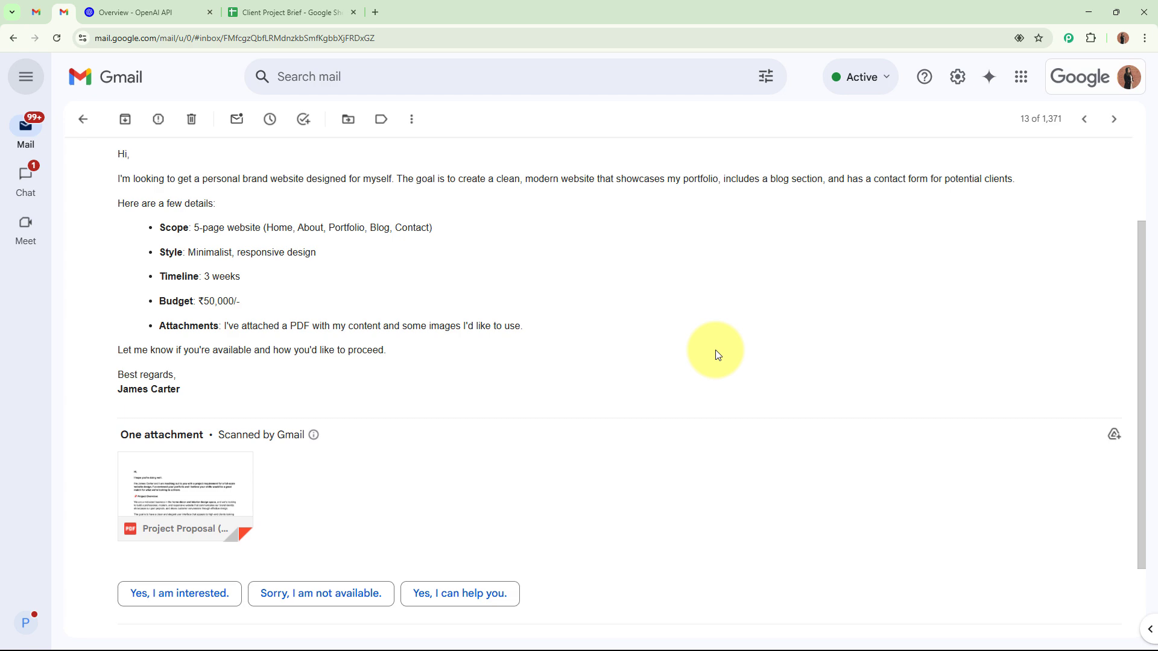
Look over the OpenAI developer platform overview, and inspect row 2 under the headers of the Client Project Brief spreadsheet in Google Sheets.
{"action": "left_click", "coordinate": [158, 13]}
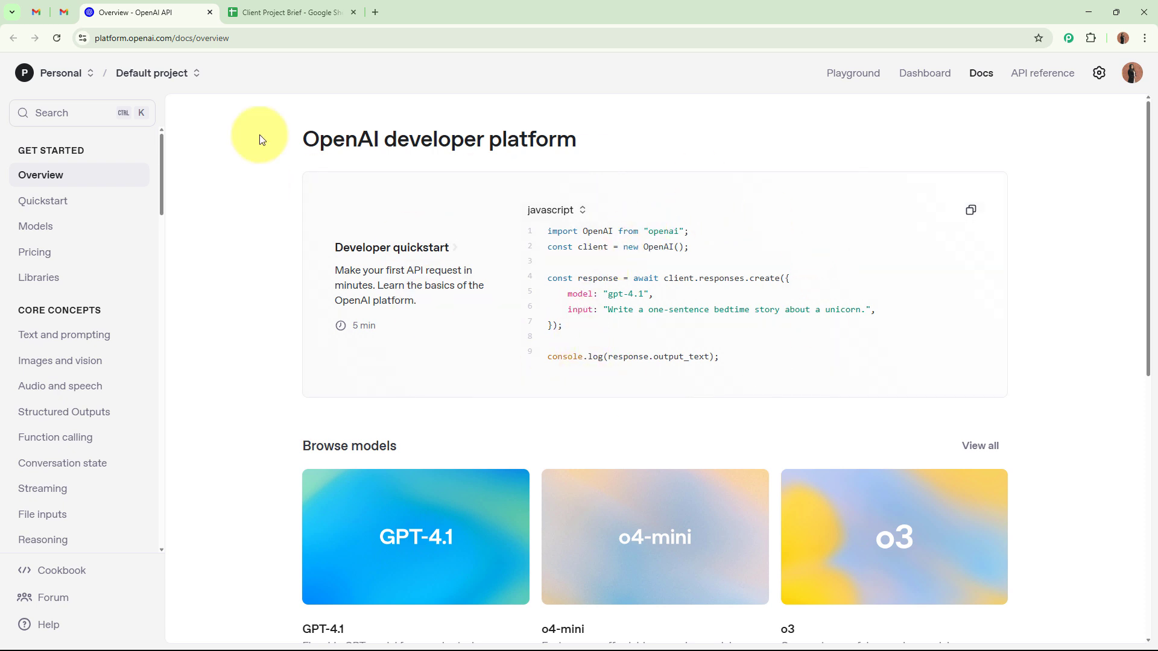
{"action": "left_click", "coordinate": [259, 12]}
{"action": "left_click_drag", "start_coordinate": [96, 201], "coordinate": [1014, 201]}
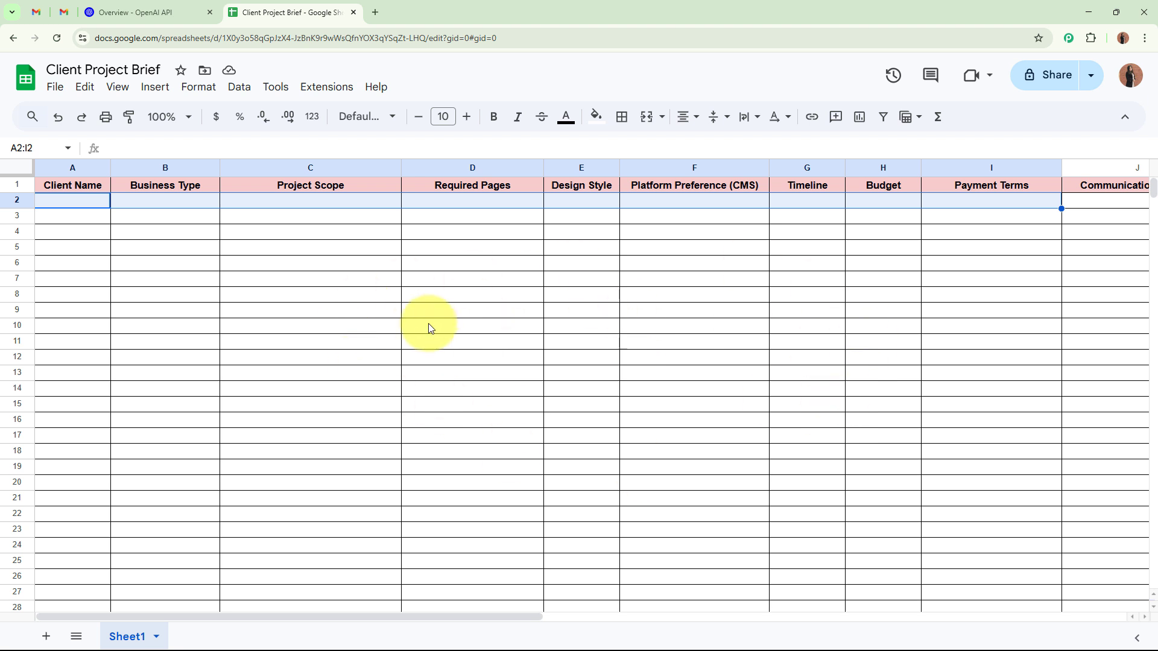
{"action": "left_click", "coordinate": [78, 199]}
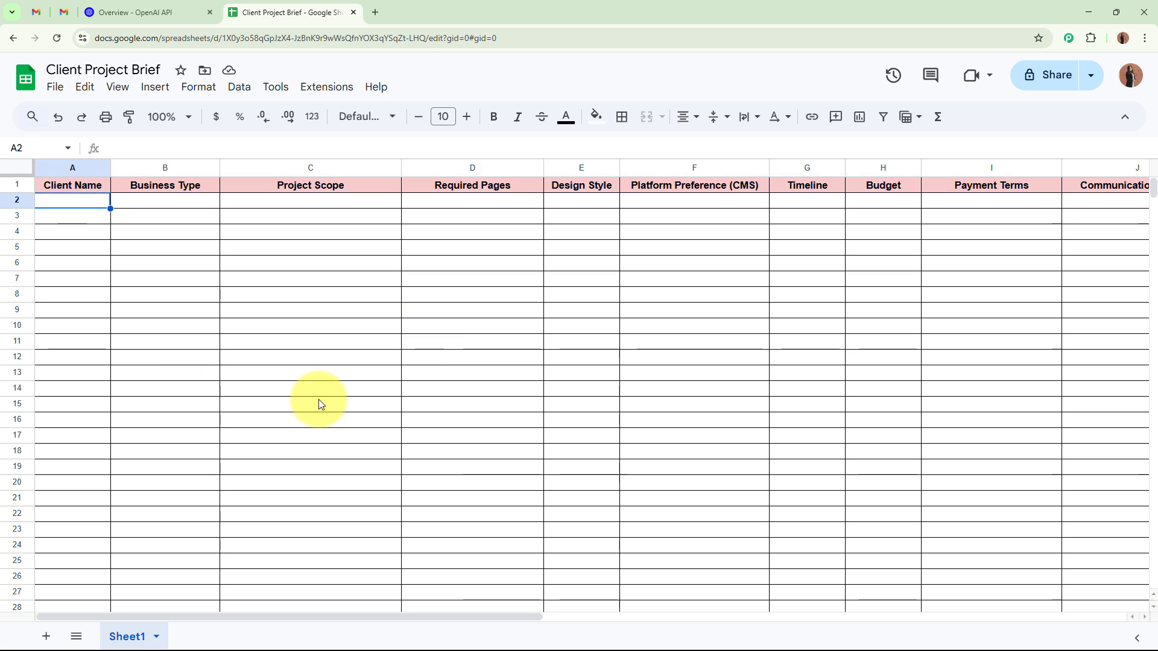
{"action": "left_click", "coordinate": [375, 12]}
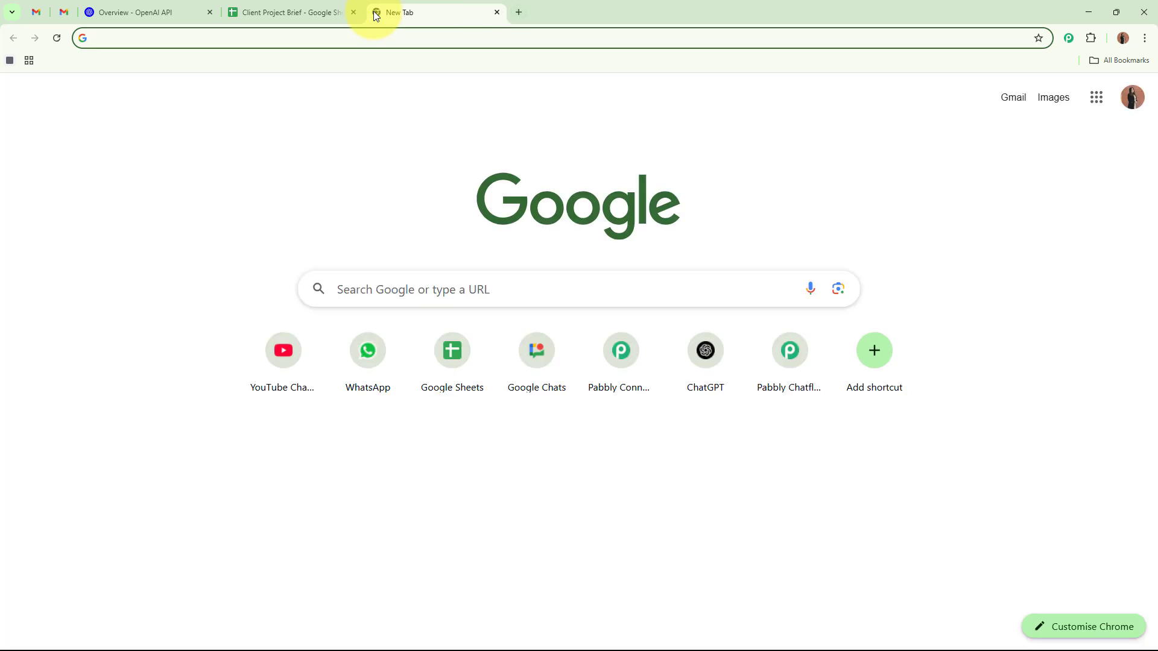
{"action": "type", "text": "www"}
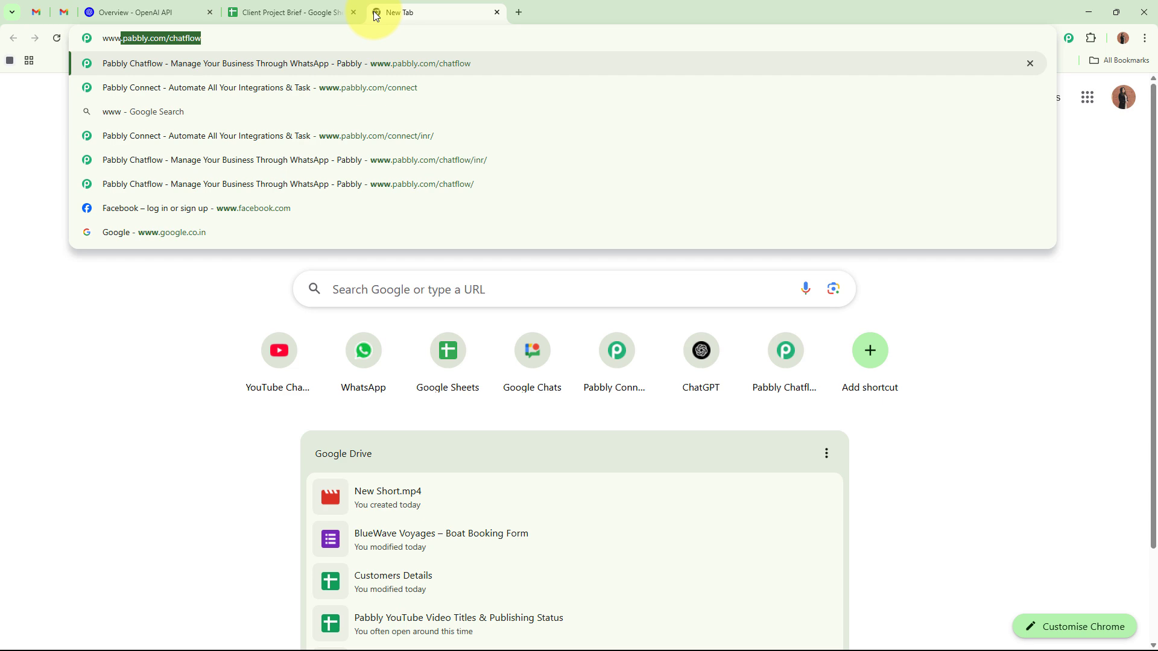
{"action": "type", "text": ".pabbly.com/c"}
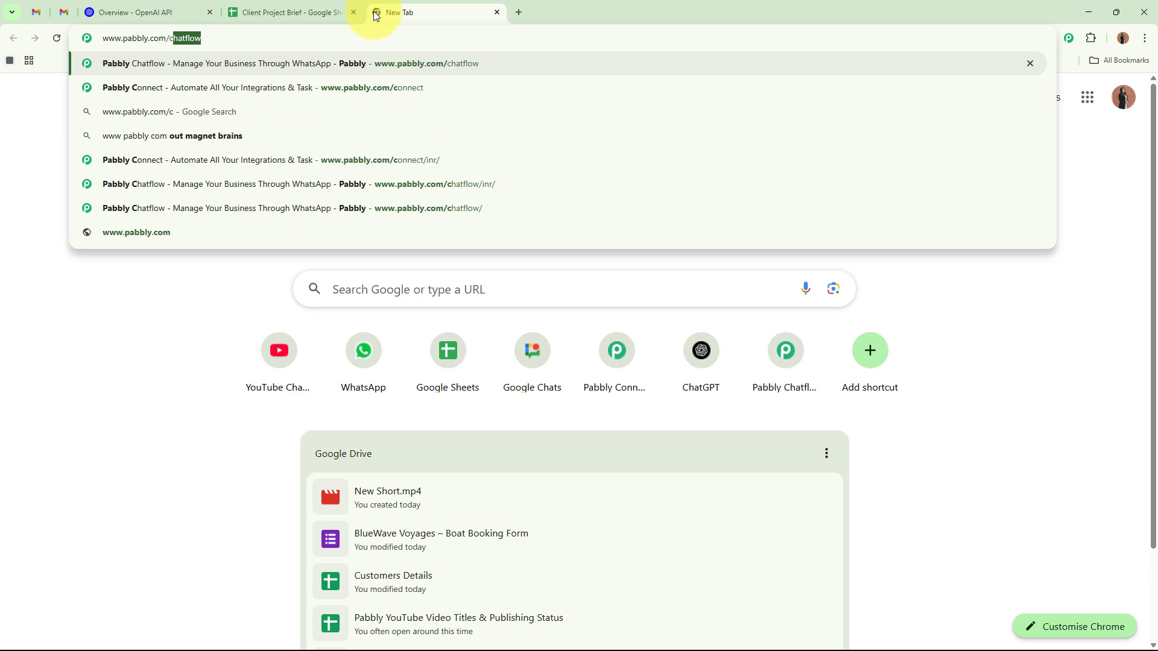
{"action": "type", "text": "onnect/inr/"}
{"action": "key", "text": "Return"}
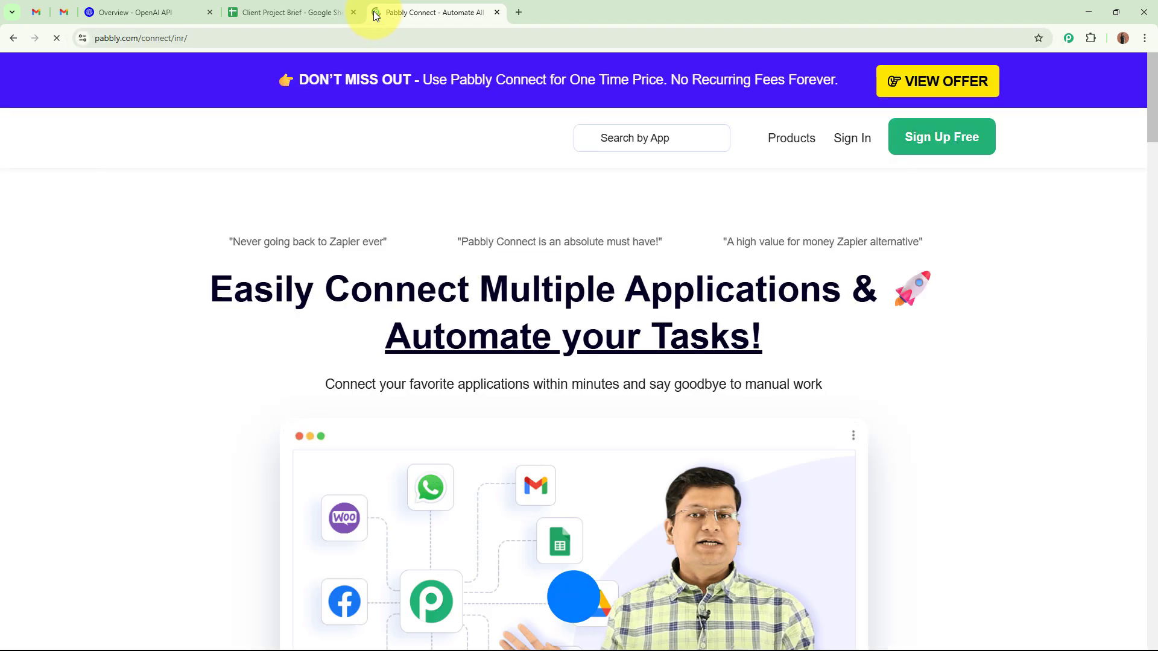
{"action": "left_click_drag", "start_coordinate": [363, 20], "coordinate": [138, 16]}
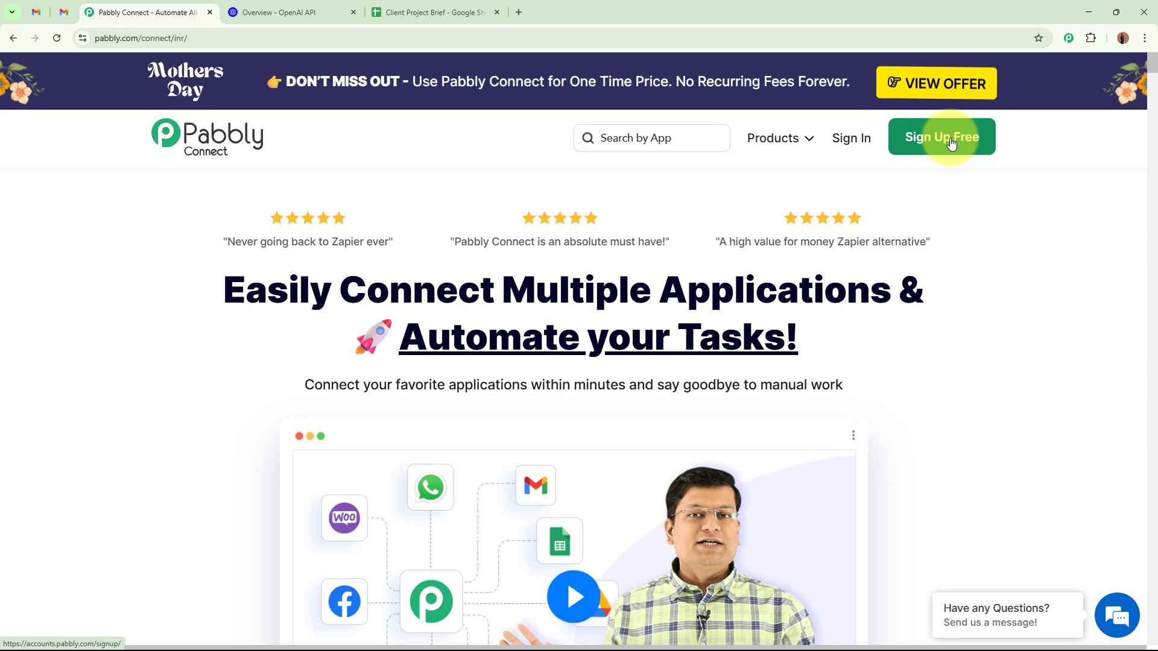
Sign in to Pabbly and access the Pabbly Connect application from the All Pabbly Apps page.
{"action": "left_click", "coordinate": [851, 138]}
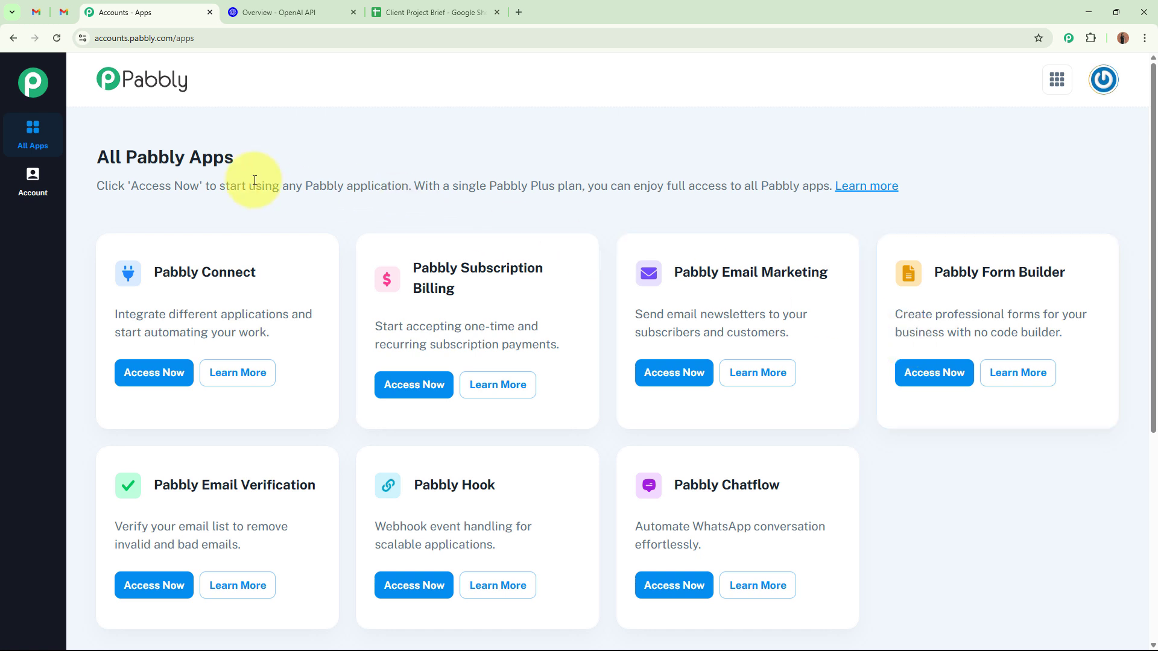
{"action": "left_click_drag", "start_coordinate": [103, 161], "coordinate": [330, 165]}
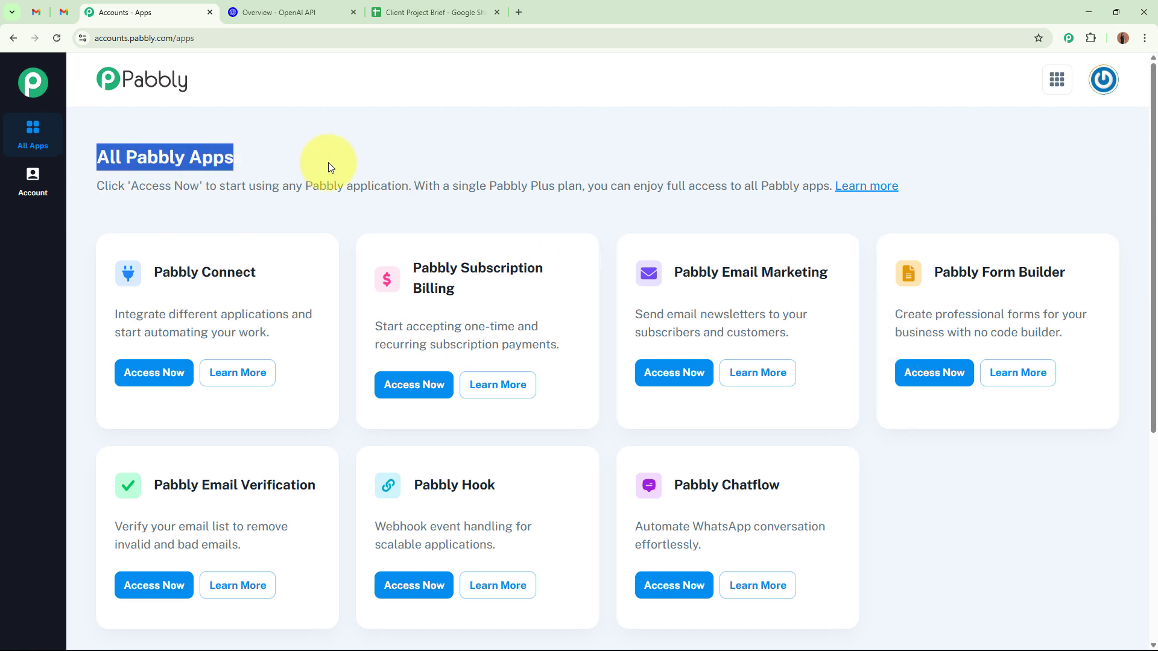
{"action": "left_click", "coordinate": [559, 156]}
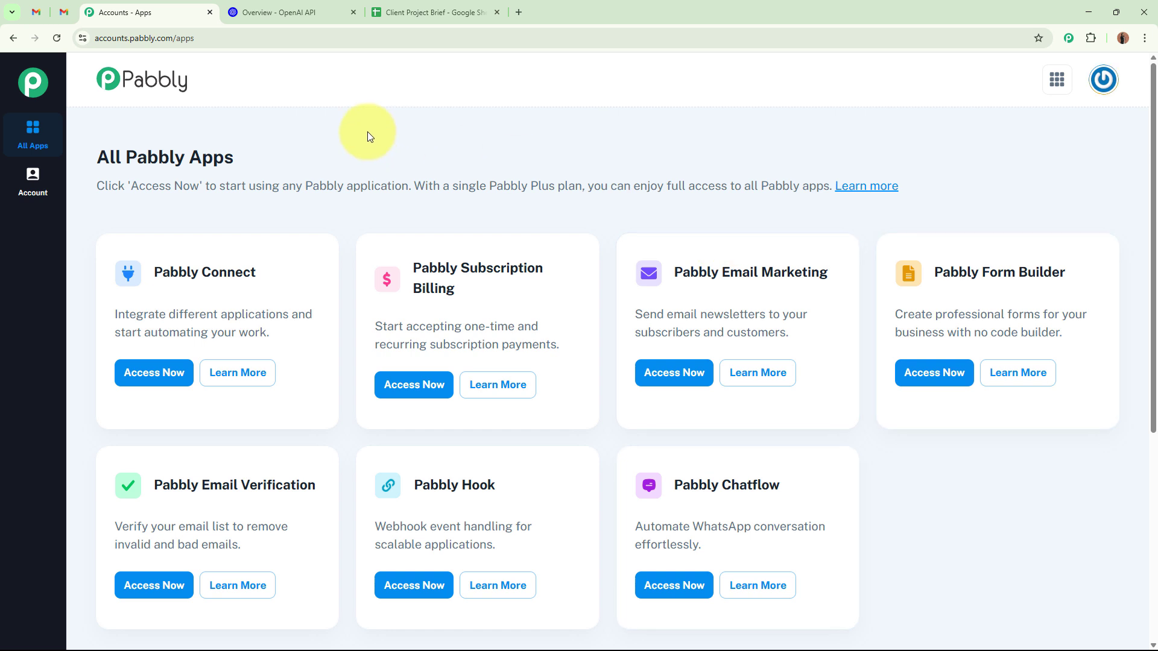
{"action": "left_click_drag", "start_coordinate": [148, 272], "coordinate": [297, 278]}
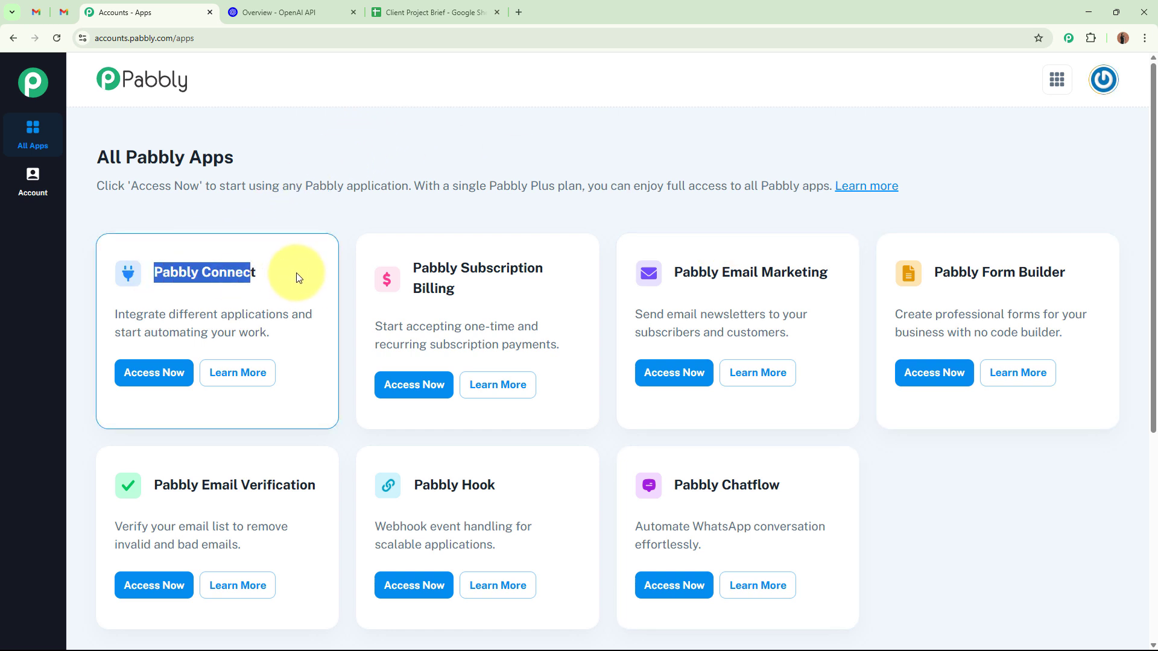
{"action": "left_click", "coordinate": [319, 194]}
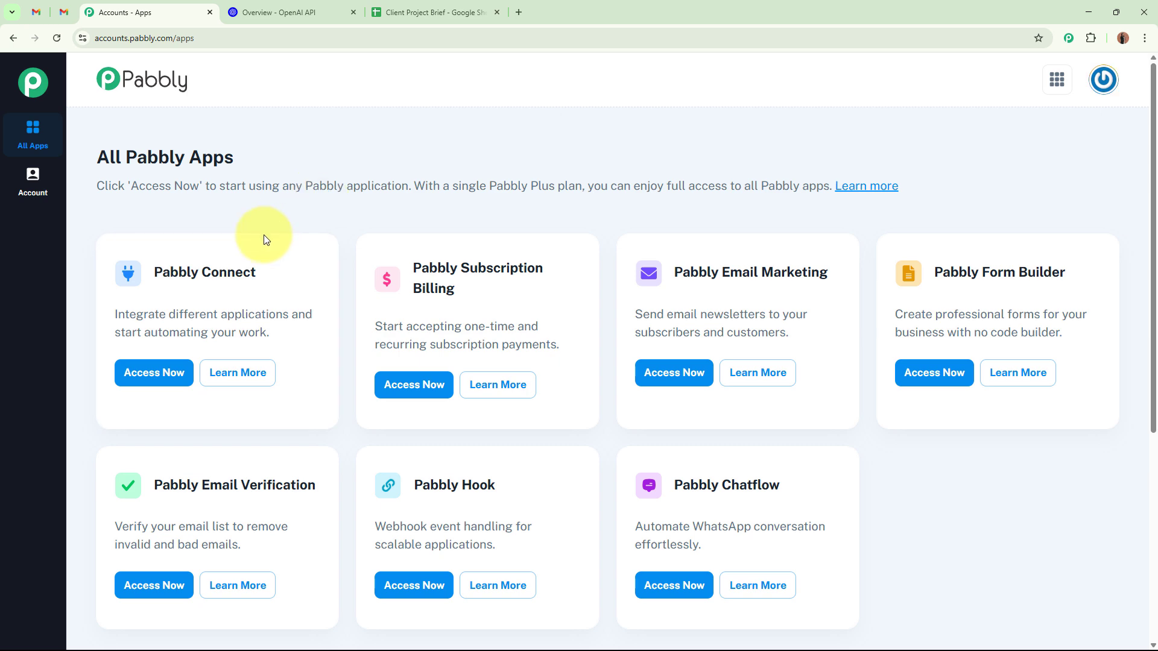
{"action": "left_click", "coordinate": [158, 372]}
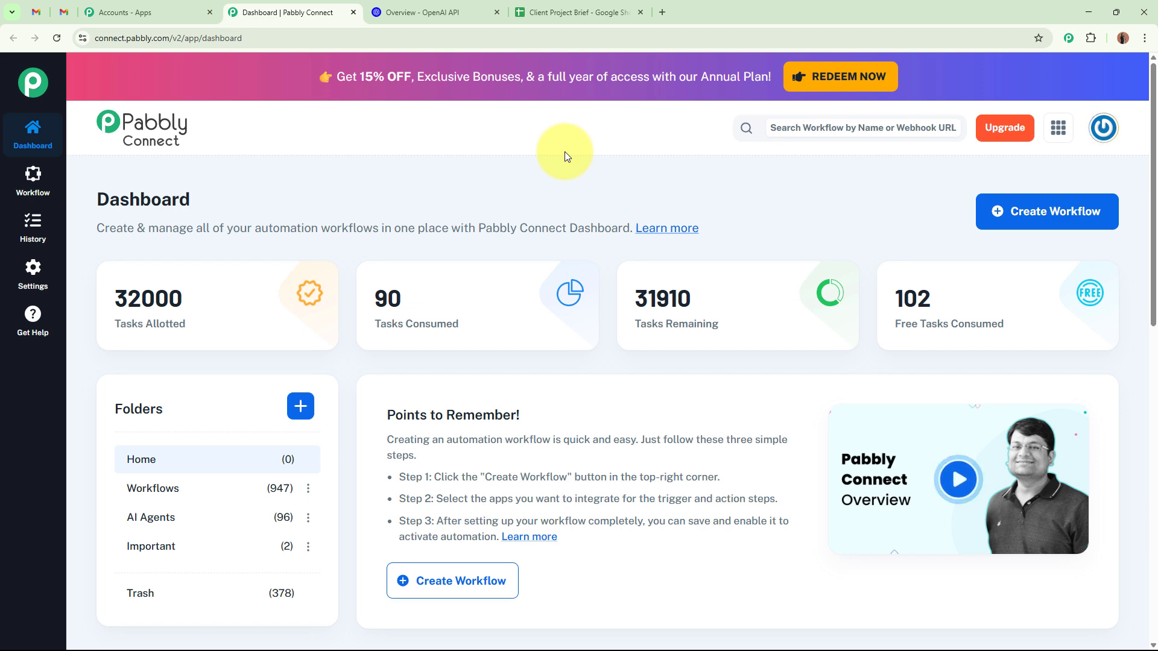
Start a new workflow from the dashboard and name it "AI Agent to Auto-Summarize Gmail Client Proposals".
{"action": "left_click_drag", "start_coordinate": [83, 233], "coordinate": [511, 229]}
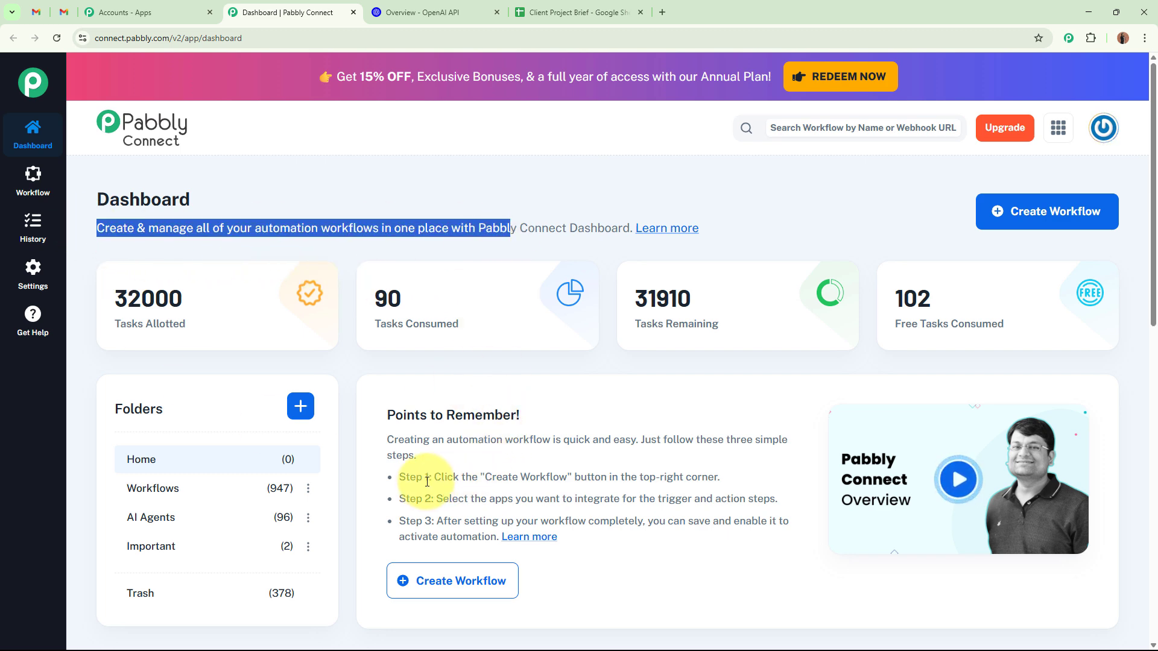
{"action": "left_click_drag", "start_coordinate": [432, 477], "coordinate": [739, 476]}
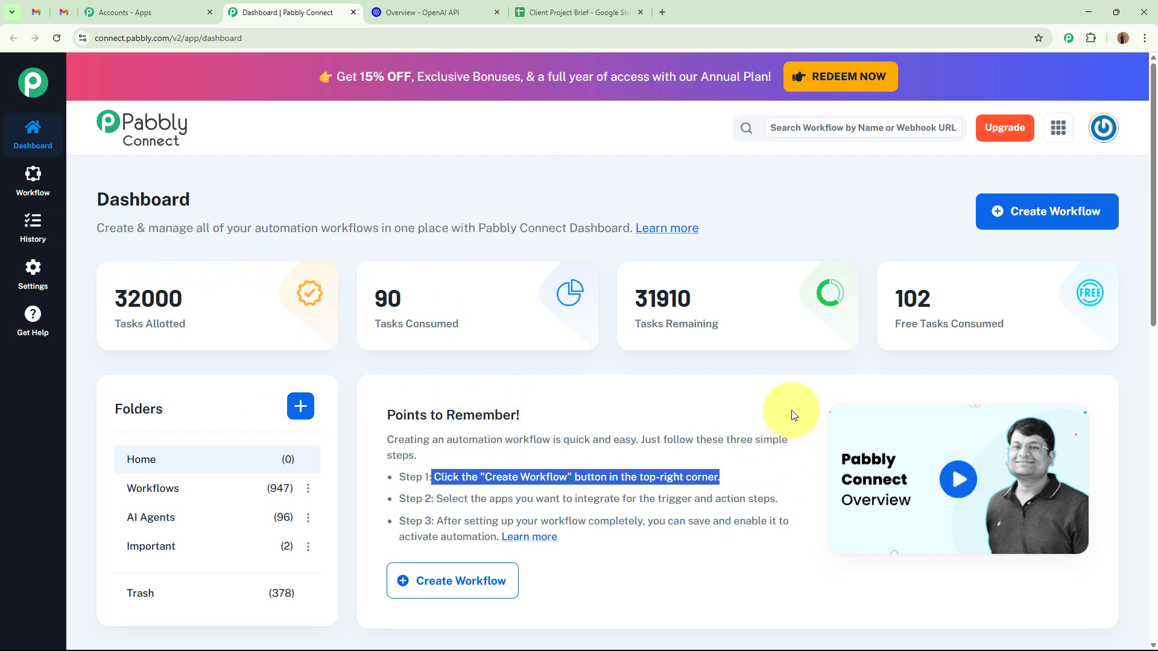
{"action": "left_click", "coordinate": [1015, 225]}
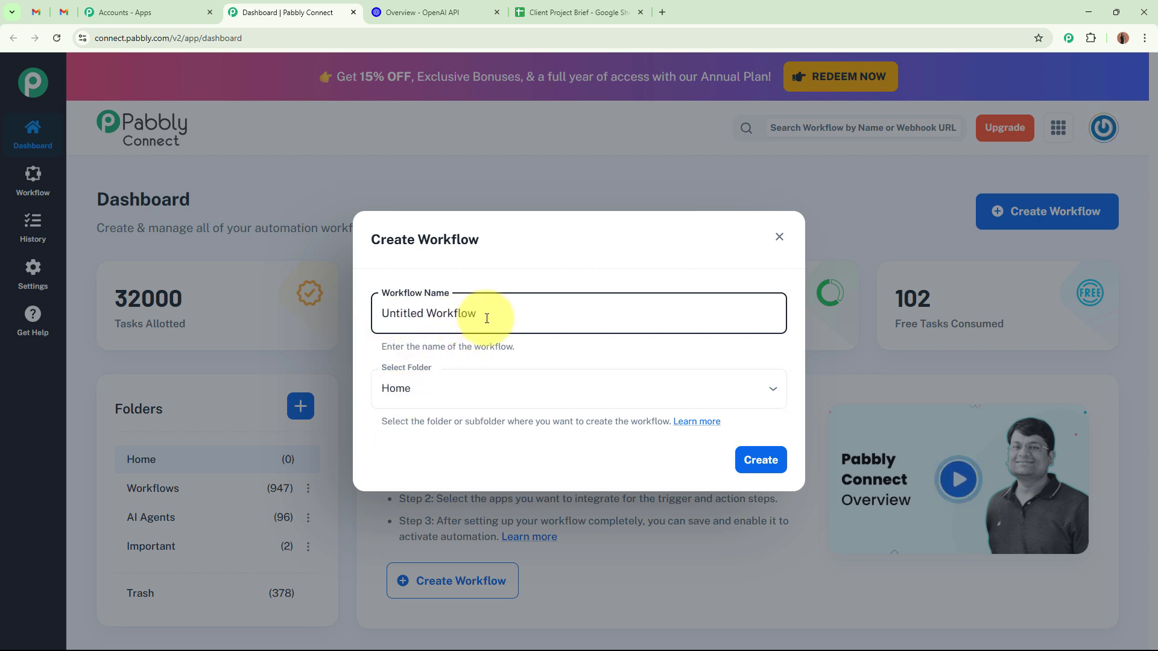
{"action": "left_click_drag", "start_coordinate": [483, 314], "coordinate": [302, 313]}
{"action": "key", "text": "BackSpace"}
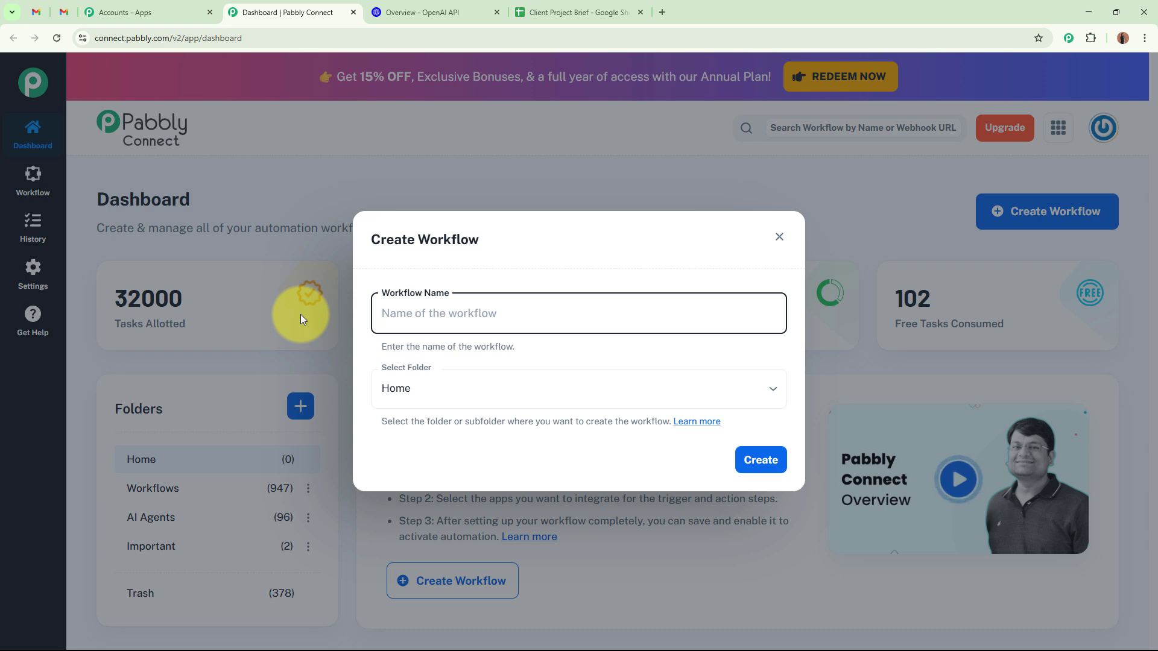
{"action": "type", "text": "AI Agent to Auto-Summarize Email Client Proposals"}
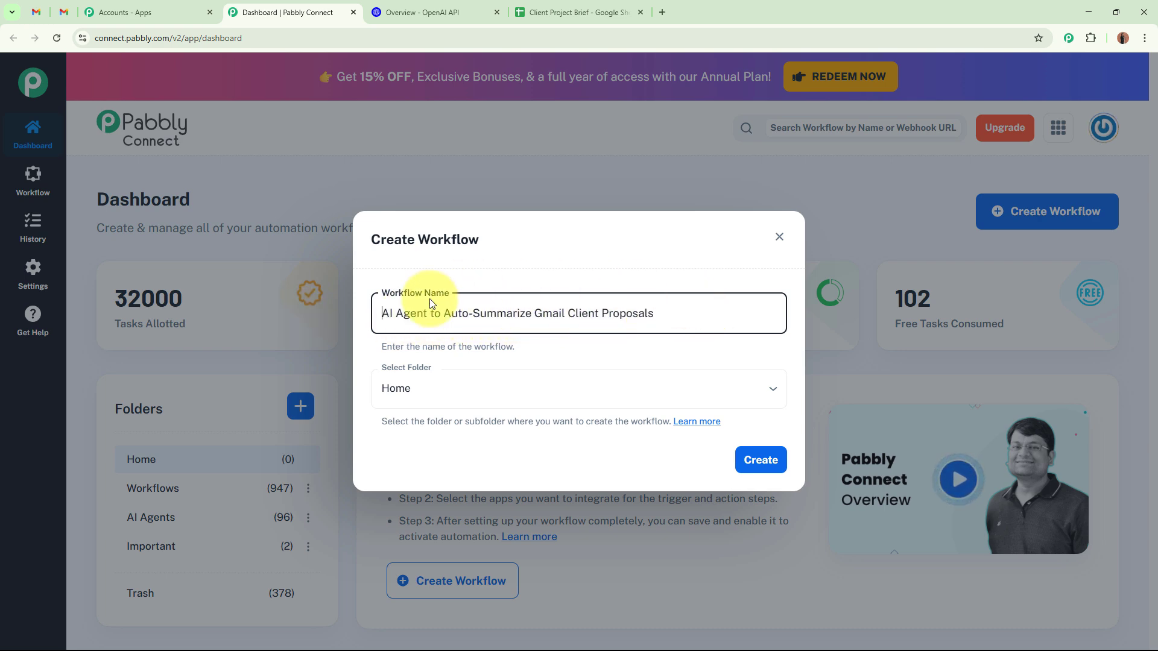
Select the AI Agents folder for the new workflow and create it.
{"action": "left_click", "coordinate": [443, 386]}
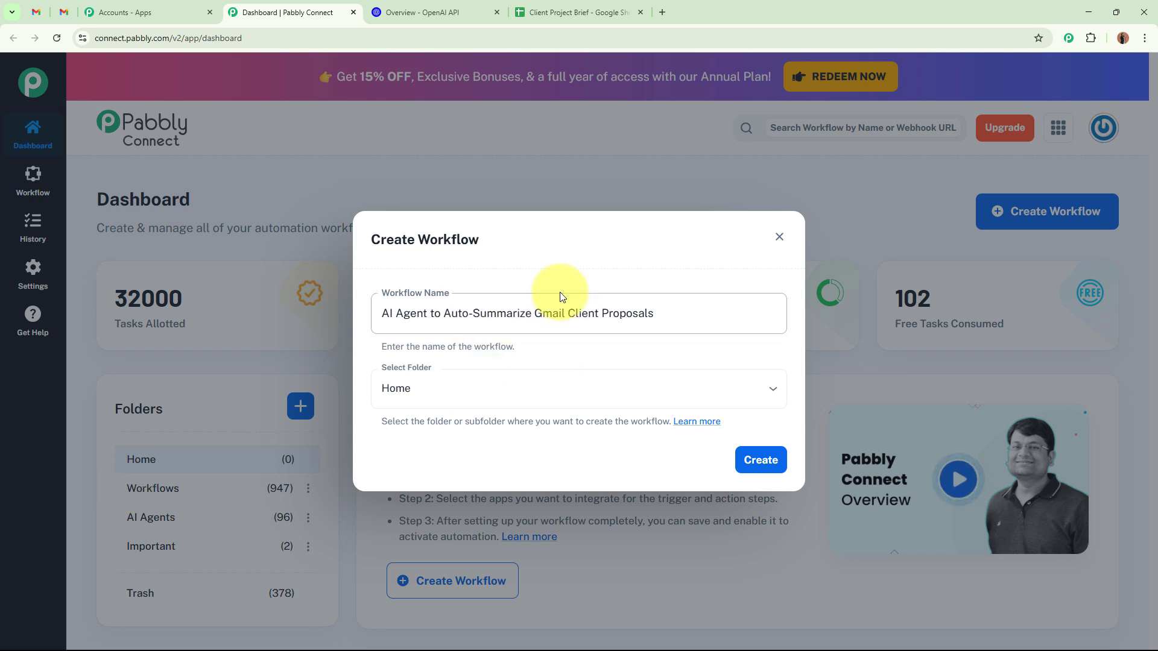
{"action": "left_click", "coordinate": [507, 396]}
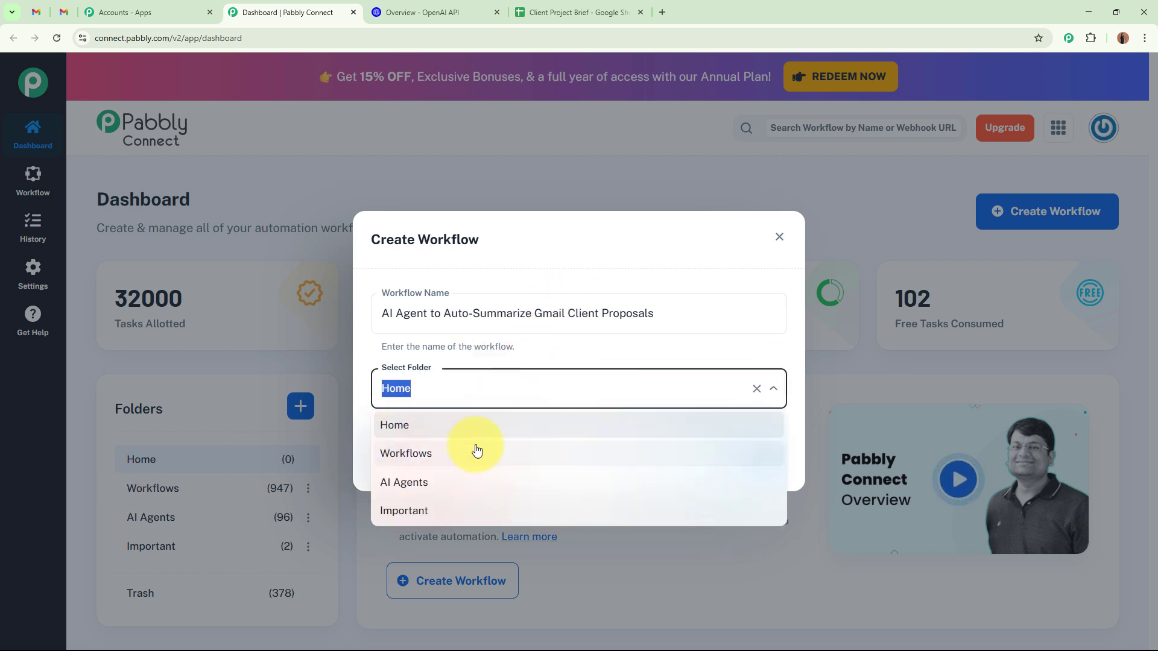
{"action": "left_click", "coordinate": [414, 482]}
{"action": "left_click", "coordinate": [414, 449]}
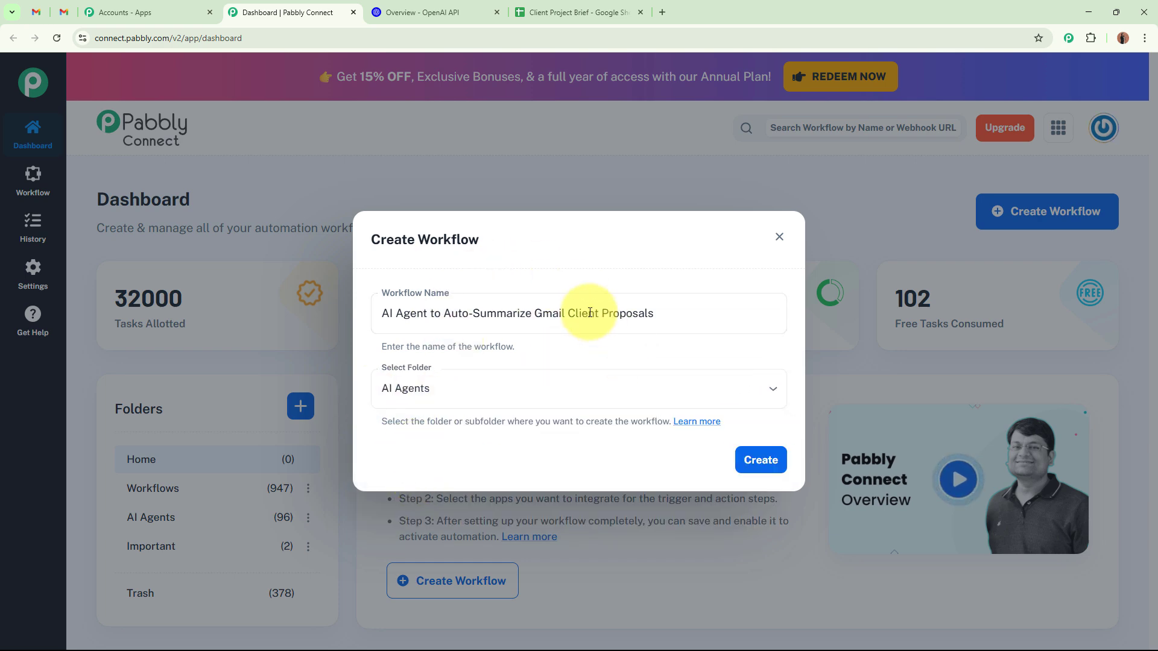
{"action": "left_click_drag", "start_coordinate": [697, 324], "coordinate": [259, 328]}
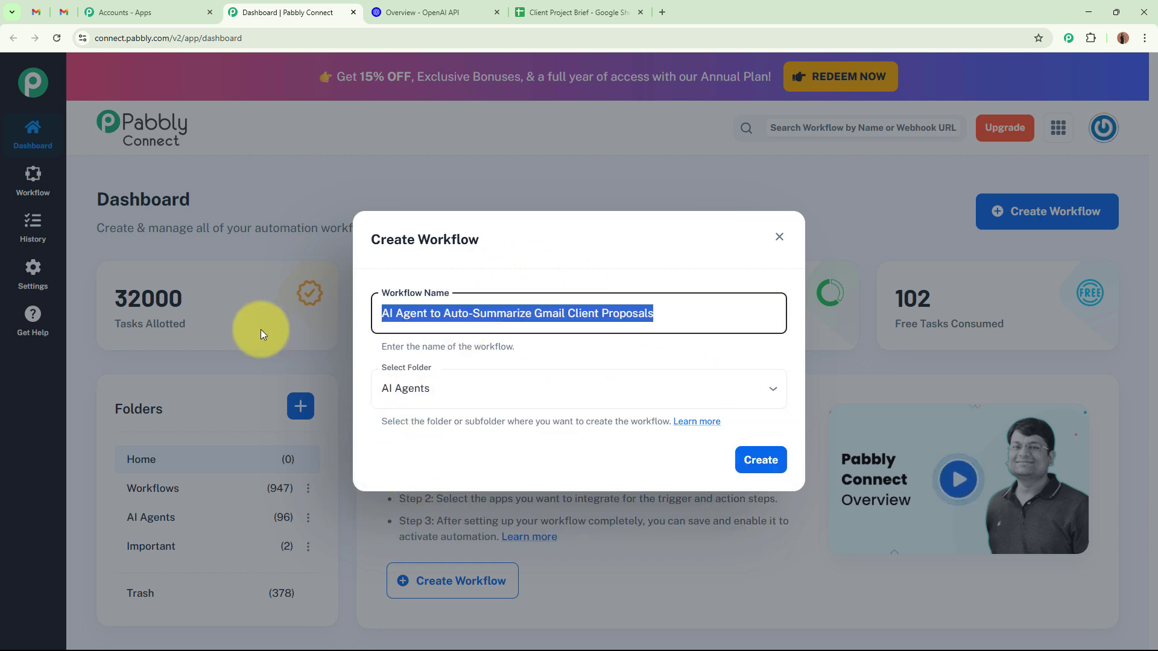
{"action": "left_click", "coordinate": [395, 388]}
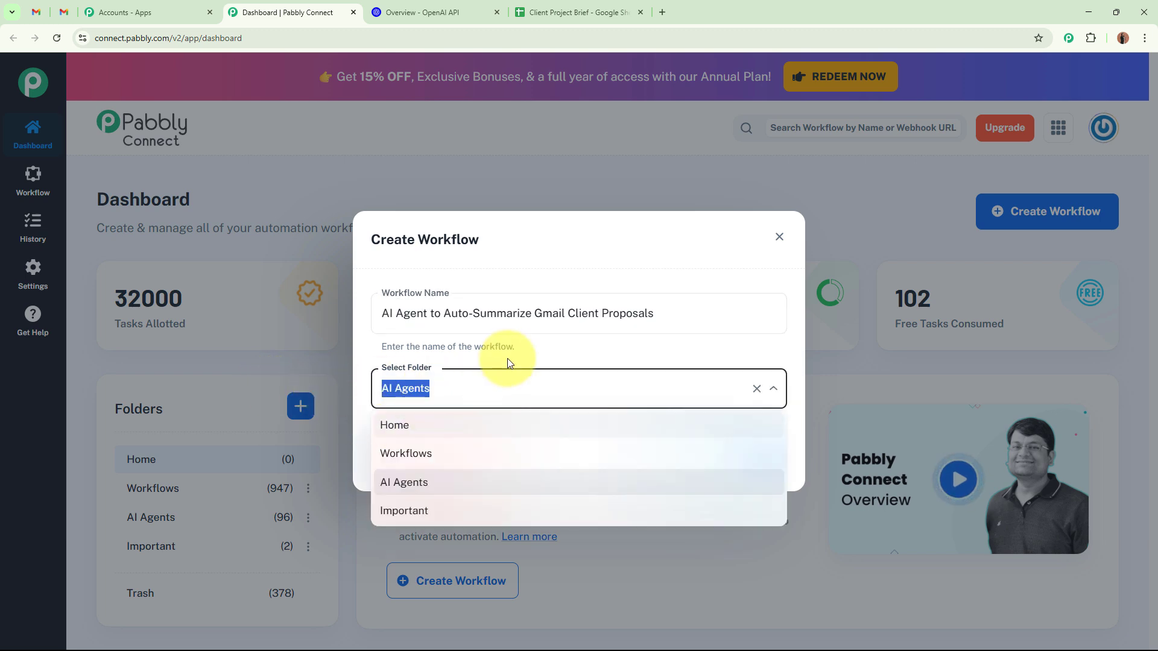
{"action": "left_click", "coordinate": [600, 452]}
{"action": "left_click", "coordinate": [760, 460]}
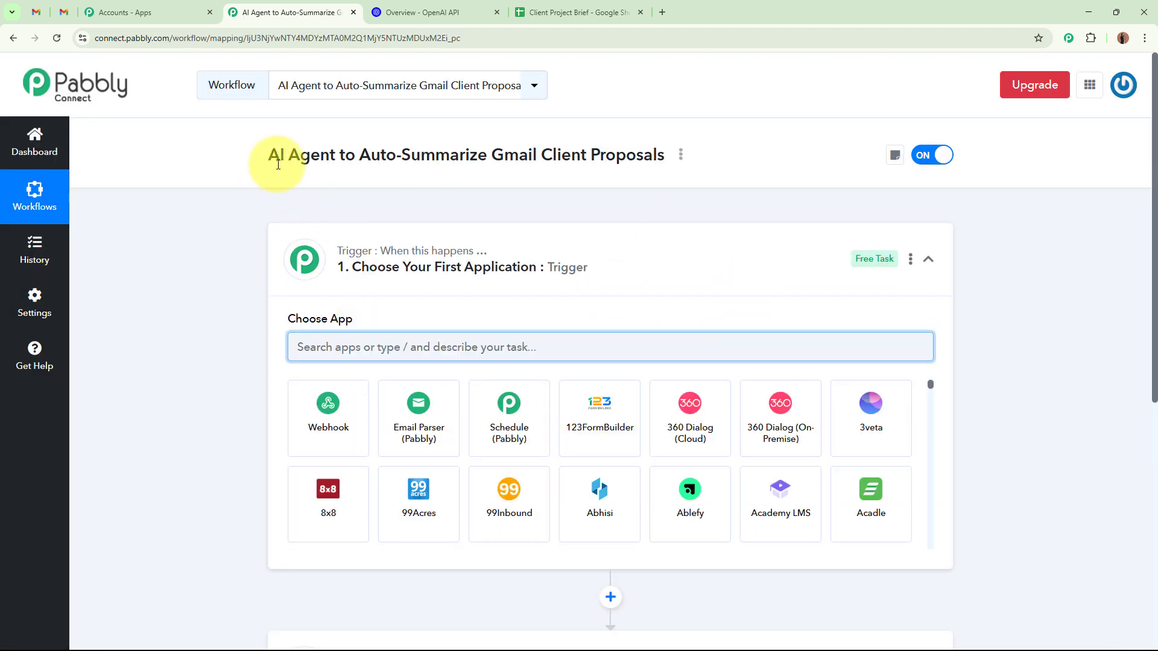
Search the trigger applications for Email and choose Email Parser (Pabbly) as the workflow's trigger app.
{"action": "left_click", "coordinate": [690, 258]}
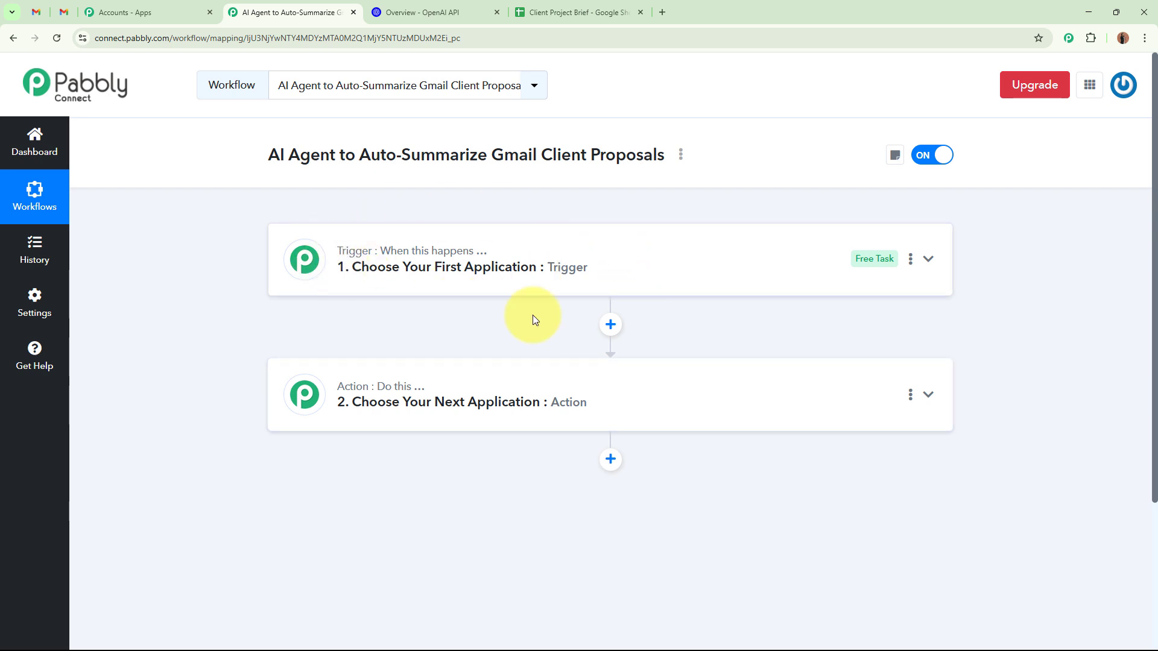
{"action": "left_click", "coordinate": [706, 246]}
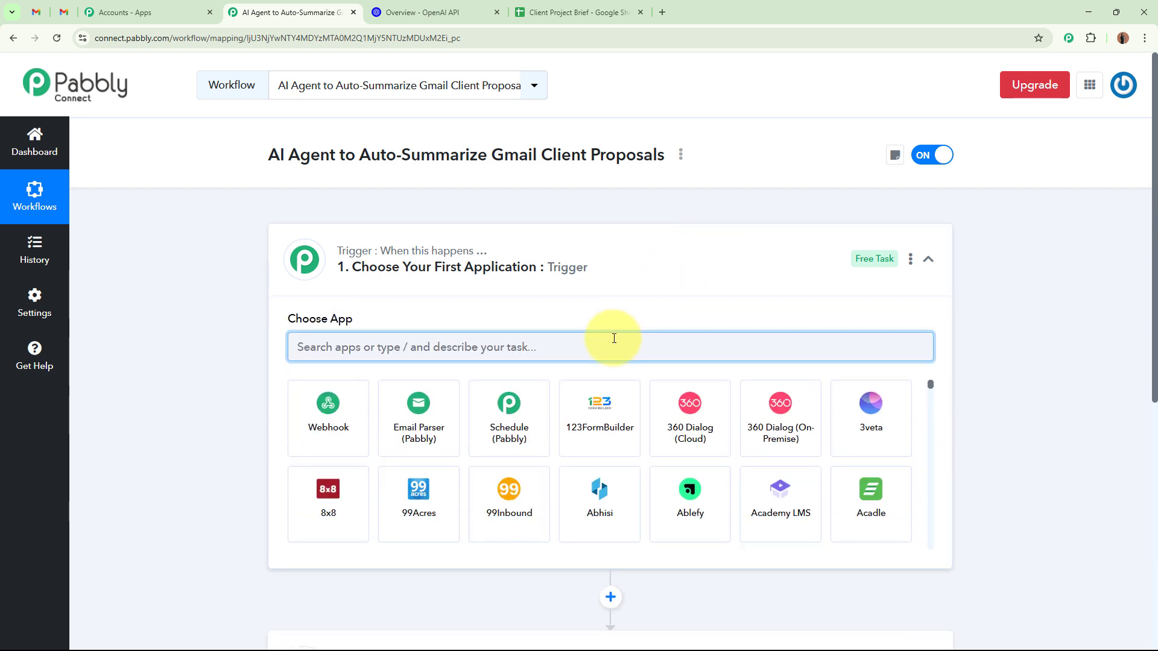
{"action": "type", "text": "G"}
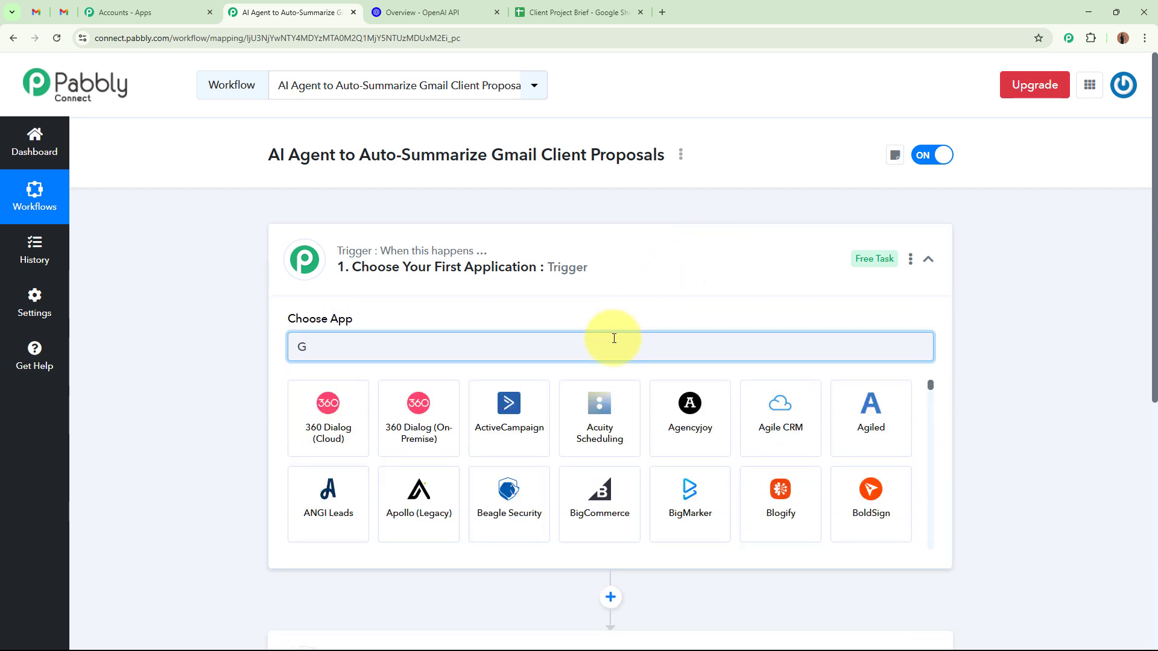
{"action": "key", "text": "BackSpace"}
{"action": "type", "text": "Email"}
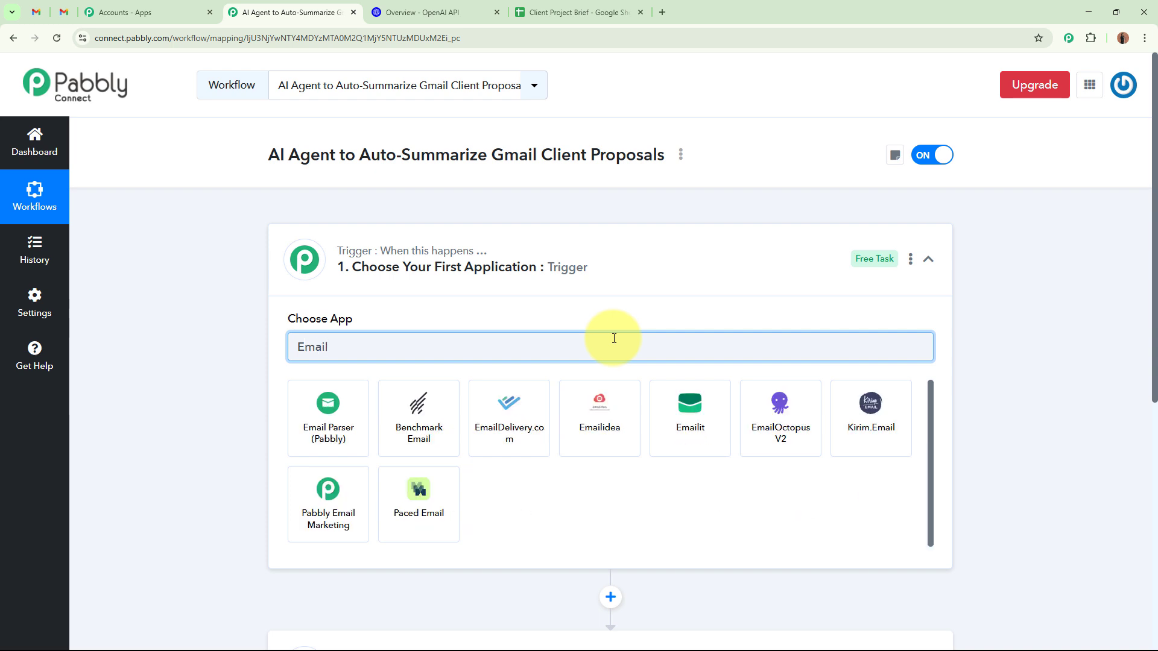
{"action": "left_click", "coordinate": [305, 429]}
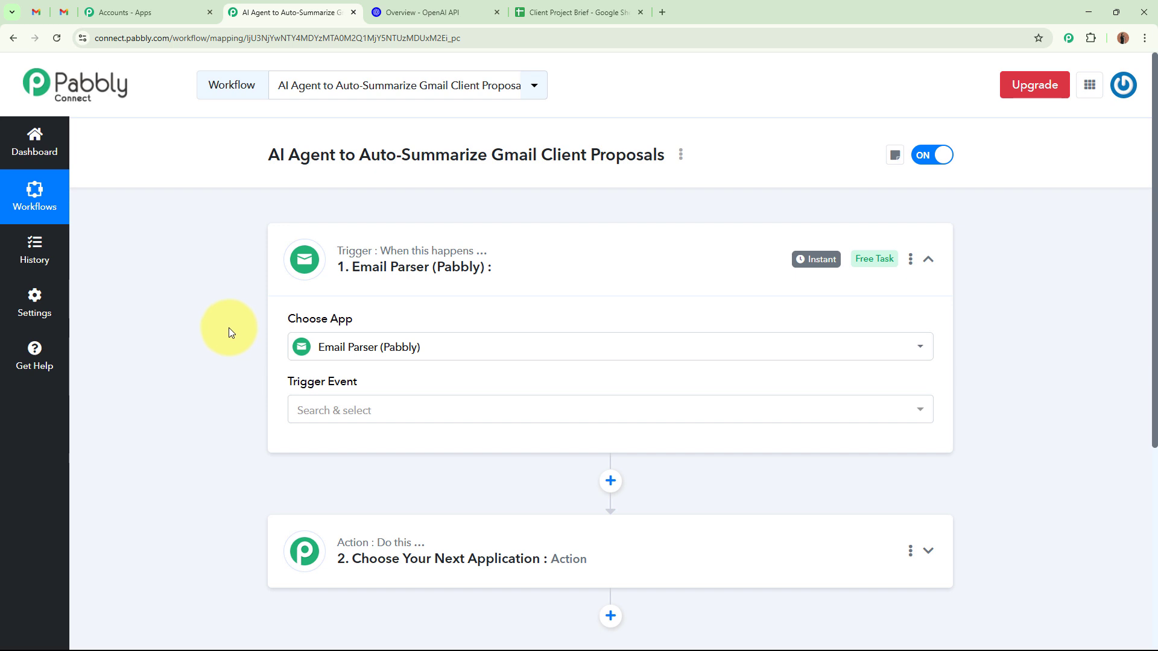
Switch to Gmail and review the client's website design project email from its subject line down.
{"action": "left_click", "coordinate": [63, 12]}
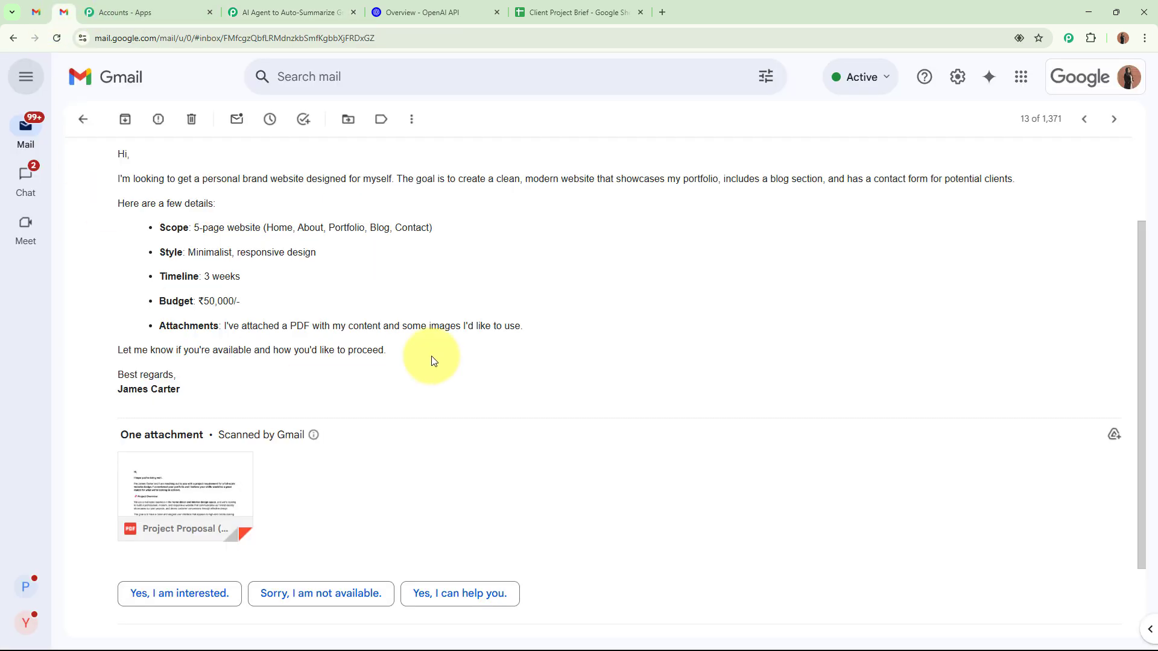
{"action": "scroll", "coordinate": [626, 310], "scroll_direction": "up", "scroll_amount": 2}
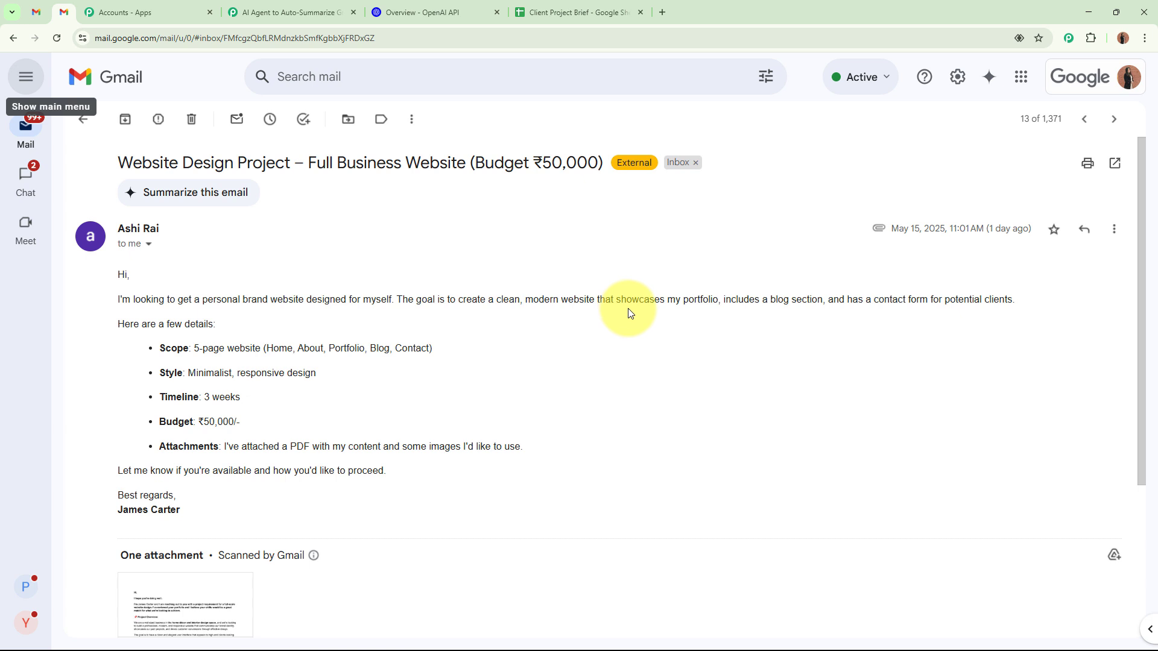
Return to the Pabbly Connect workflow and set the Email Parser trigger event to New Email Received.
{"action": "left_click", "coordinate": [305, 13]}
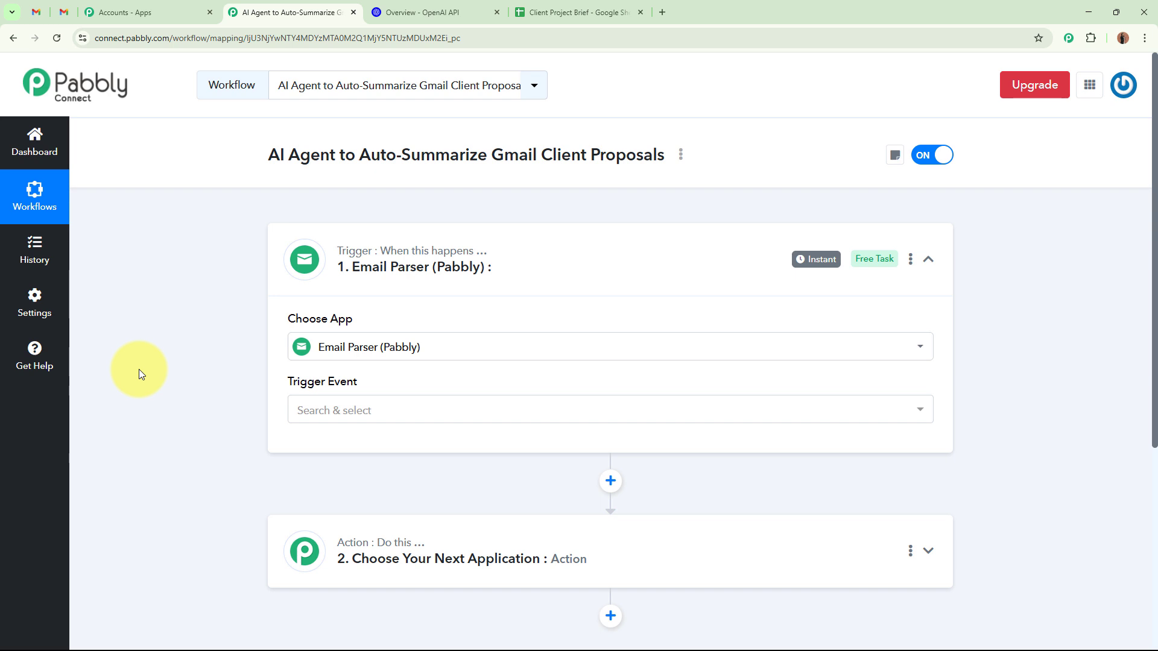
{"action": "left_click", "coordinate": [367, 411]}
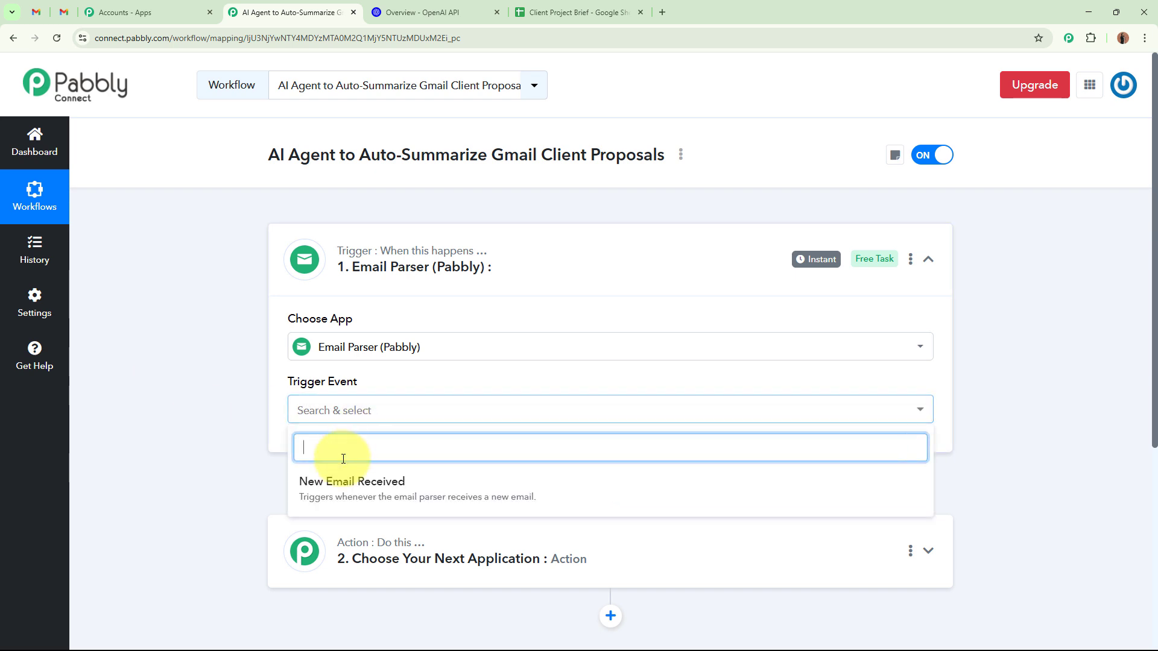
{"action": "left_click", "coordinate": [391, 496]}
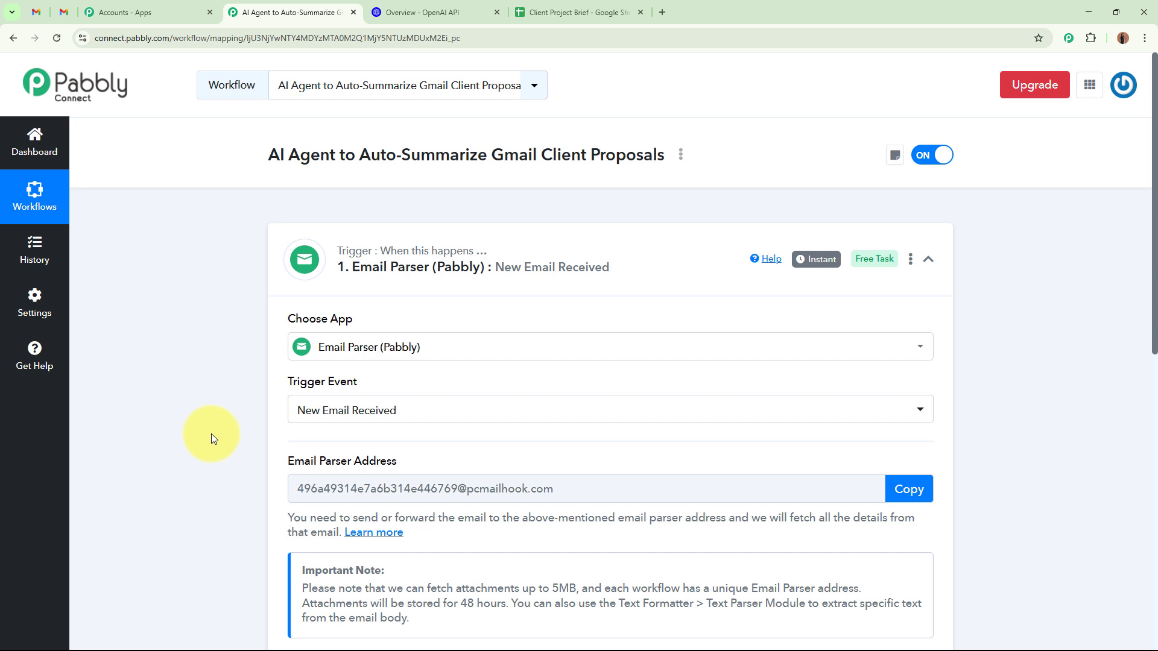
Copy the Email Parser address of the New Email Received trigger.
{"action": "scroll", "coordinate": [211, 434], "scroll_direction": "down", "scroll_amount": 2}
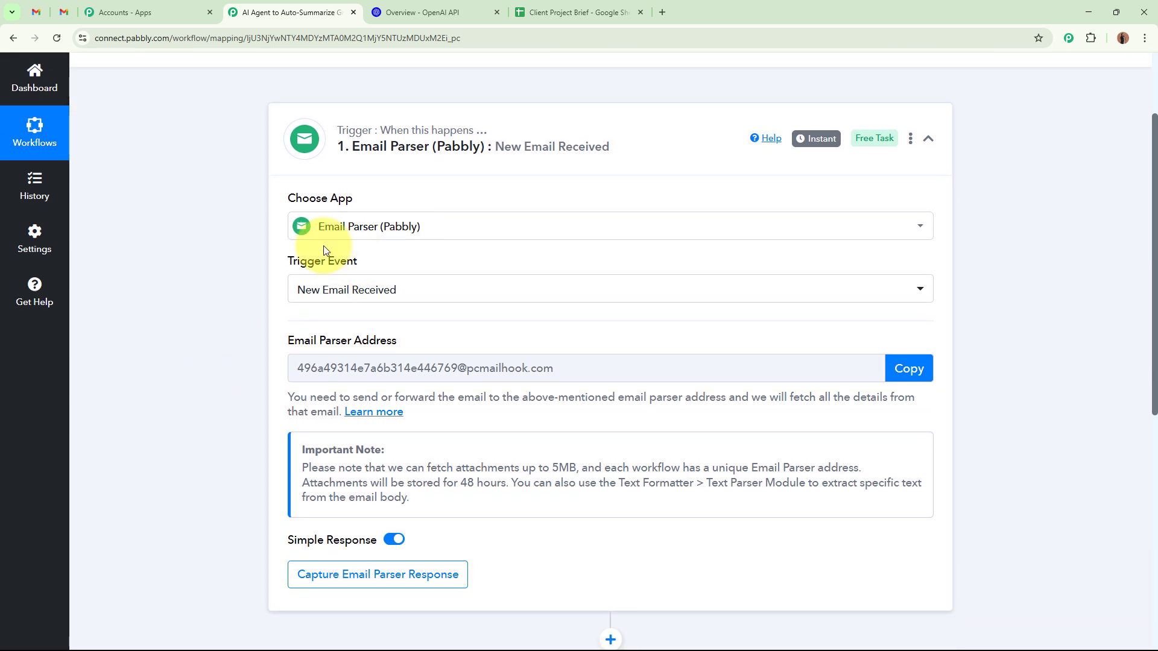
{"action": "scroll", "coordinate": [431, 232], "scroll_direction": "down", "scroll_amount": 1}
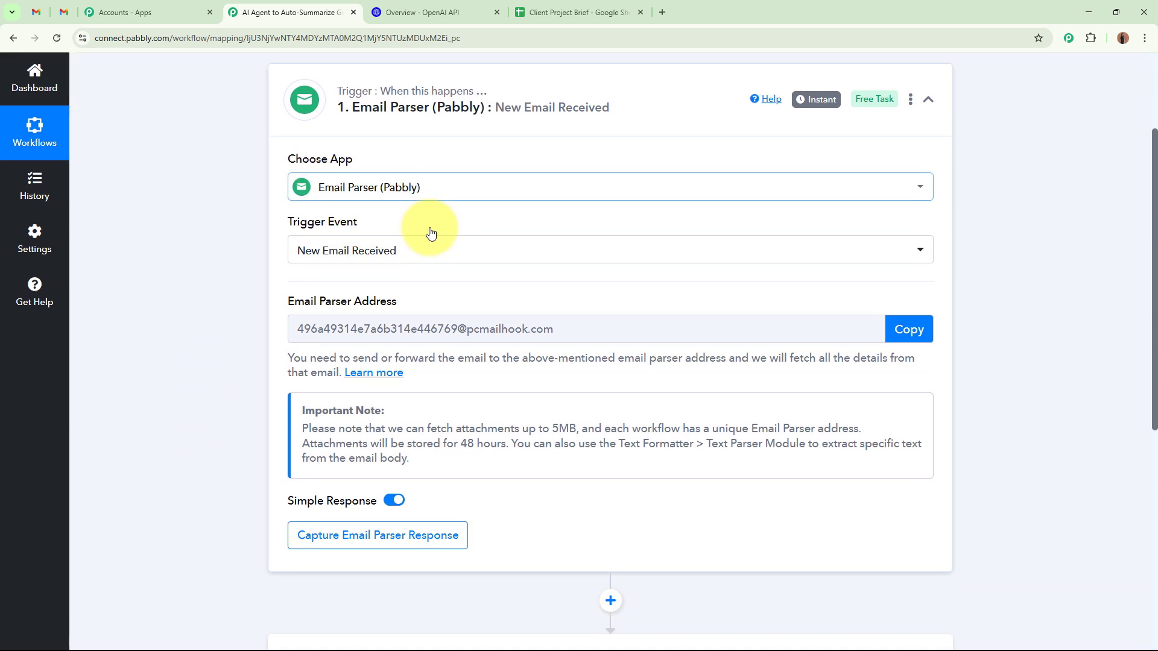
{"action": "scroll", "coordinate": [431, 232], "scroll_direction": "down", "scroll_amount": 2}
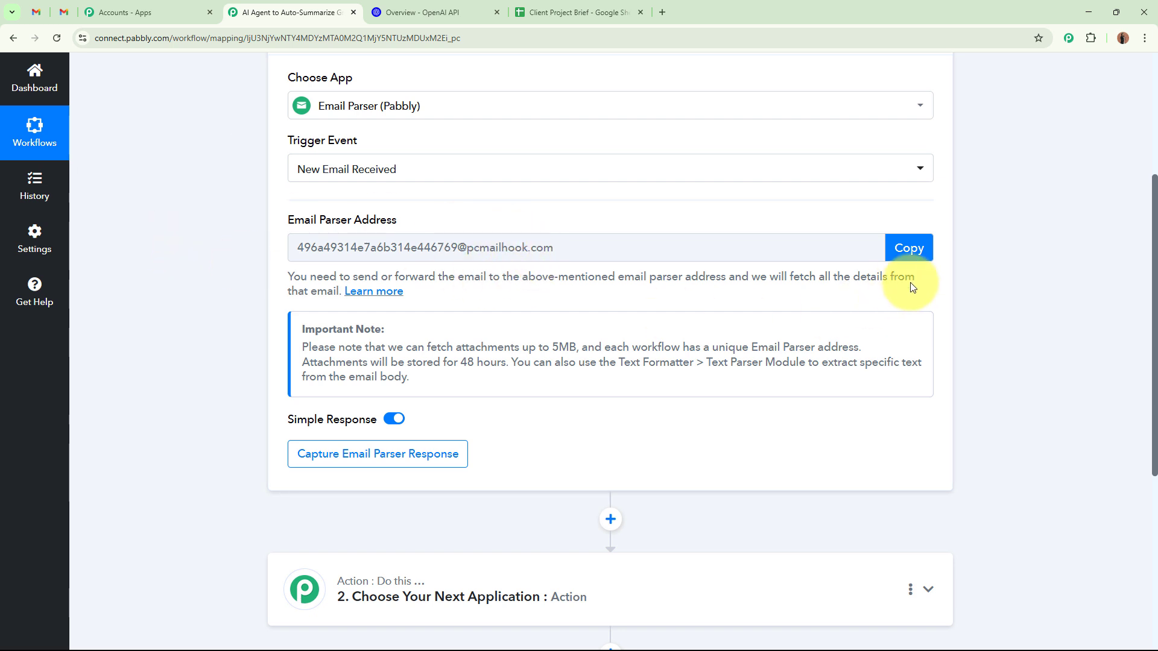
{"action": "left_click", "coordinate": [909, 248]}
{"action": "scroll", "coordinate": [1026, 291], "scroll_direction": "up", "scroll_amount": 4}
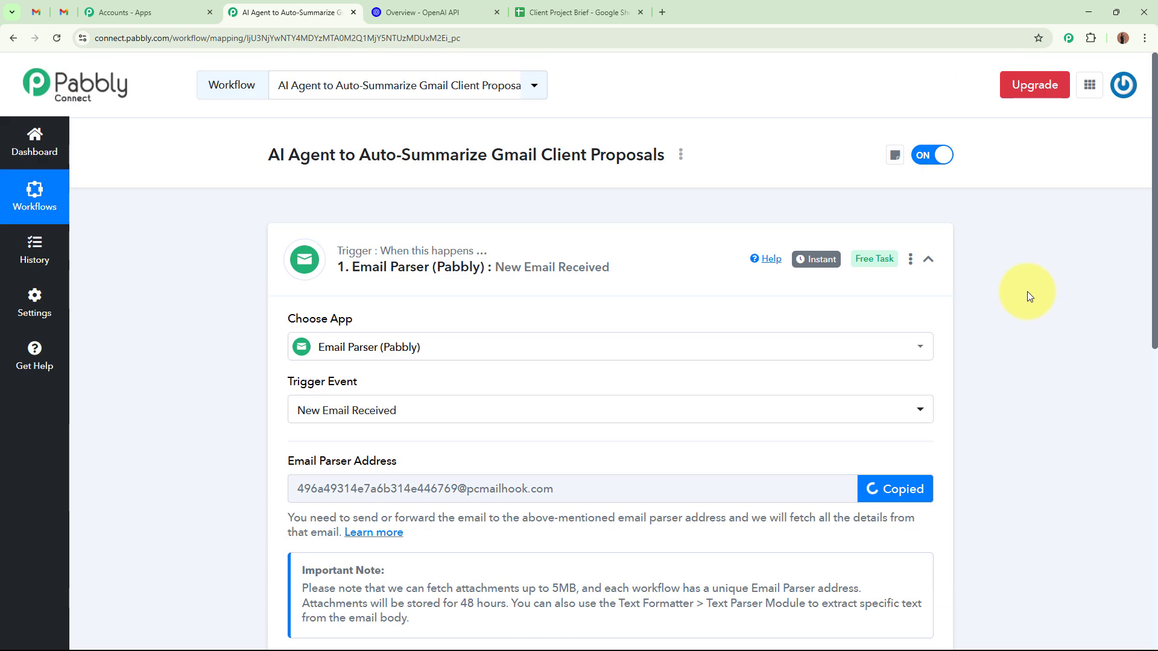
Switch to Gmail and open the Forwarding and POP/IMAP section of its full settings.
{"action": "left_click", "coordinate": [61, 17]}
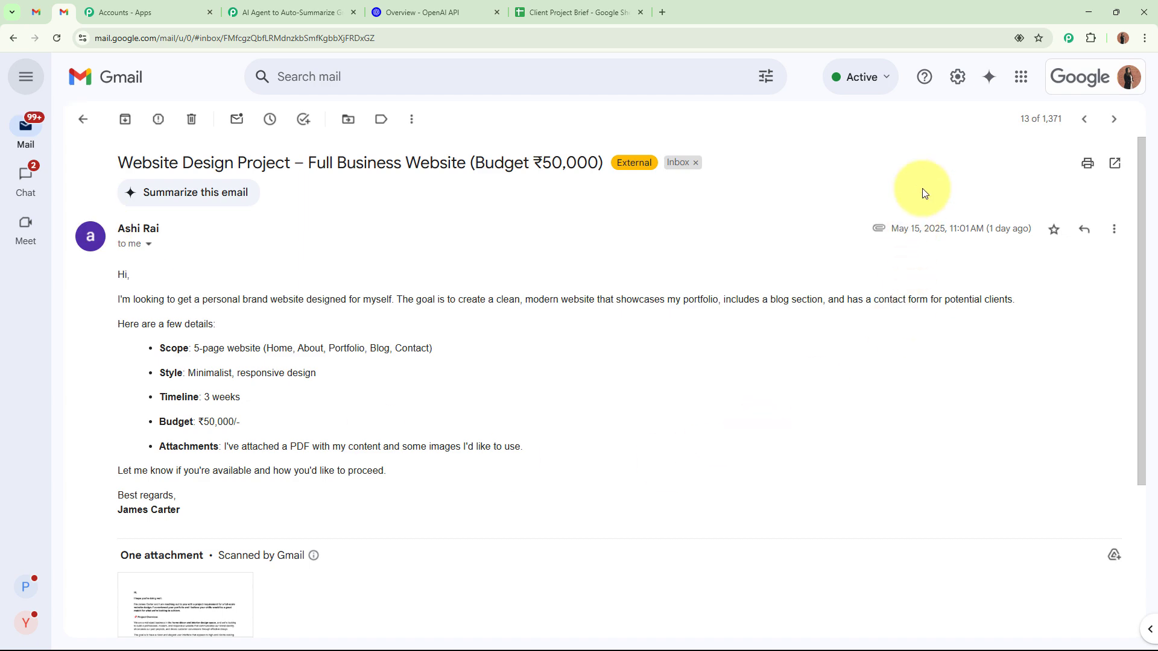
{"action": "left_click", "coordinate": [954, 80]}
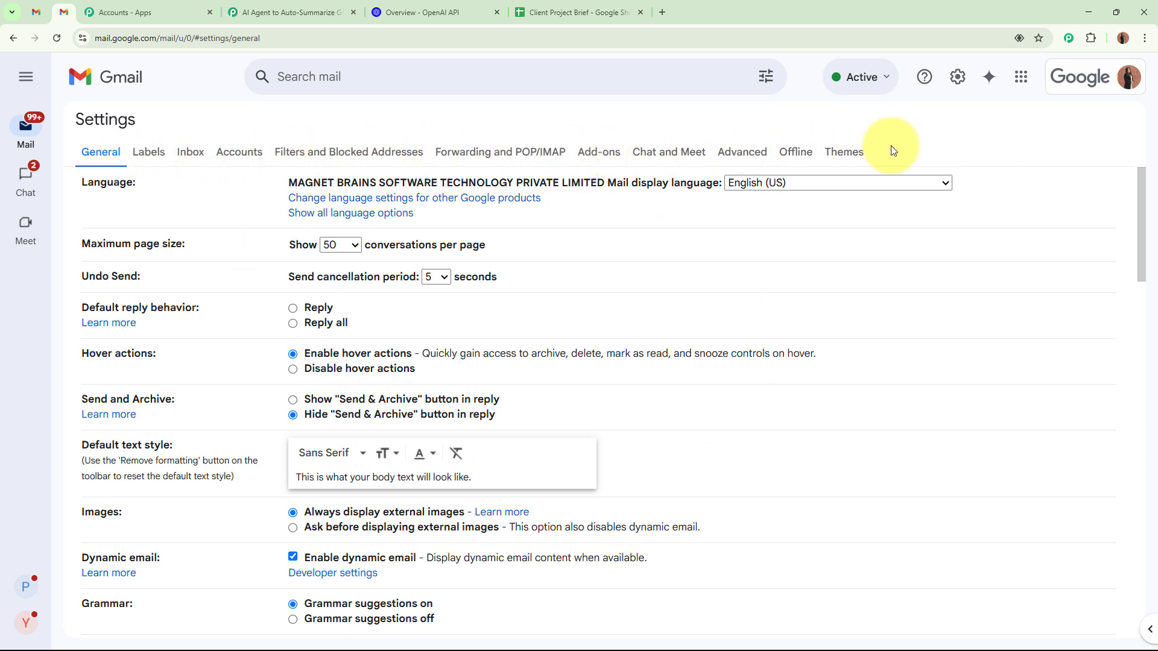
{"action": "left_click", "coordinate": [541, 159]}
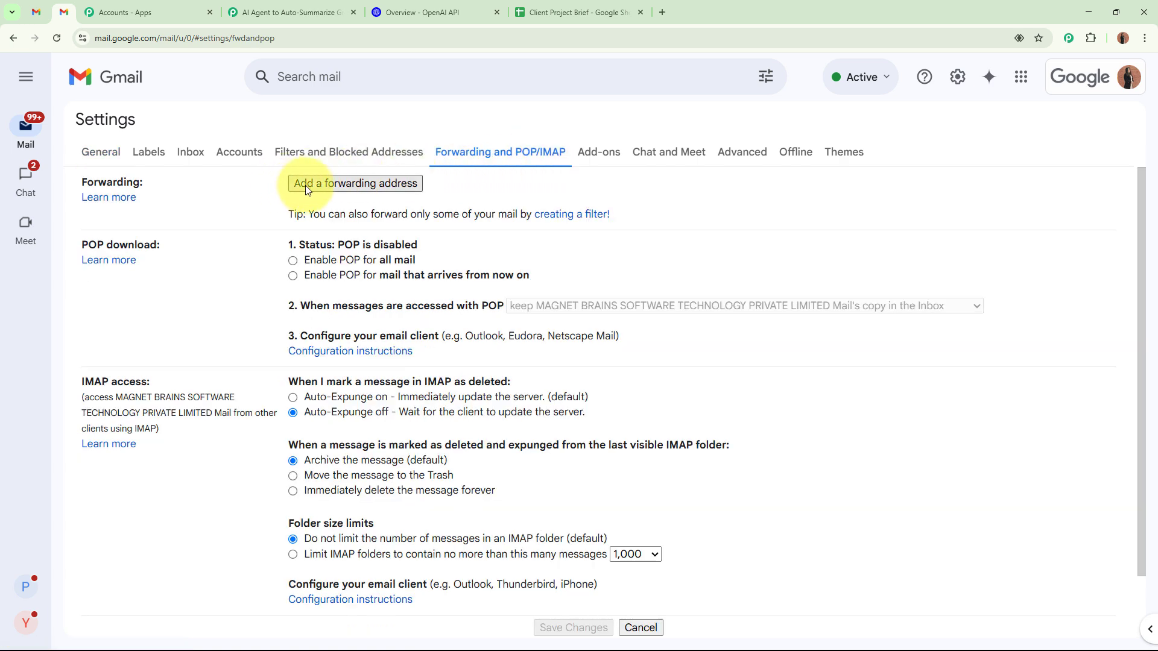
Add the copied Email Parser address as a new forwarding address, proceed with the request and acknowledge the confirmation notice.
{"action": "left_click", "coordinate": [374, 182]}
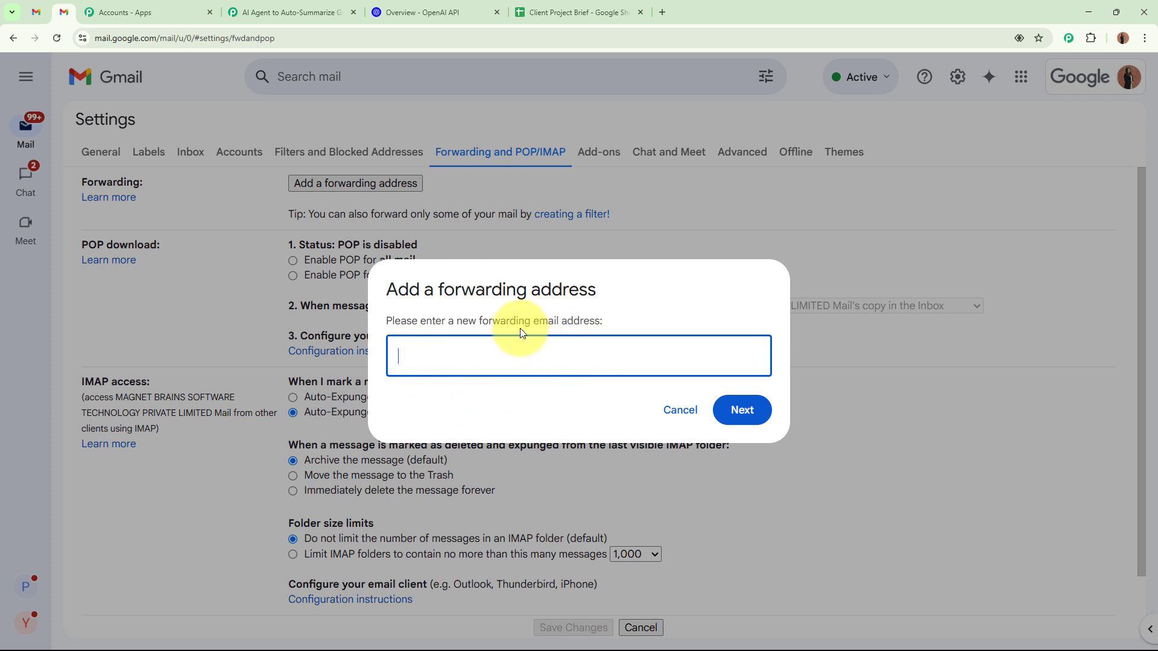
{"action": "key", "text": "ctrl+v"}
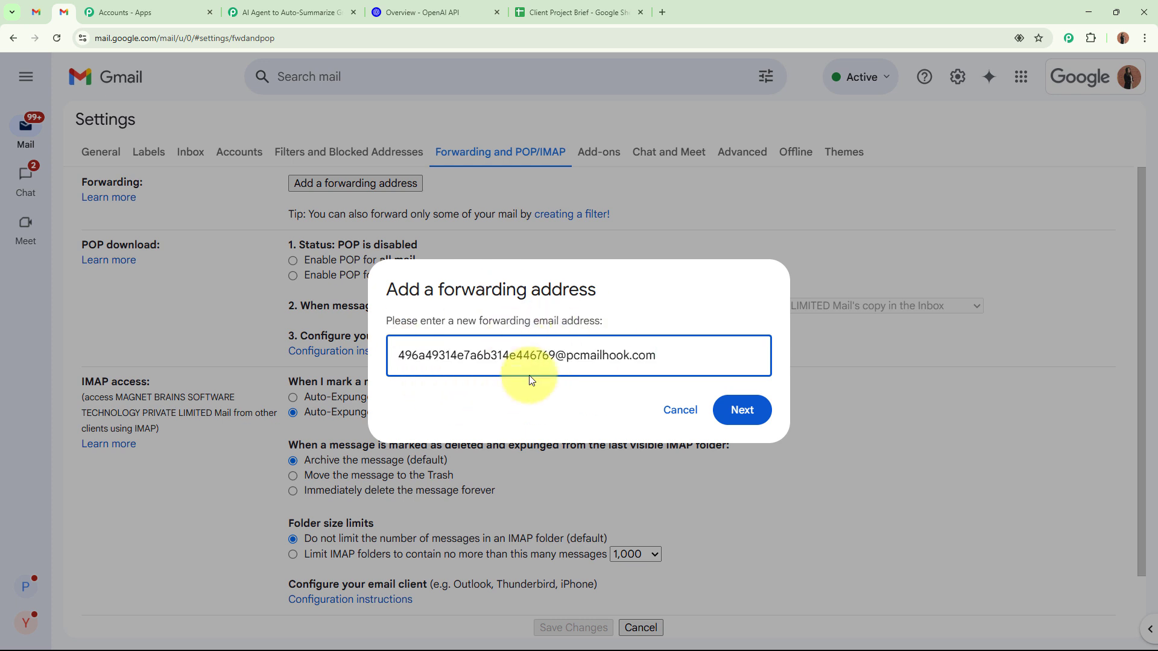
{"action": "left_click", "coordinate": [763, 421]}
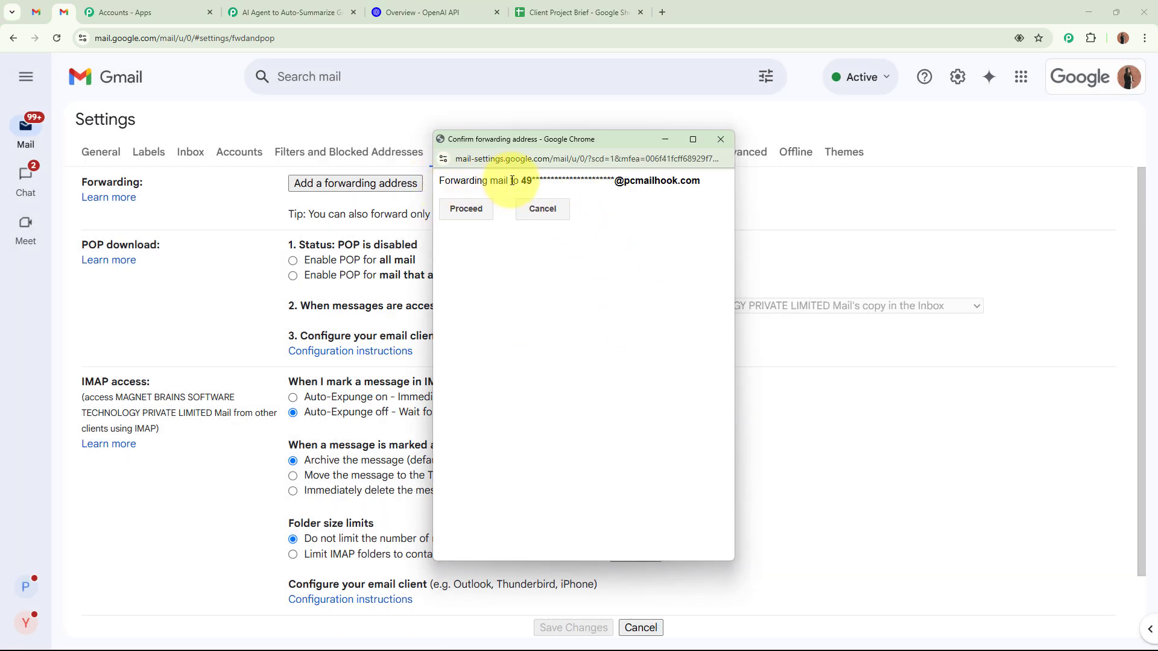
{"action": "left_click", "coordinate": [475, 208]}
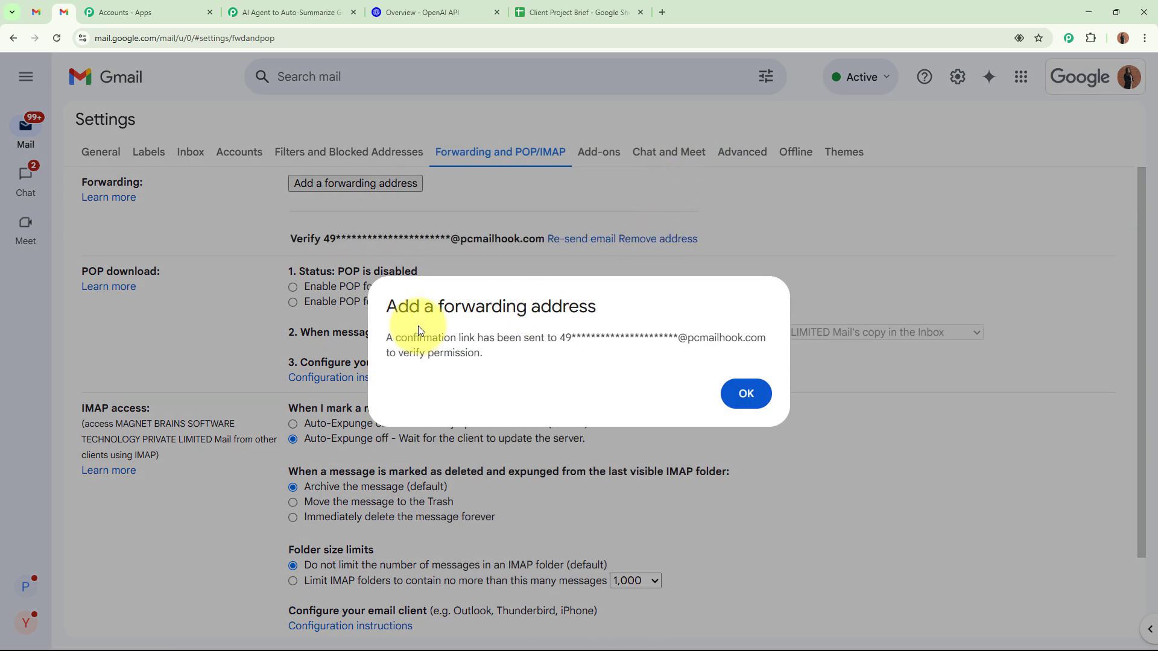
{"action": "left_click_drag", "start_coordinate": [387, 338], "coordinate": [531, 356]}
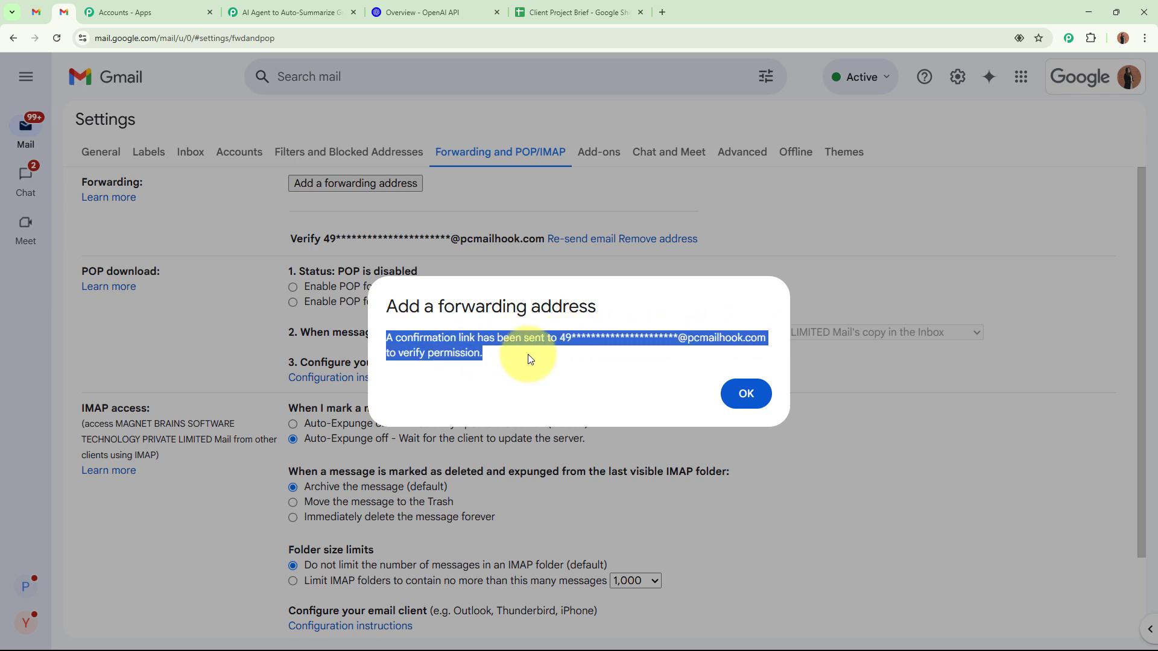
{"action": "left_click", "coordinate": [746, 394]}
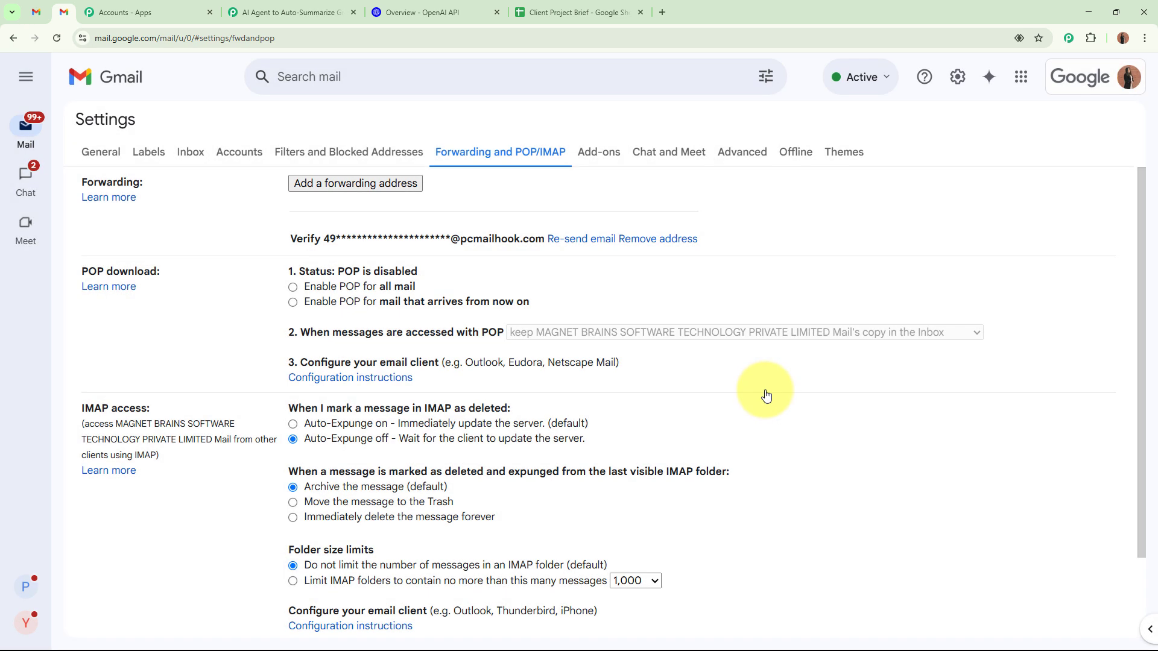
{"action": "left_click_drag", "start_coordinate": [290, 239], "coordinate": [551, 243]}
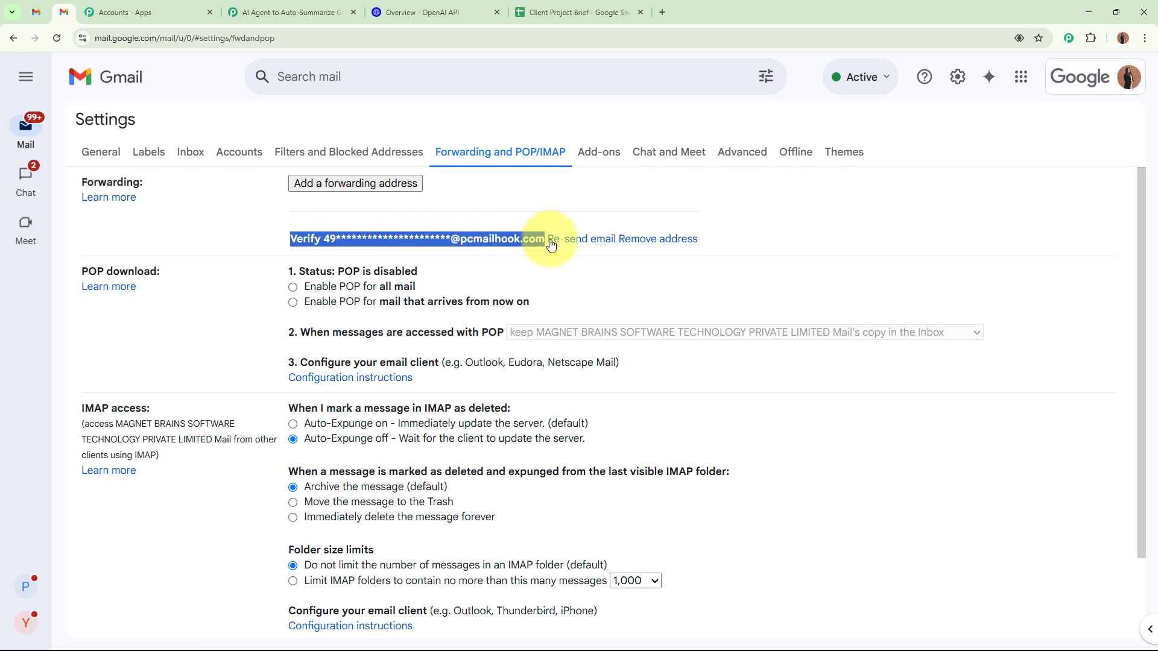
{"action": "left_click", "coordinate": [206, 232]}
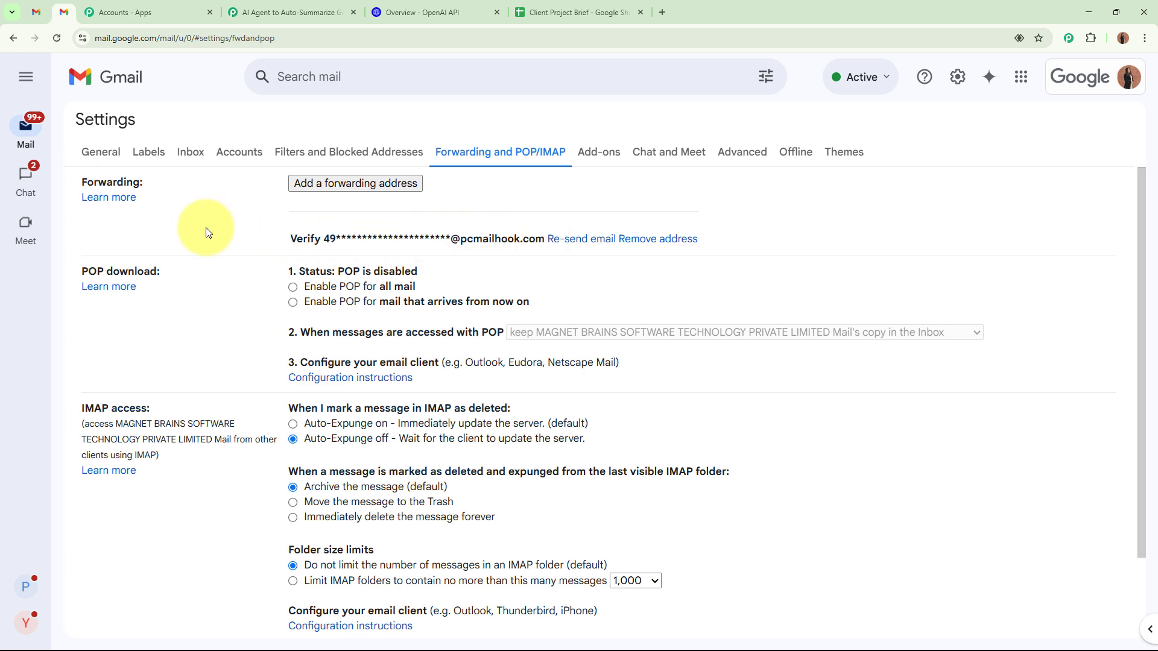
Return to the Pabbly Connect workflow and copy the forwarding confirmation link from the captured response's Body Text.
{"action": "left_click", "coordinate": [272, 13]}
{"action": "scroll", "coordinate": [231, 255], "scroll_direction": "down", "scroll_amount": 10}
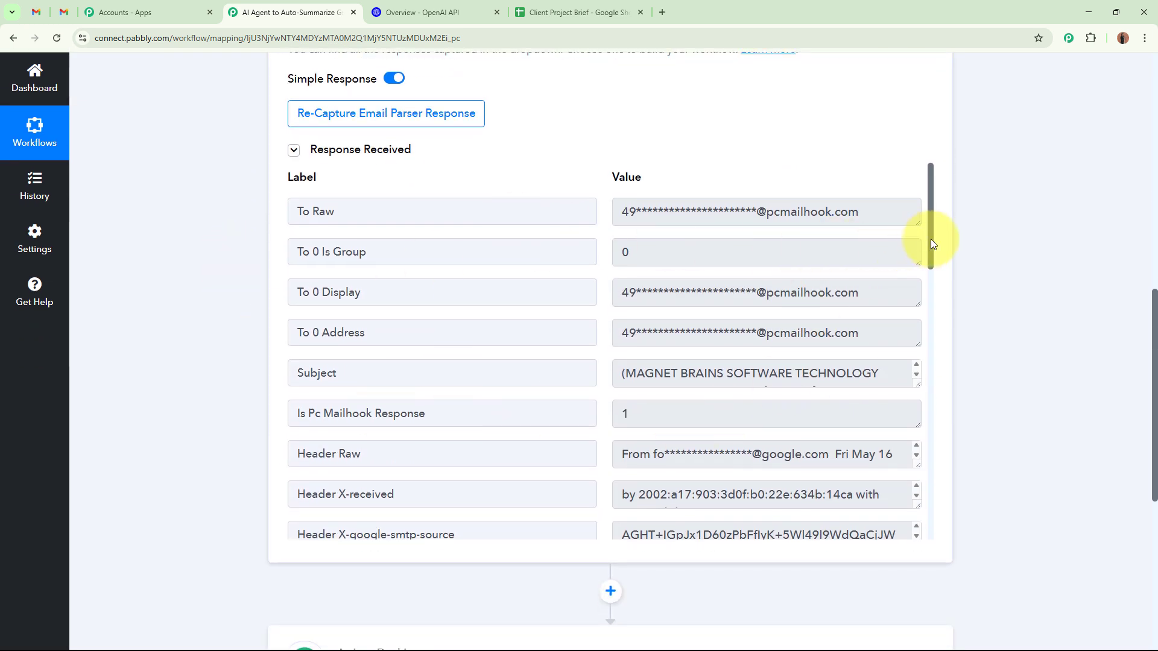
{"action": "left_click_drag", "start_coordinate": [931, 239], "coordinate": [930, 570]}
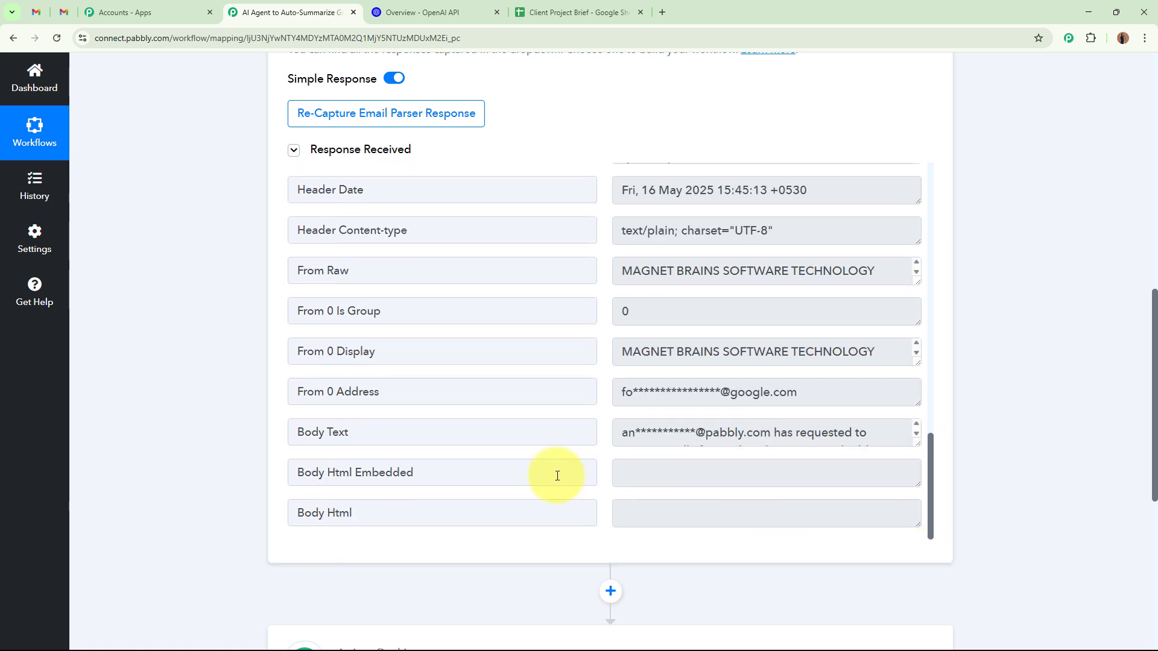
{"action": "triple_click", "coordinate": [331, 432]}
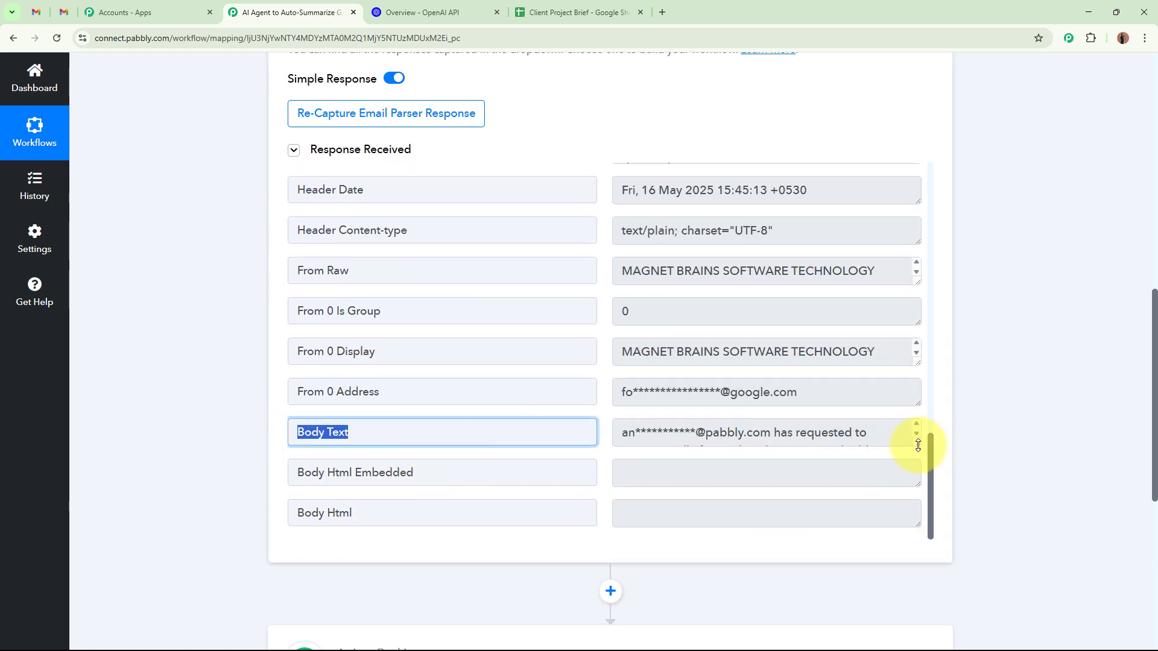
{"action": "left_click_drag", "start_coordinate": [918, 445], "coordinate": [910, 513]}
{"action": "scroll", "coordinate": [538, 460], "scroll_direction": "down", "scroll_amount": 1}
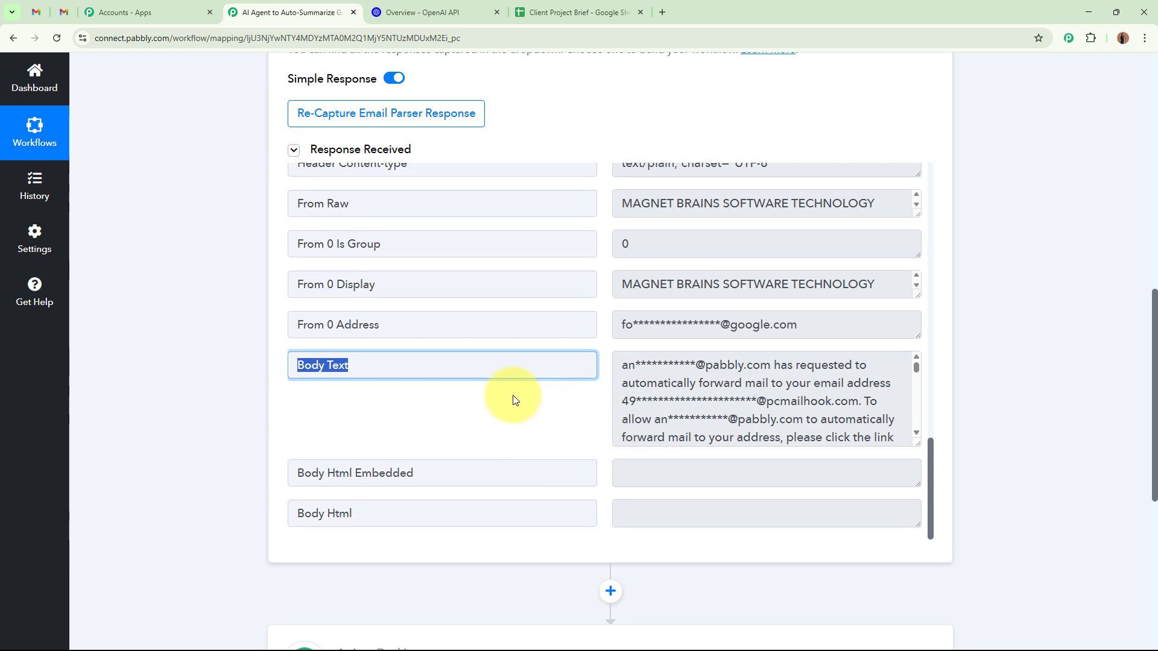
{"action": "scroll", "coordinate": [514, 400], "scroll_direction": "down", "scroll_amount": 1}
{"action": "left_click_drag", "start_coordinate": [918, 384], "coordinate": [912, 440]}
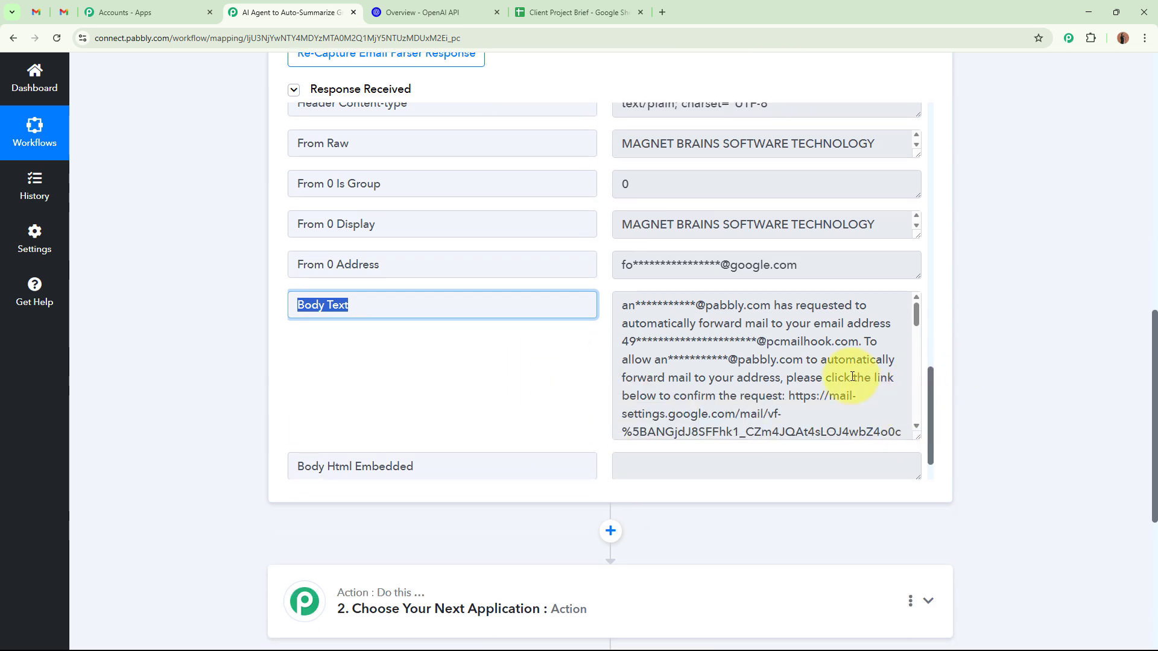
{"action": "scroll", "coordinate": [852, 377], "scroll_direction": "down", "scroll_amount": 2}
{"action": "scroll", "coordinate": [852, 376], "scroll_direction": "up", "scroll_amount": 1}
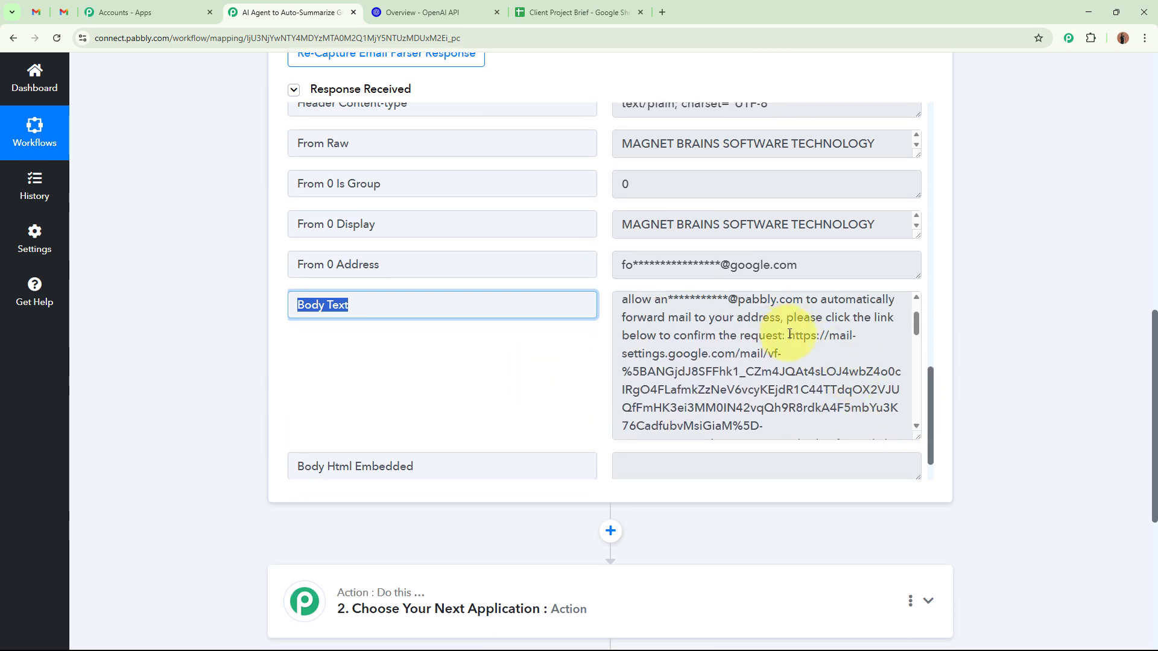
{"action": "left_click_drag", "start_coordinate": [790, 334], "coordinate": [819, 379]}
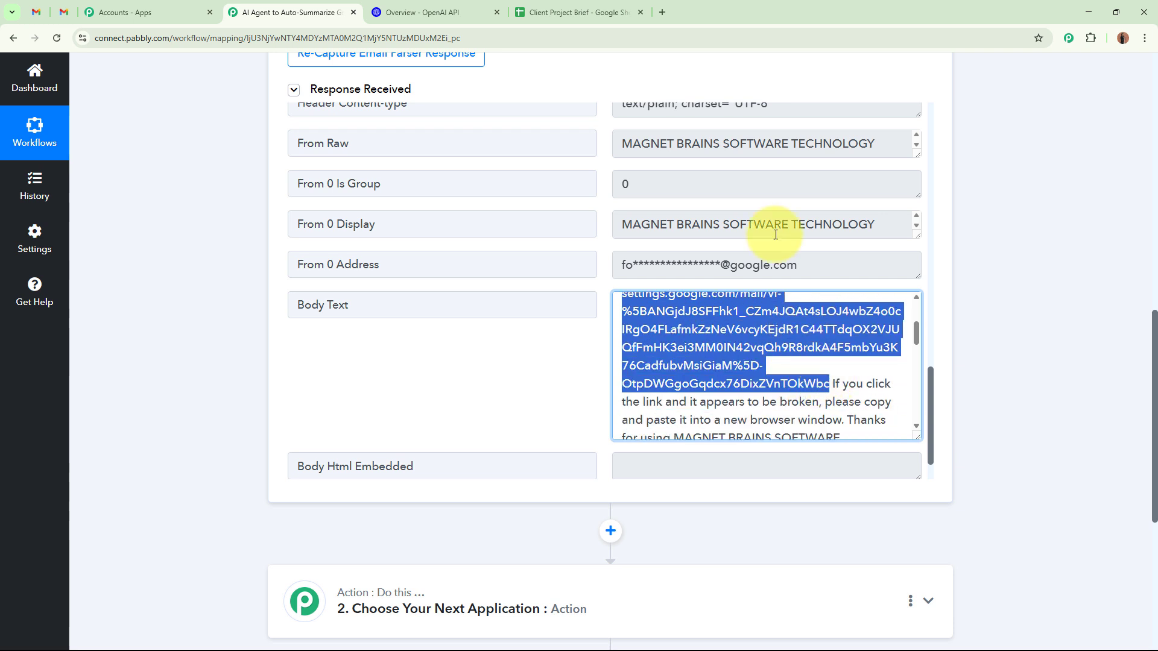
Open the copied forwarding confirmation link in a new browser tab, confirm the mail forwarding and close that tab.
{"action": "left_click", "coordinate": [663, 12]}
{"action": "key", "text": "ctrl+v"}
{"action": "key", "text": "Return"}
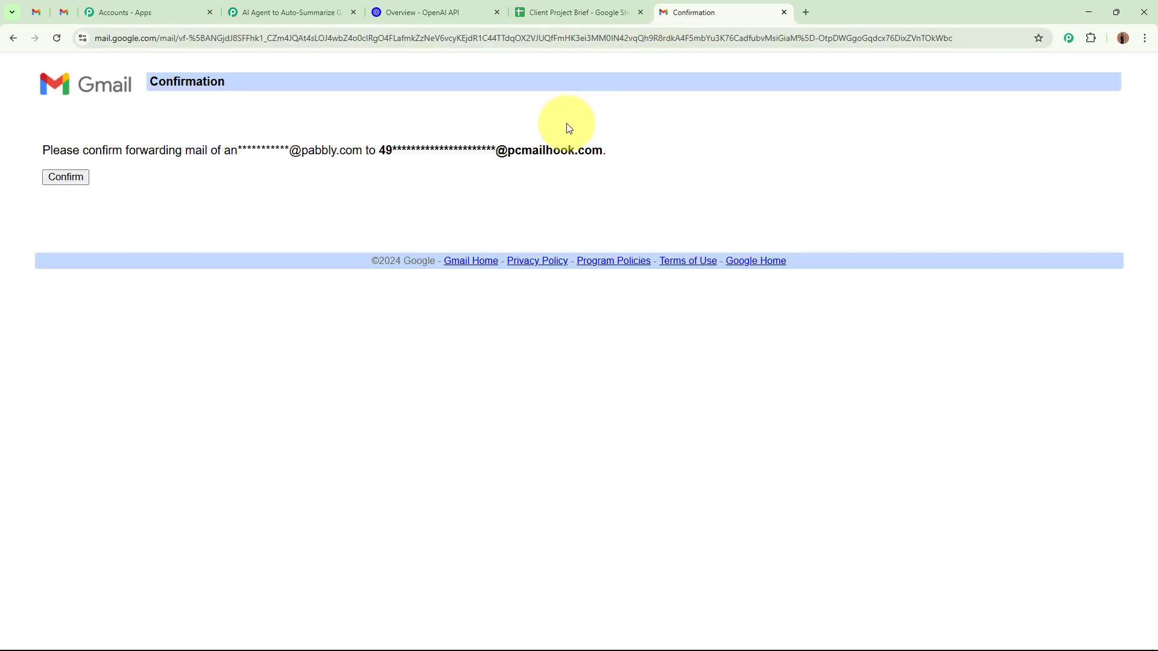
{"action": "left_click", "coordinate": [72, 177]}
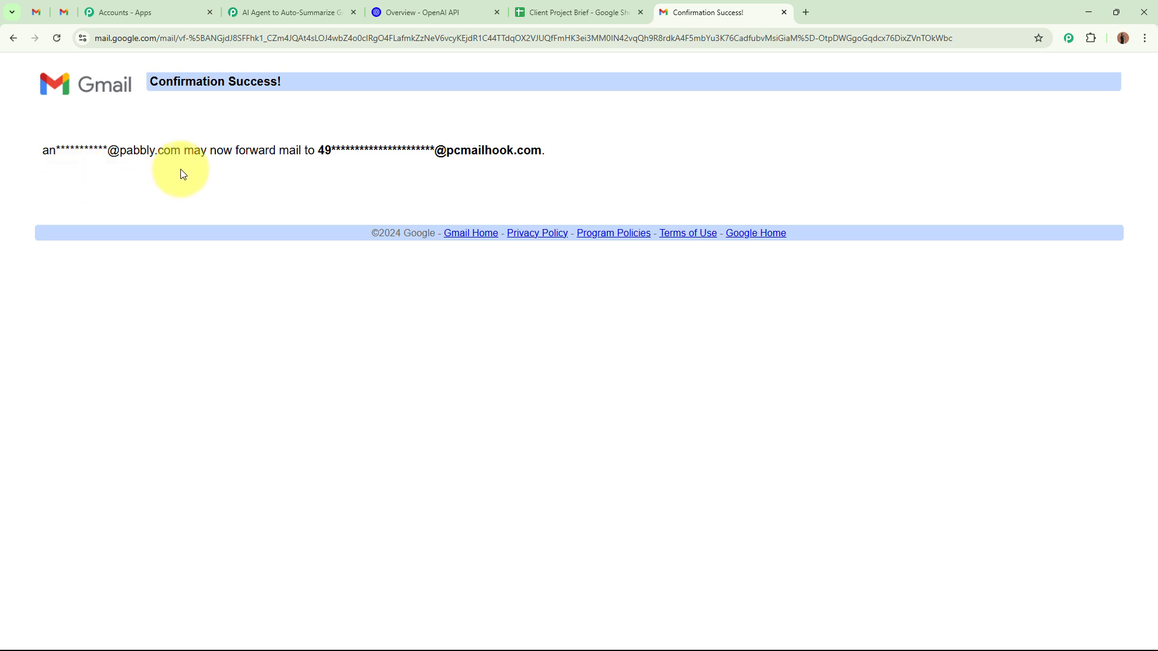
{"action": "left_click_drag", "start_coordinate": [150, 82], "coordinate": [344, 82]}
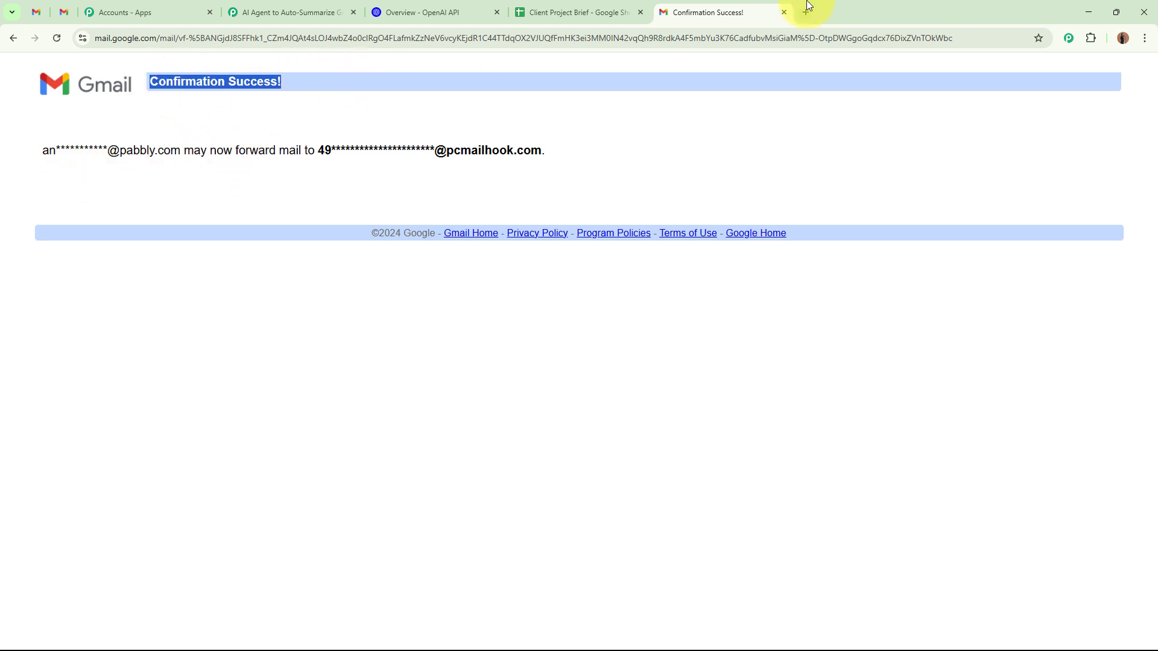
{"action": "left_click", "coordinate": [784, 13]}
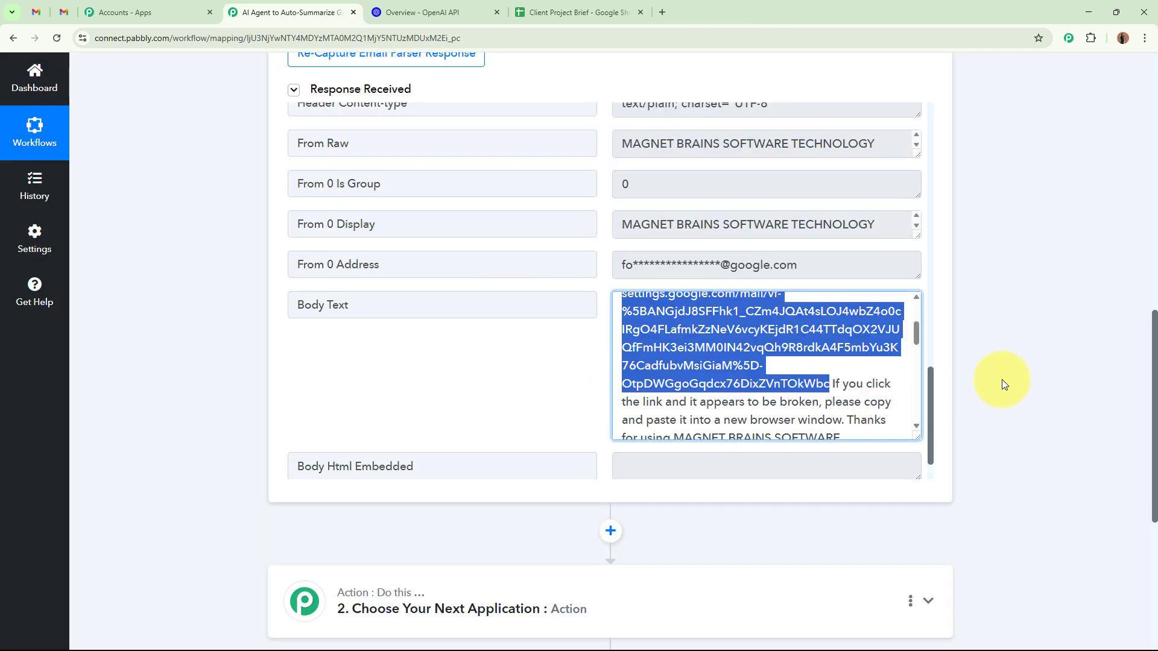
{"action": "left_click", "coordinate": [1023, 375]}
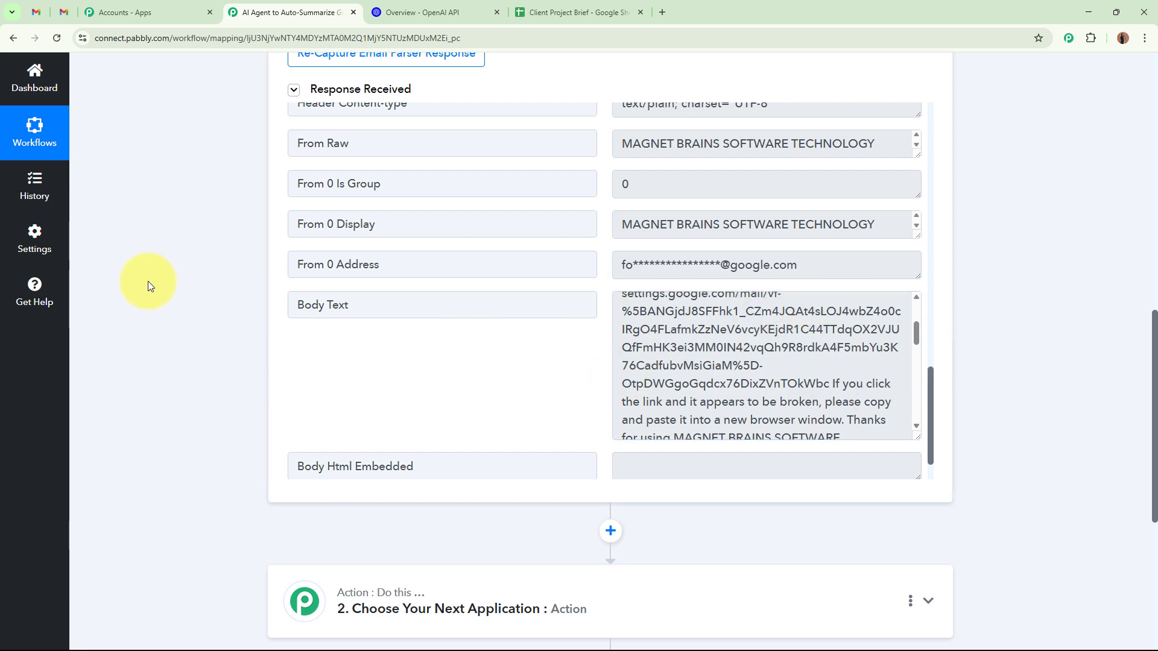
Re-capture the Email Parser response and accept the recapture so the trigger waits for a new email.
{"action": "scroll", "coordinate": [150, 281], "scroll_direction": "up", "scroll_amount": 2}
{"action": "scroll", "coordinate": [149, 281], "scroll_direction": "up", "scroll_amount": 2}
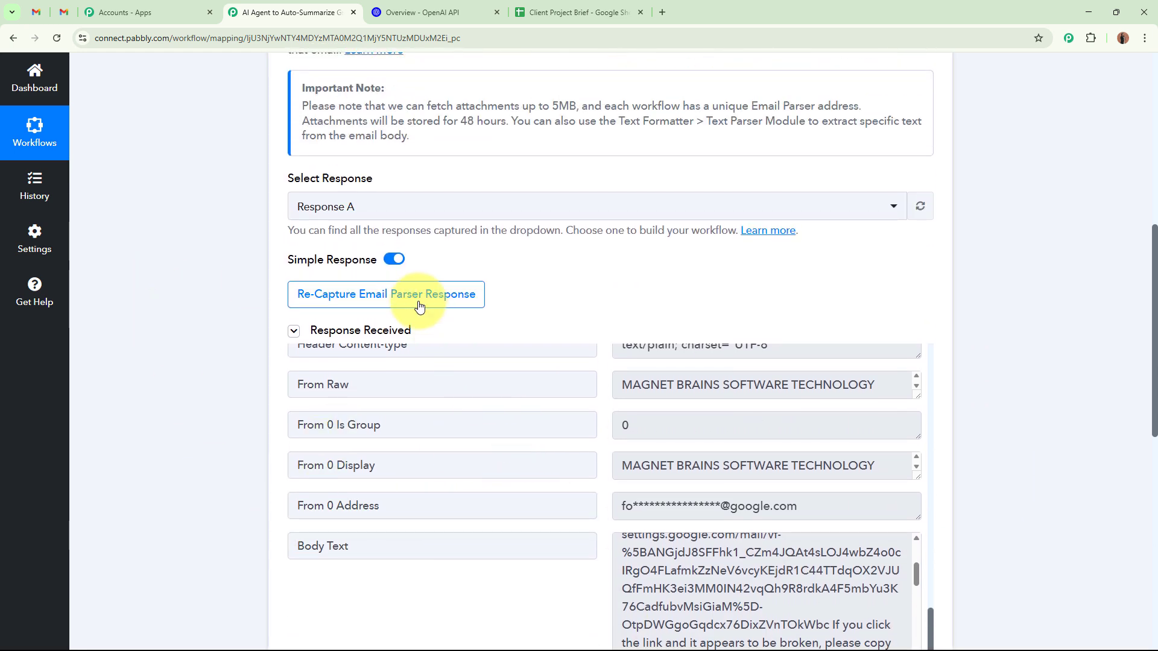
{"action": "left_click", "coordinate": [473, 294]}
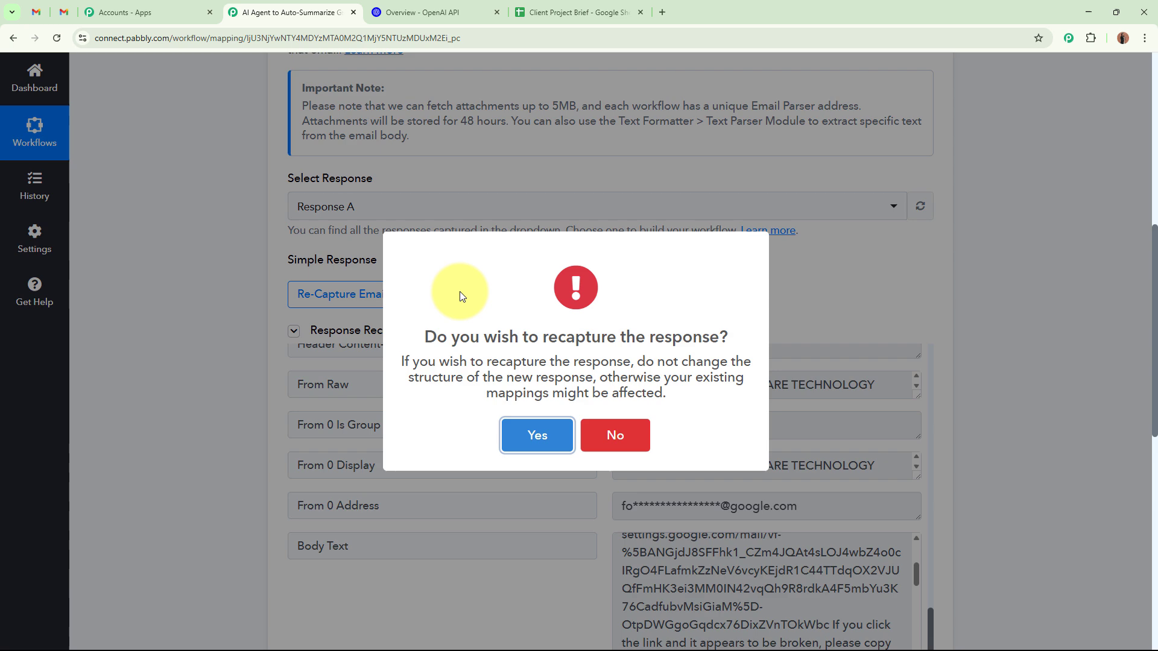
{"action": "left_click", "coordinate": [529, 431]}
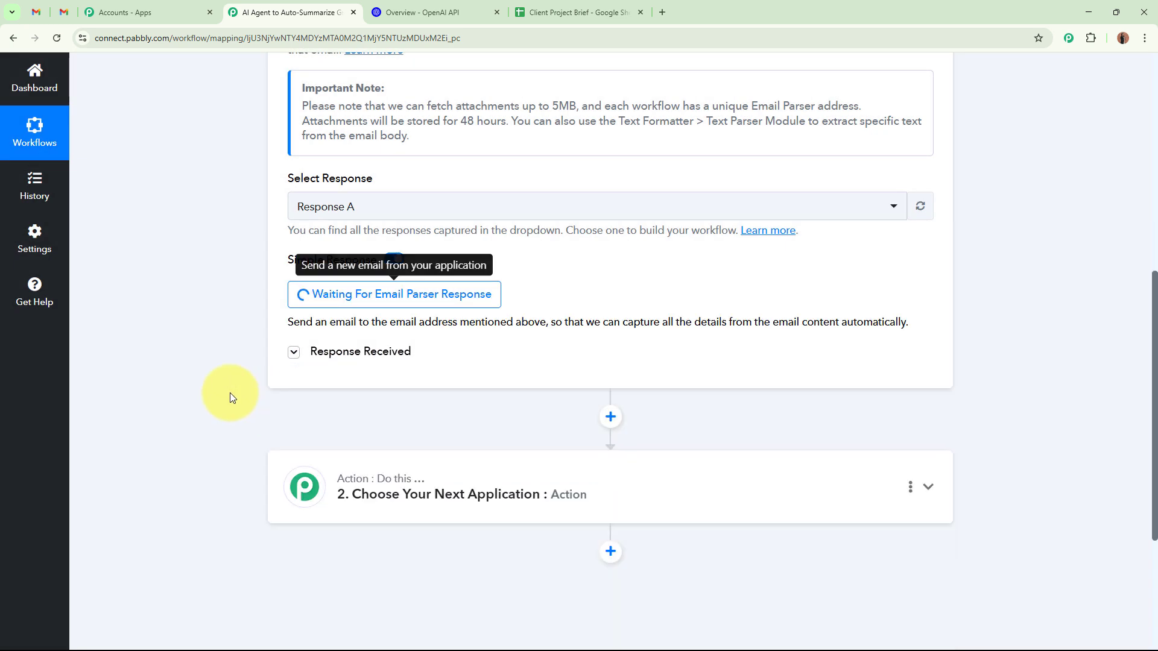
{"action": "scroll", "coordinate": [717, 346], "scroll_direction": "up", "scroll_amount": 8}
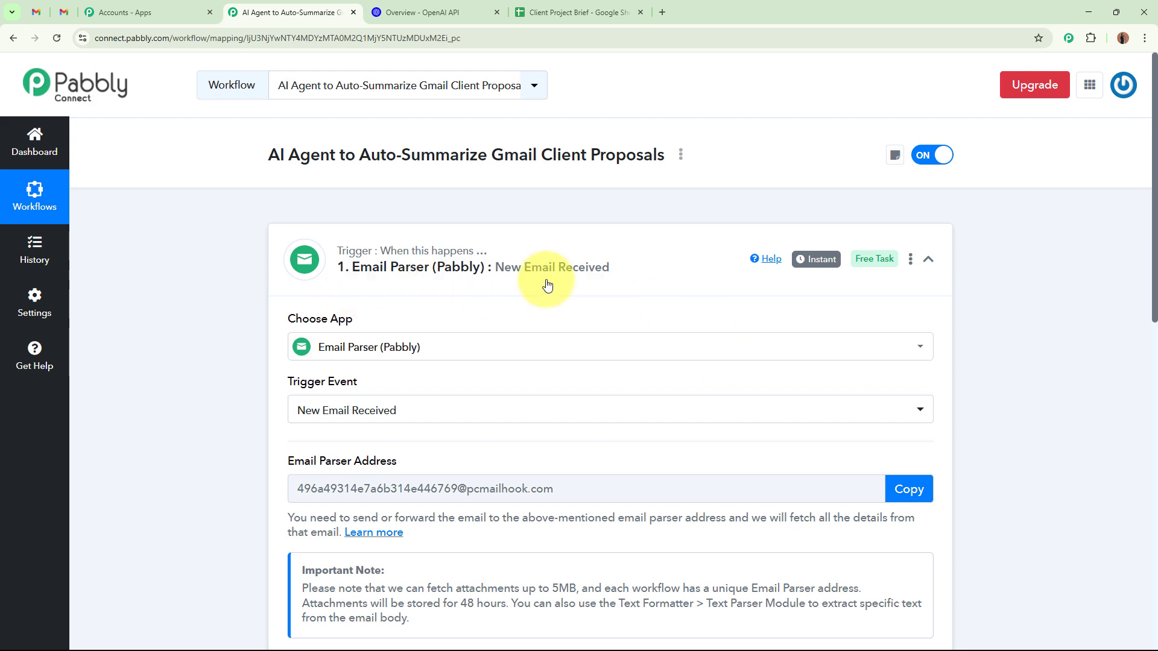
In Gmail's reloaded forwarding settings, enable forwarding a copy of incoming mail to the Email Parser address copied from the Pabbly Connect workflow.
{"action": "left_click", "coordinate": [63, 12]}
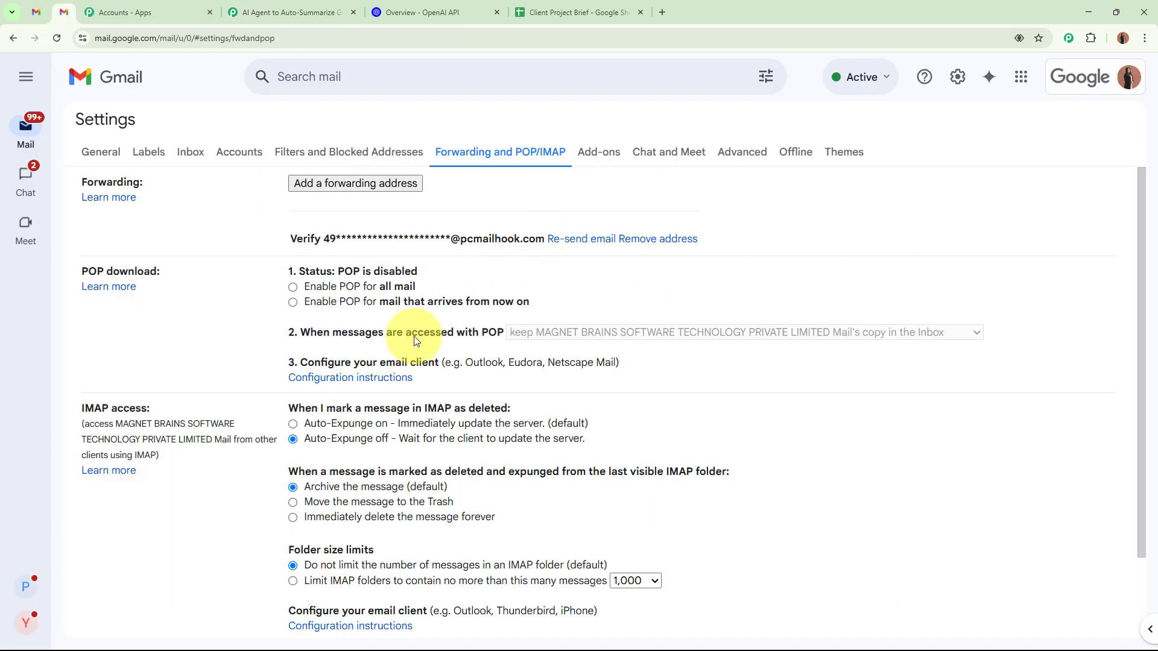
{"action": "left_click", "coordinate": [57, 38]}
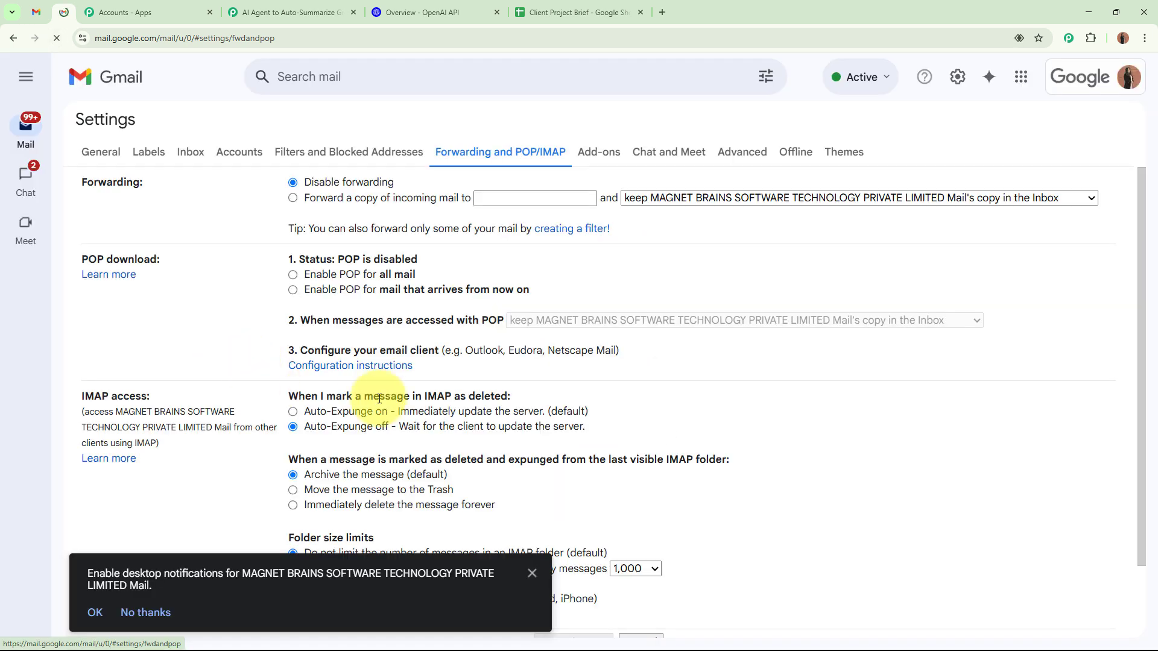
{"action": "left_click", "coordinate": [293, 199]}
{"action": "left_click", "coordinate": [517, 201]}
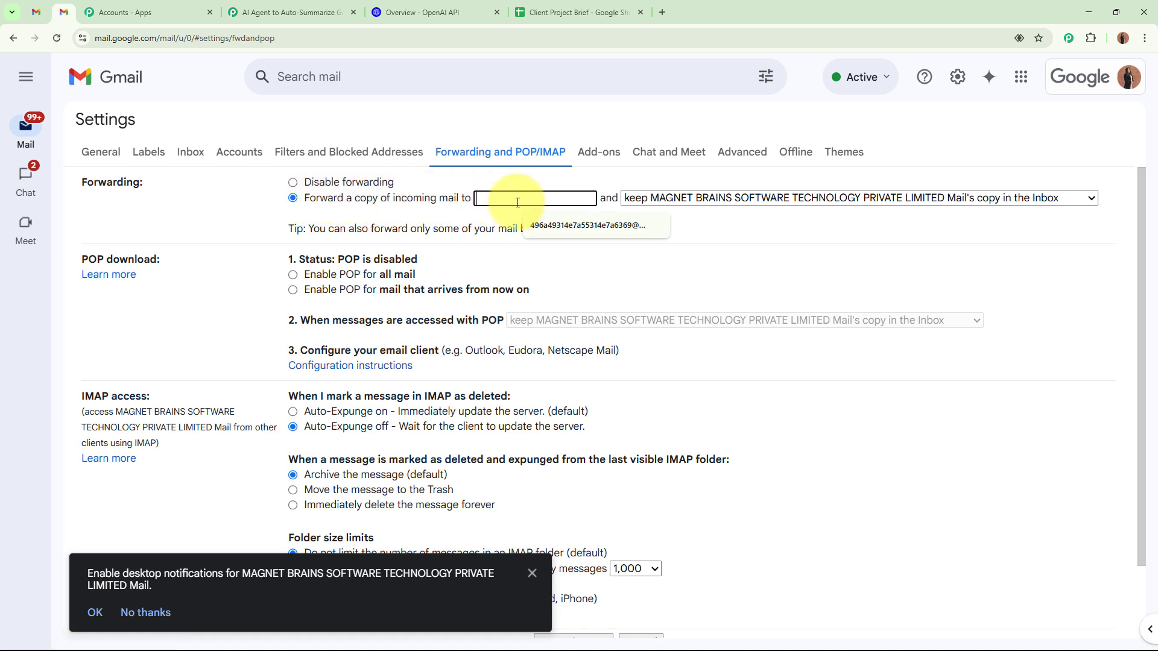
{"action": "left_click", "coordinate": [290, 12]}
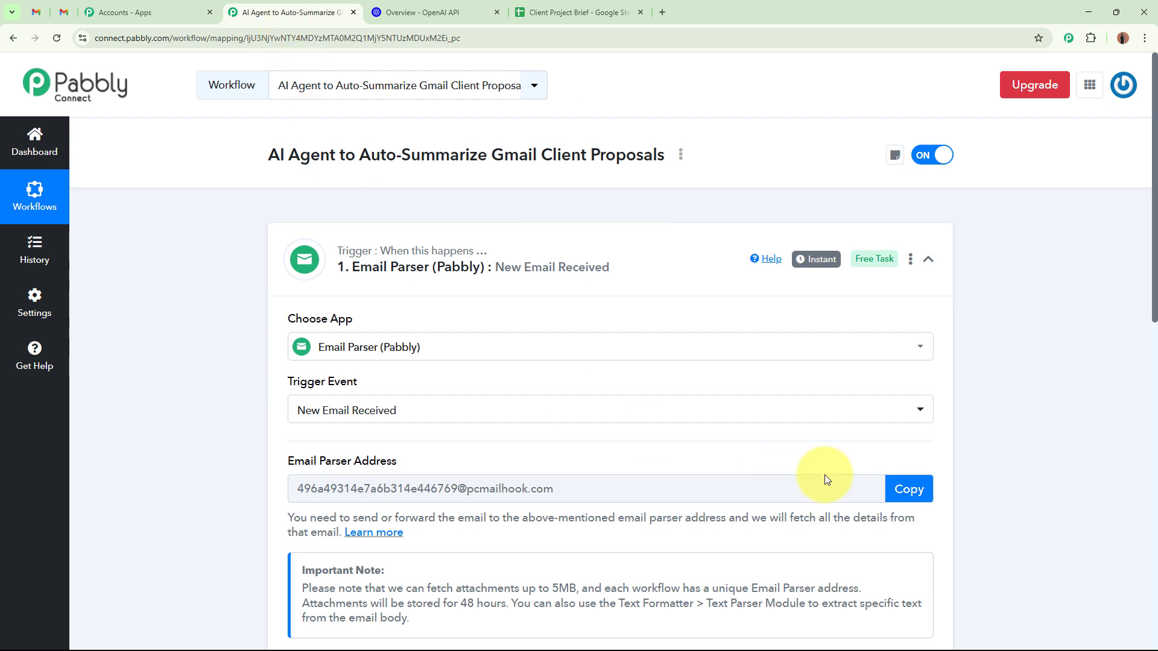
{"action": "left_click", "coordinate": [908, 490]}
{"action": "left_click", "coordinate": [61, 14]}
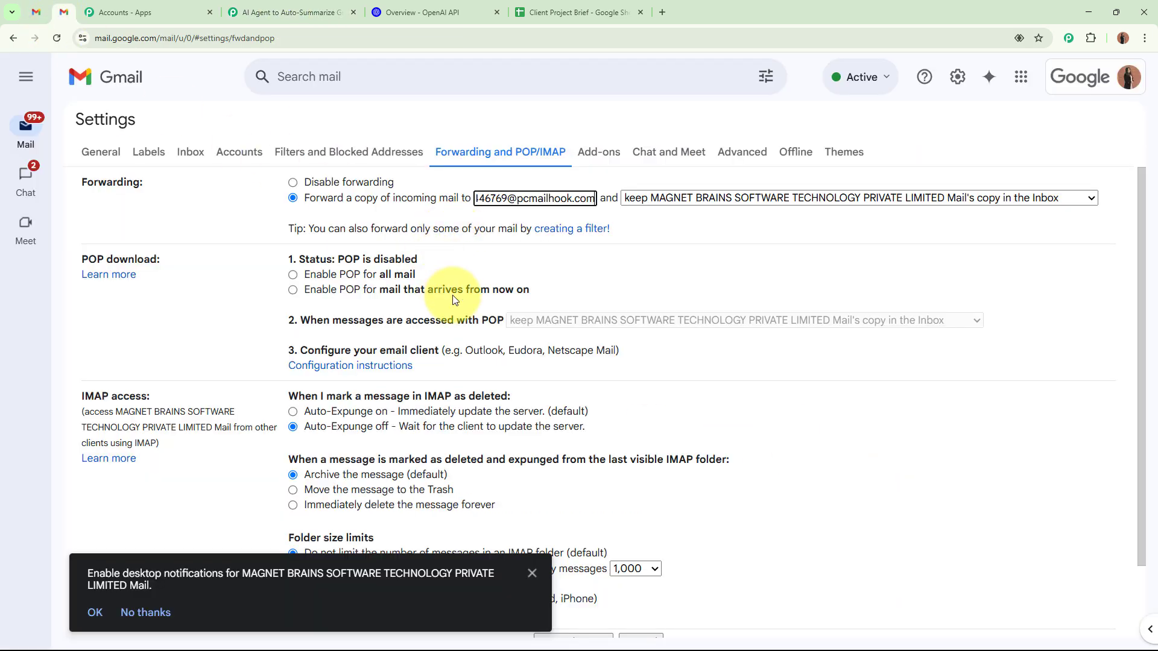
Save the Gmail forwarding change and reopen the forwarding settings to check which forwarding address is in use.
{"action": "left_click", "coordinate": [532, 574]}
{"action": "scroll", "coordinate": [806, 480], "scroll_direction": "down", "scroll_amount": 3}
{"action": "left_click", "coordinate": [572, 557]}
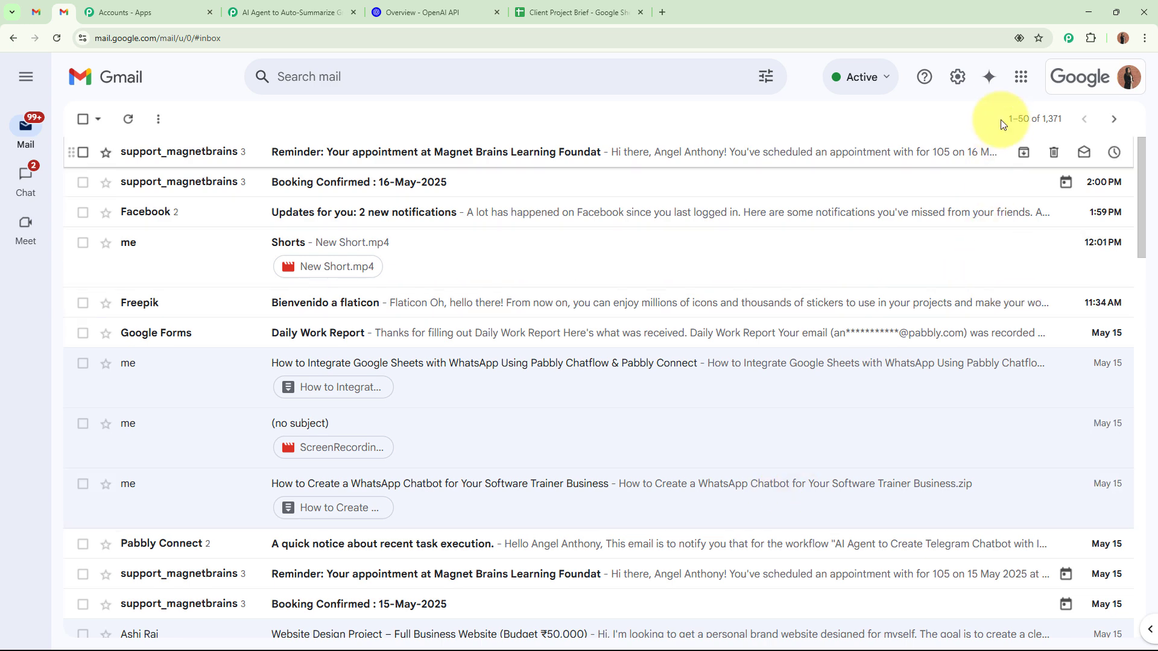
{"action": "left_click", "coordinate": [959, 78]}
{"action": "left_click", "coordinate": [995, 153]}
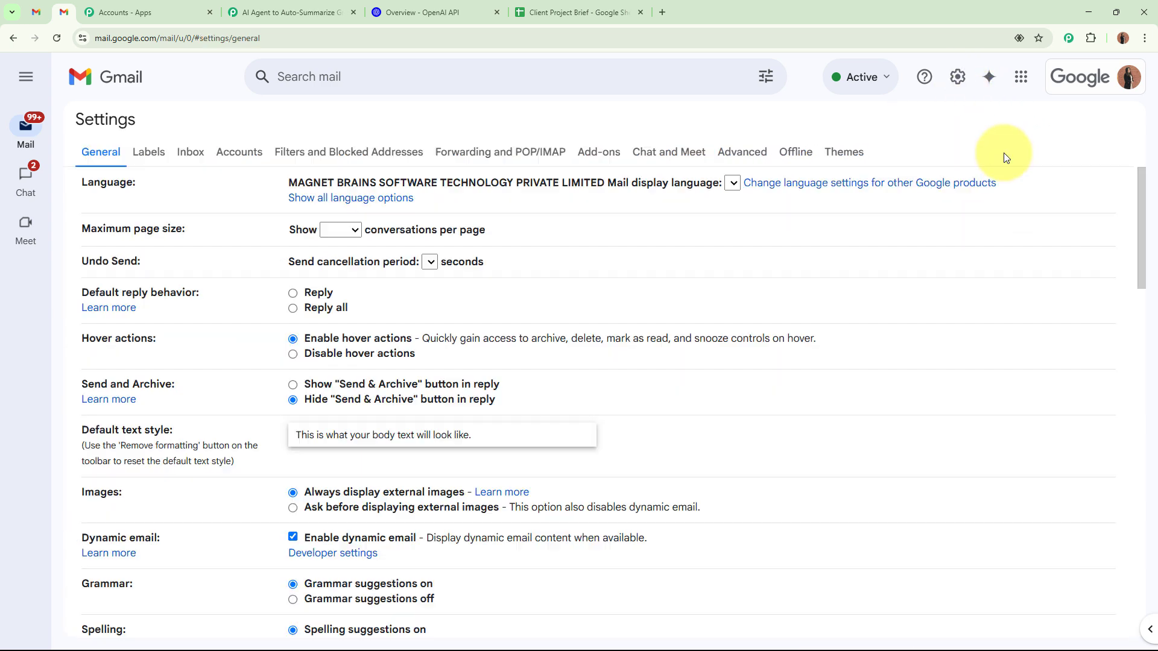
{"action": "left_click", "coordinate": [509, 153]}
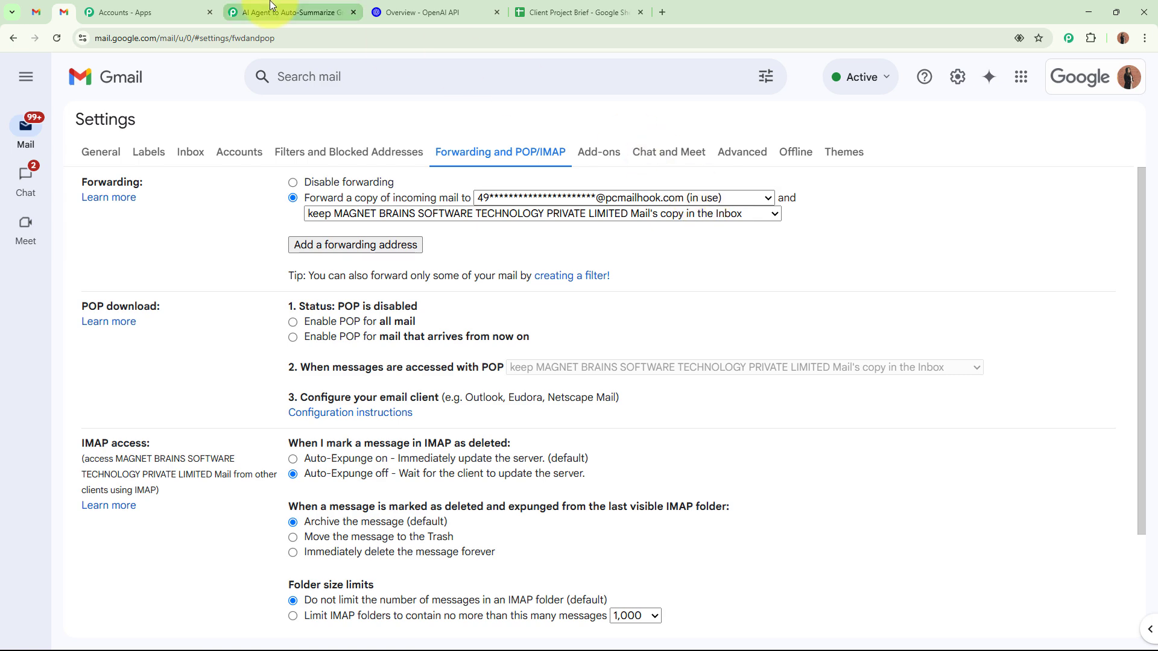
{"action": "left_click", "coordinate": [287, 12]}
{"action": "left_click", "coordinate": [183, 348]}
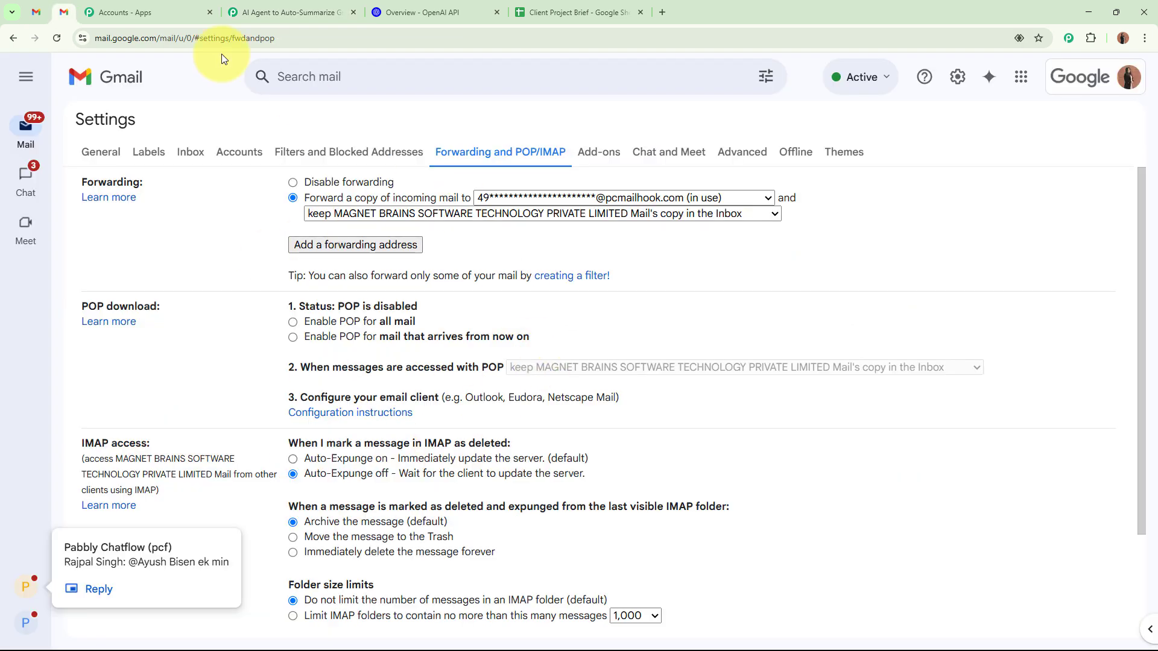
Switch to the client's Gmail account, review the drafted website design proposal, attach Project Proposal (1).pdf and send the email.
{"action": "left_click", "coordinate": [36, 12]}
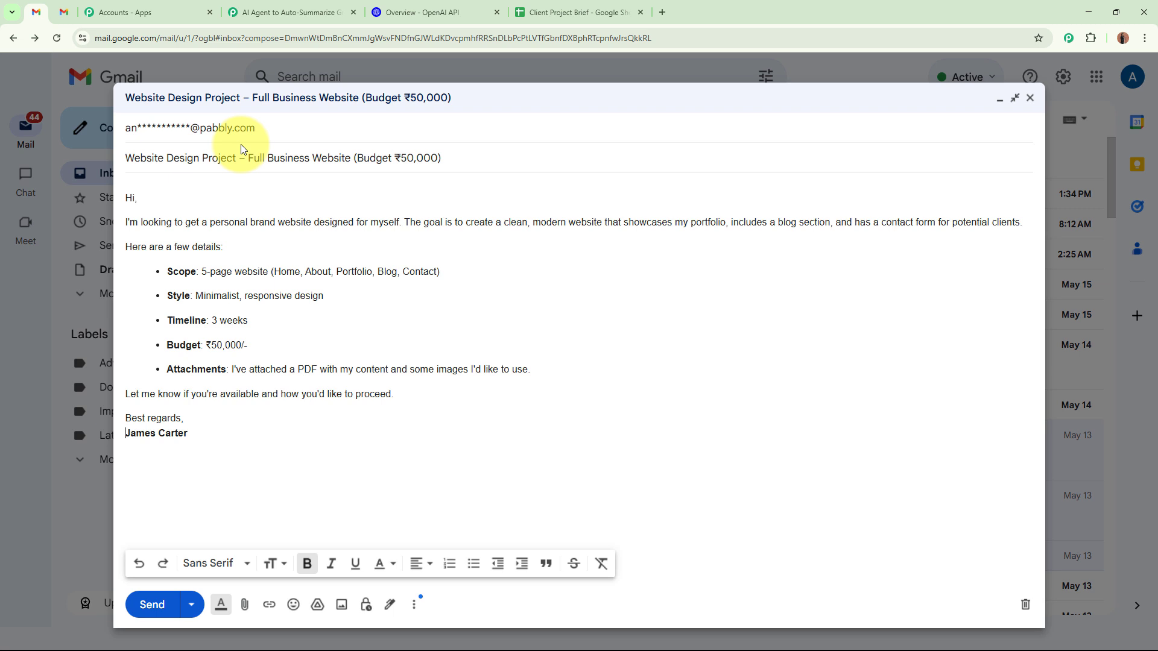
{"action": "left_click_drag", "start_coordinate": [126, 156], "coordinate": [446, 160]}
{"action": "left_click_drag", "start_coordinate": [126, 196], "coordinate": [232, 426]}
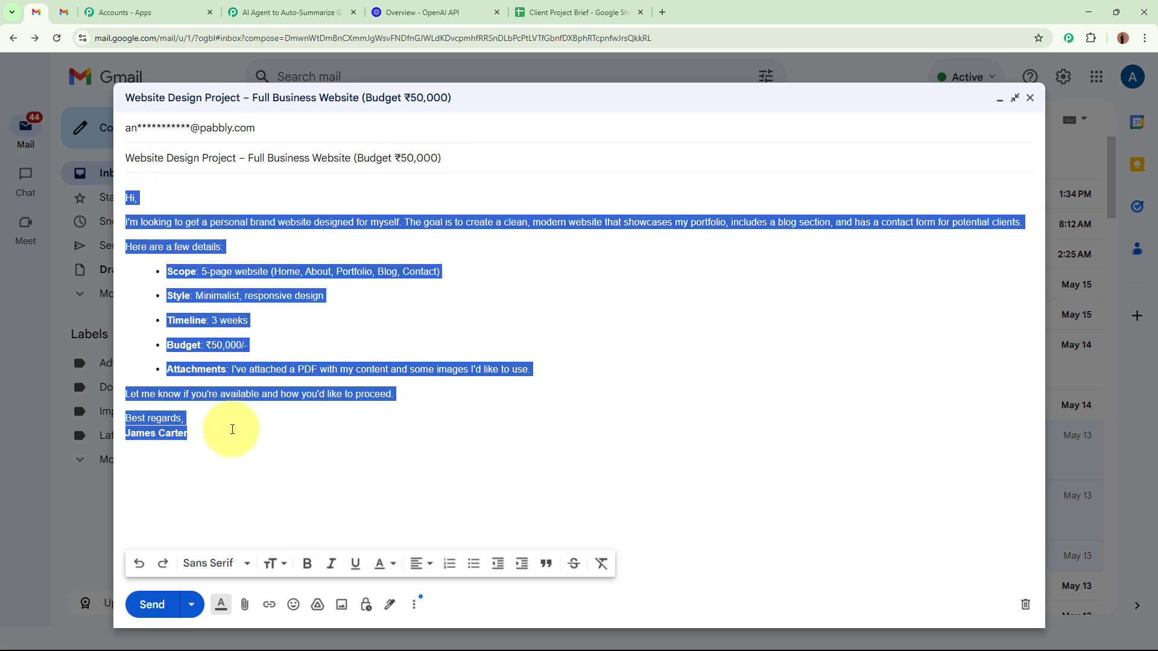
{"action": "left_click", "coordinate": [231, 429]}
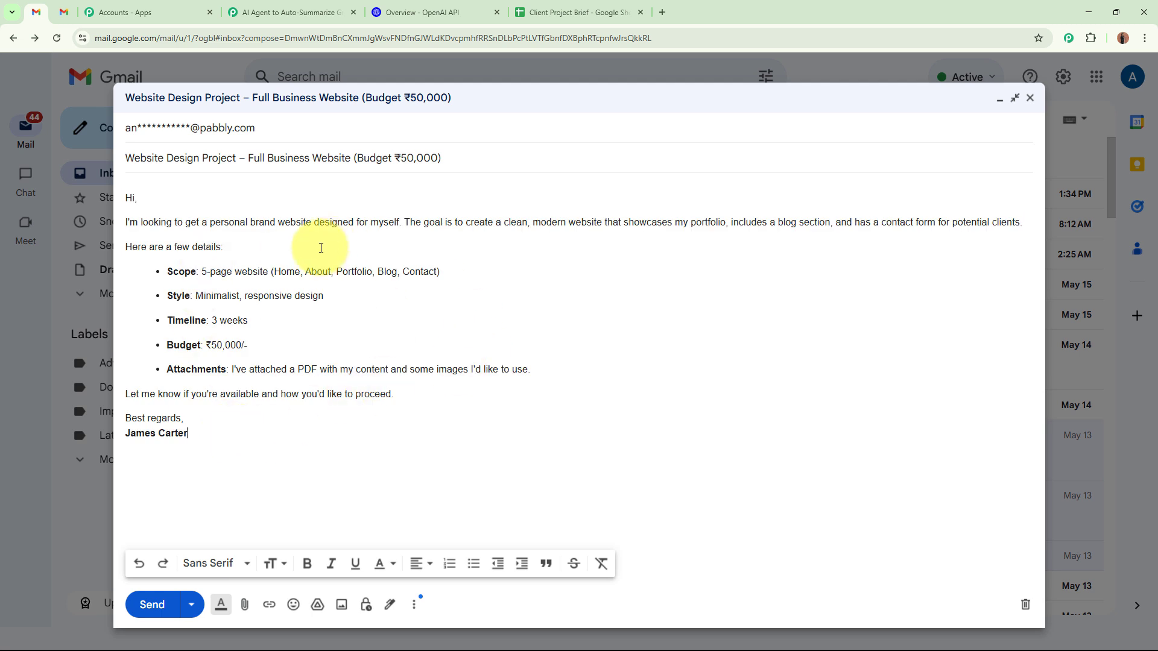
{"action": "left_click", "coordinate": [246, 603]}
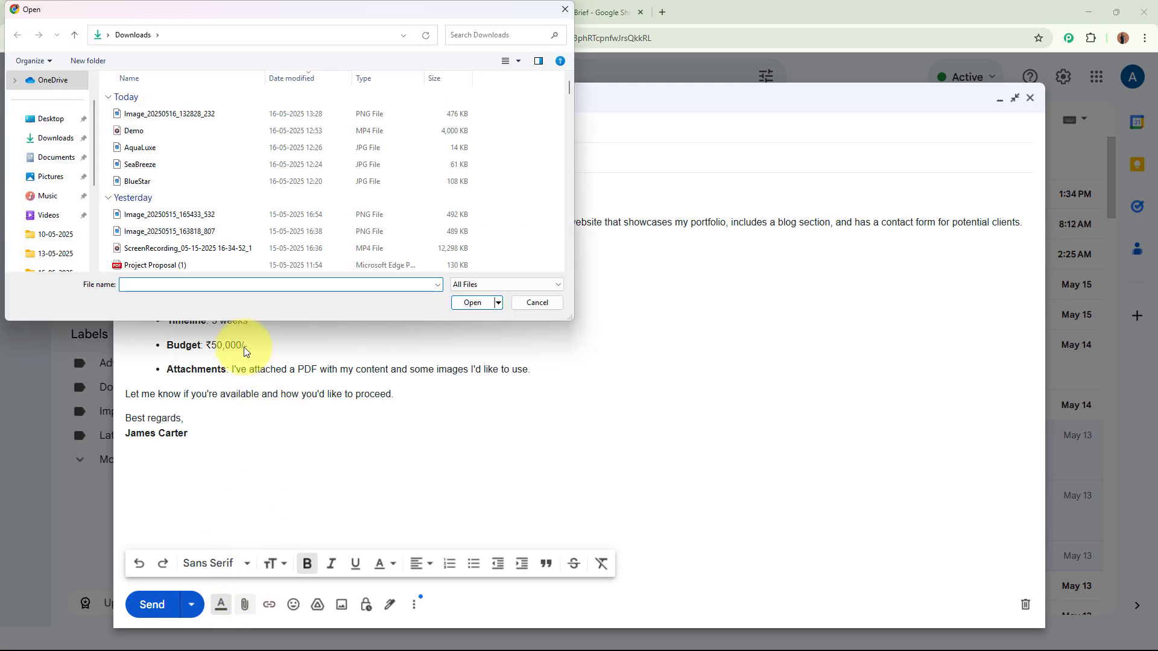
{"action": "scroll", "coordinate": [229, 241], "scroll_direction": "down", "scroll_amount": 1}
{"action": "left_click", "coordinate": [217, 231]}
{"action": "left_click", "coordinate": [471, 303]}
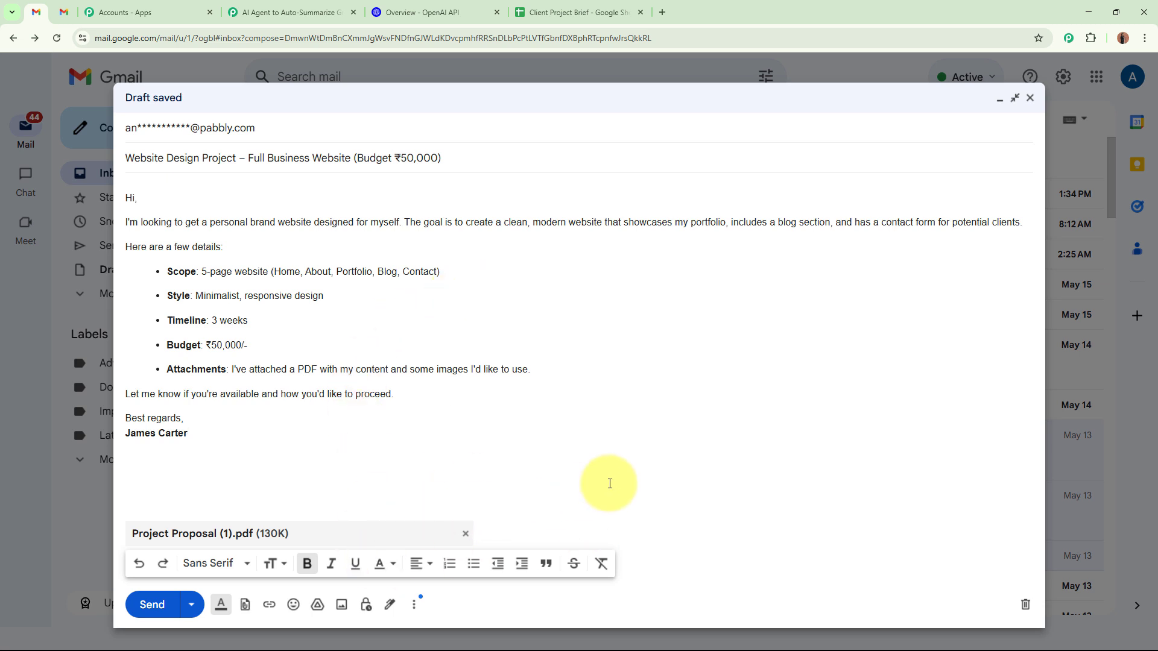
{"action": "left_click", "coordinate": [222, 606]}
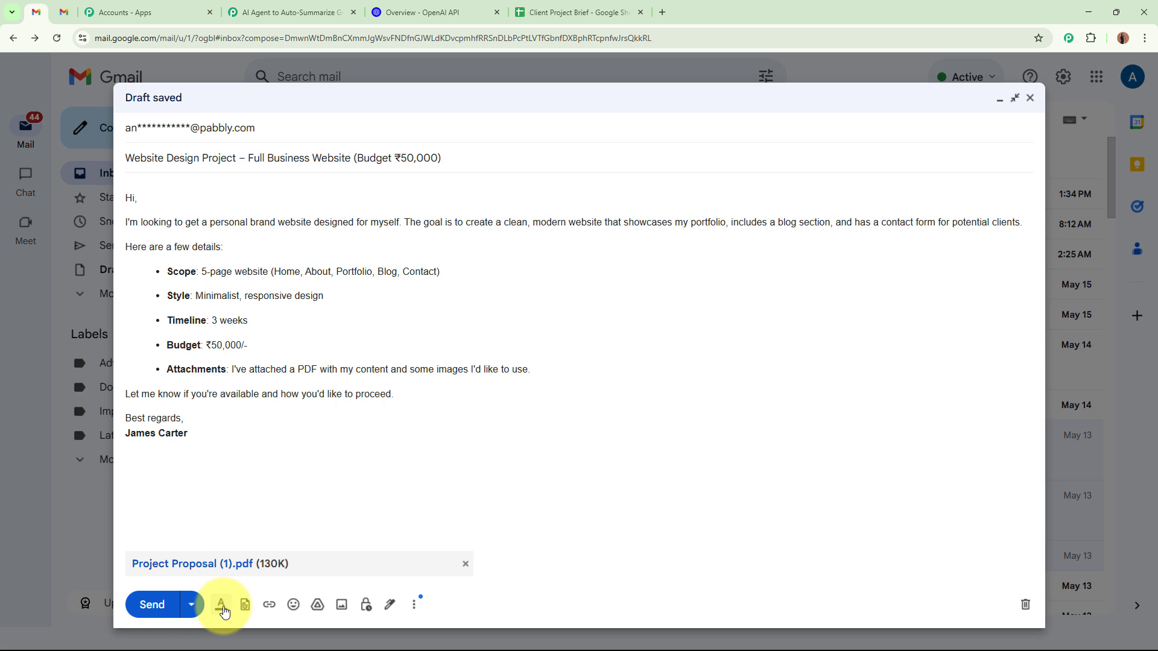
{"action": "left_click", "coordinate": [155, 606]}
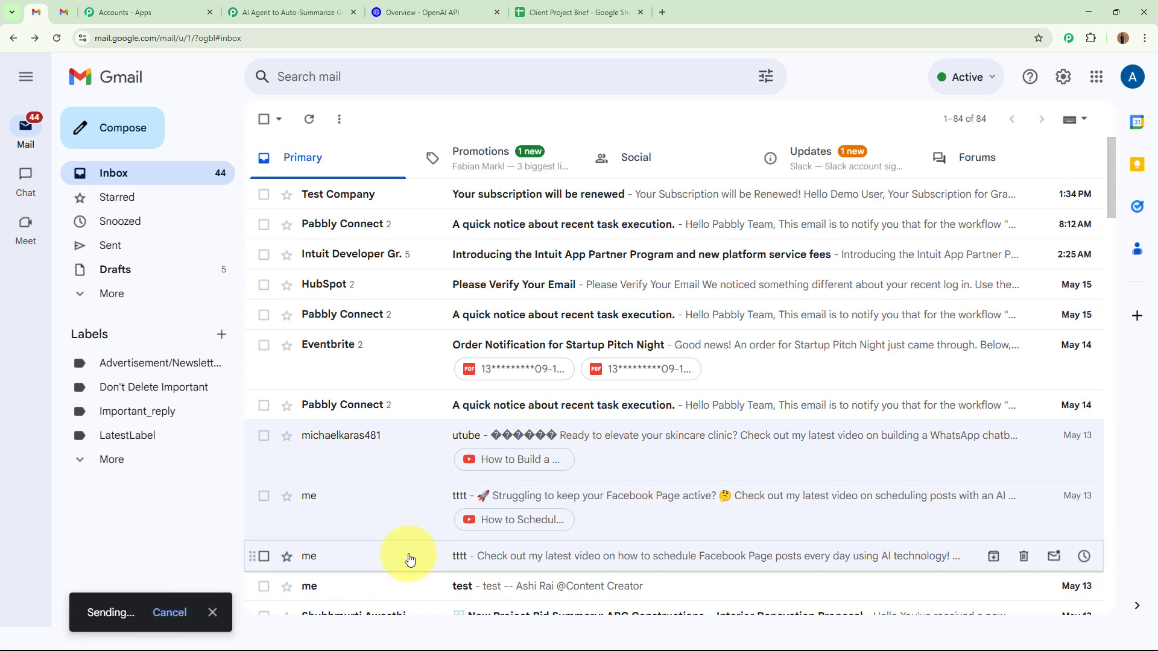
Review the sent proposal email, and check the body and PDF attachment of the copy received in the other Gmail account's inbox.
{"action": "left_click", "coordinate": [251, 612]}
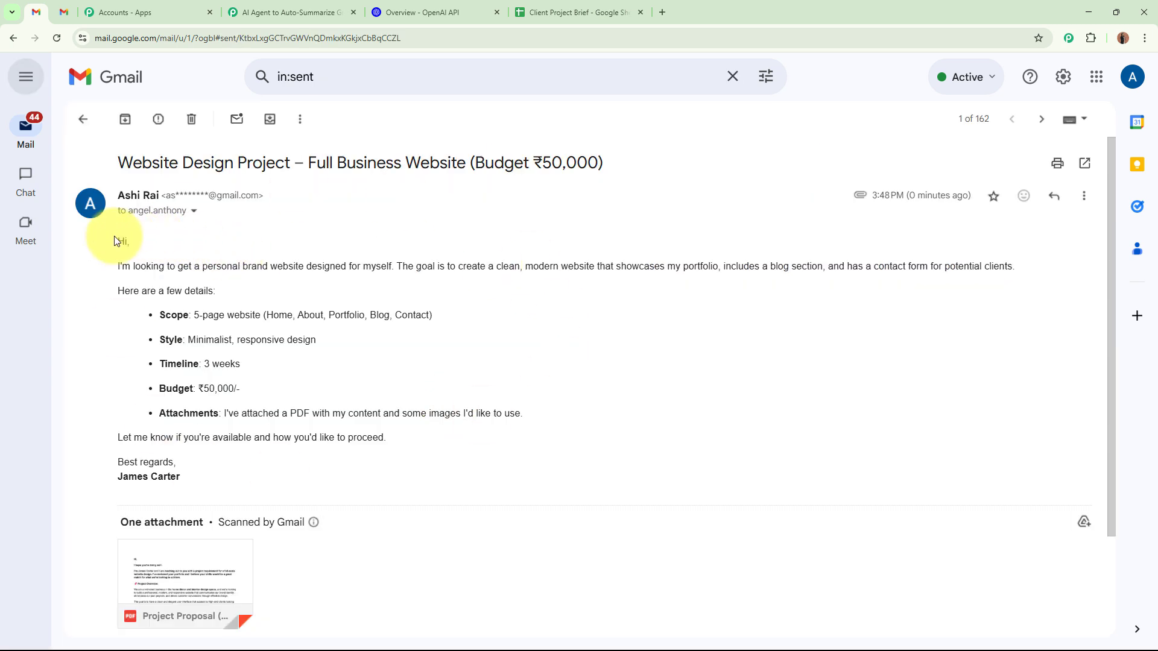
{"action": "mouse_move", "coordinate": [116, 241]}
{"action": "left_mouse_down"}
{"action": "mouse_move", "coordinate": [321, 491]}
{"action": "mouse_move", "coordinate": [491, 480]}
{"action": "left_mouse_up"}
{"action": "left_click", "coordinate": [491, 481]}
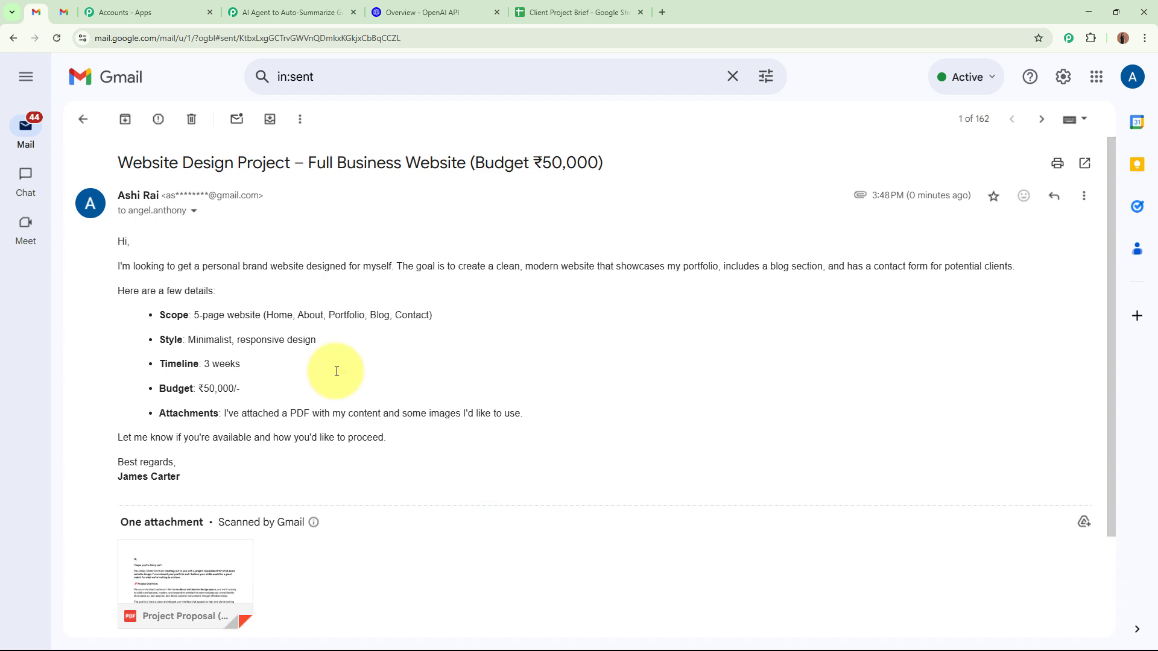
{"action": "left_click", "coordinate": [68, 13]}
{"action": "mouse_move", "coordinate": [35, 147]}
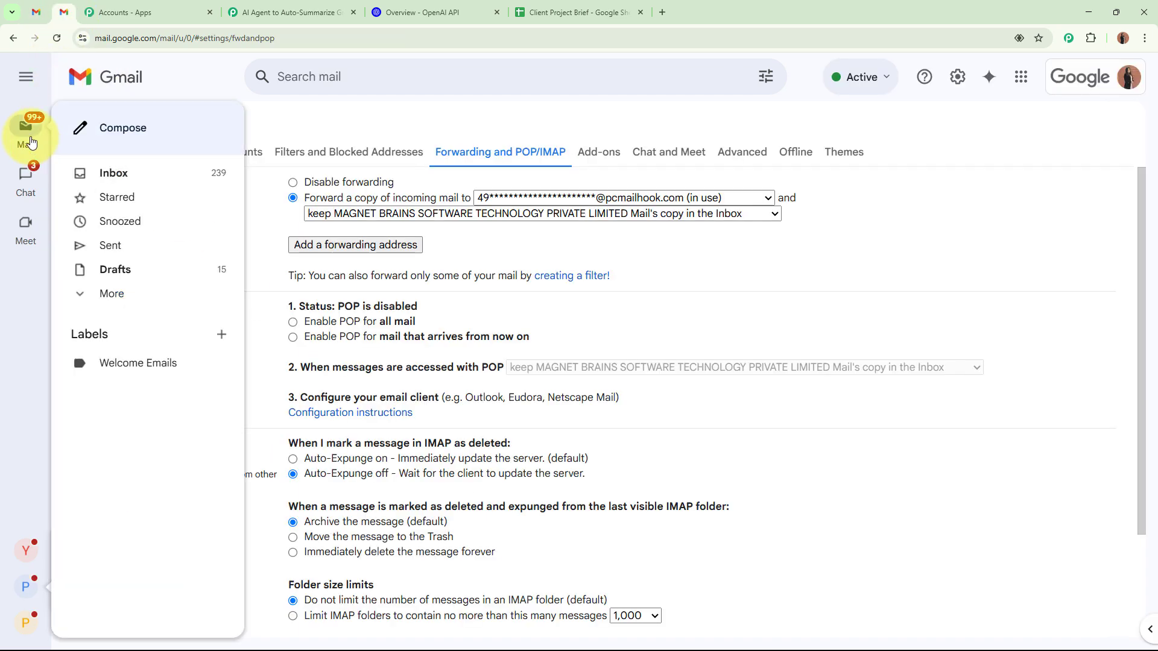
{"action": "left_click", "coordinate": [164, 173]}
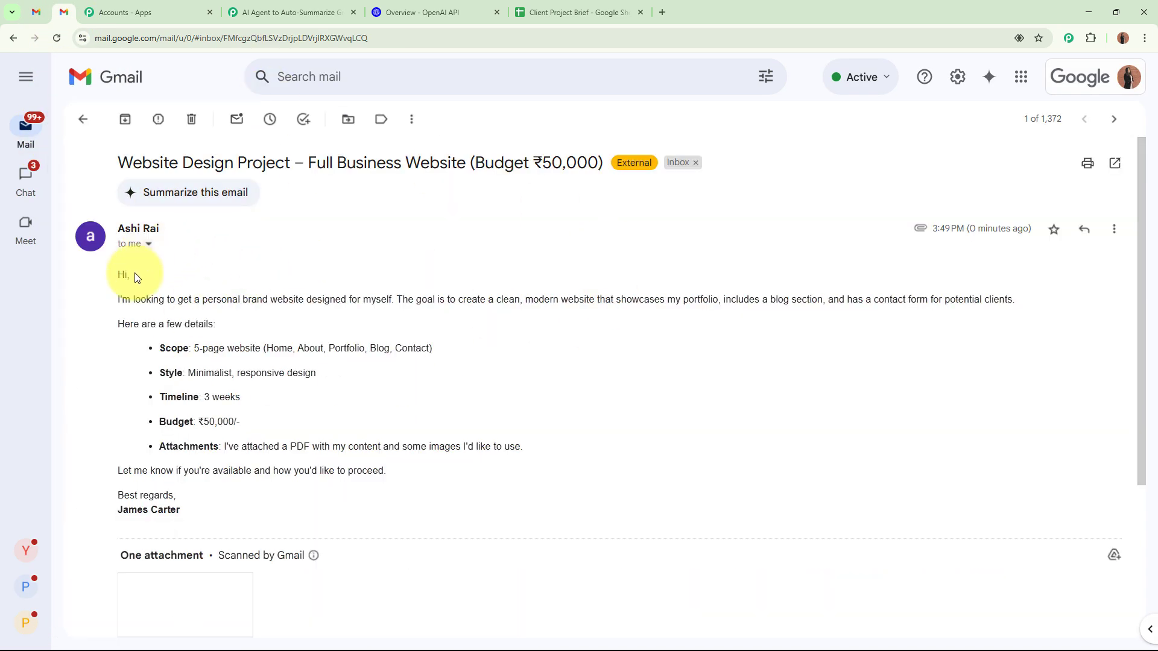
{"action": "left_click_drag", "start_coordinate": [118, 273], "coordinate": [284, 512]}
{"action": "scroll", "coordinate": [241, 483], "scroll_direction": "down", "scroll_amount": 4}
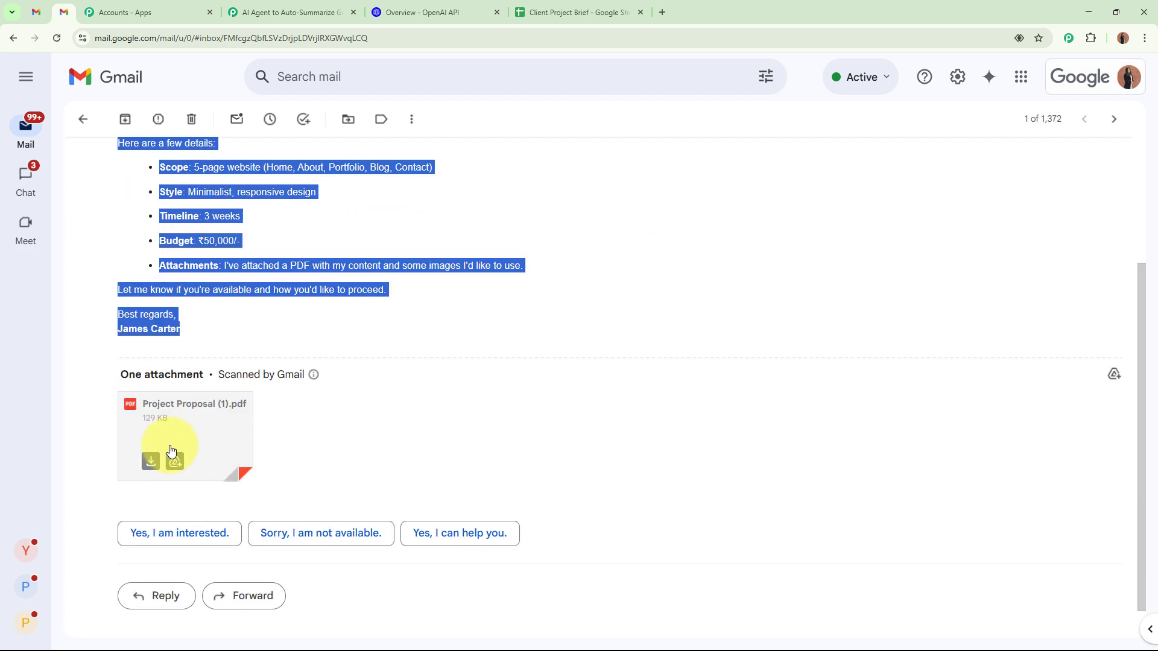
{"action": "scroll", "coordinate": [447, 401], "scroll_direction": "up", "scroll_amount": 4}
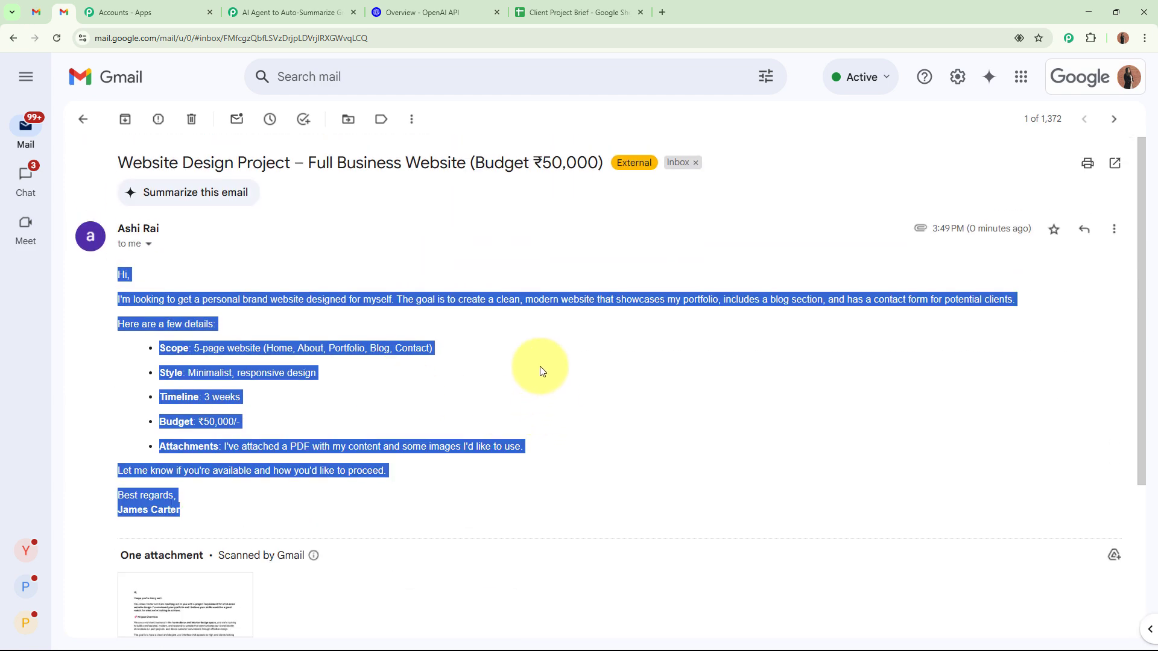
{"action": "left_click", "coordinate": [544, 394]}
Return to the Pabbly Connect workflow and examine the captured Email Parser response, including the Subject value.
{"action": "left_click", "coordinate": [300, 5]}
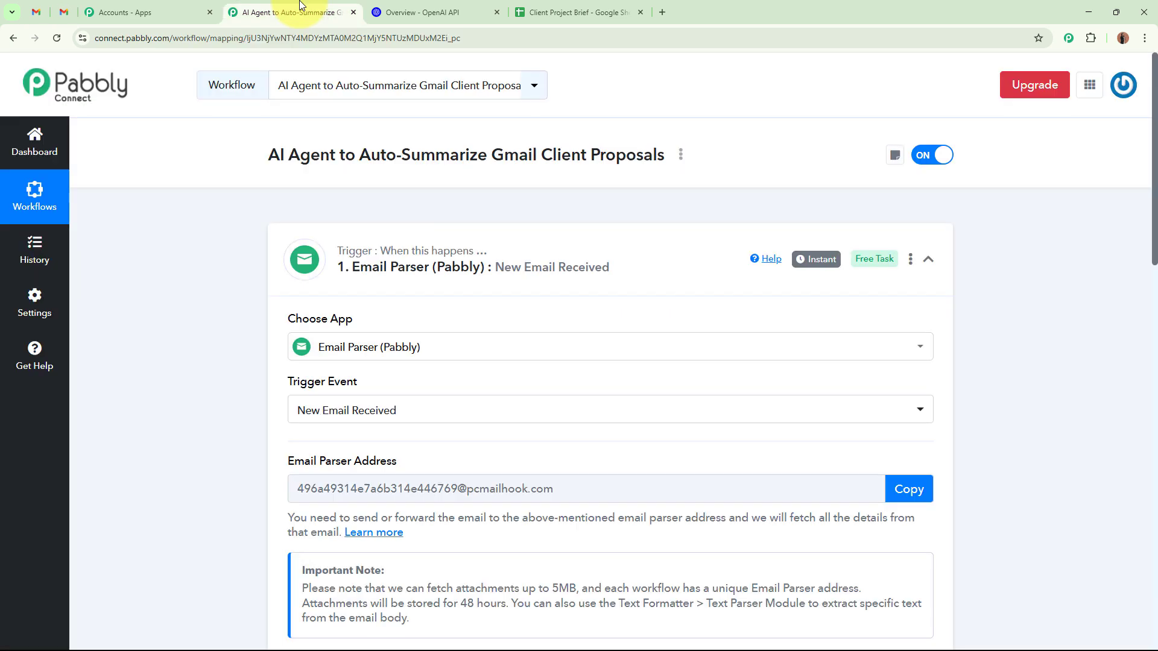
{"action": "scroll", "coordinate": [213, 350], "scroll_direction": "down", "scroll_amount": 5}
{"action": "scroll", "coordinate": [212, 352], "scroll_direction": "down", "scroll_amount": 3}
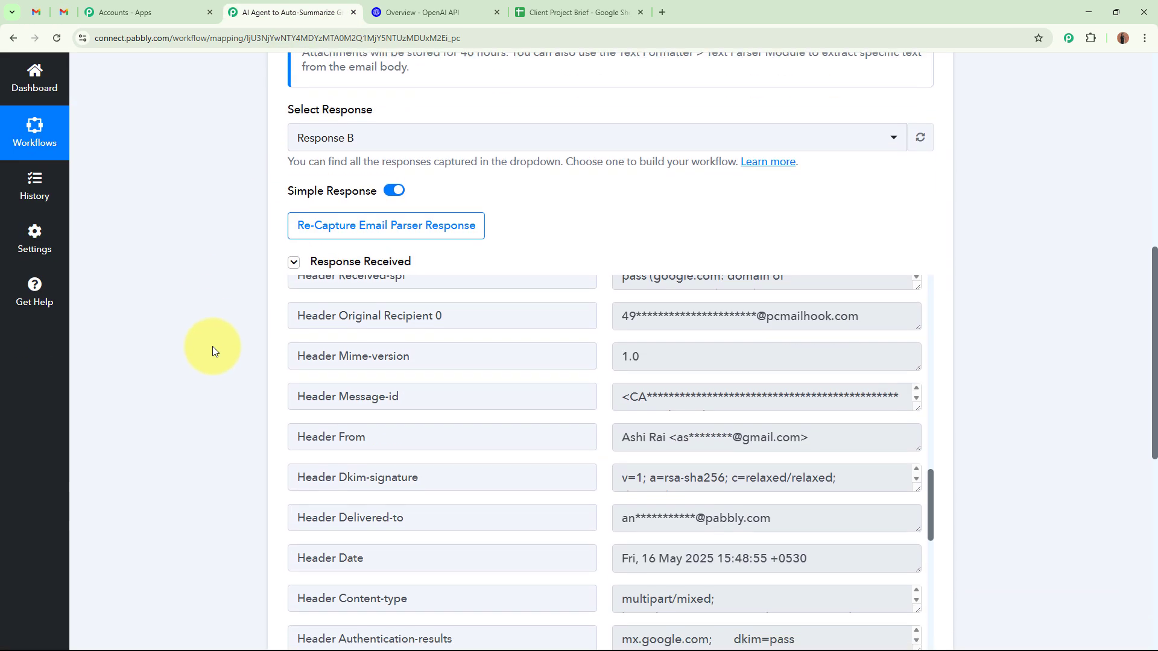
{"action": "scroll", "coordinate": [504, 422], "scroll_direction": "down", "scroll_amount": 10}
{"action": "scroll", "coordinate": [500, 422], "scroll_direction": "up", "scroll_amount": 3}
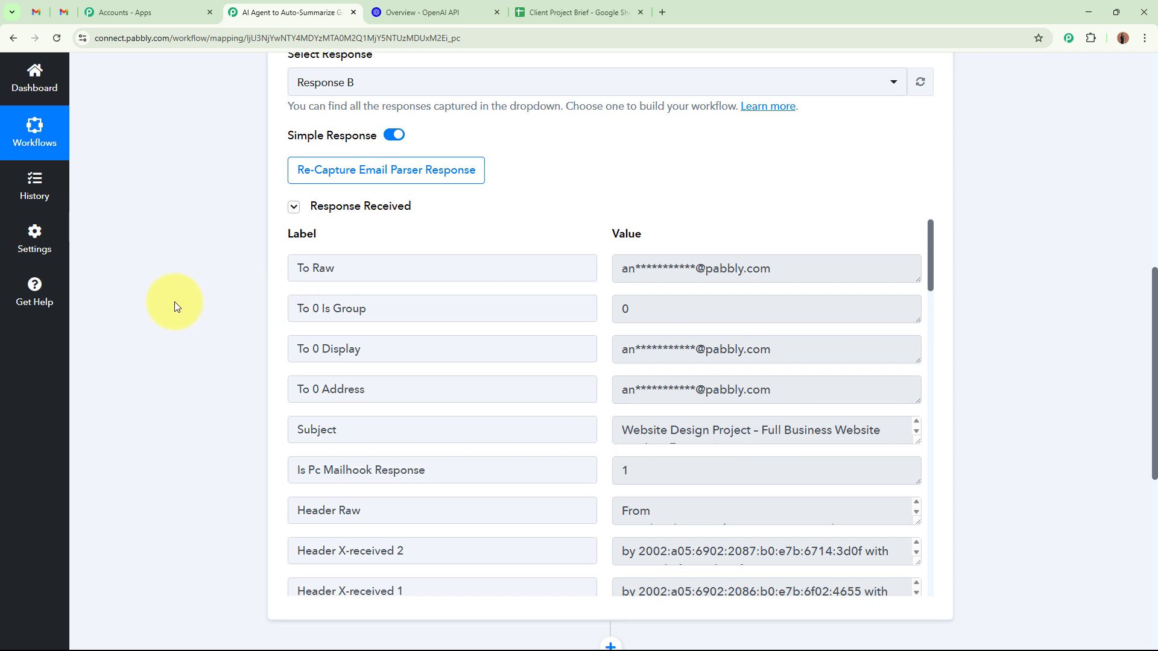
{"action": "scroll", "coordinate": [205, 303], "scroll_direction": "down", "scroll_amount": 2}
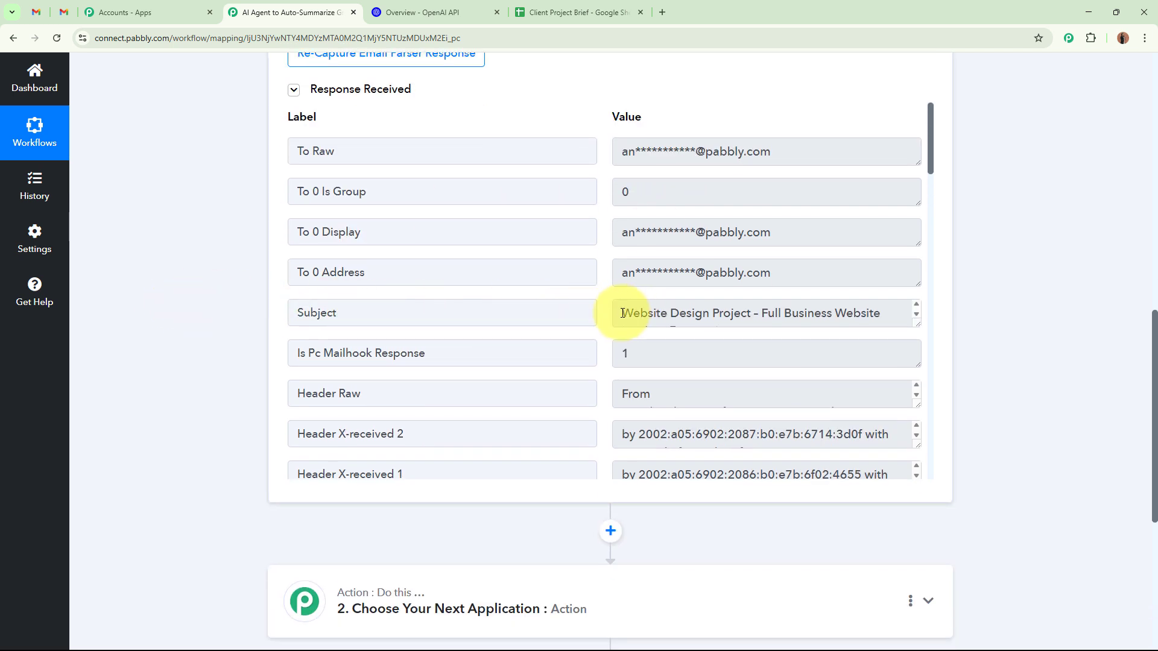
{"action": "left_click_drag", "start_coordinate": [622, 313], "coordinate": [903, 328]}
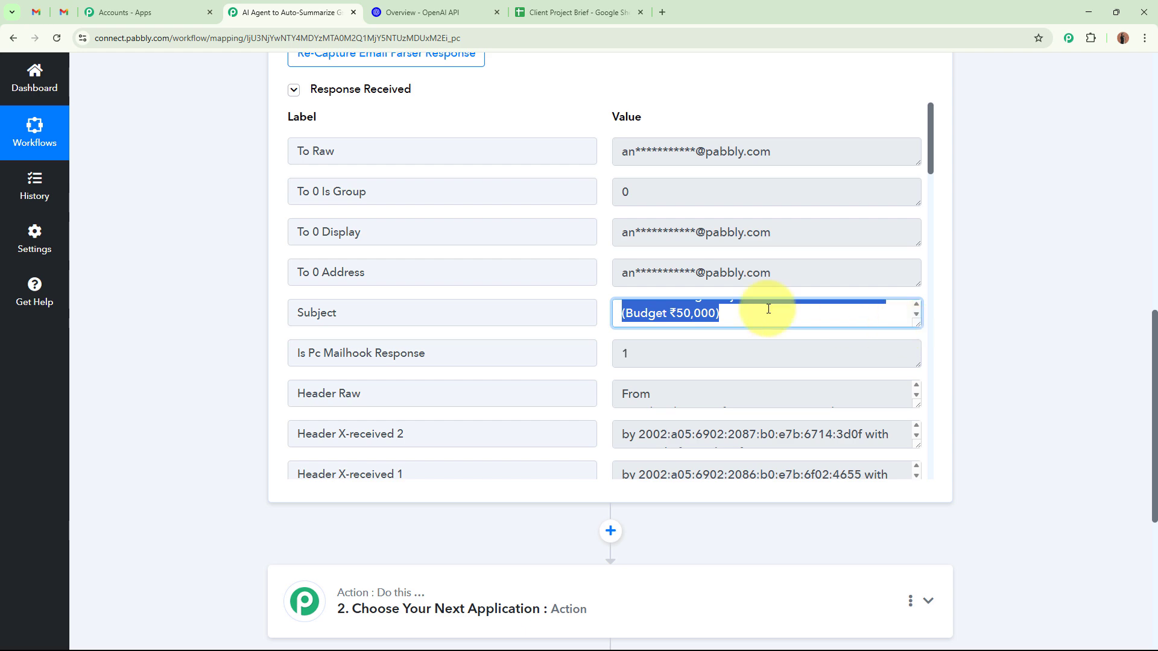
Examine the Body Text and Attachment Links 0 values in the captured response.
{"action": "left_click_drag", "start_coordinate": [928, 157], "coordinate": [914, 516]}
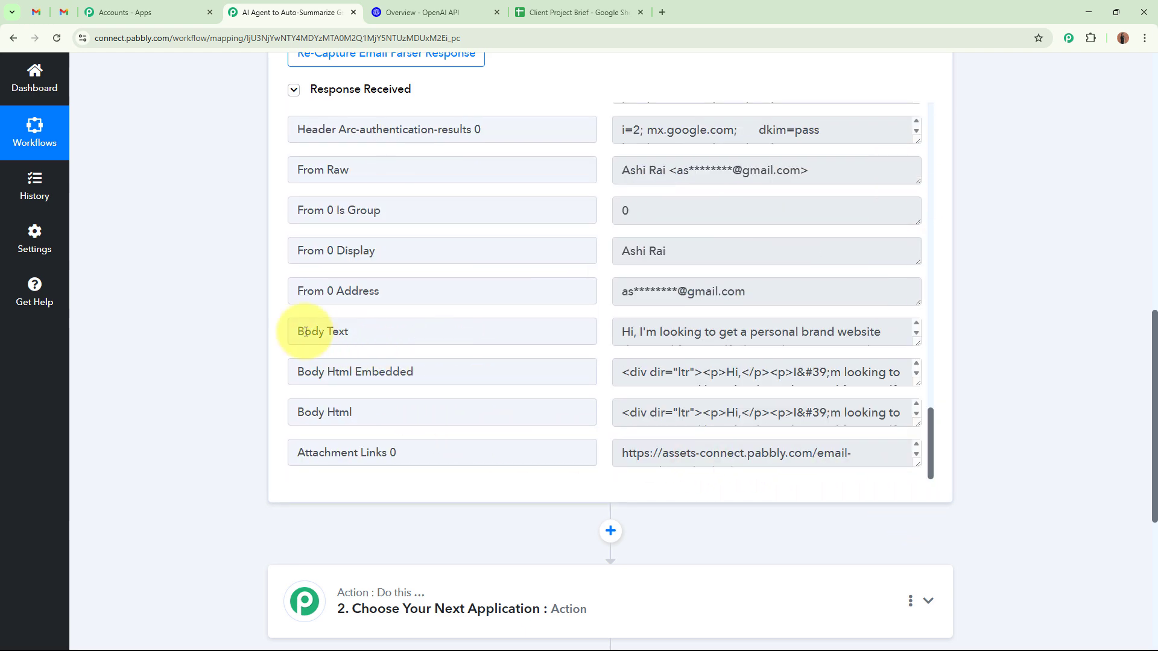
{"action": "left_click_drag", "start_coordinate": [305, 332], "coordinate": [664, 332]}
{"action": "left_click_drag", "start_coordinate": [915, 346], "coordinate": [919, 458]}
{"action": "left_click_drag", "start_coordinate": [622, 332], "coordinate": [769, 444]}
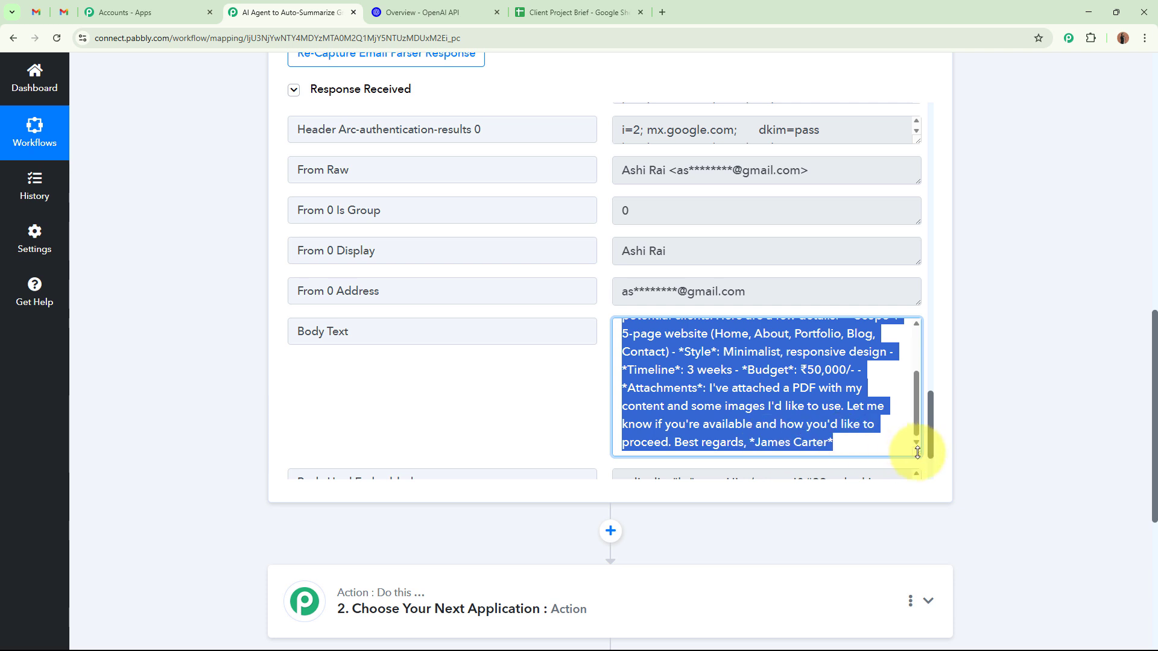
{"action": "left_click_drag", "start_coordinate": [917, 454], "coordinate": [918, 347]}
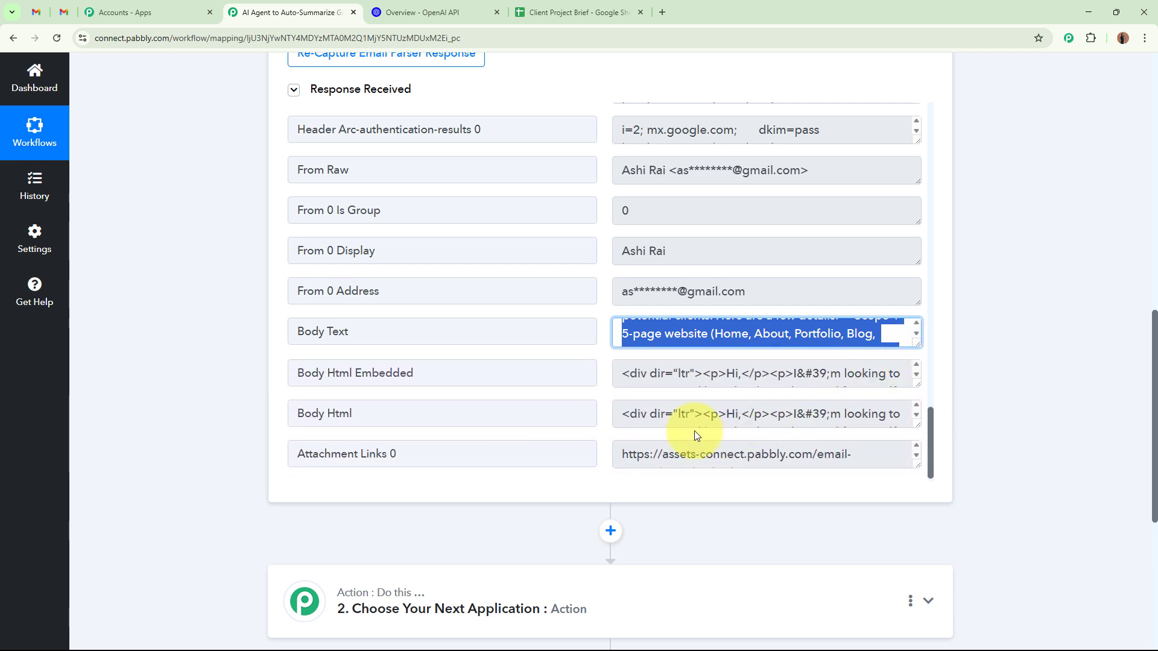
{"action": "left_click_drag", "start_coordinate": [289, 454], "coordinate": [499, 455]}
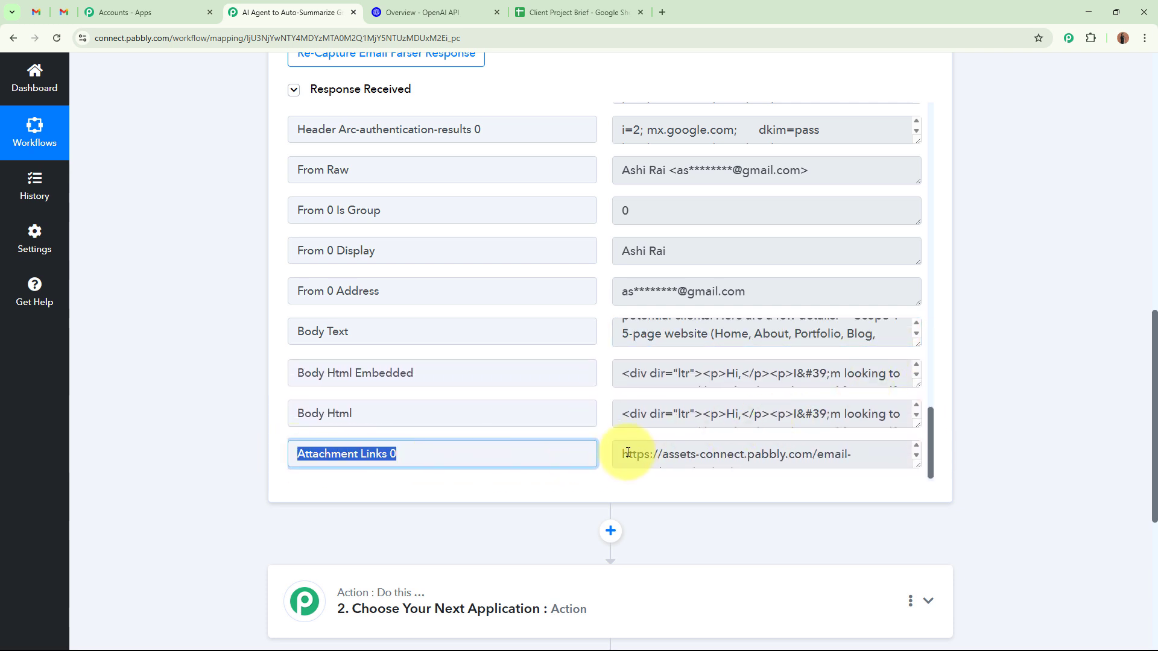
{"action": "left_click", "coordinate": [698, 455]}
{"action": "left_click_drag", "start_coordinate": [698, 454], "coordinate": [842, 475]}
{"action": "left_click", "coordinate": [997, 410]}
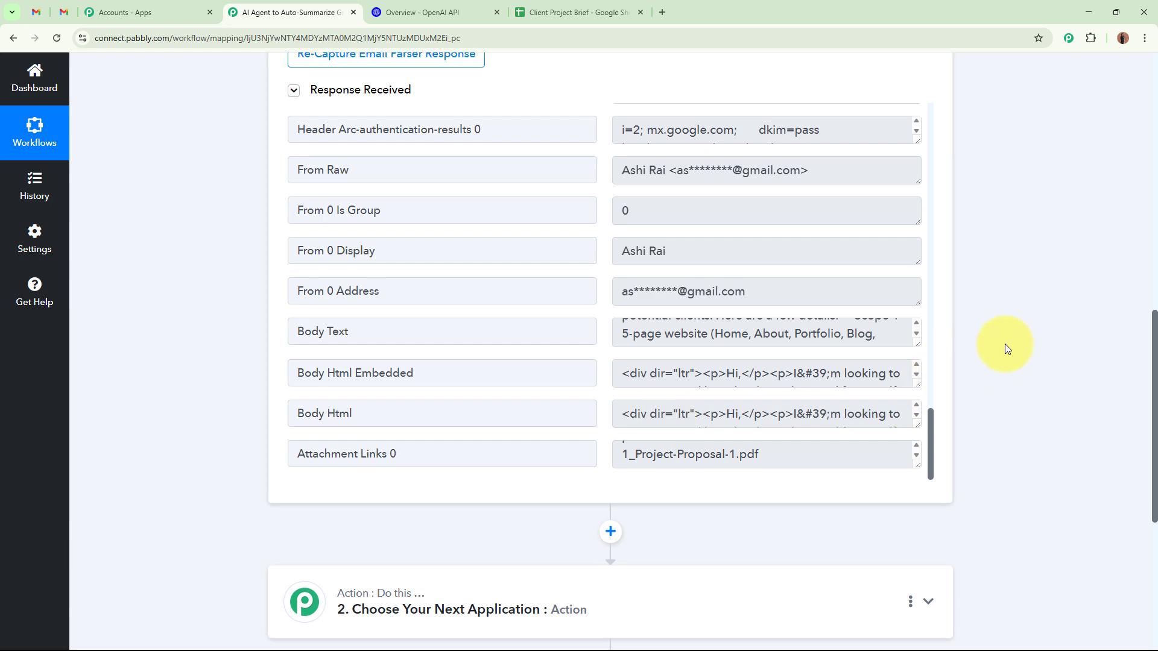
Collapse the Email Parser trigger and expand the second step to choose its action application.
{"action": "scroll", "coordinate": [1005, 343], "scroll_direction": "up", "scroll_amount": 15}
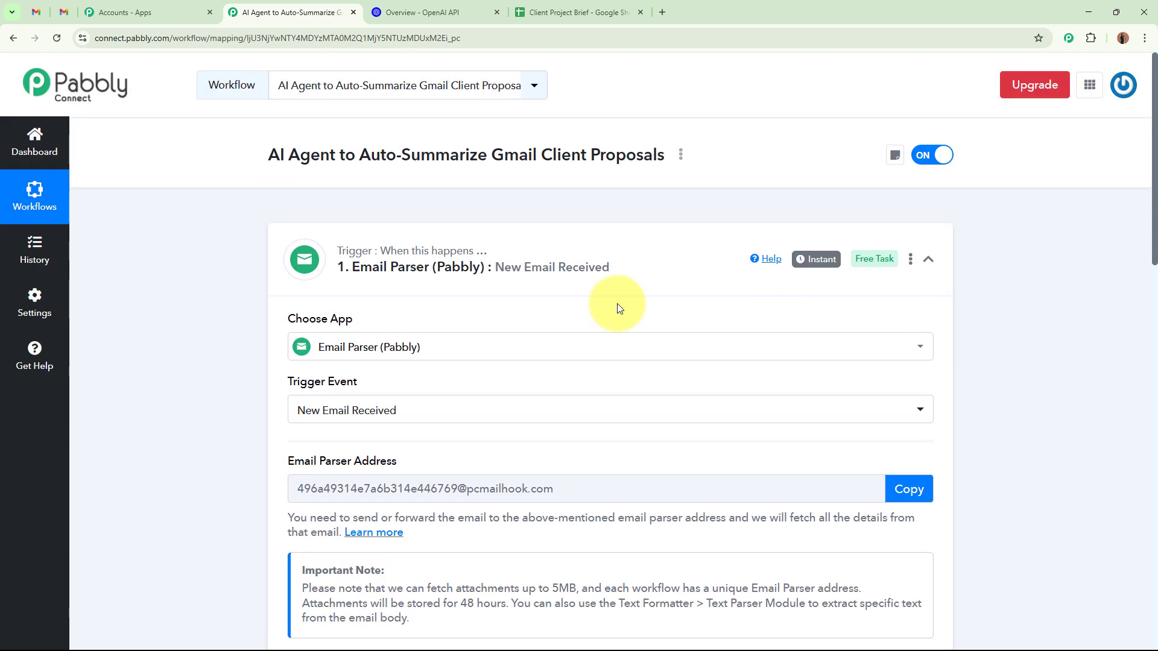
{"action": "left_click", "coordinate": [713, 287]}
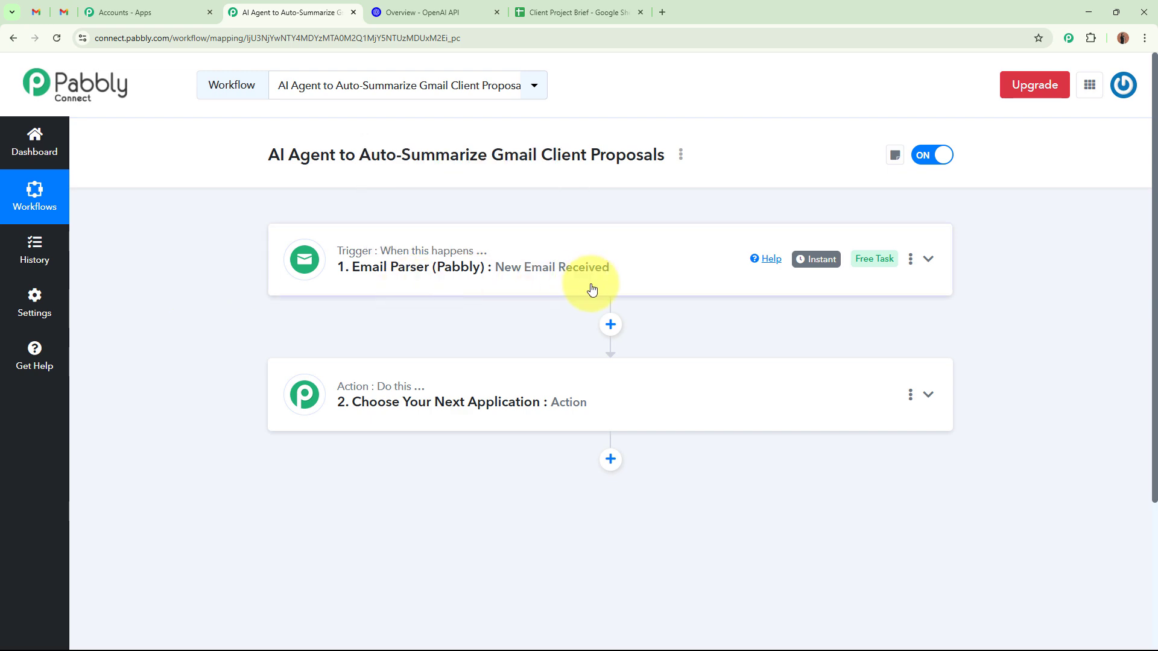
{"action": "left_click", "coordinate": [641, 399]}
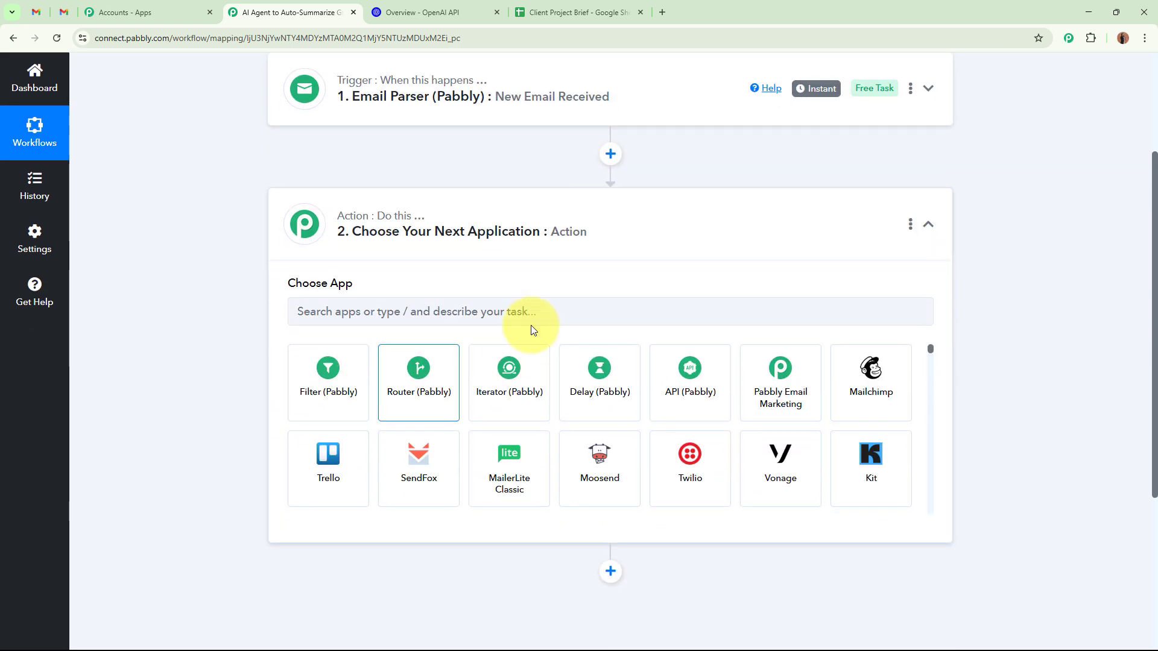
Set the second step to Filter (Pabbly) with the Filter Values action event and connect it.
{"action": "left_click", "coordinate": [328, 370]}
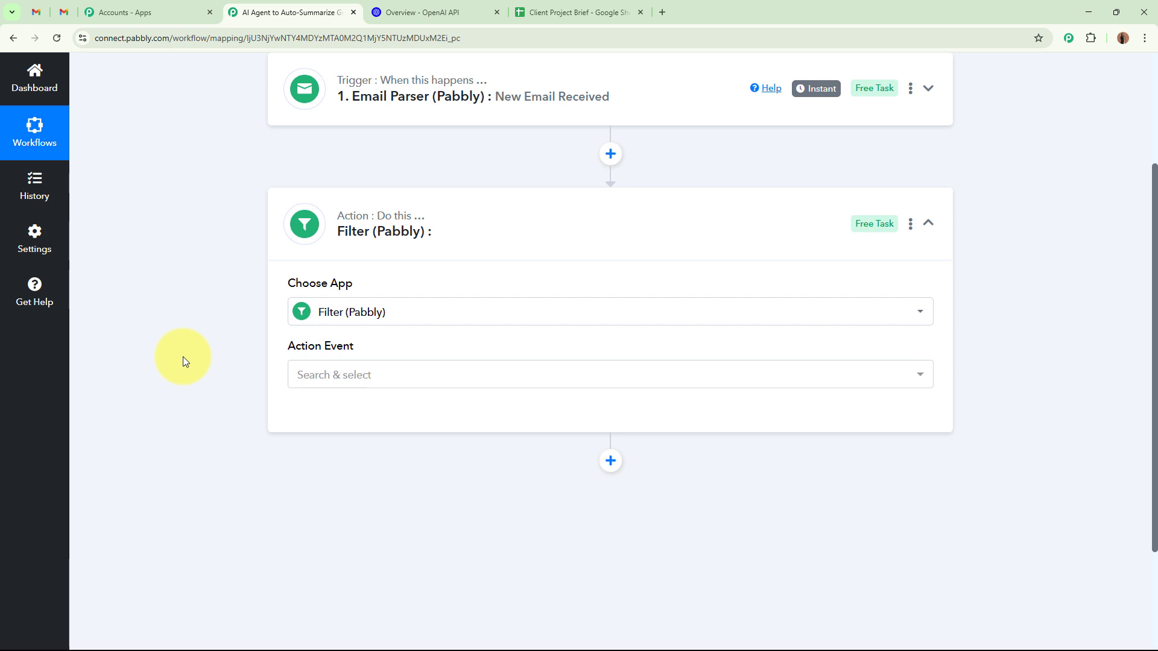
{"action": "left_click", "coordinate": [367, 375]}
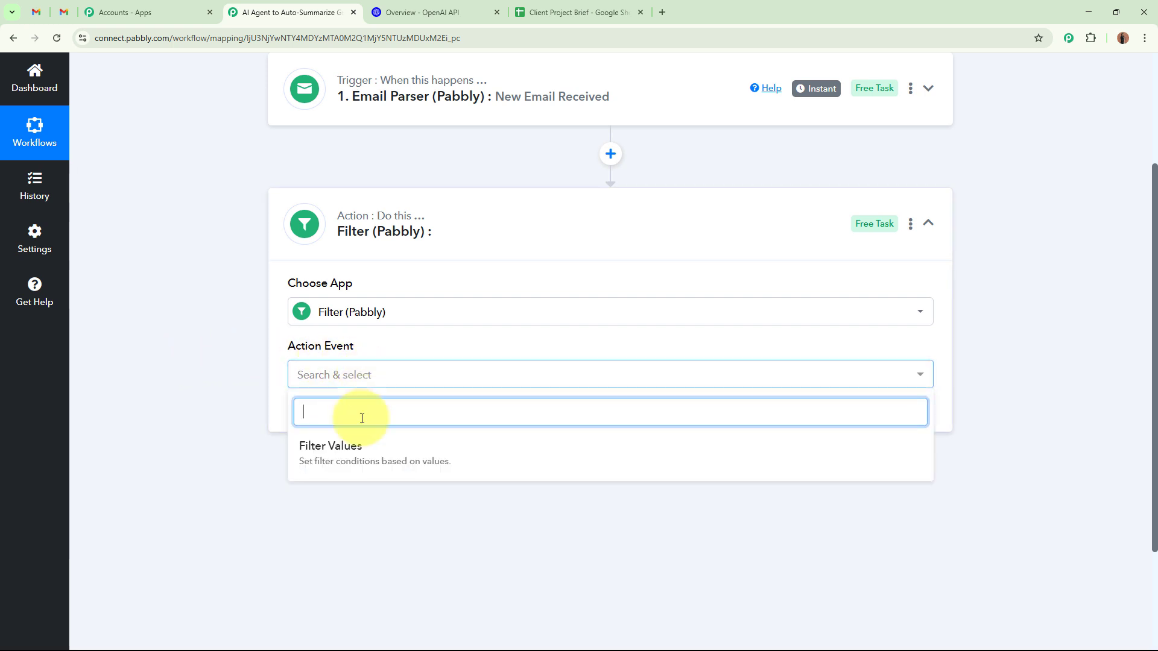
{"action": "left_click", "coordinate": [328, 446]}
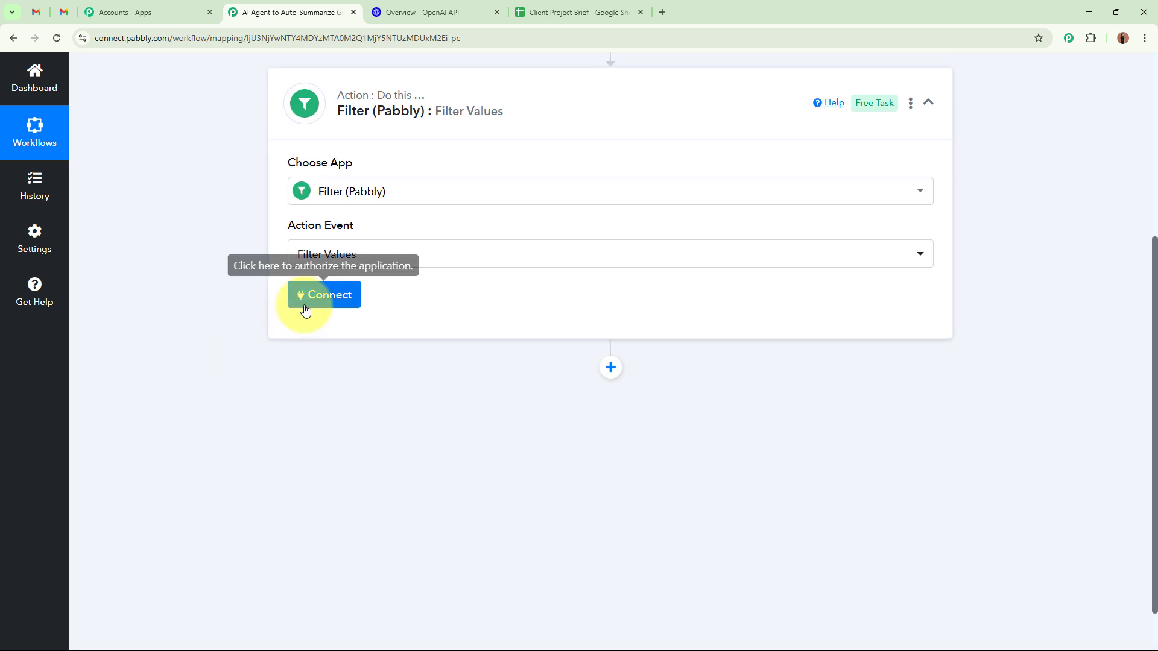
{"action": "left_click", "coordinate": [305, 310]}
Set the filter condition to check that the Email Parser's Attachment Links 0 label uses the filter type Exists.
{"action": "scroll", "coordinate": [236, 316], "scroll_direction": "down", "scroll_amount": 2}
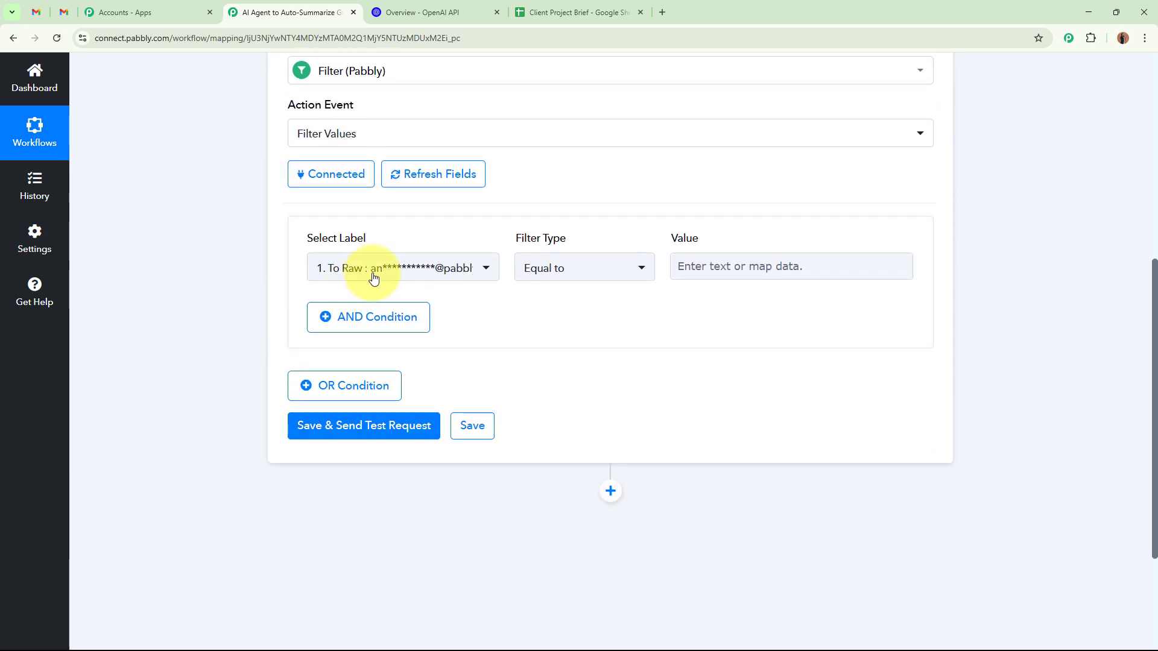
{"action": "left_click", "coordinate": [414, 267]}
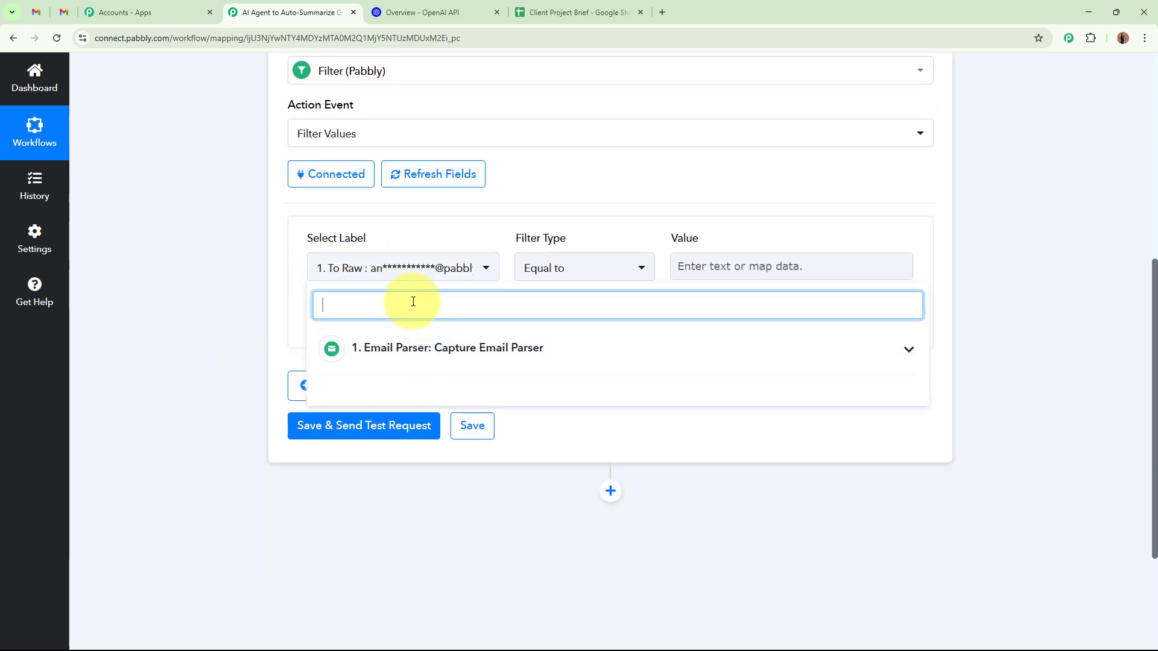
{"action": "type", "text": "link"}
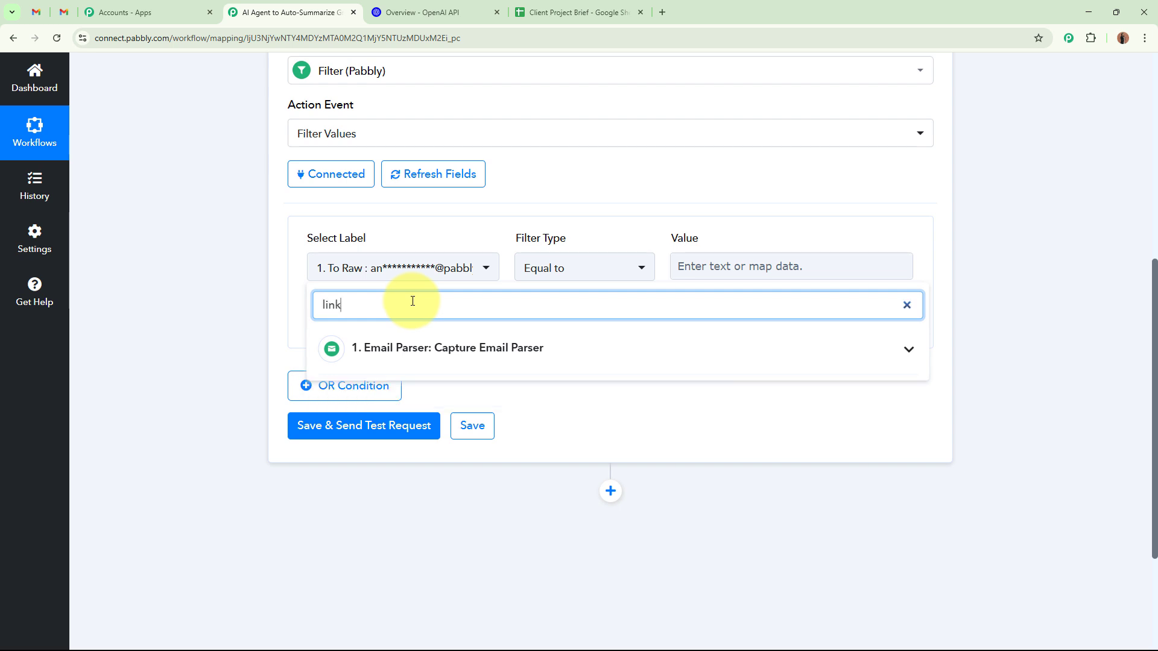
{"action": "left_click", "coordinate": [414, 347]}
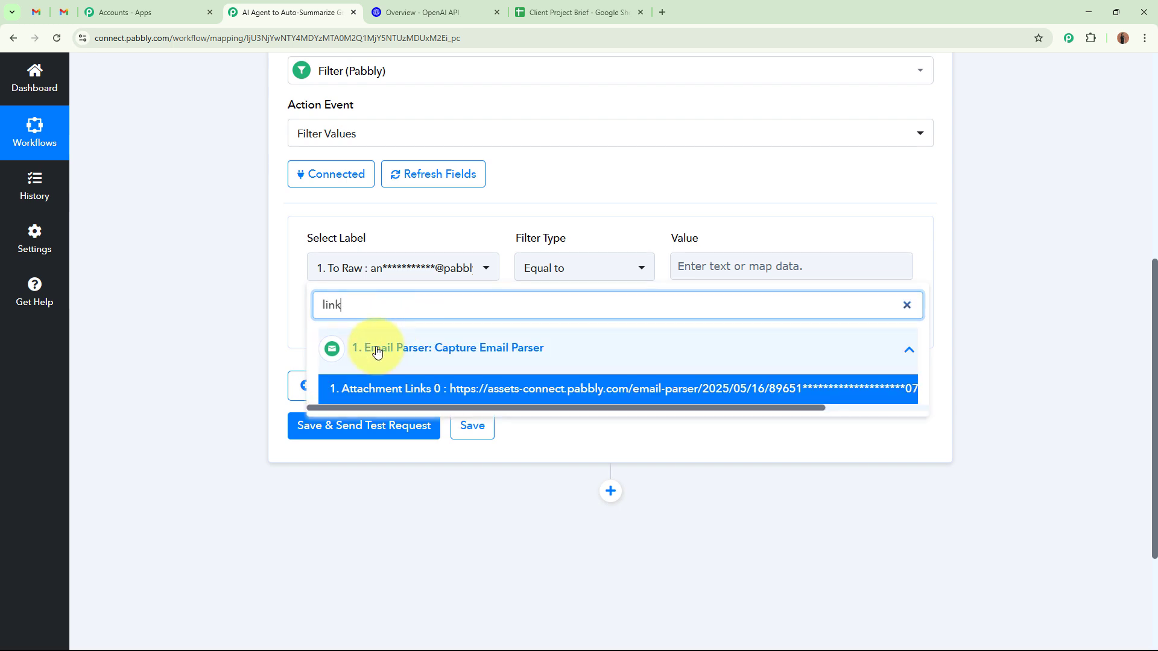
{"action": "left_click", "coordinate": [464, 394]}
{"action": "left_click", "coordinate": [563, 267]}
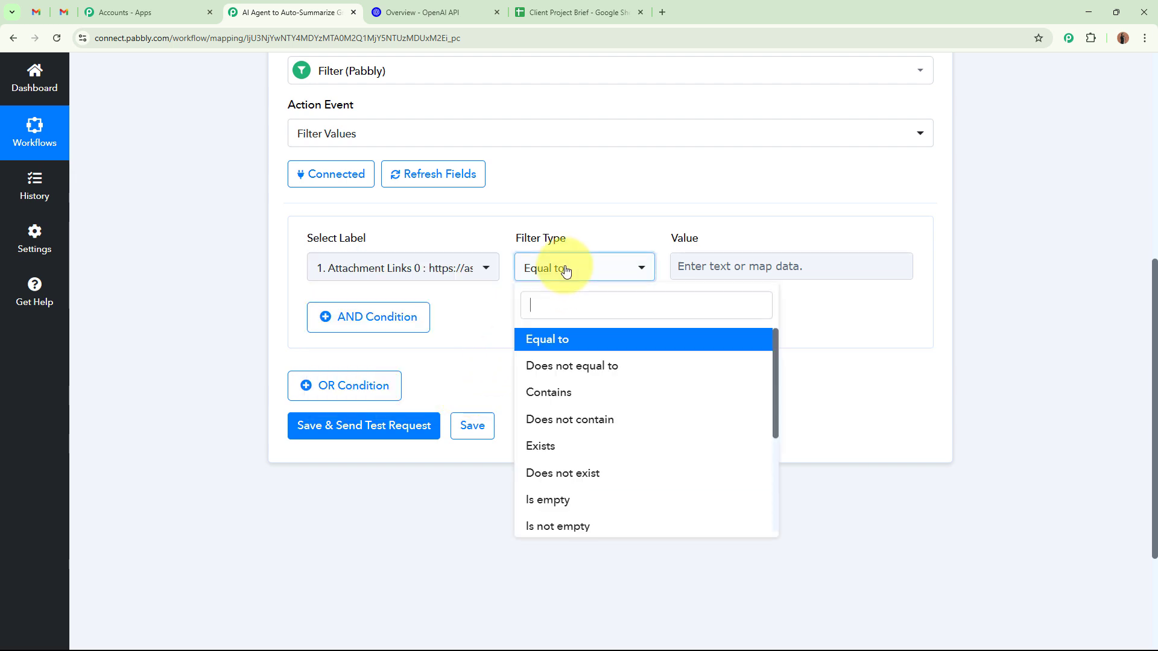
{"action": "left_click", "coordinate": [559, 447]}
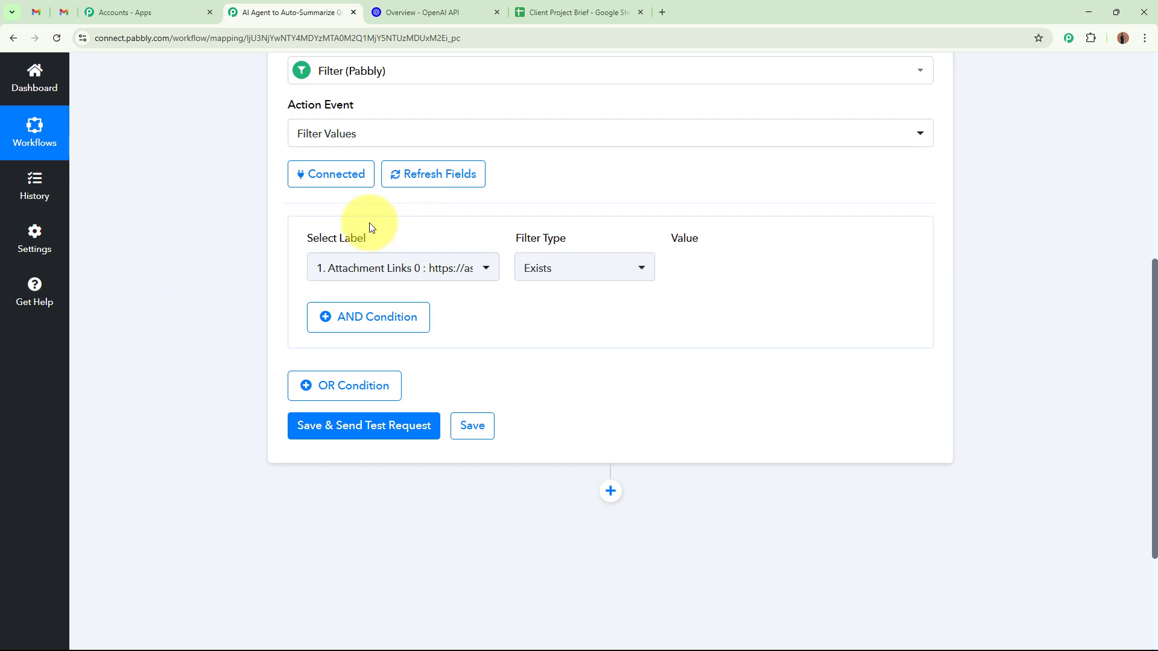
Save the attachment filter condition and send a test request.
{"action": "scroll", "coordinate": [224, 253], "scroll_direction": "up", "scroll_amount": 6}
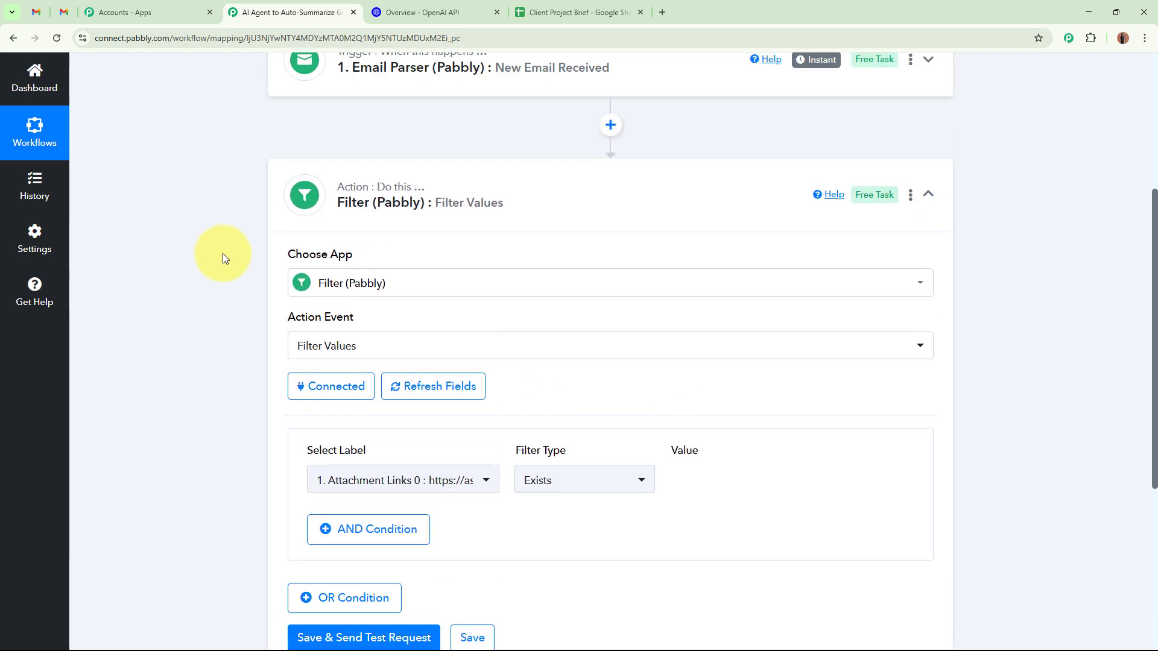
{"action": "scroll", "coordinate": [288, 307], "scroll_direction": "down", "scroll_amount": 8}
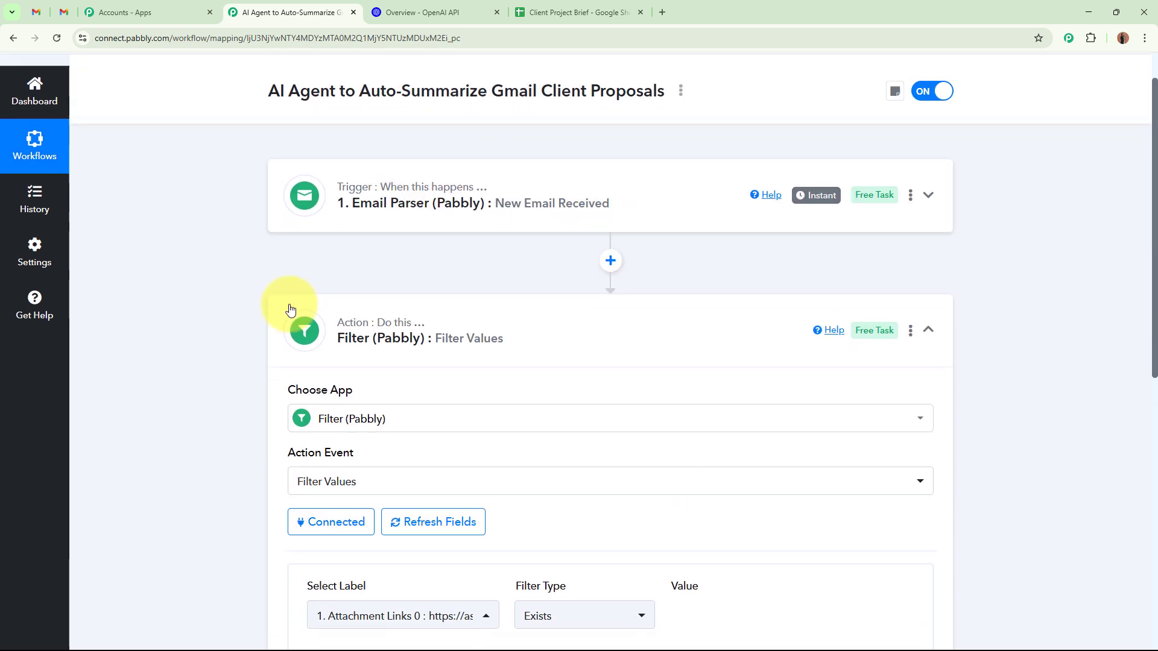
{"action": "left_click", "coordinate": [386, 307]}
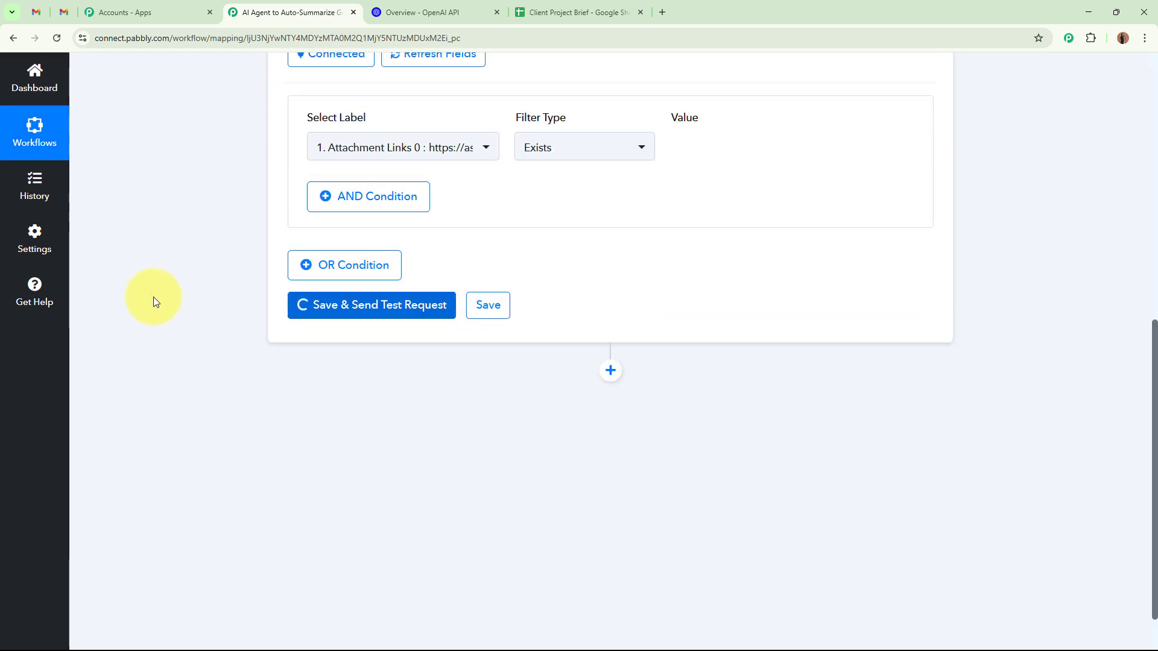
{"action": "scroll", "coordinate": [181, 295], "scroll_direction": "down", "scroll_amount": 2}
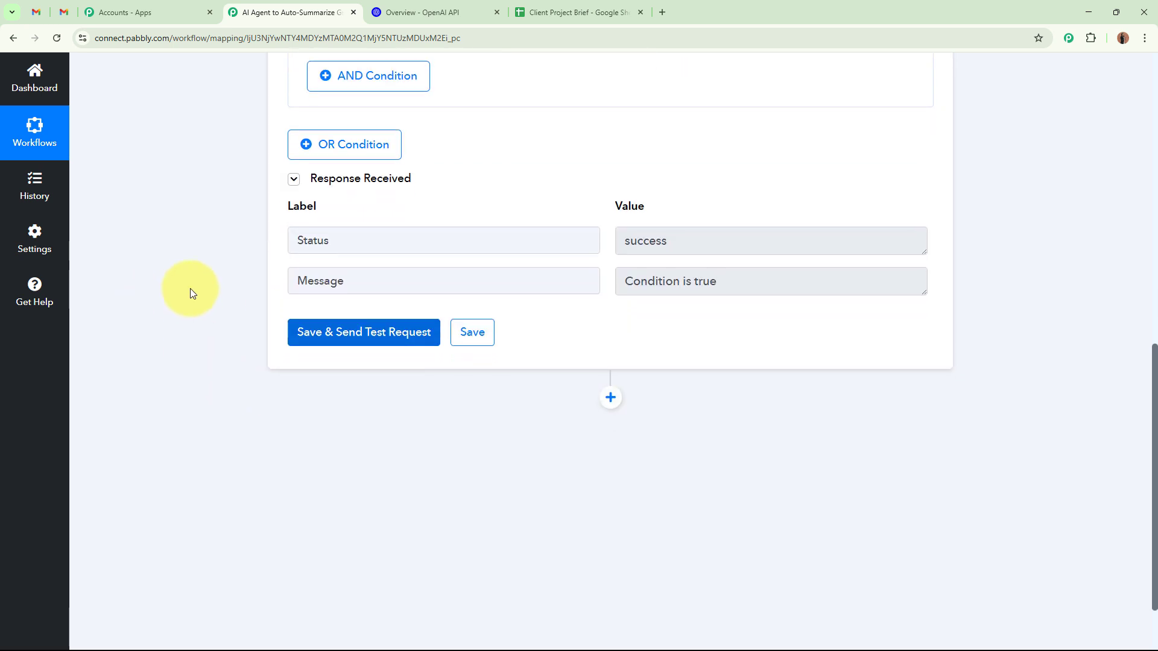
Check the Status and Message values in the filter's test response, and collapse the Filter step.
{"action": "left_click", "coordinate": [352, 244]}
{"action": "left_click", "coordinate": [627, 244]}
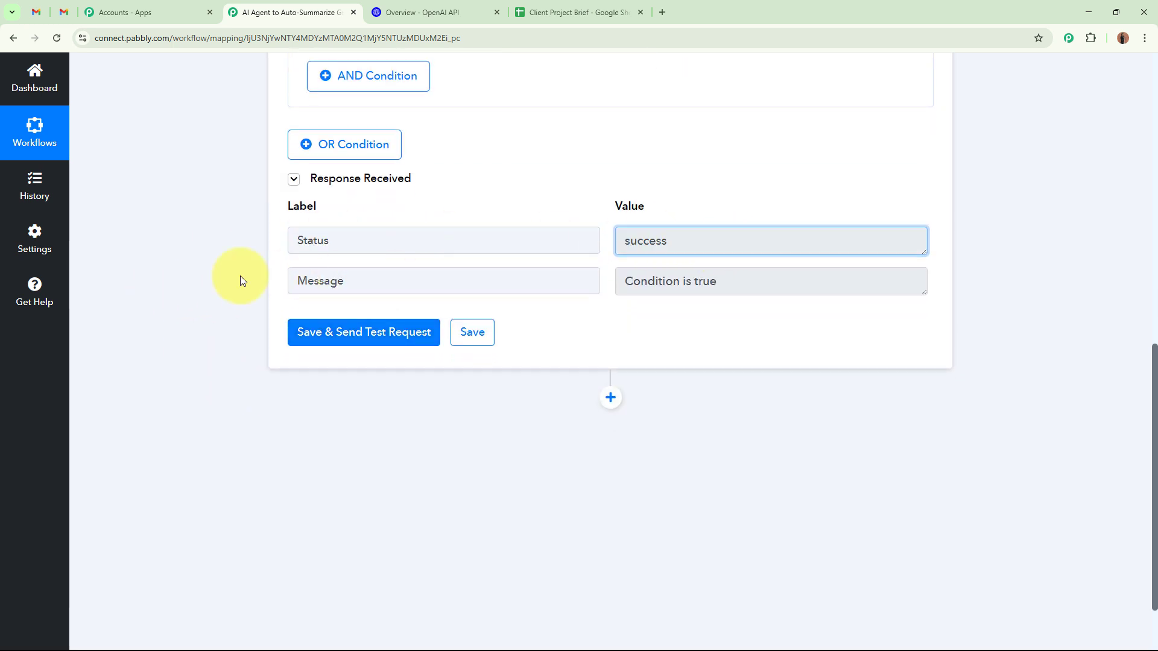
{"action": "scroll", "coordinate": [240, 279], "scroll_direction": "up", "scroll_amount": 2}
{"action": "left_click", "coordinate": [478, 401]}
{"action": "left_click", "coordinate": [688, 401]}
{"action": "scroll", "coordinate": [356, 306], "scroll_direction": "up", "scroll_amount": 3}
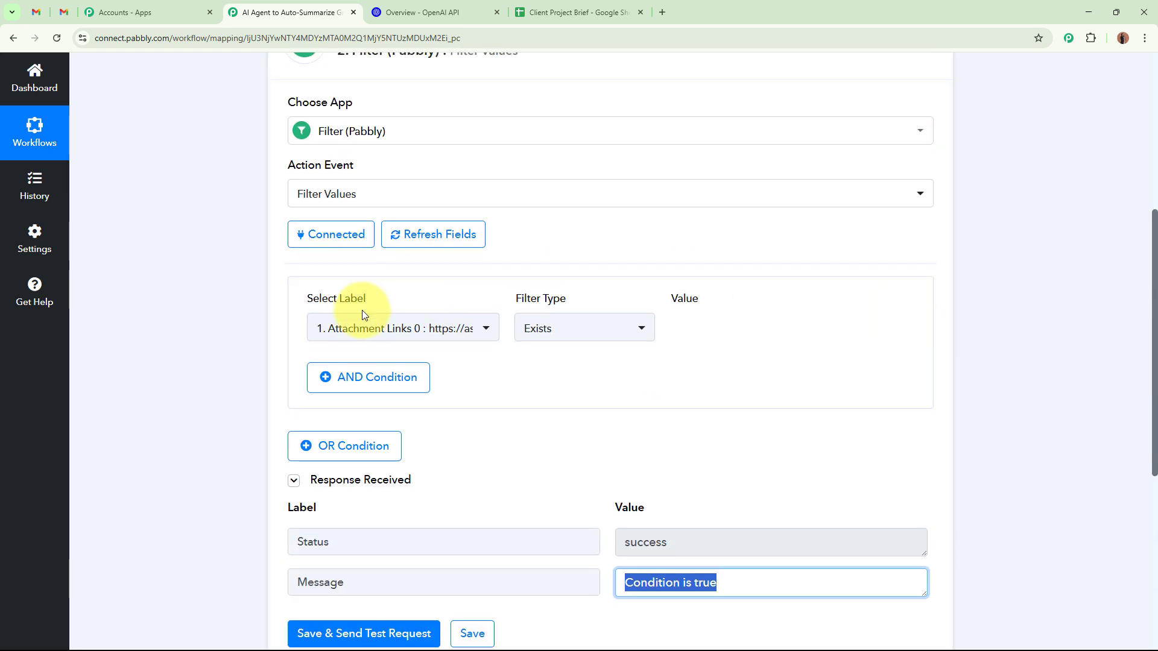
{"action": "scroll", "coordinate": [471, 350], "scroll_direction": "up", "scroll_amount": 5}
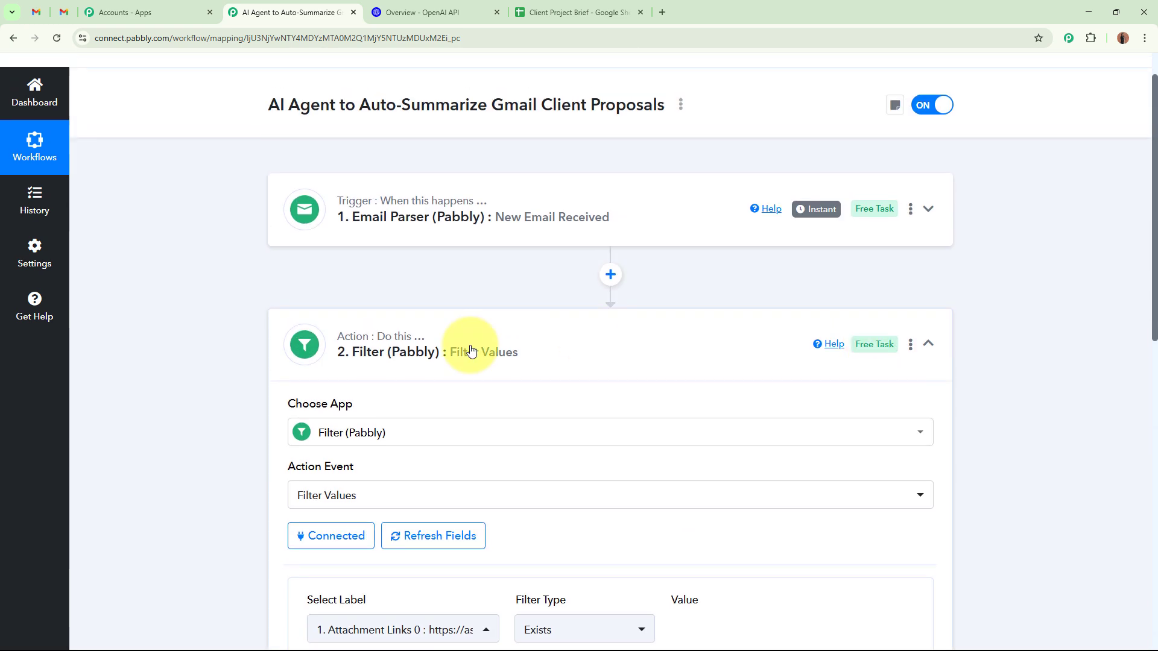
{"action": "left_click", "coordinate": [622, 359]}
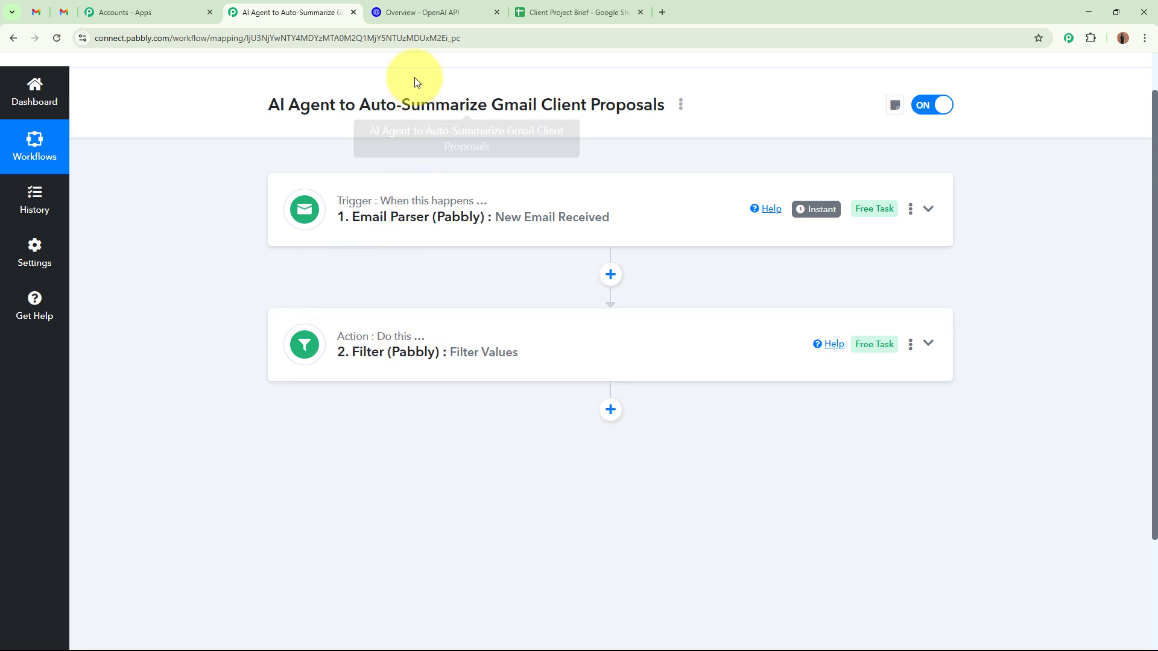
View the OpenAI developer platform overview page in its open browser tab.
{"action": "left_click", "coordinate": [433, 9]}
{"action": "left_click_drag", "start_coordinate": [303, 139], "coordinate": [506, 144]}
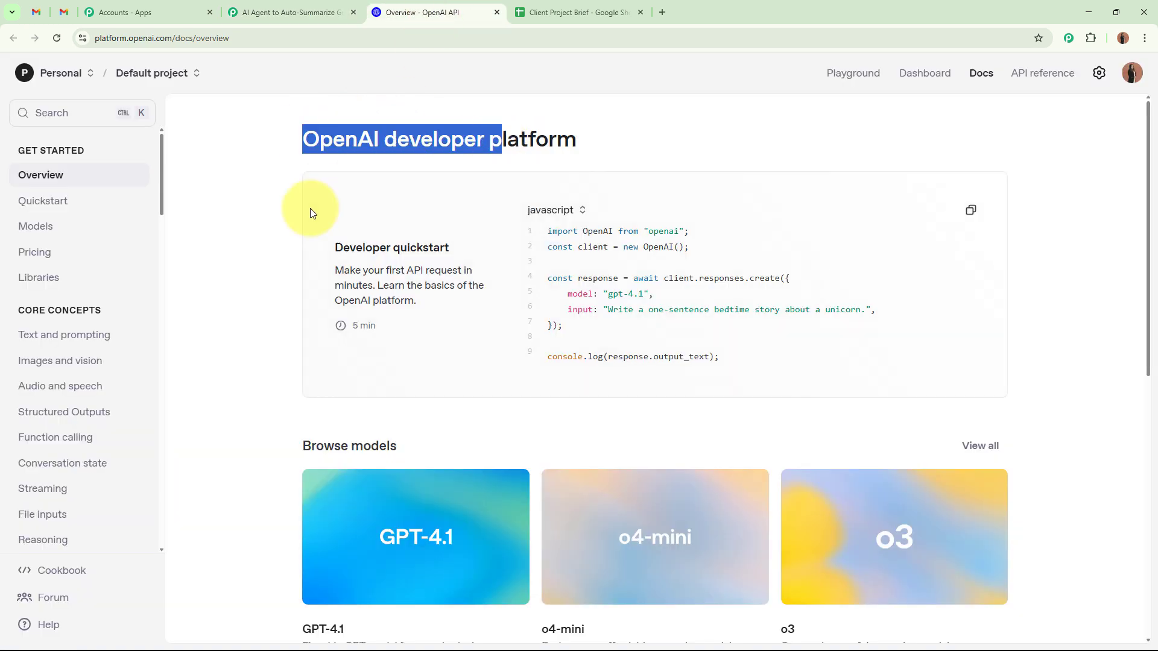
{"action": "left_click", "coordinate": [244, 292]}
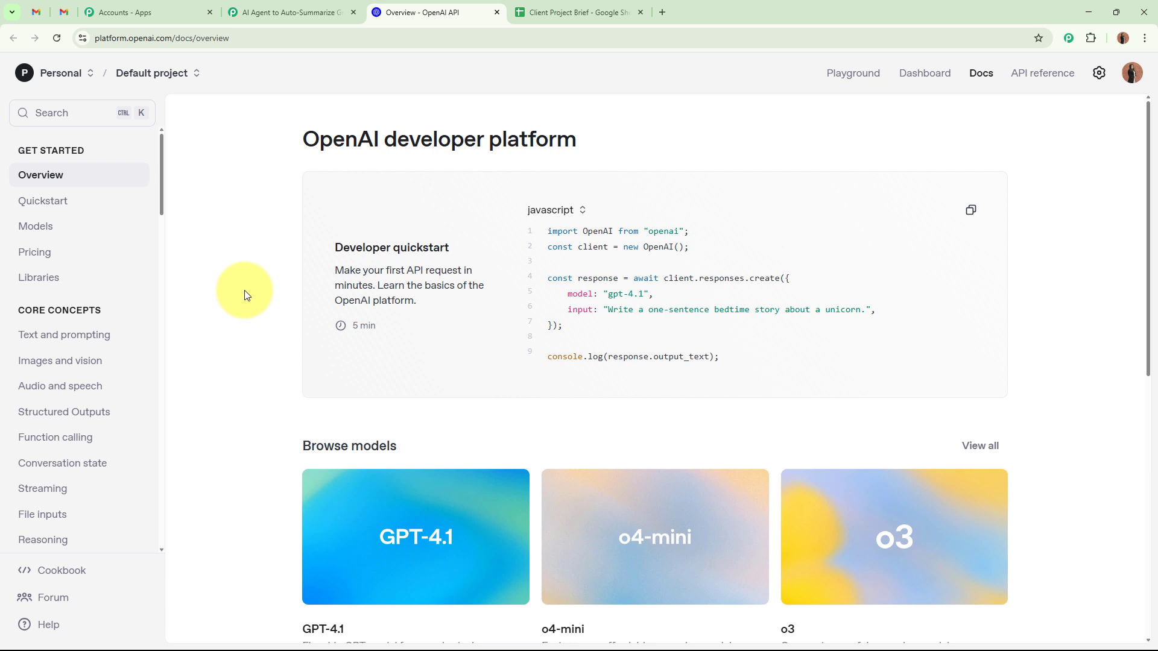
Return to the Pabbly Connect workflow and add an OpenAI (ChatGPT, DALL-E, Whisper) action after the filter, using Extract Content from PDF/Image.
{"action": "left_click", "coordinate": [237, 11]}
{"action": "left_click", "coordinate": [611, 409]}
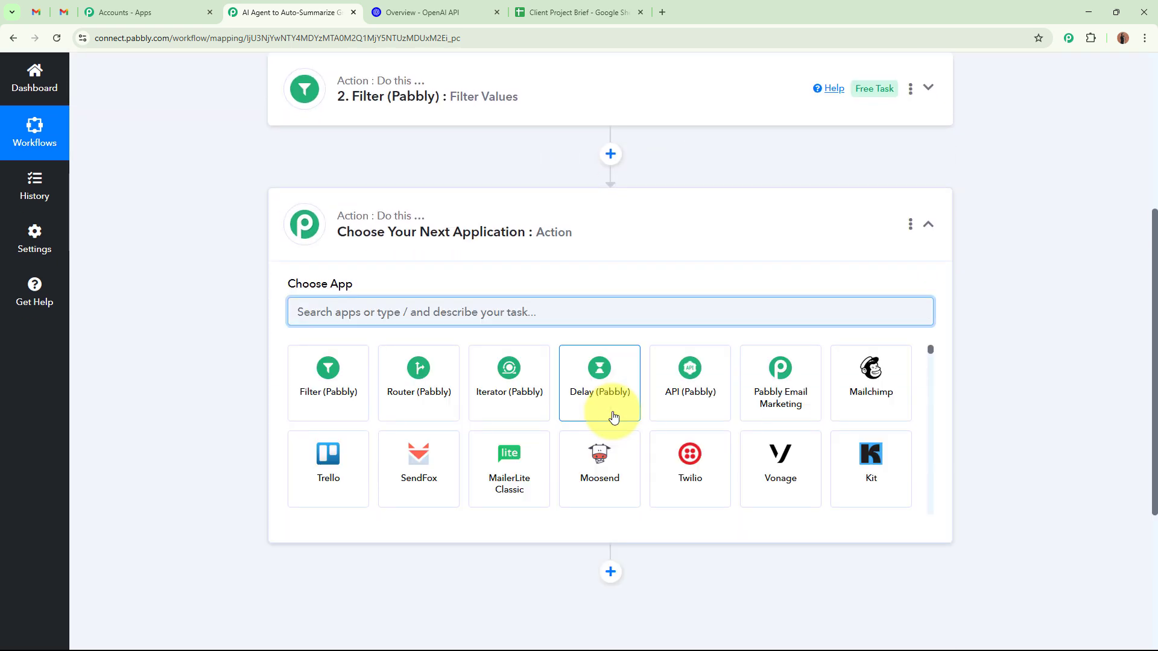
{"action": "type", "text": "Open"}
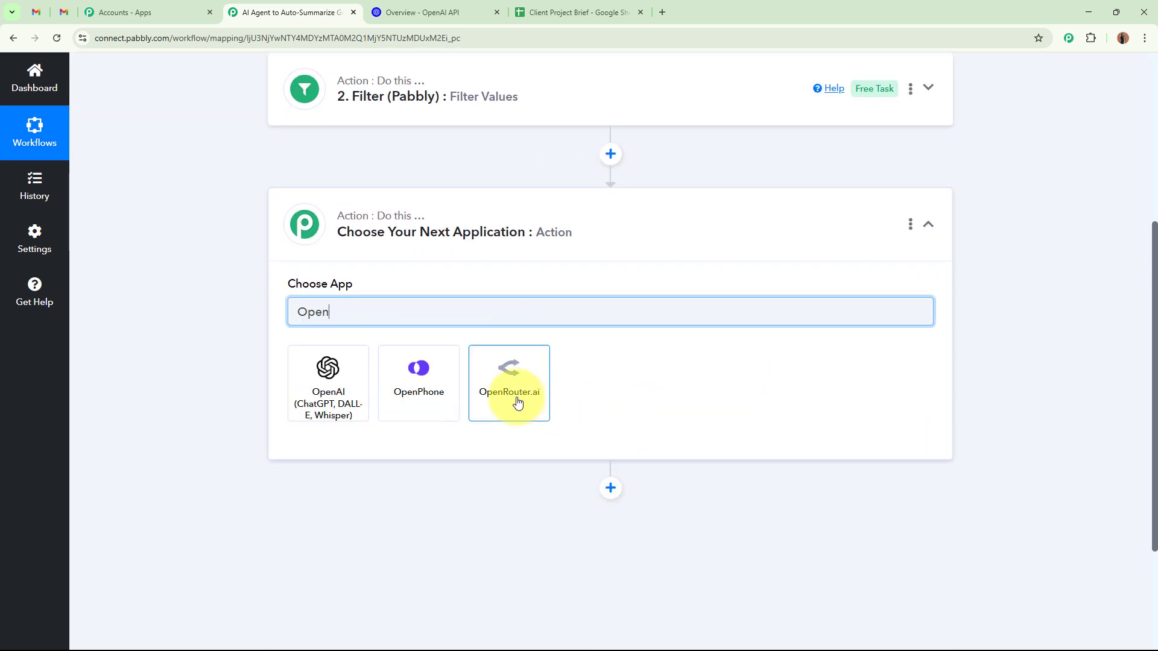
{"action": "left_click", "coordinate": [332, 401]}
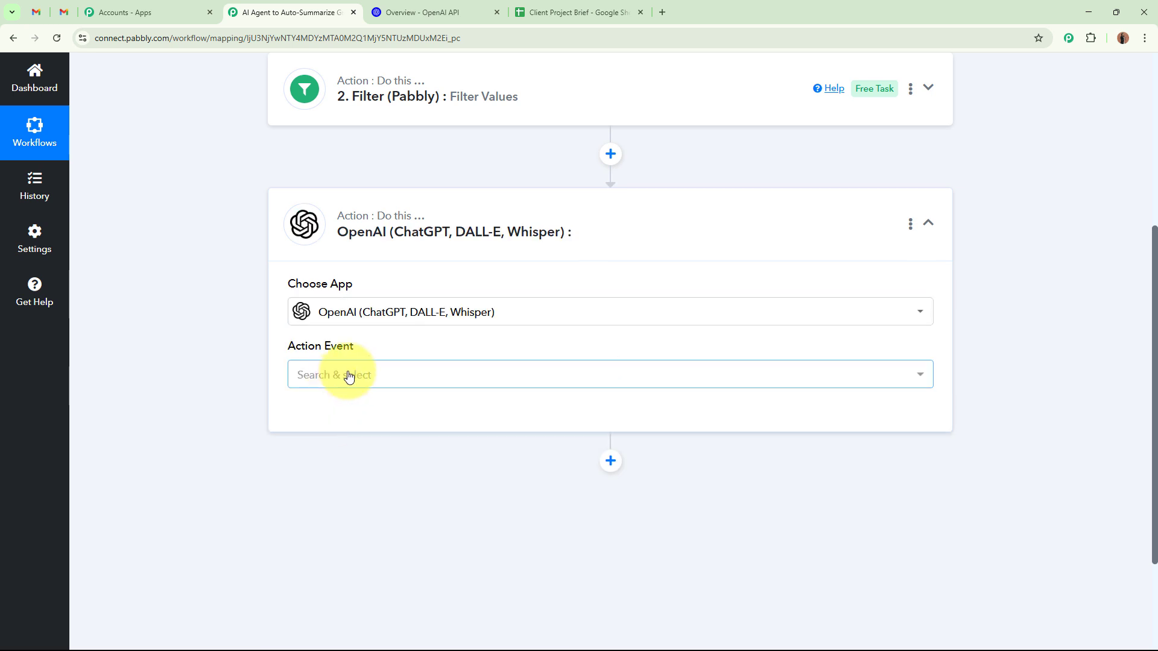
{"action": "left_click", "coordinate": [349, 375]}
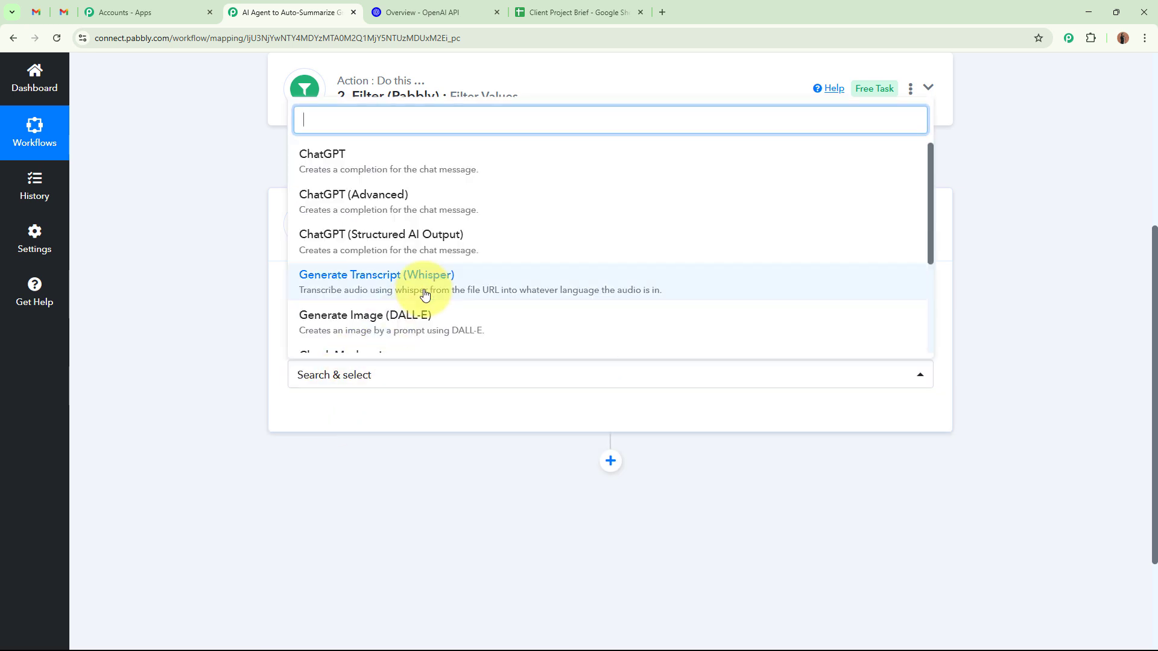
{"action": "scroll", "coordinate": [416, 290], "scroll_direction": "down", "scroll_amount": 3}
{"action": "left_click", "coordinate": [470, 244]}
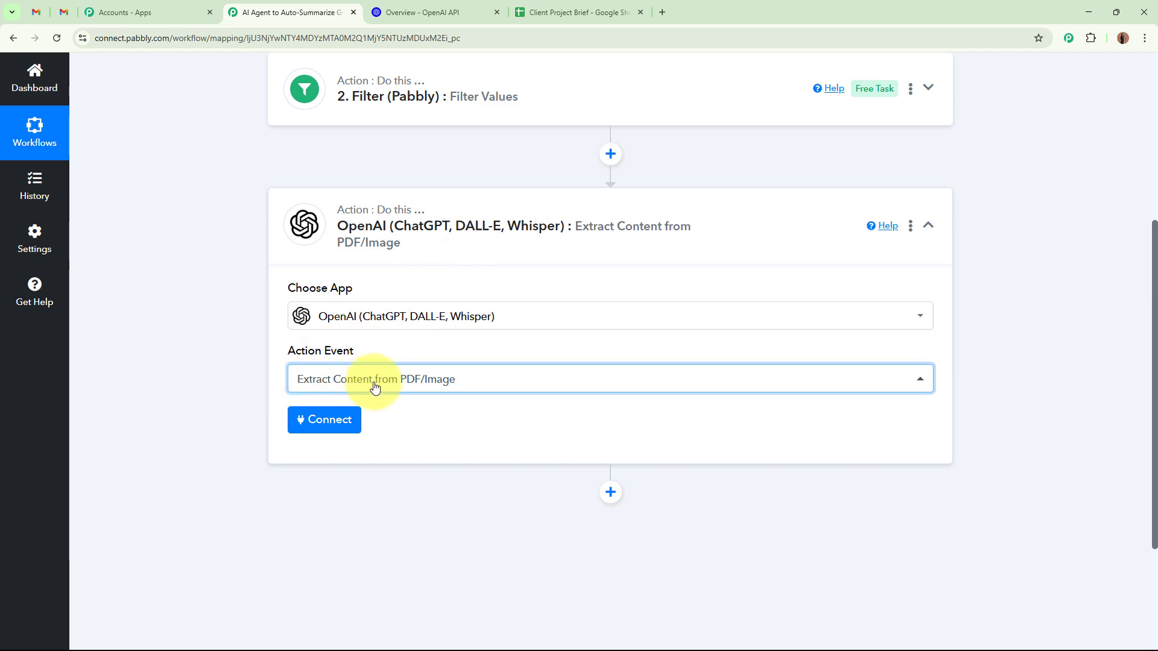
Start a new connection for the OpenAI action and open the linked OpenAI API Keys page.
{"action": "left_click", "coordinate": [326, 422]}
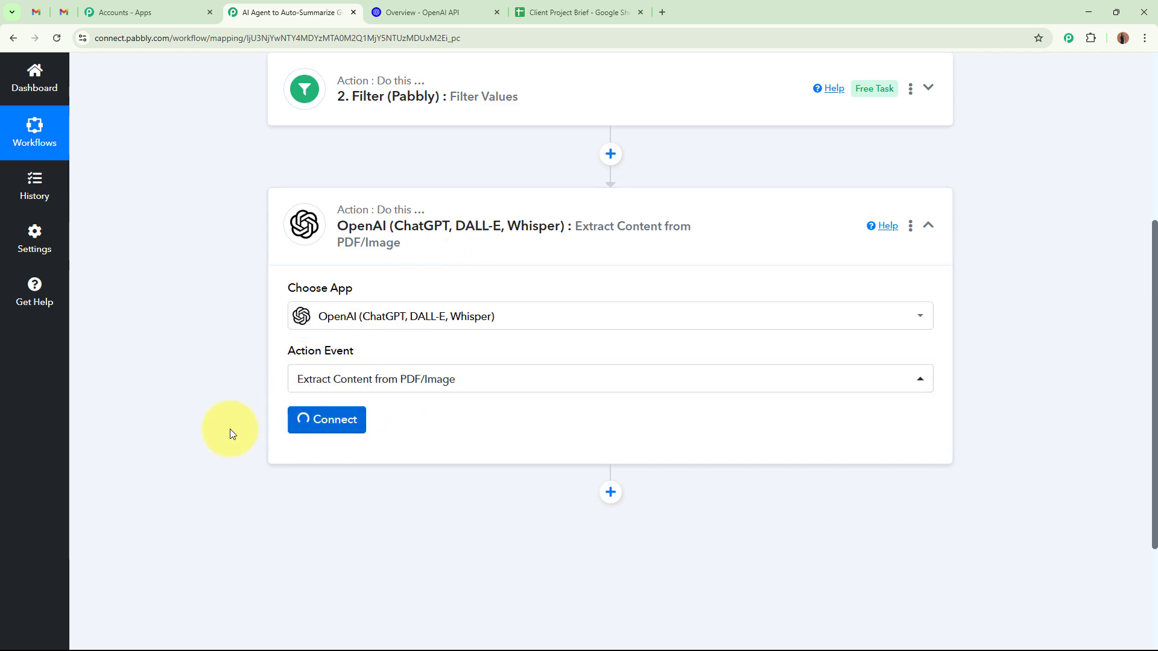
{"action": "left_click", "coordinate": [536, 200]}
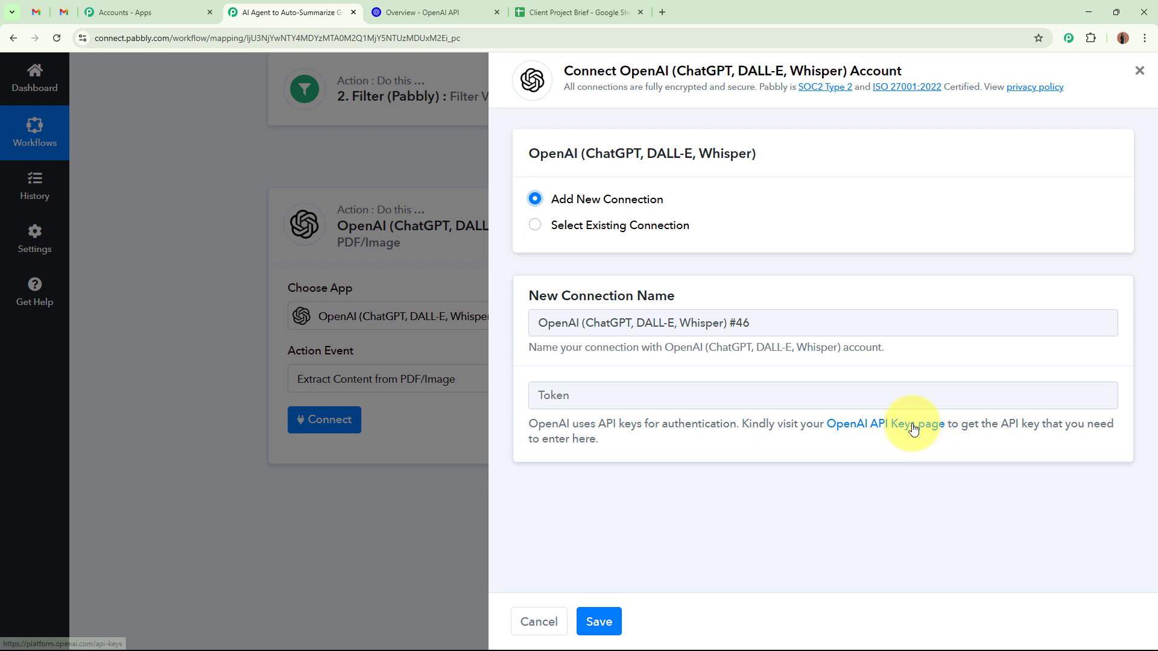
{"action": "left_click", "coordinate": [840, 423]}
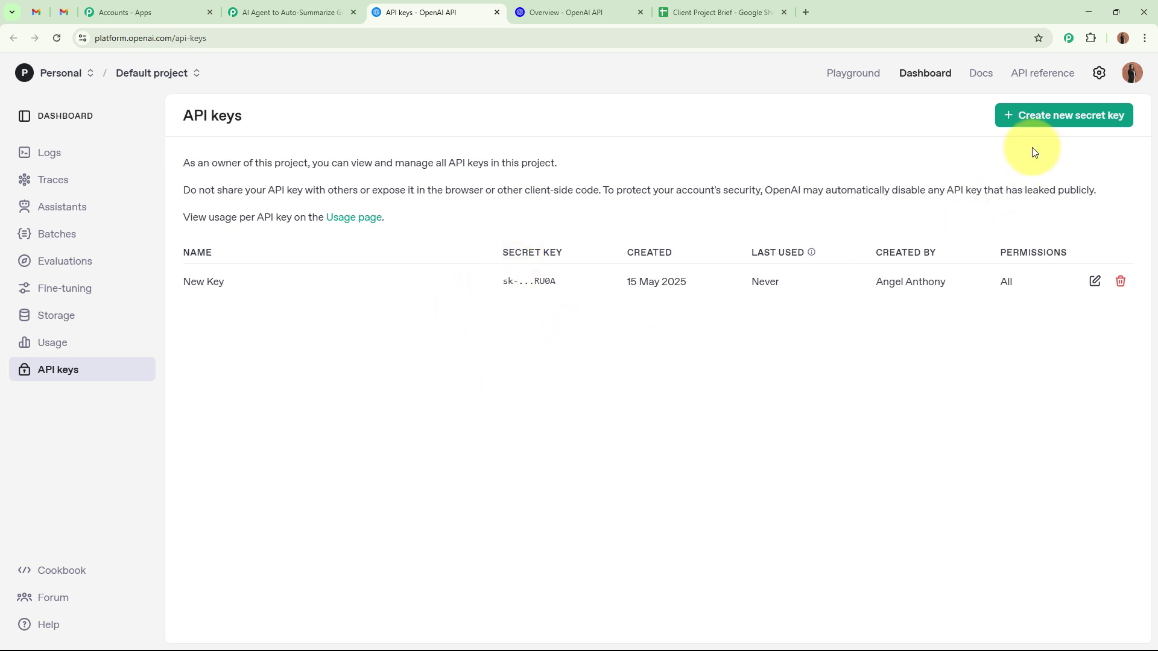
Create a new OpenAI secret key named "Test Key" in the Default project and copy it.
{"action": "left_click", "coordinate": [1055, 124]}
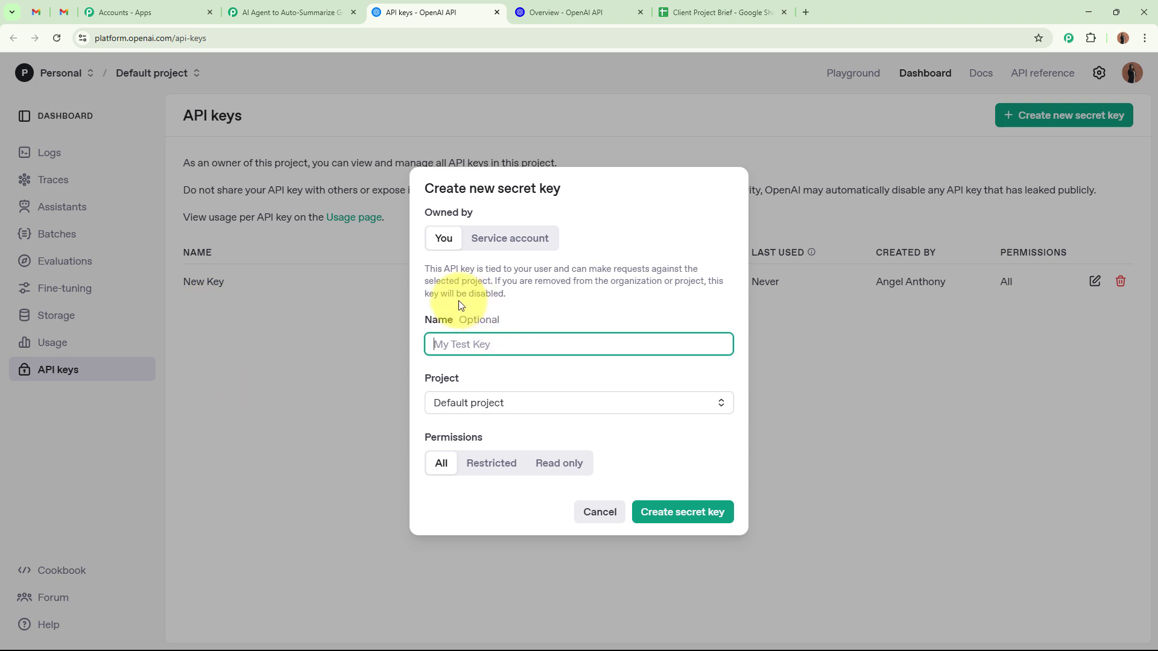
{"action": "type", "text": "Test Key"}
{"action": "left_click", "coordinate": [486, 400]}
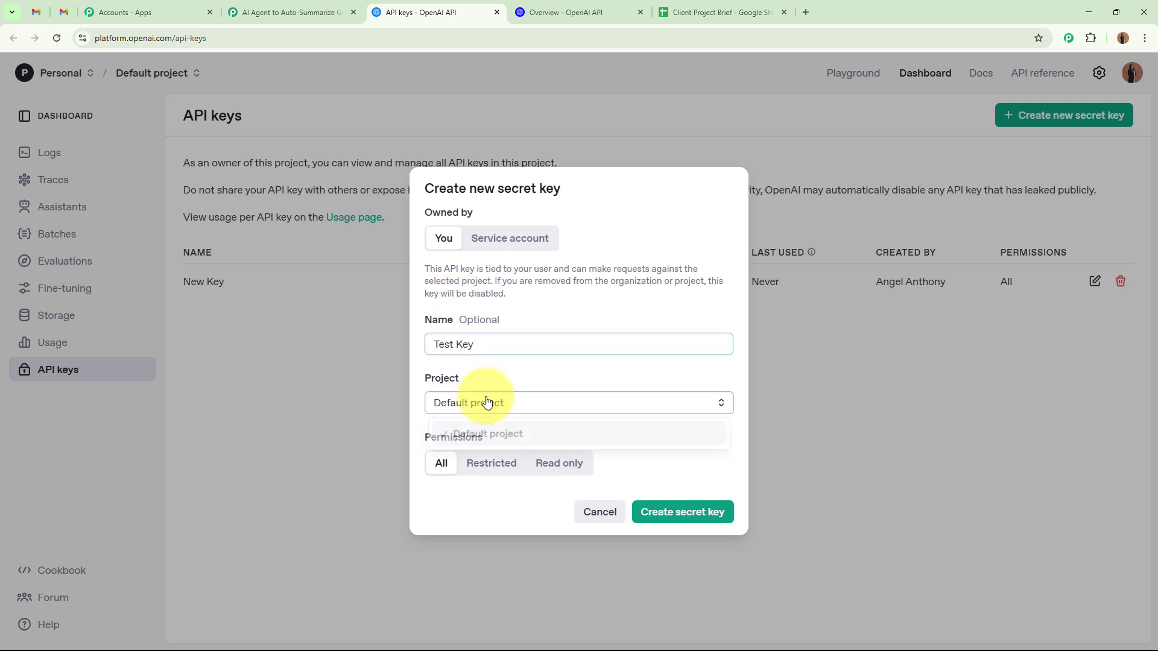
{"action": "left_click", "coordinate": [481, 433]}
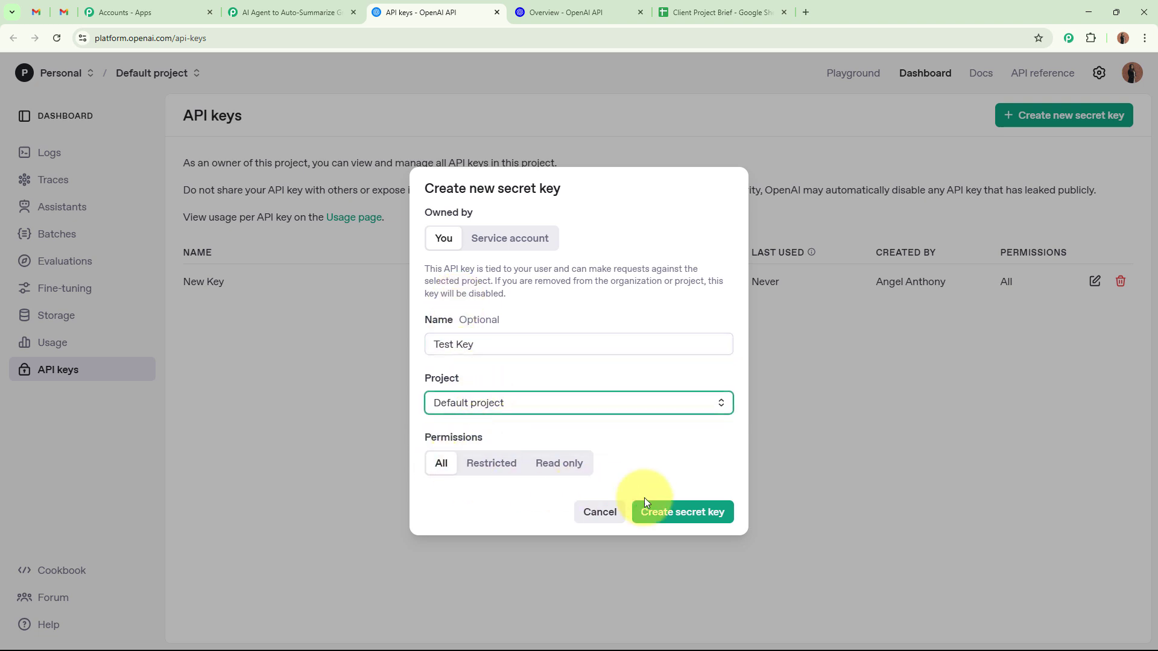
{"action": "left_click", "coordinate": [684, 510]}
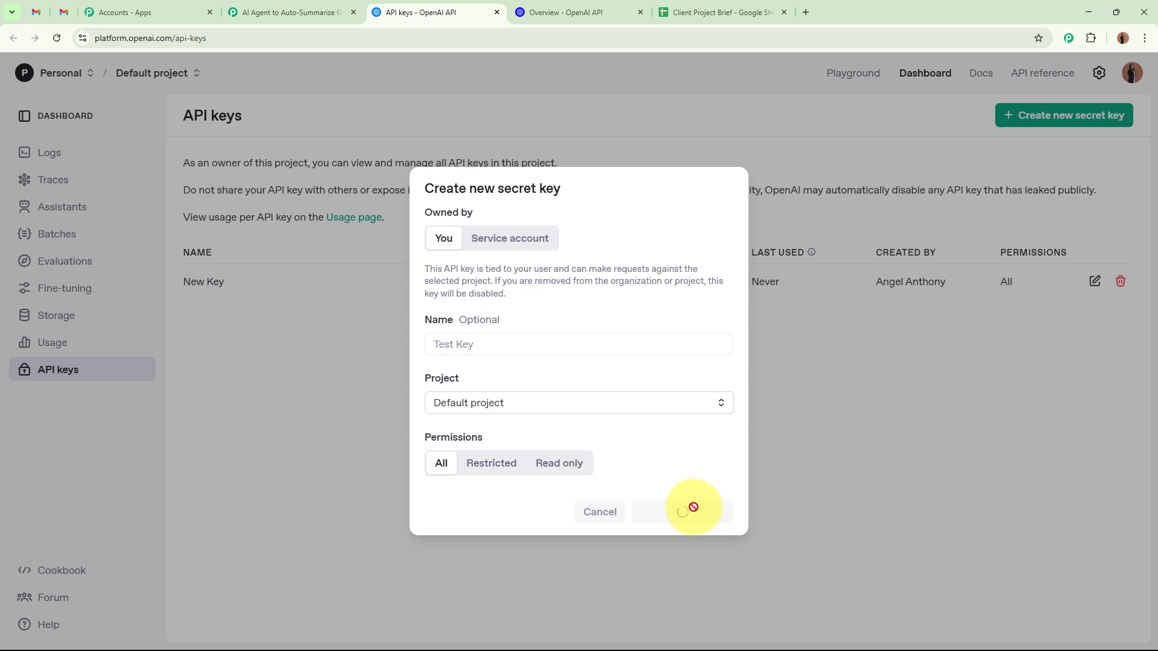
{"action": "left_click", "coordinate": [683, 364]}
Return to the Pabbly Connect workflow, paste the API key as the OpenAI connection's Token, and save the connection.
{"action": "left_click", "coordinate": [243, 20]}
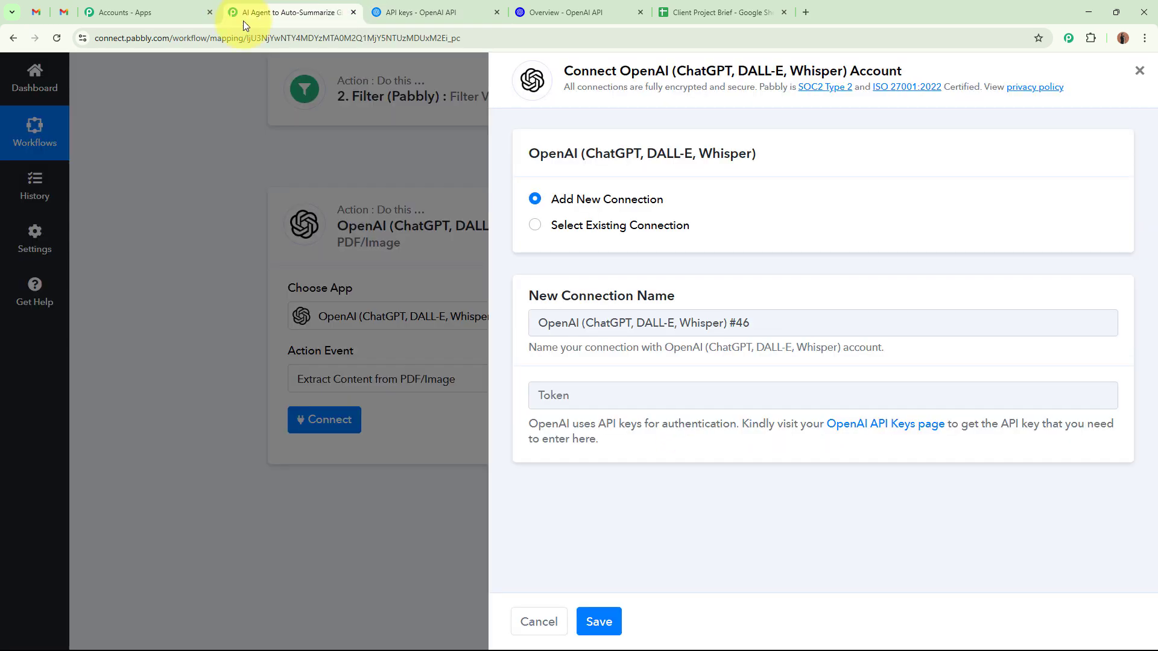
{"action": "left_click", "coordinate": [576, 395]}
{"action": "key", "text": "ctrl+v"}
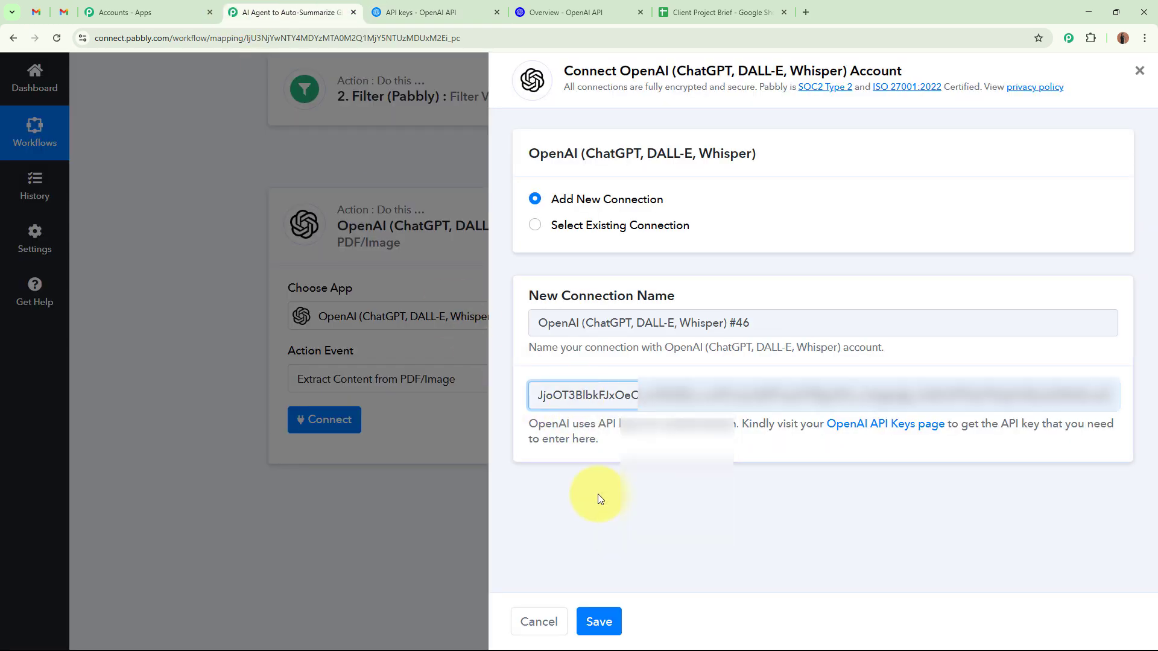
{"action": "left_click", "coordinate": [594, 625]}
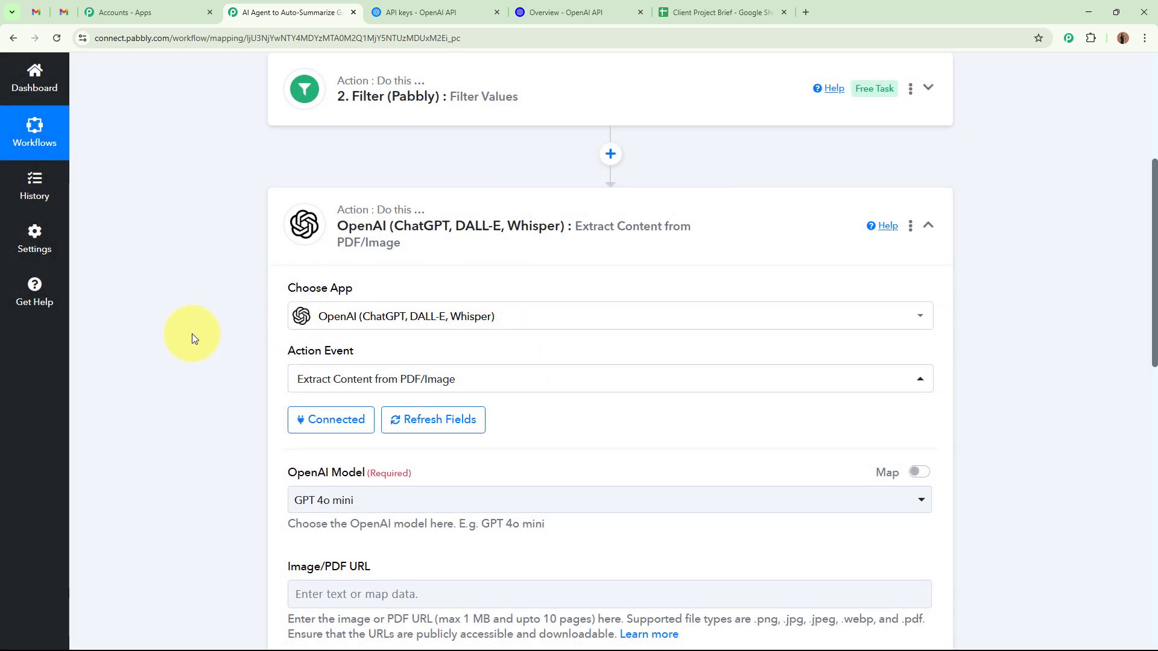
{"action": "scroll", "coordinate": [209, 394], "scroll_direction": "down", "scroll_amount": 4}
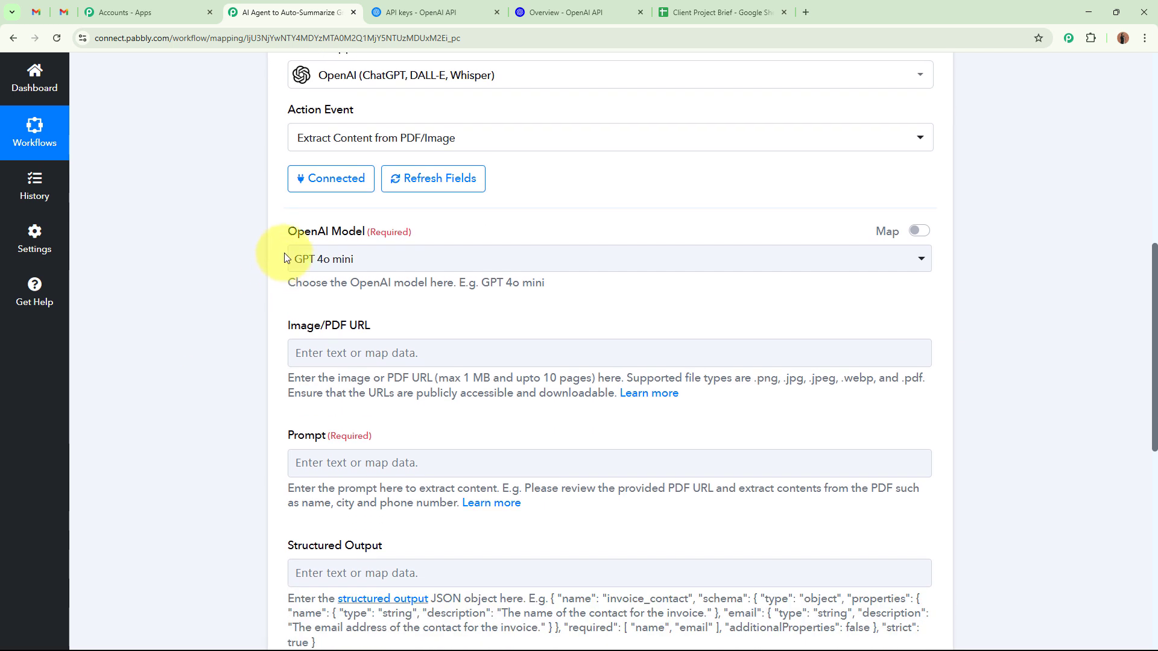
Choose GPT 4o mini as the OpenAI model for the PDF extraction action.
{"action": "left_click_drag", "start_coordinate": [287, 258], "coordinate": [447, 255]}
{"action": "left_click", "coordinate": [447, 256]}
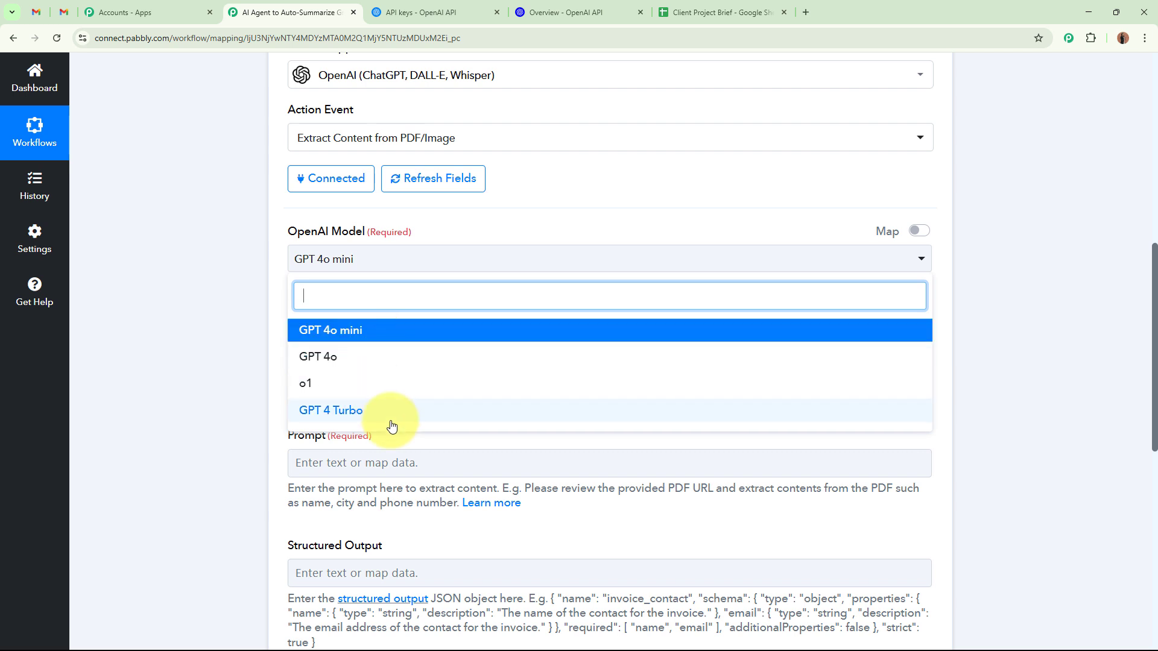
{"action": "left_click", "coordinate": [389, 333]}
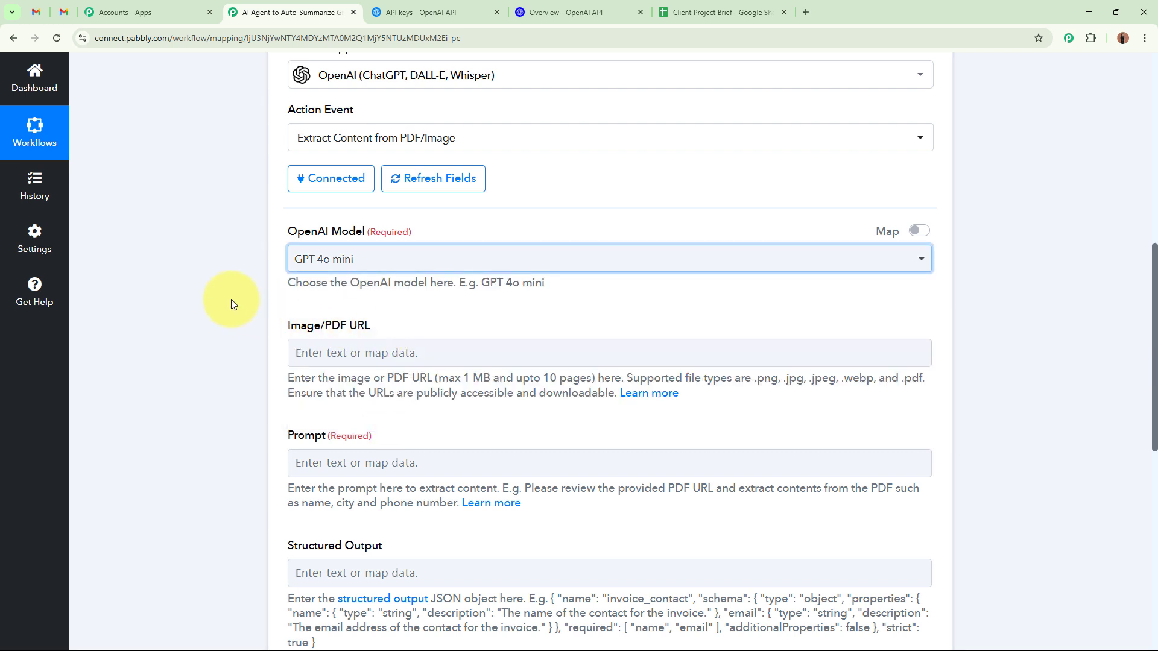
{"action": "scroll", "coordinate": [230, 295], "scroll_direction": "down", "scroll_amount": 2}
{"action": "left_click_drag", "start_coordinate": [288, 205], "coordinate": [386, 210]}
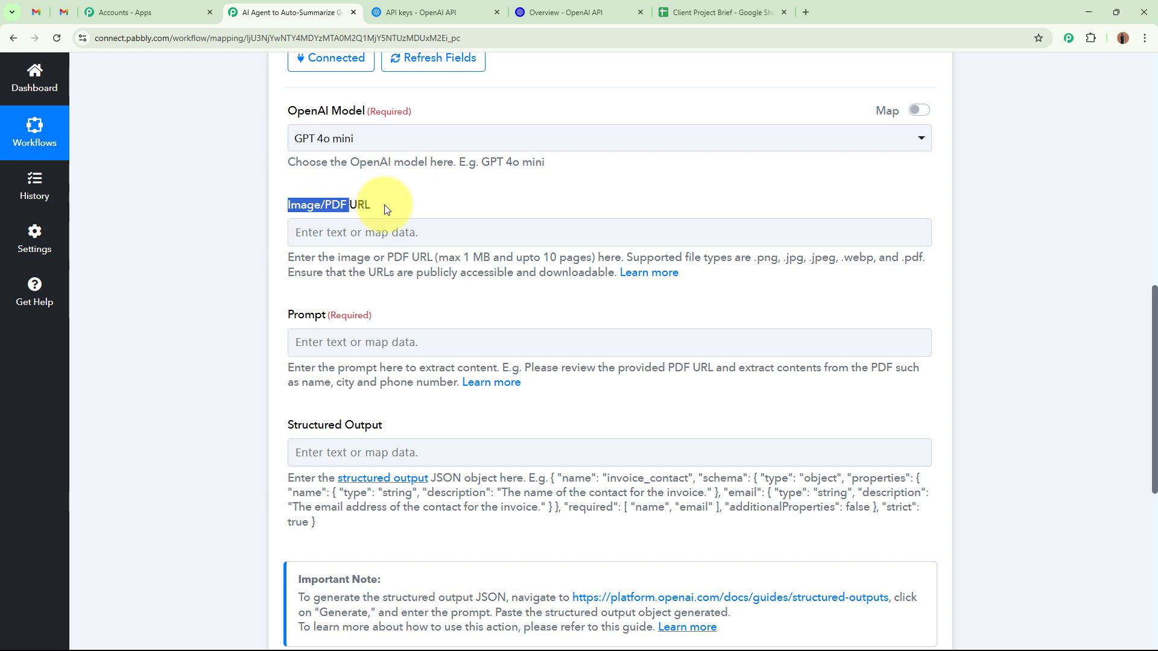
{"action": "left_click", "coordinate": [343, 230]}
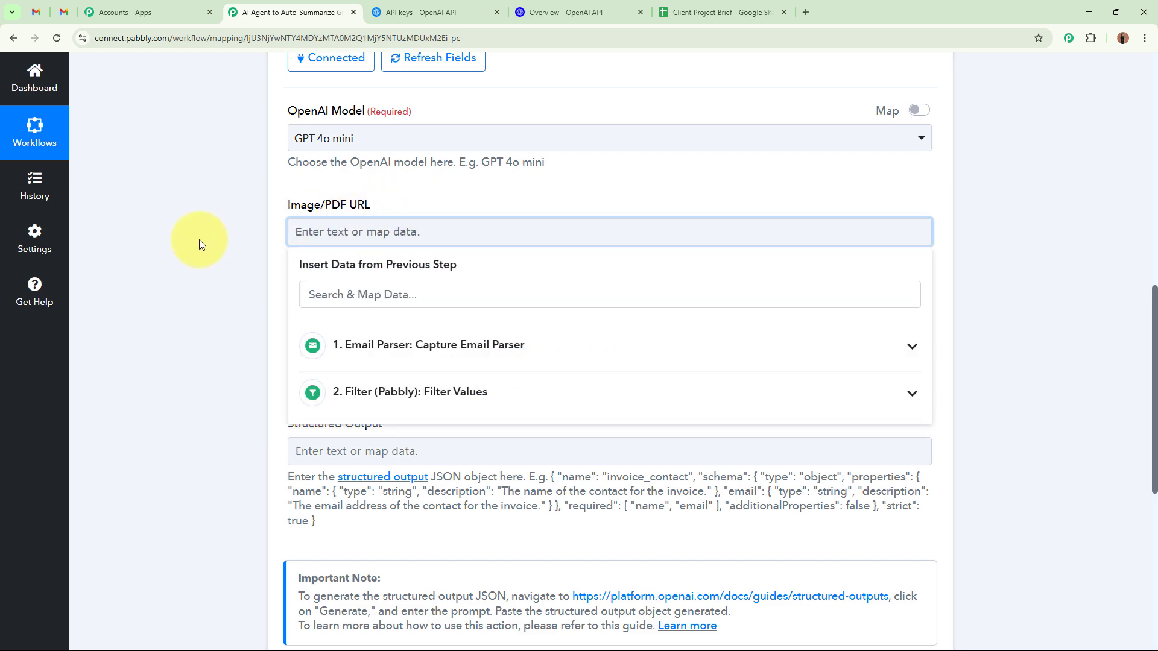
{"action": "scroll", "coordinate": [446, 276], "scroll_direction": "up", "scroll_amount": 5}
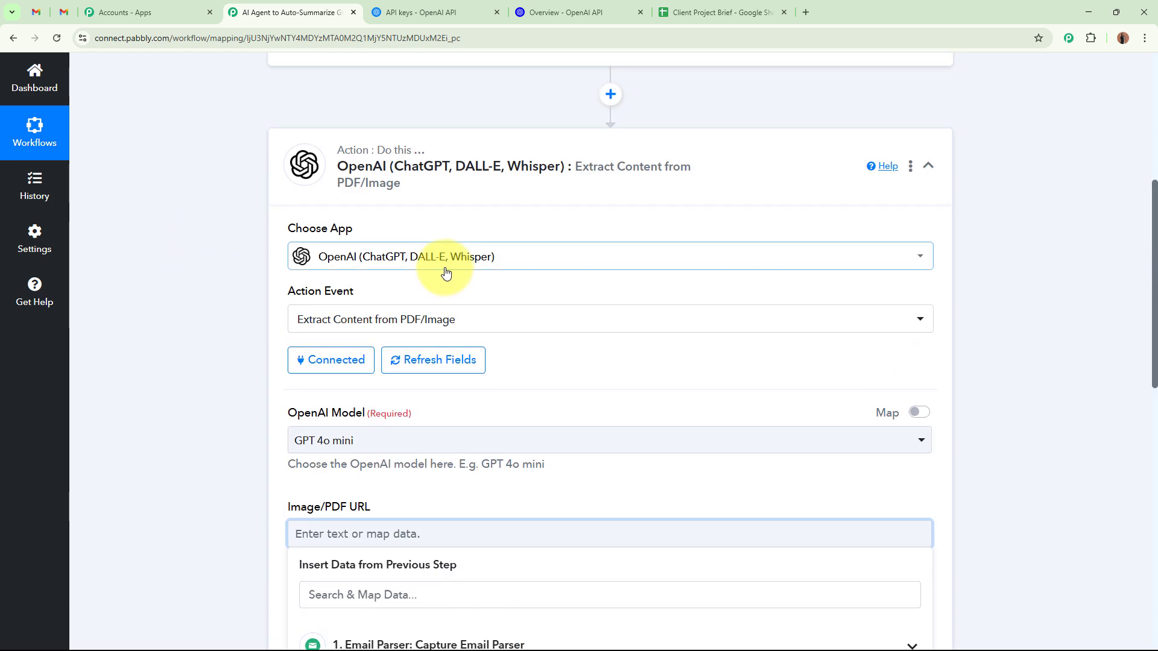
{"action": "scroll", "coordinate": [446, 271], "scroll_direction": "up", "scroll_amount": 6}
{"action": "scroll", "coordinate": [576, 284], "scroll_direction": "down", "scroll_amount": 5}
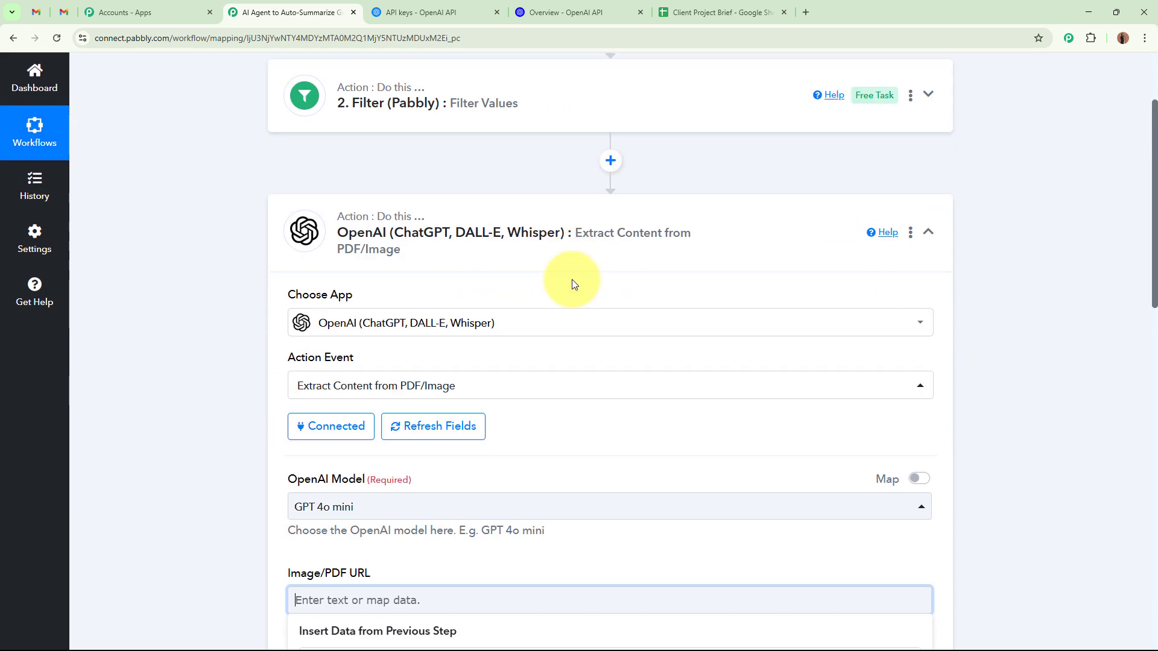
{"action": "scroll", "coordinate": [573, 284], "scroll_direction": "down", "scroll_amount": 5}
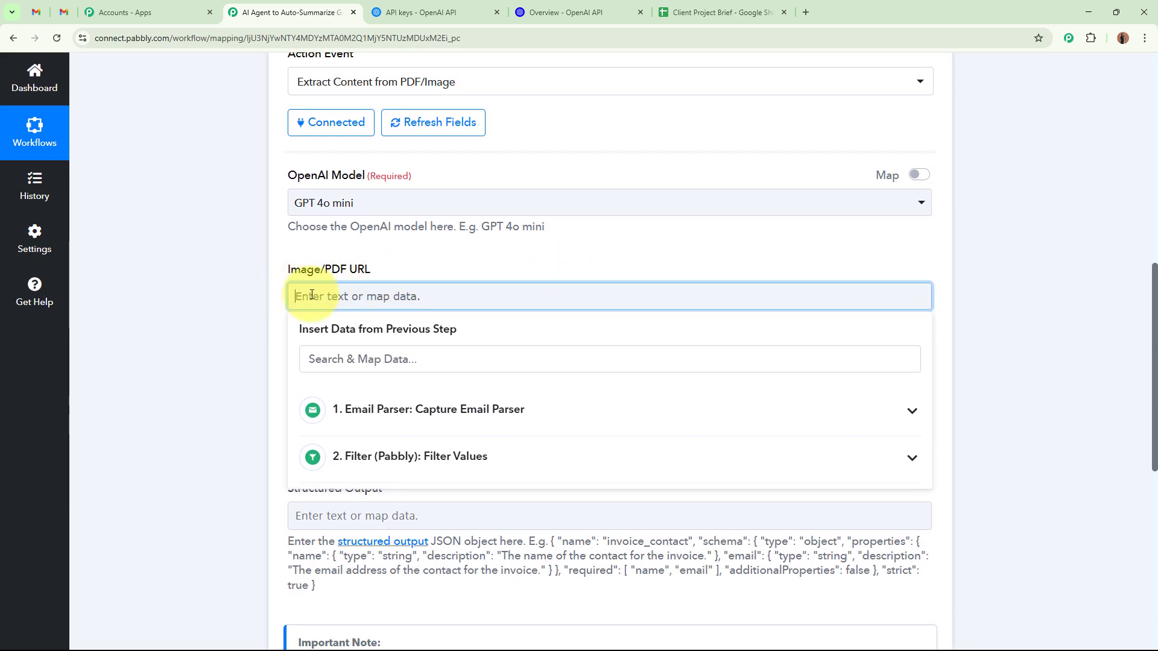
{"action": "scroll", "coordinate": [310, 294], "scroll_direction": "down", "scroll_amount": 1}
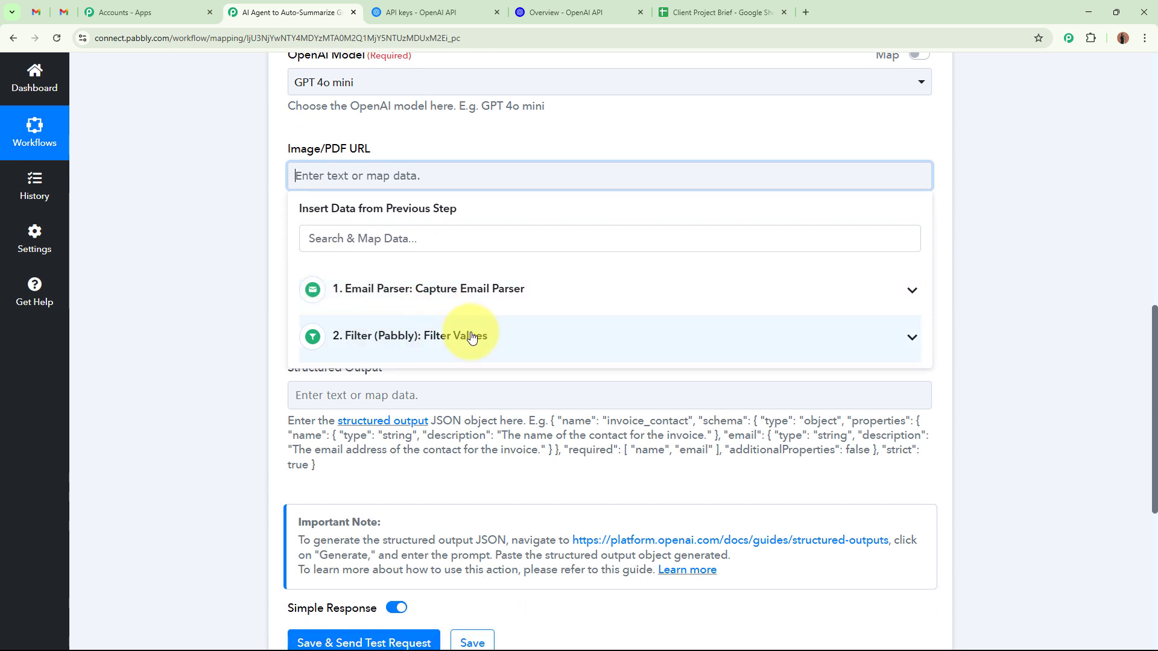
{"action": "left_click_drag", "start_coordinate": [288, 155], "coordinate": [393, 153]}
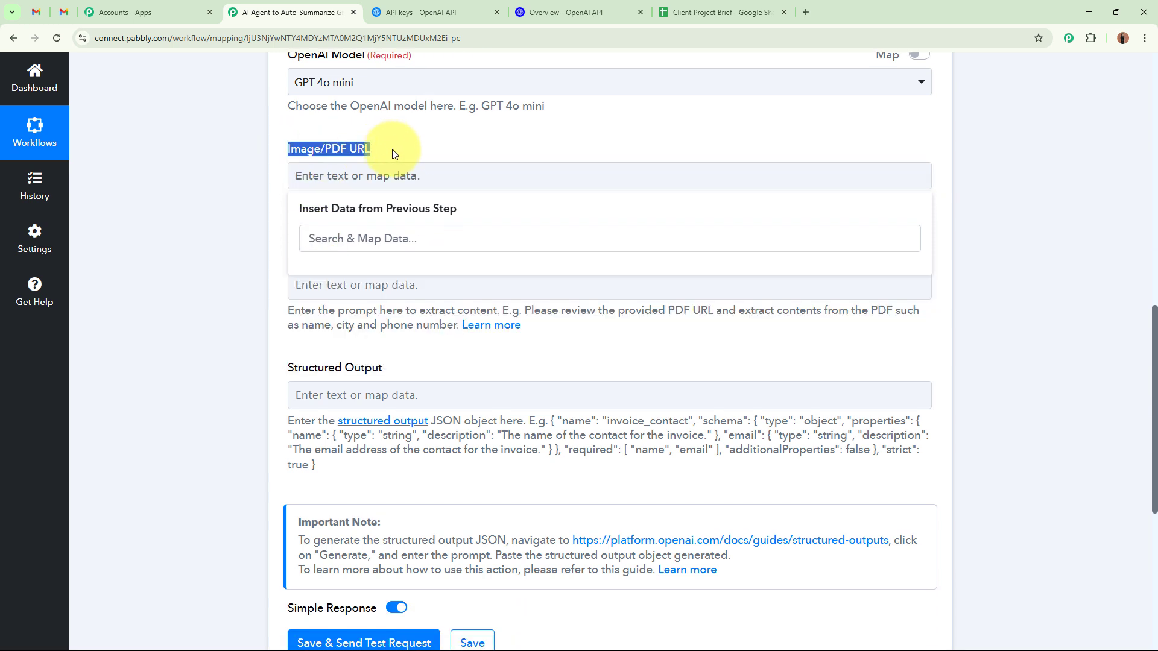
{"action": "left_click", "coordinate": [398, 175]}
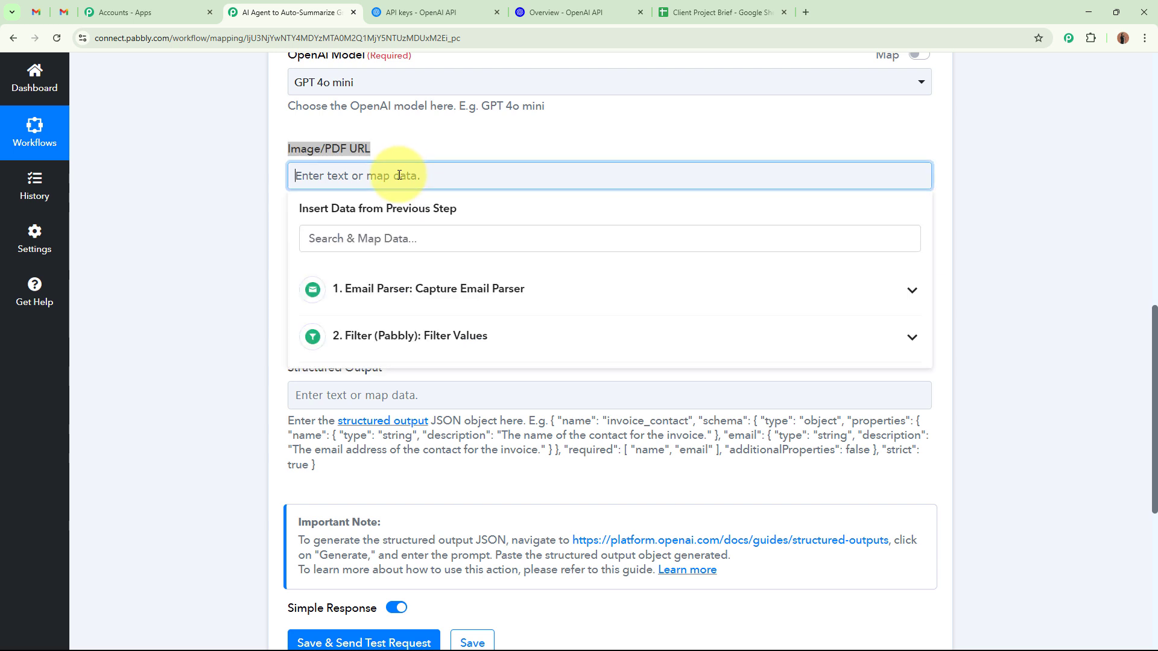
{"action": "left_click", "coordinate": [240, 174]}
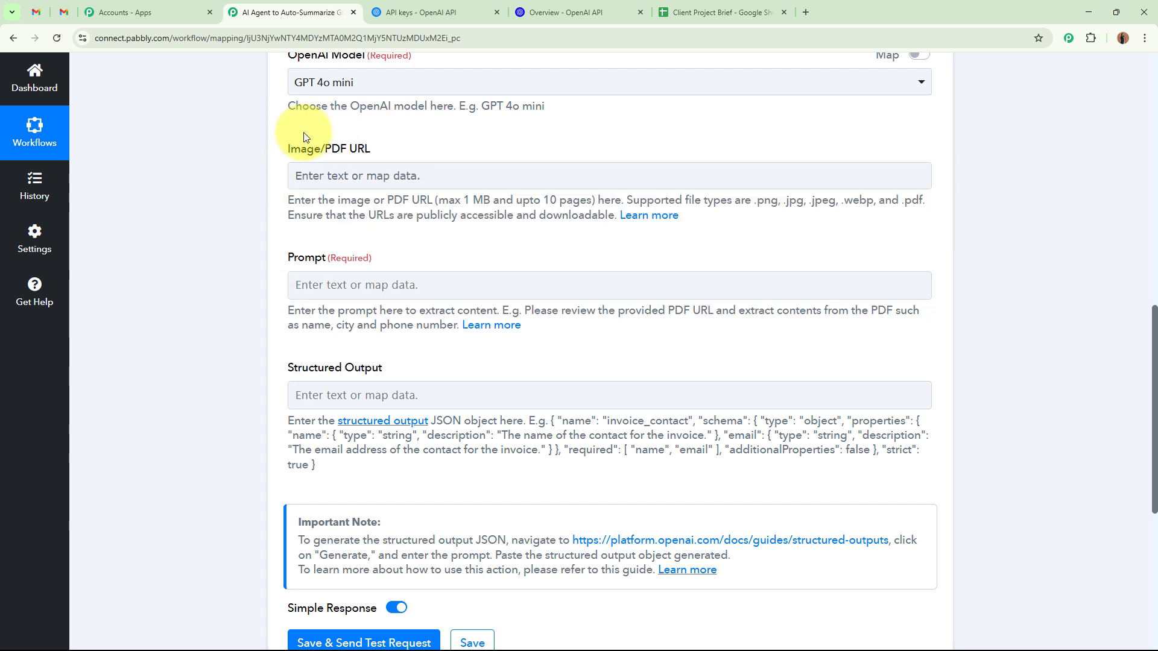
Search the previous steps' data for "attach" and map the Email Parser's Attachment Links 0 as the Image/PDF URL.
{"action": "left_click", "coordinate": [315, 178]}
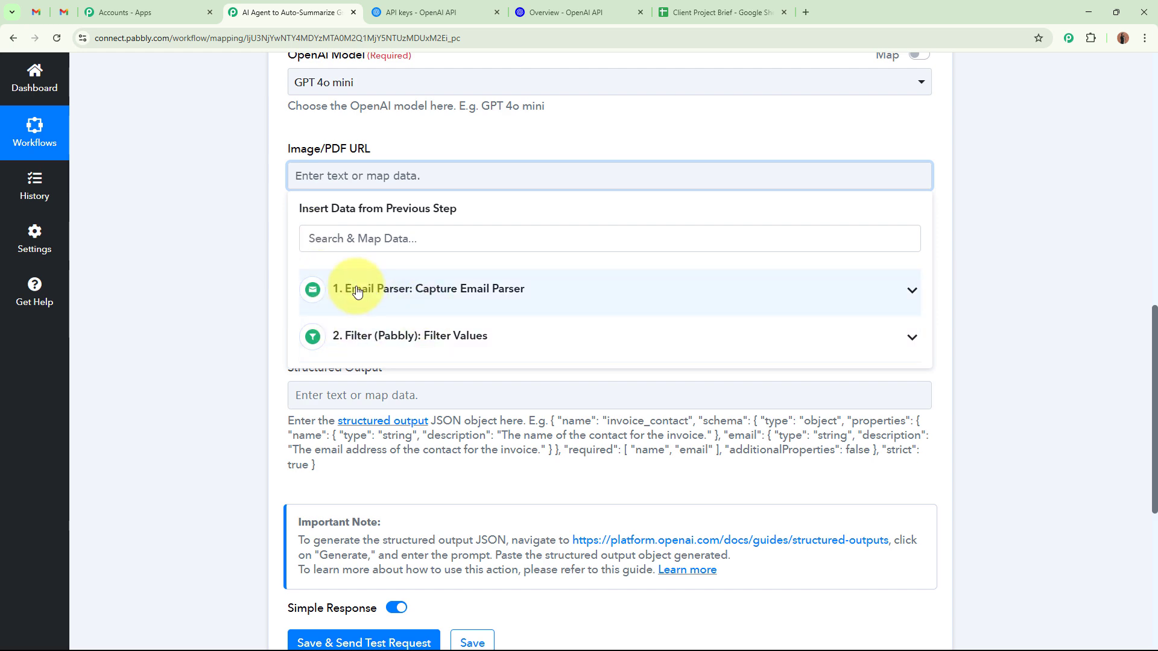
{"action": "left_click", "coordinate": [371, 239]}
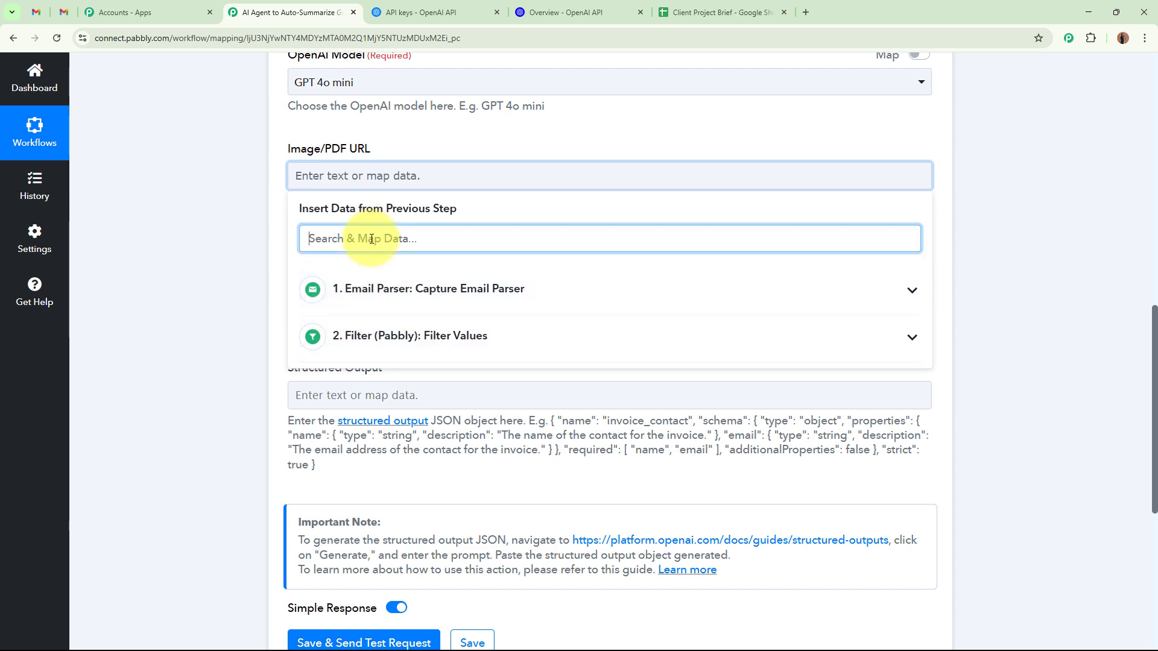
{"action": "type", "text": "at"}
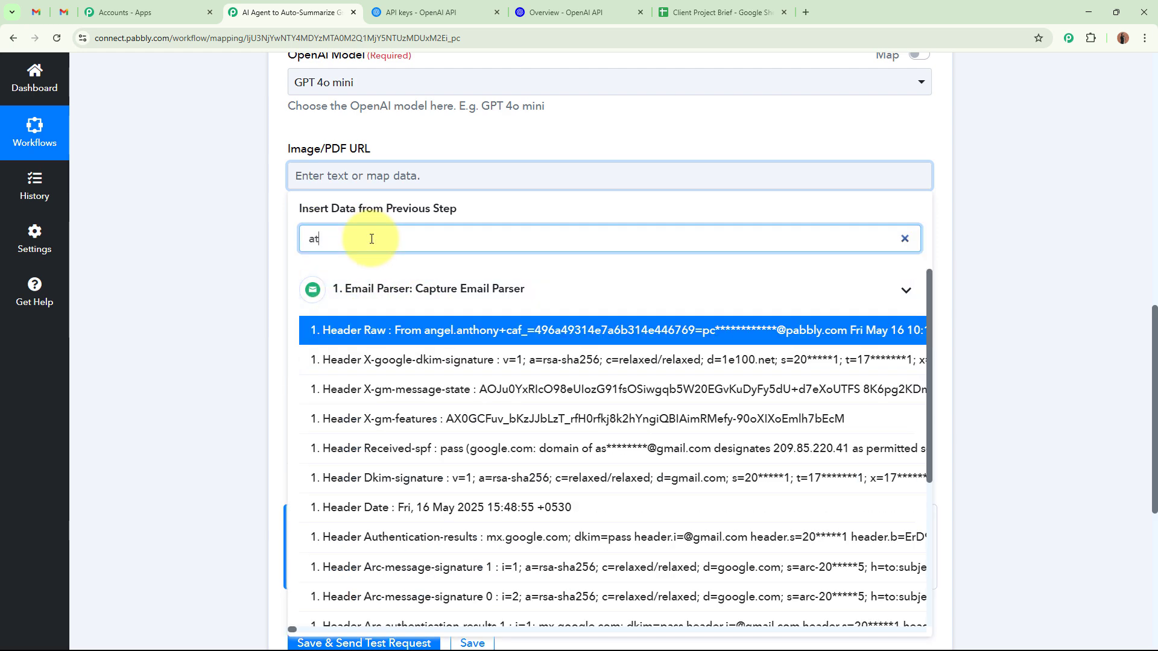
{"action": "type", "text": "tach"}
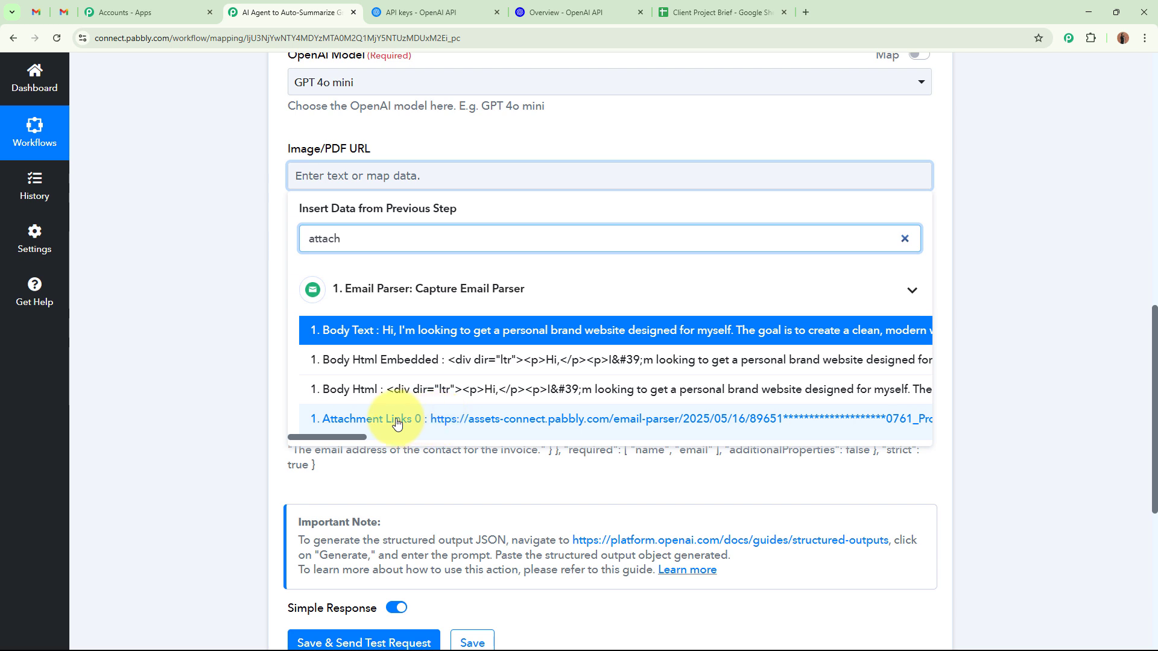
{"action": "left_click", "coordinate": [571, 427]}
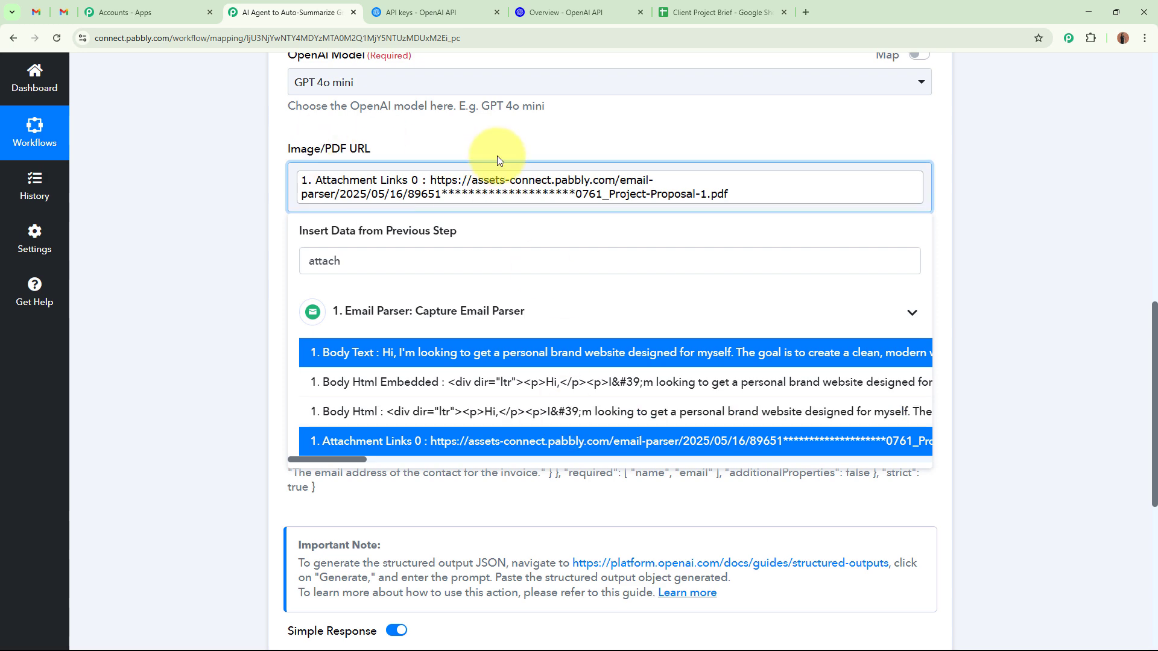
{"action": "left_click", "coordinate": [209, 255]}
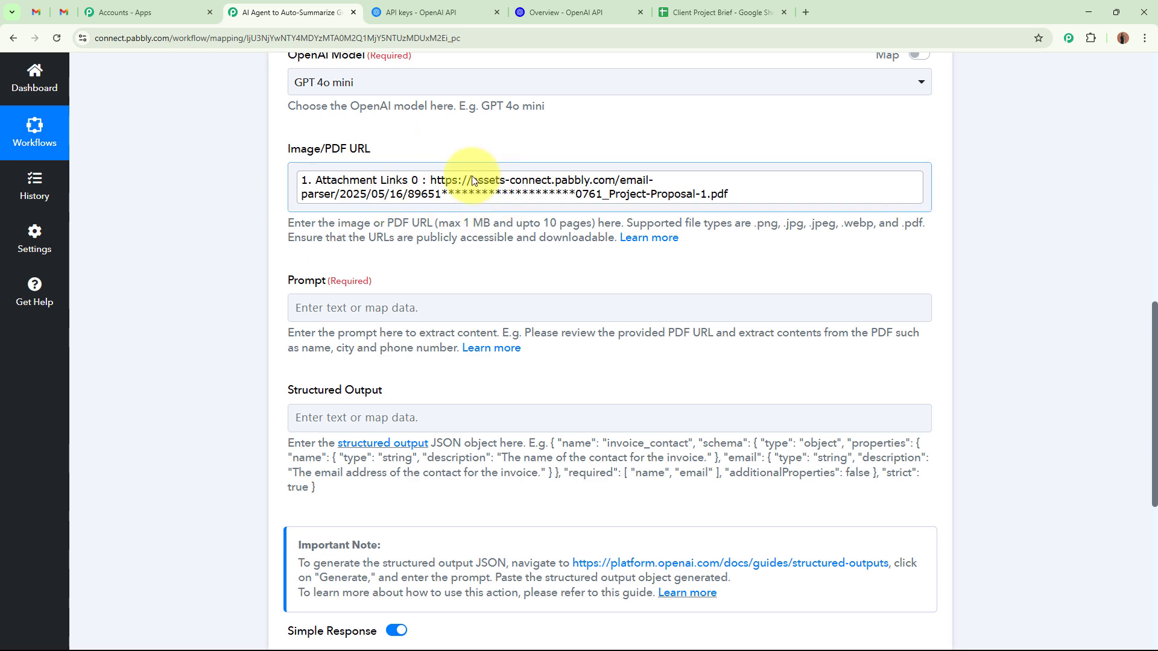
{"action": "scroll", "coordinate": [473, 181], "scroll_direction": "up", "scroll_amount": 9}
{"action": "scroll", "coordinate": [466, 172], "scroll_direction": "up", "scroll_amount": 3}
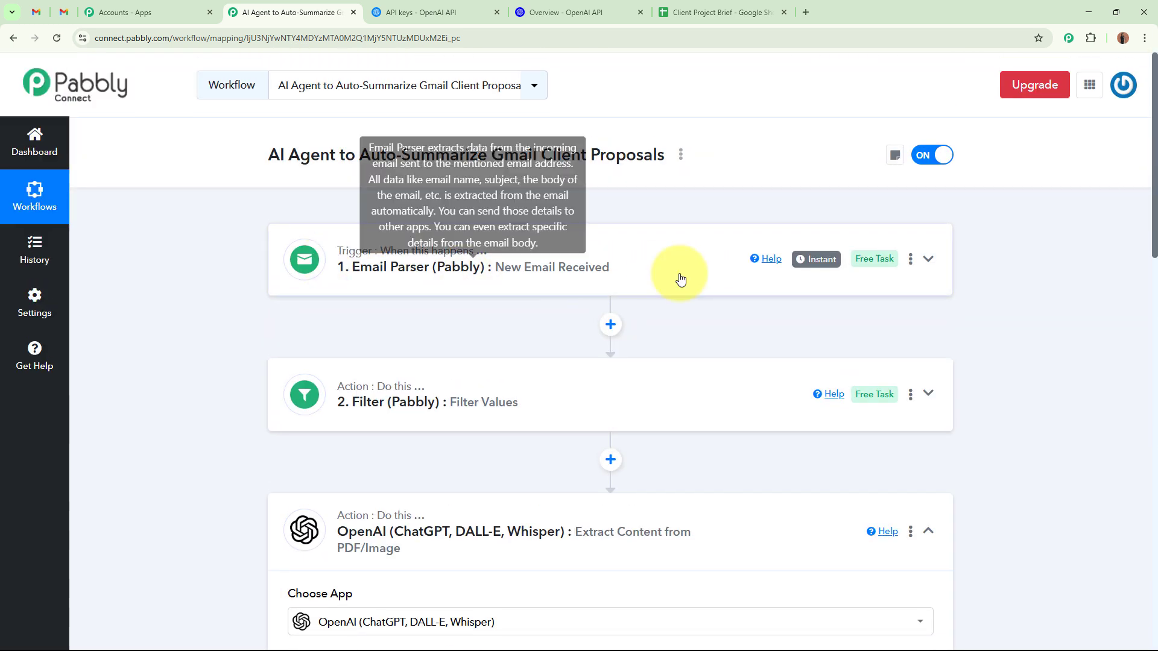
{"action": "scroll", "coordinate": [712, 272], "scroll_direction": "down", "scroll_amount": 9}
{"action": "scroll", "coordinate": [720, 266], "scroll_direction": "down", "scroll_amount": 3}
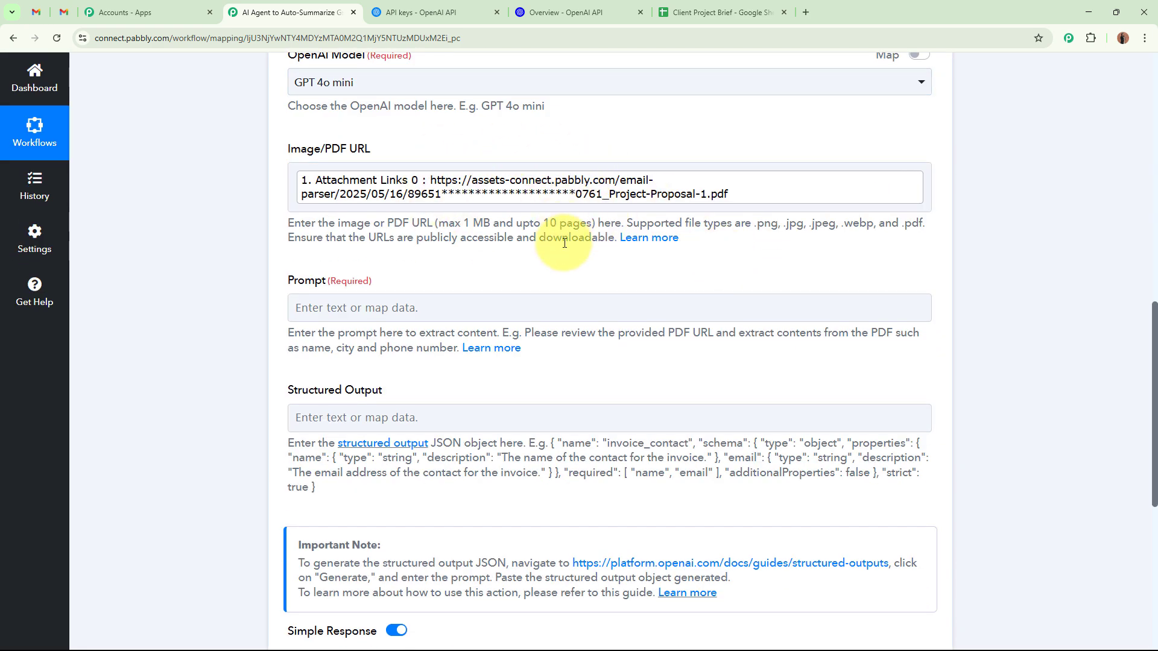
Enter the prompt "I want to extract the details from the above PDF given. Strictly do not give anything other then these feilds".
{"action": "scroll", "coordinate": [446, 235], "scroll_direction": "down", "scroll_amount": 1}
{"action": "left_click", "coordinate": [430, 248]}
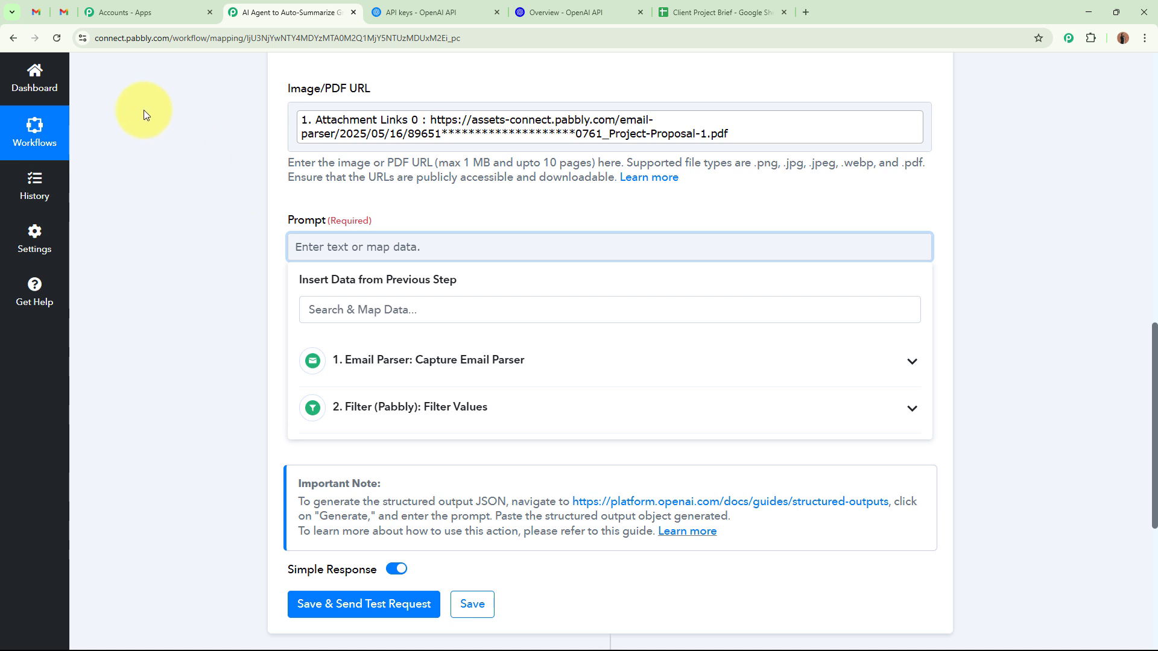
{"action": "type", "text": "I want to extract the de"}
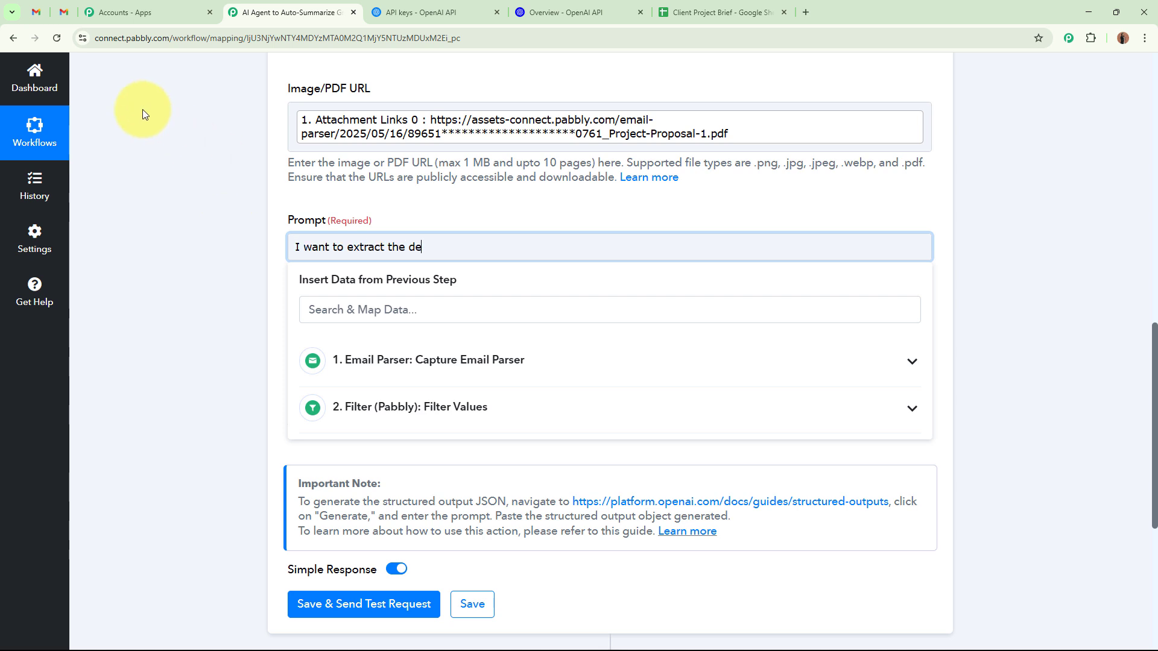
{"action": "type", "text": "tails from the above PDF given"}
{"action": "key", "text": "BackSpace"}
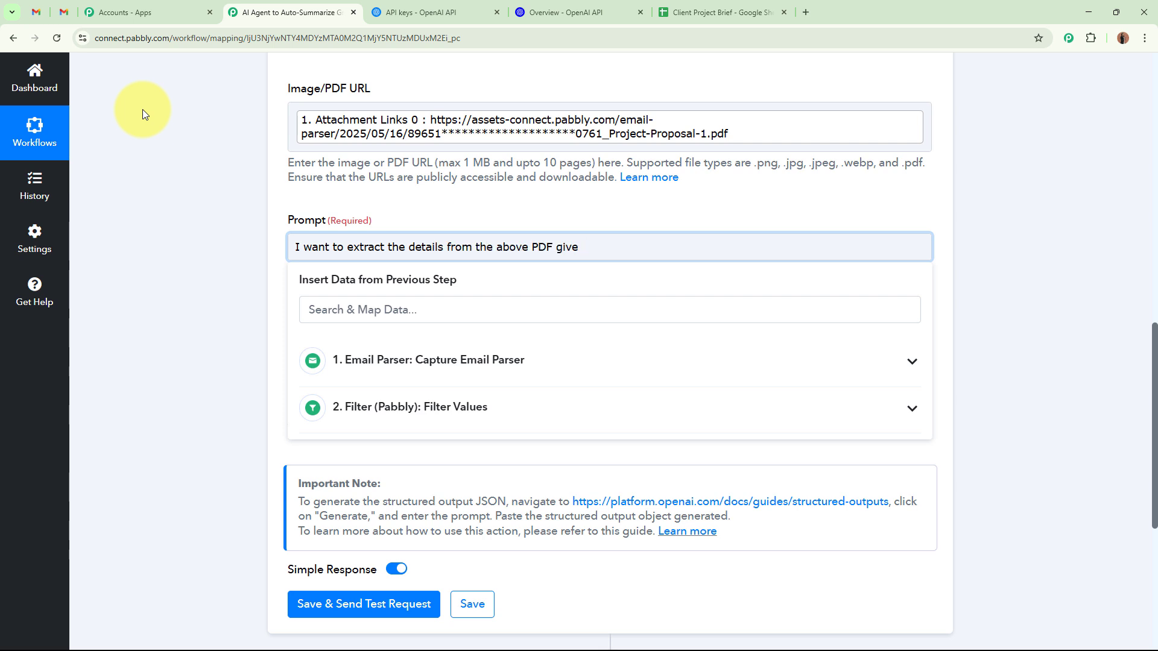
{"action": "type", "text": "n. Strictly do not give"}
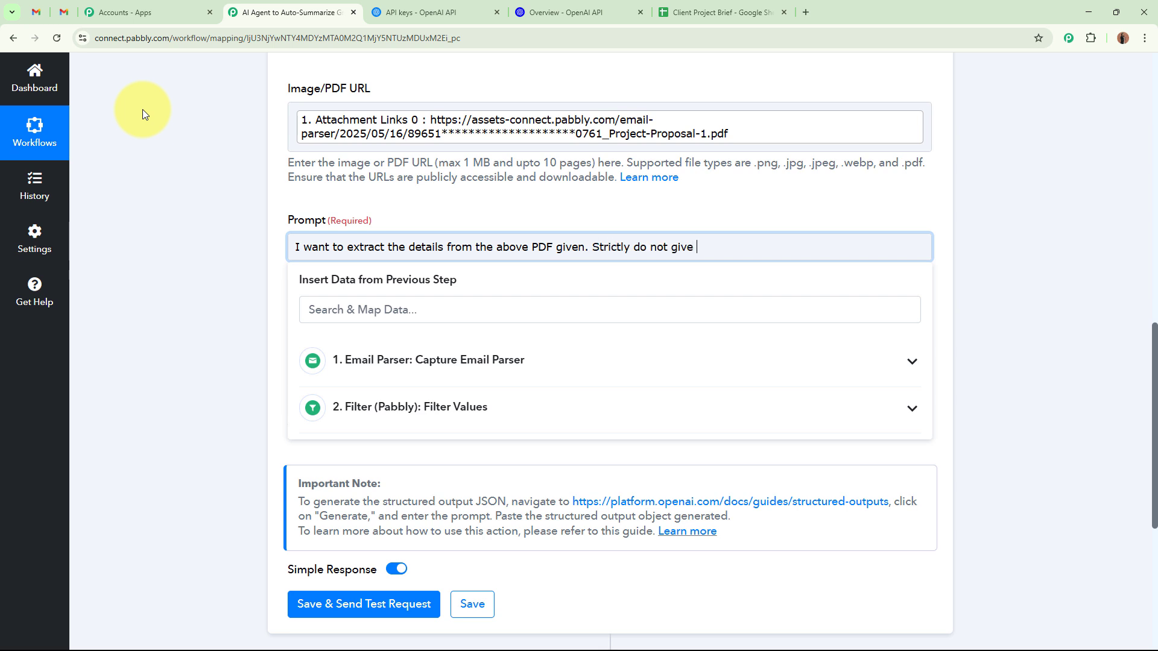
{"action": "type", "text": " anything other then these feilds"}
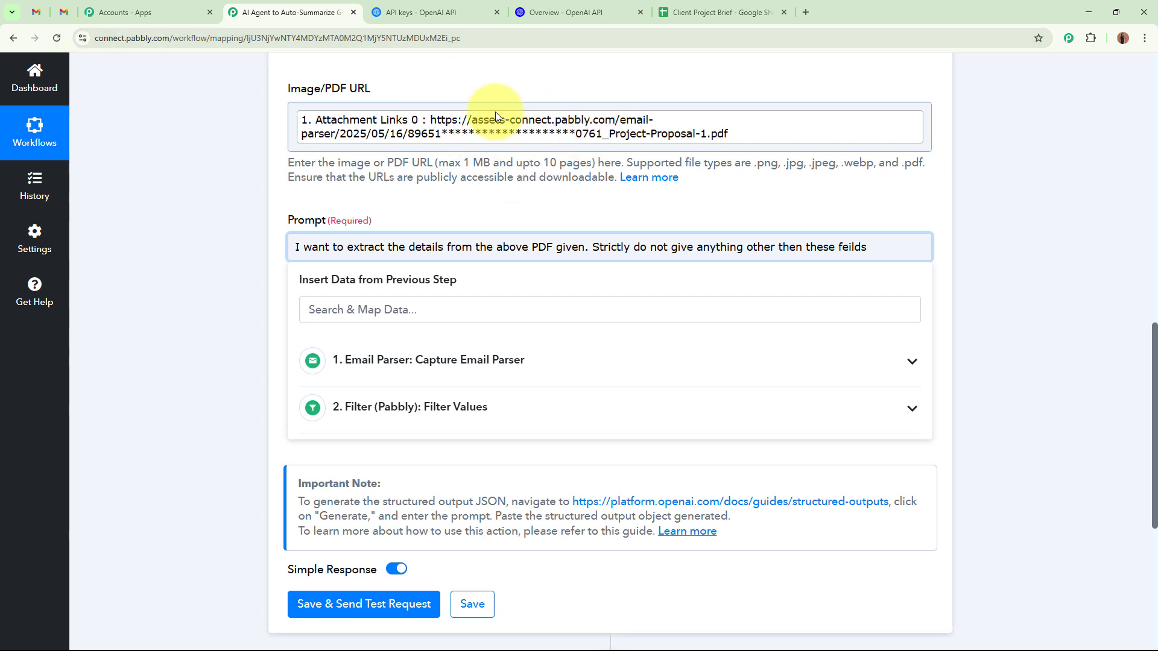
Append "Client Name, Business Type, Project Scope, Required Pages, Design Style, Platform Preference (CMS), Timeline, Budget, Payment Terms and Communication Method." to the prompt.
{"action": "type", "text": "Client Name, Business Type, Project Scope, Required Pages, Design Style, Platform Preference (CMS), Timeline, Budget, Payment Terms and Communication Method."}
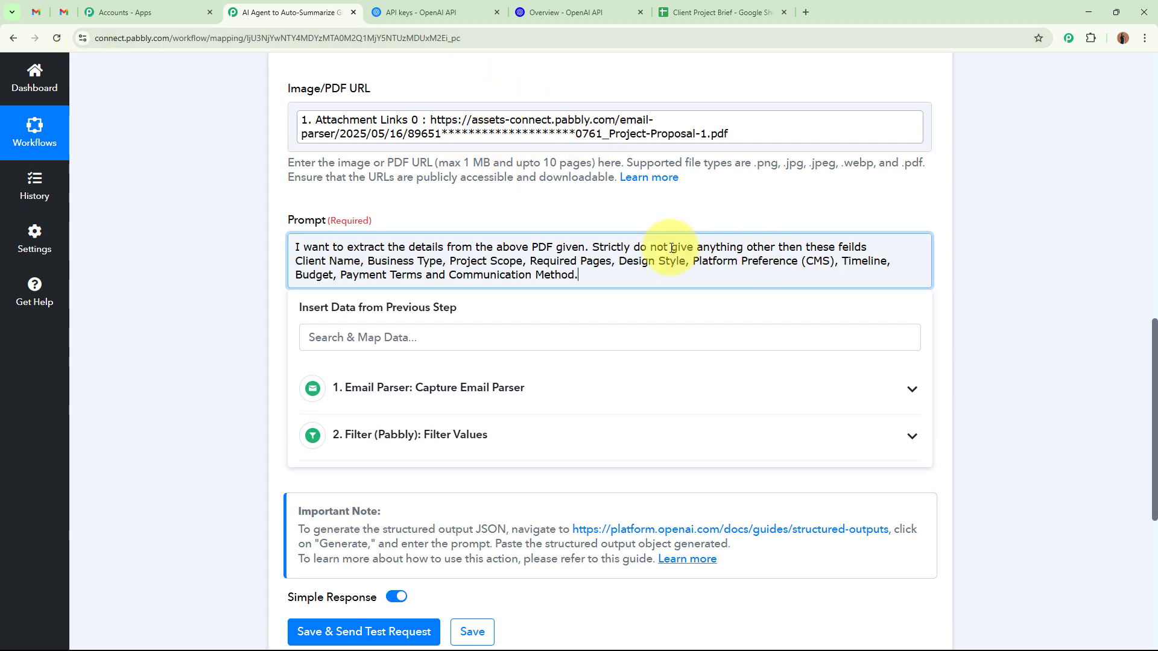
{"action": "left_click", "coordinate": [669, 249]}
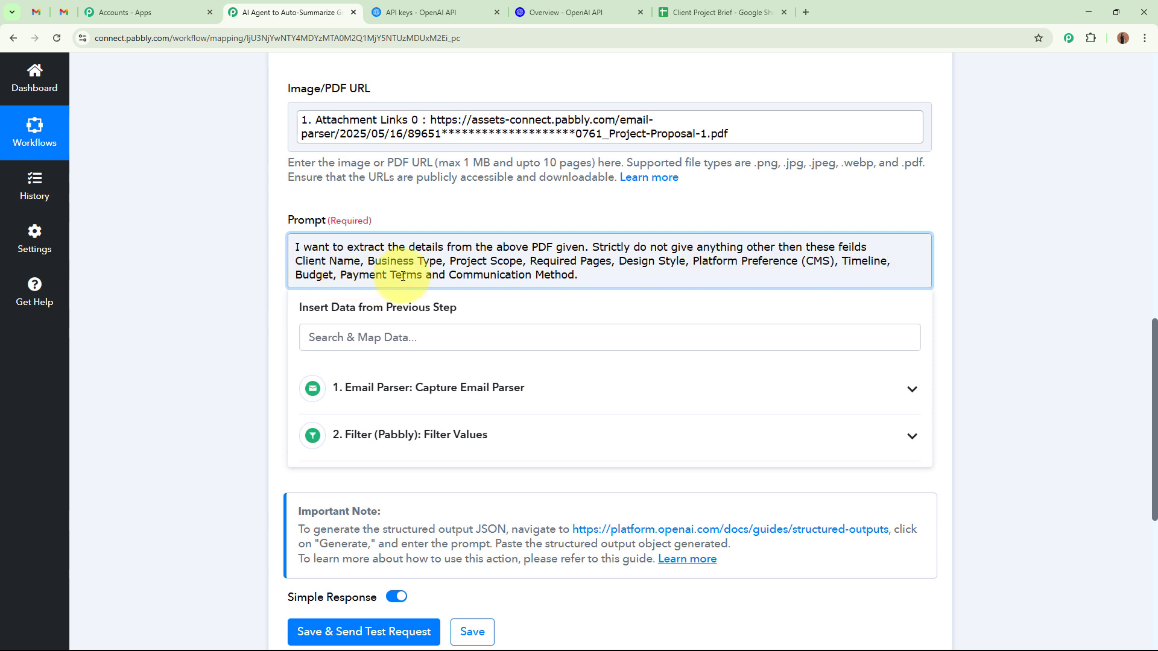
{"action": "left_click", "coordinate": [139, 262]}
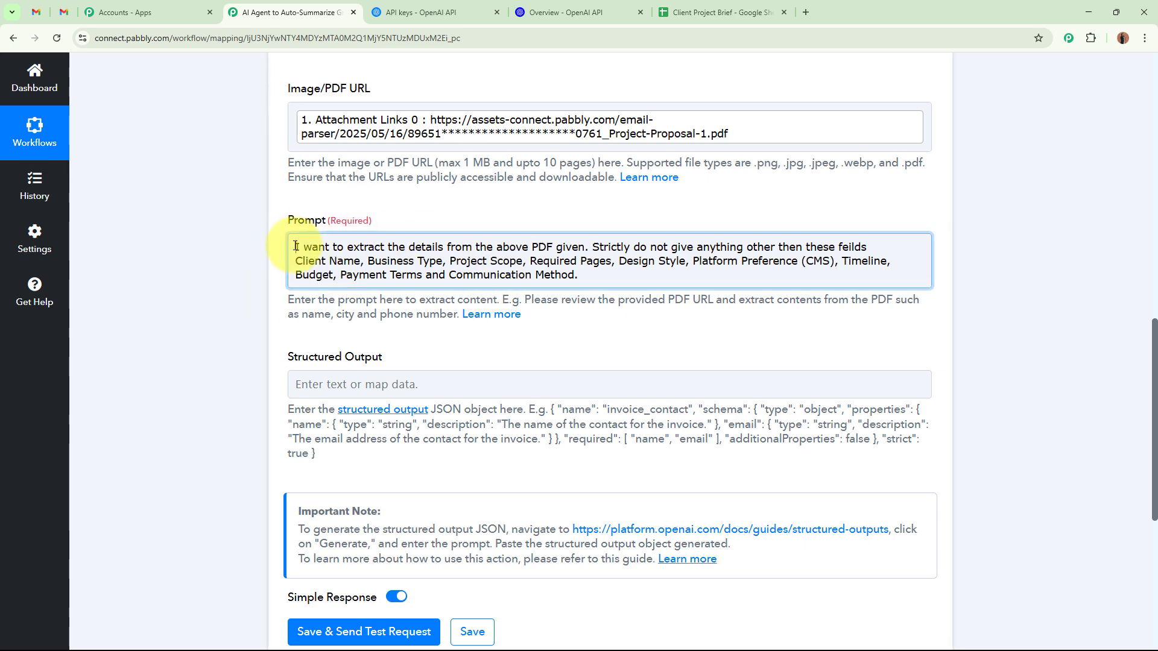
{"action": "left_click_drag", "start_coordinate": [294, 247], "coordinate": [617, 277]}
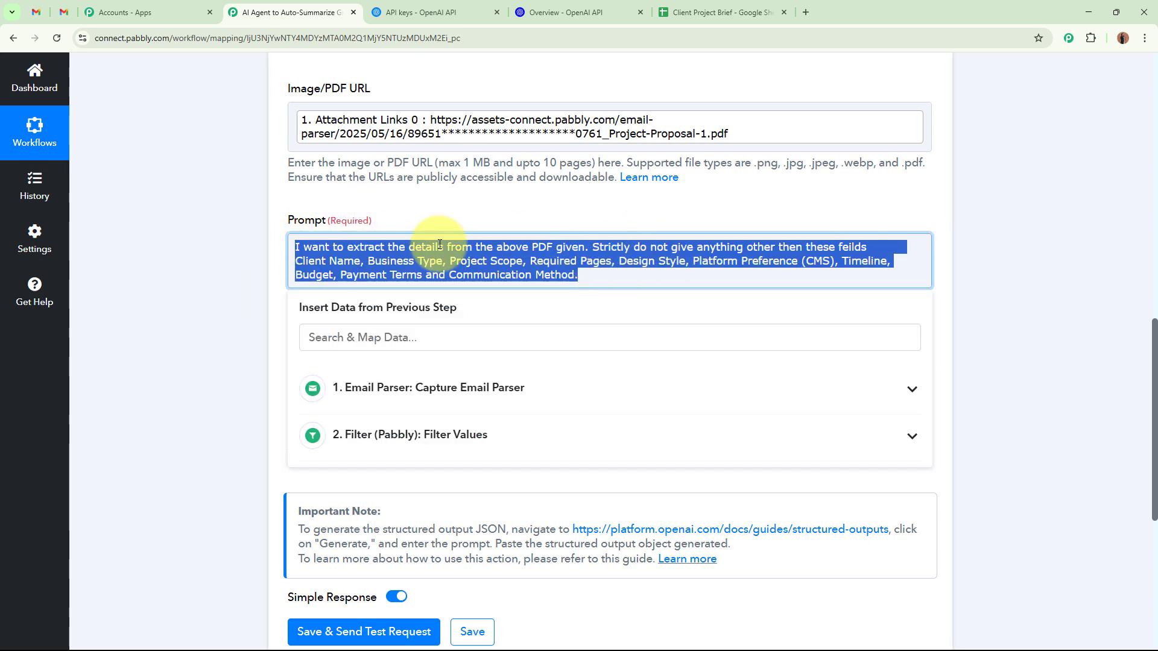
{"action": "left_click", "coordinate": [142, 283]}
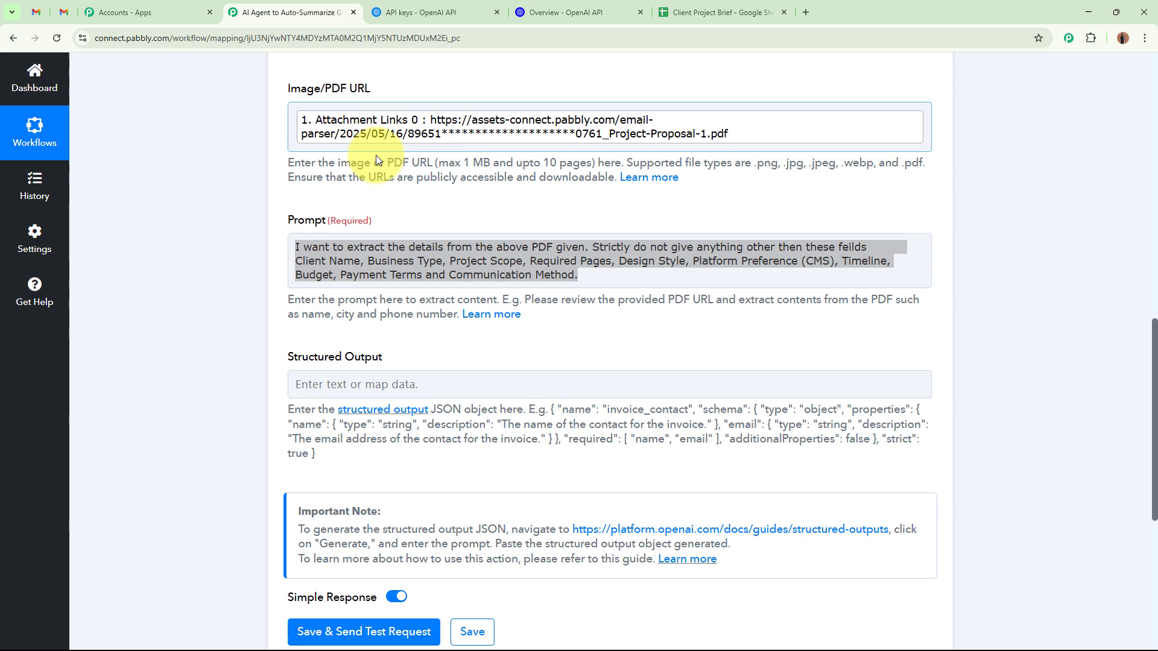
{"action": "left_click", "coordinate": [531, 260]}
{"action": "left_click", "coordinate": [233, 262]}
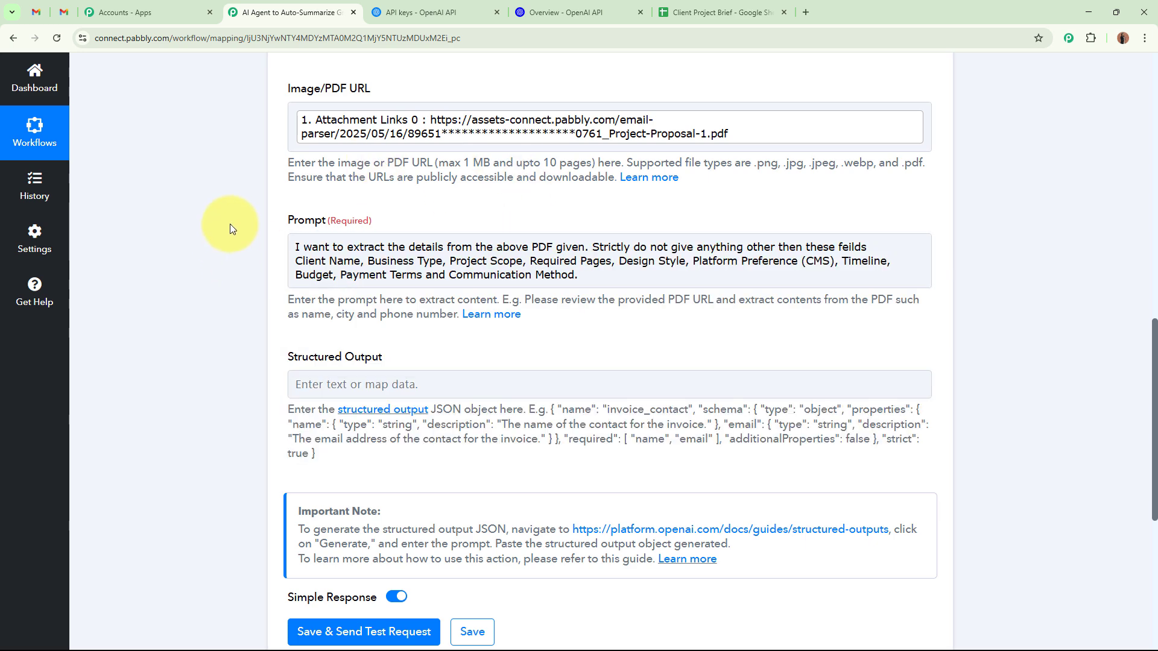
{"action": "scroll", "coordinate": [230, 223], "scroll_direction": "down", "scroll_amount": 3}
{"action": "scroll", "coordinate": [230, 223], "scroll_direction": "up", "scroll_amount": 2}
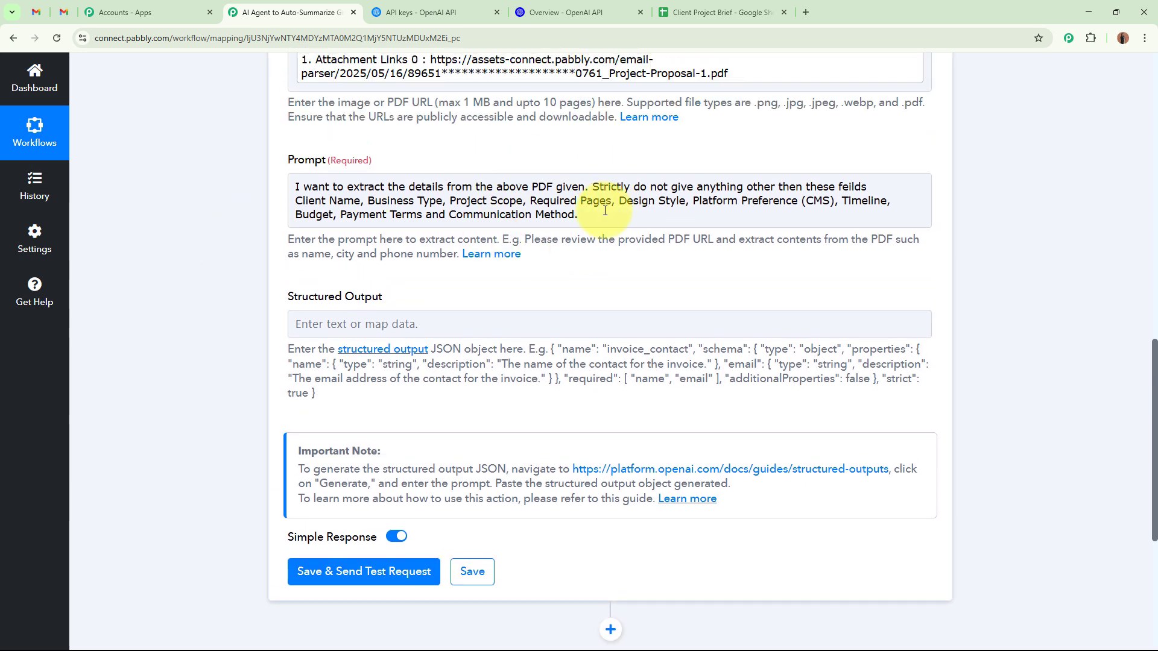
{"action": "scroll", "coordinate": [505, 285], "scroll_direction": "down", "scroll_amount": 2}
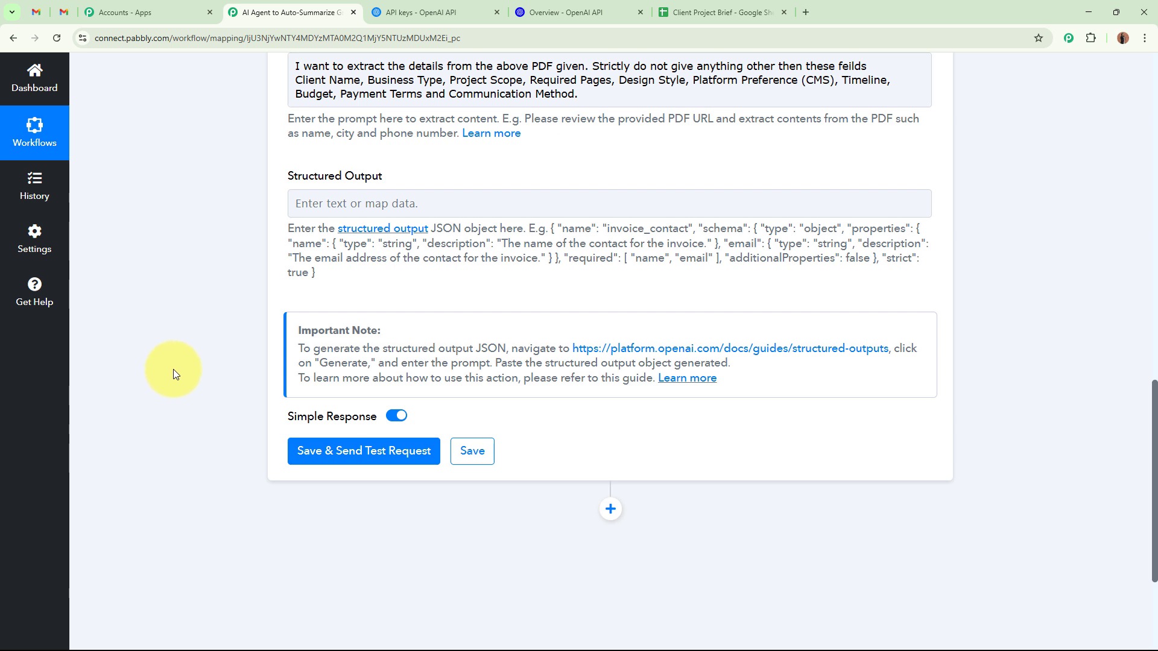
Review the Structured Output field and its important note, and open the linked OpenAI structured outputs guide.
{"action": "scroll", "coordinate": [923, 193], "scroll_direction": "up", "scroll_amount": 1}
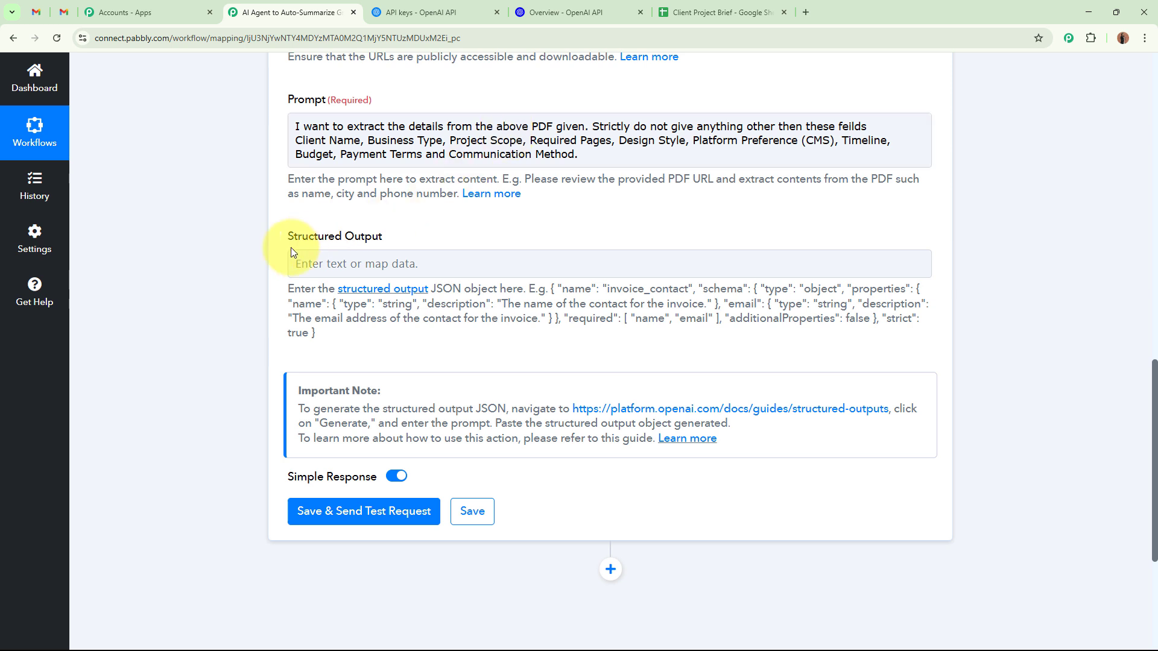
{"action": "left_click_drag", "start_coordinate": [278, 240], "coordinate": [422, 238]}
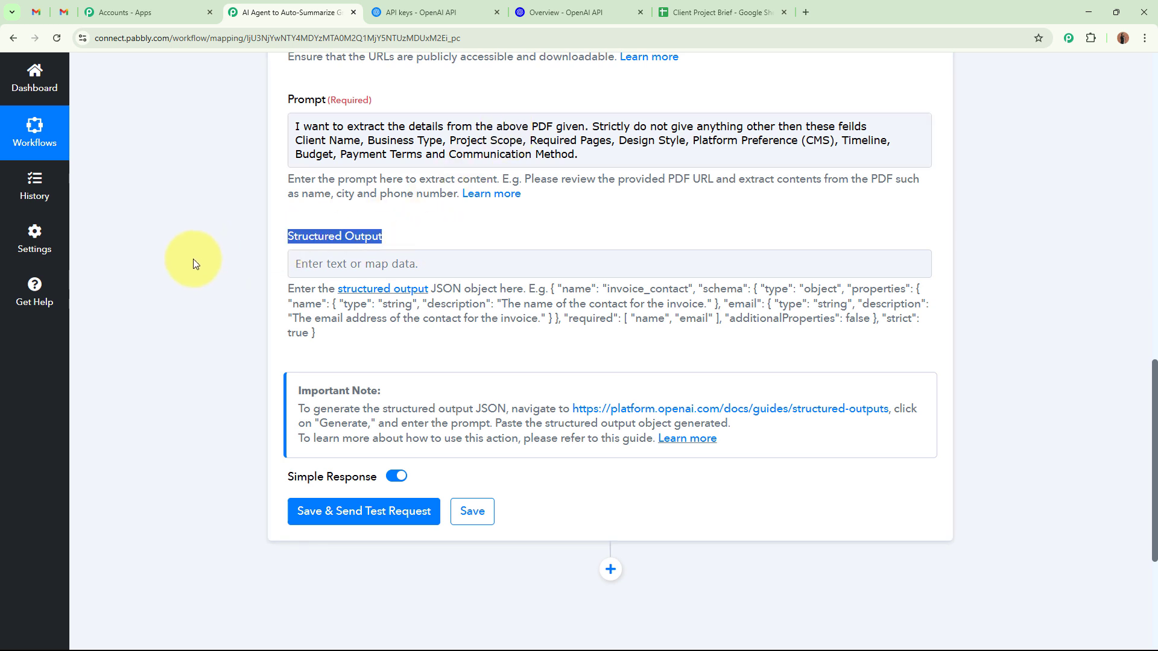
{"action": "left_click", "coordinate": [362, 263]}
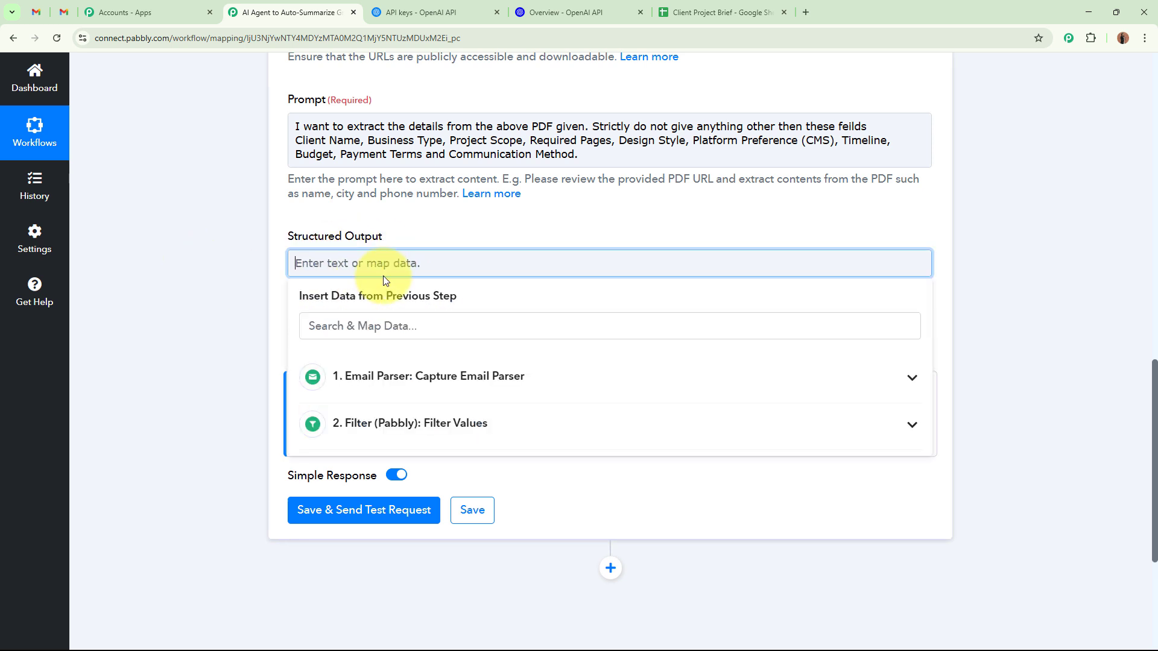
{"action": "left_click", "coordinate": [208, 255]}
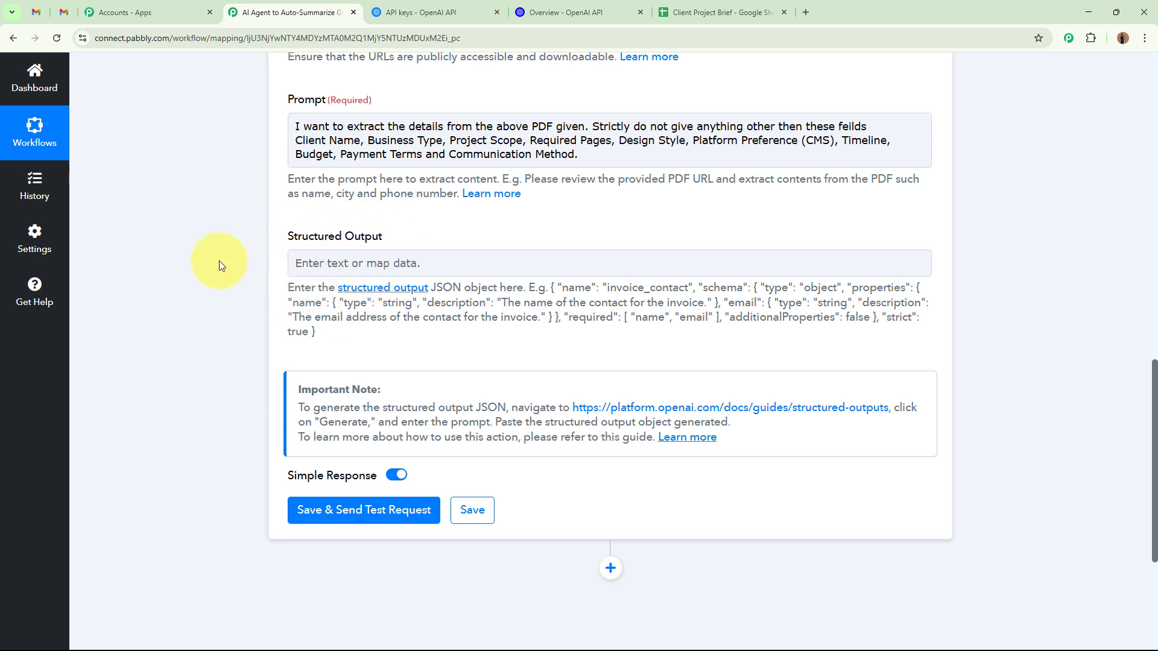
{"action": "scroll", "coordinate": [205, 256], "scroll_direction": "down", "scroll_amount": 2}
{"action": "left_click_drag", "start_coordinate": [295, 269], "coordinate": [384, 269]}
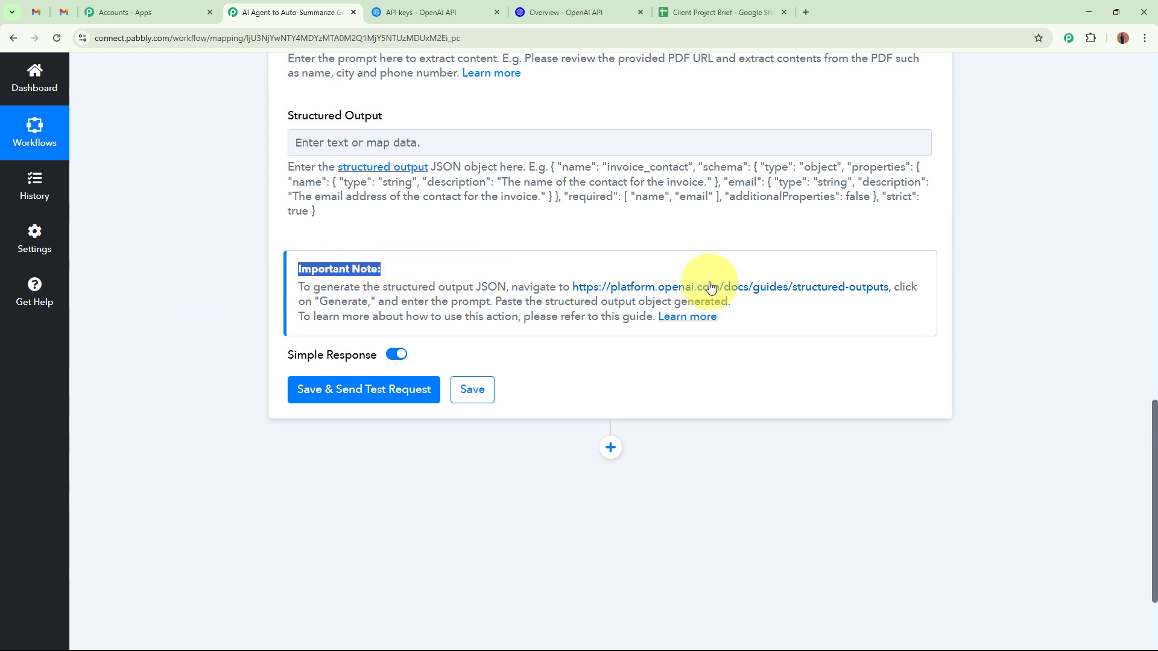
{"action": "left_click", "coordinate": [765, 289]}
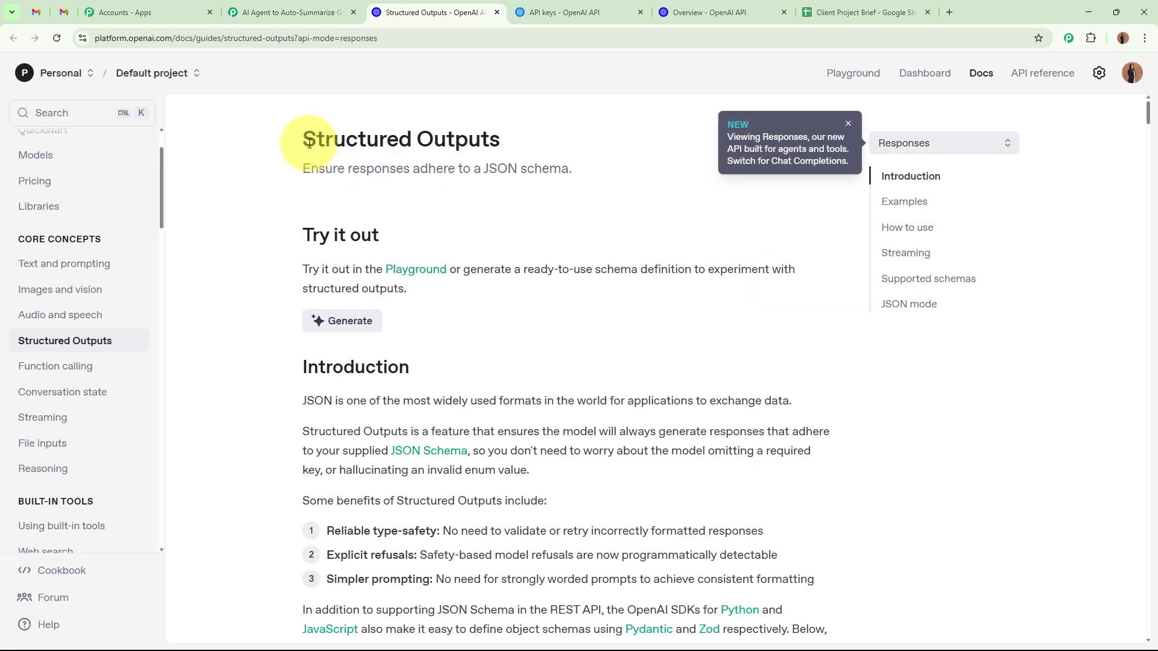
Open the prompt box for generating a ready-to-use JSON schema in the Structured Outputs guide.
{"action": "left_click_drag", "start_coordinate": [303, 143], "coordinate": [548, 152]}
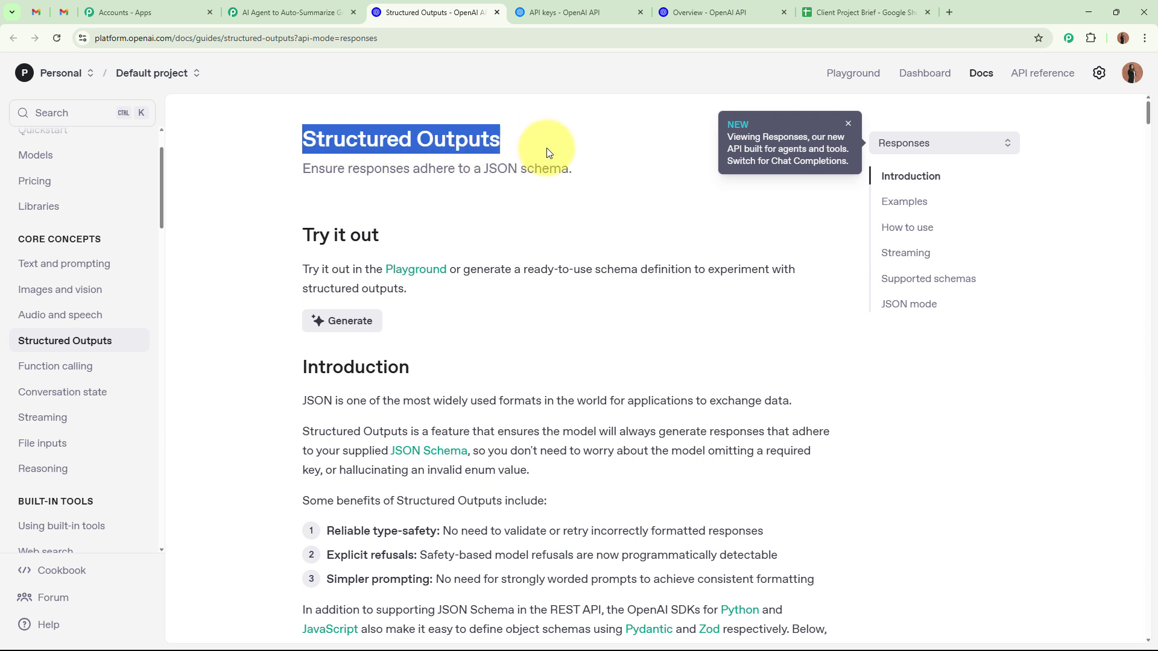
{"action": "left_click", "coordinate": [584, 305]}
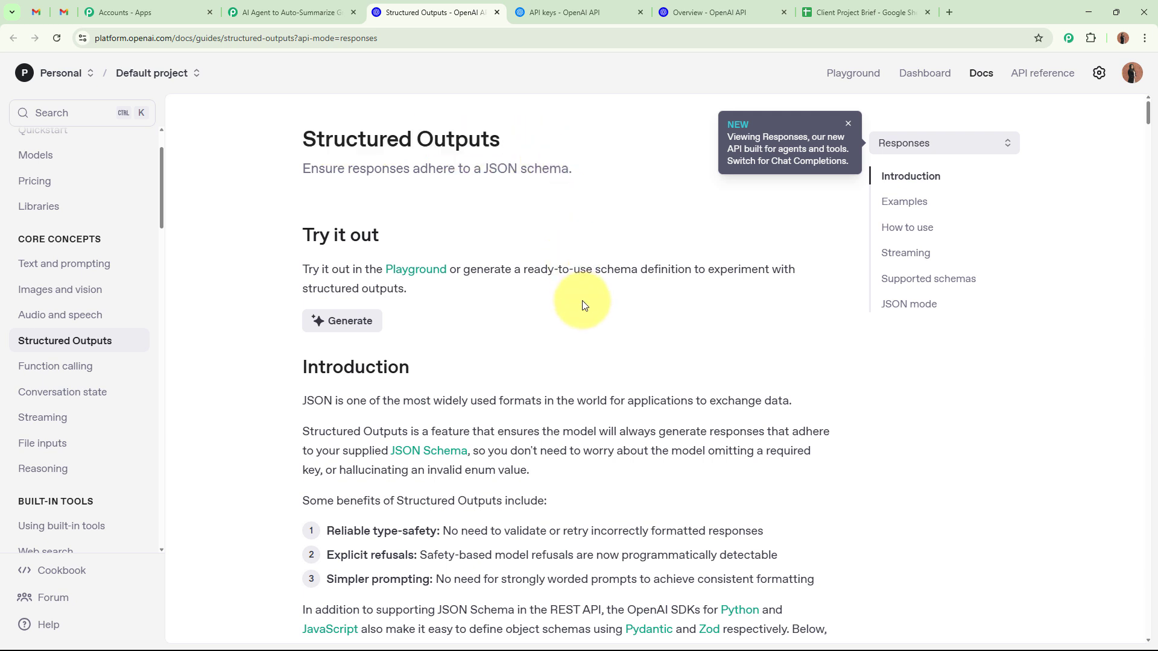
{"action": "left_click", "coordinate": [363, 325]}
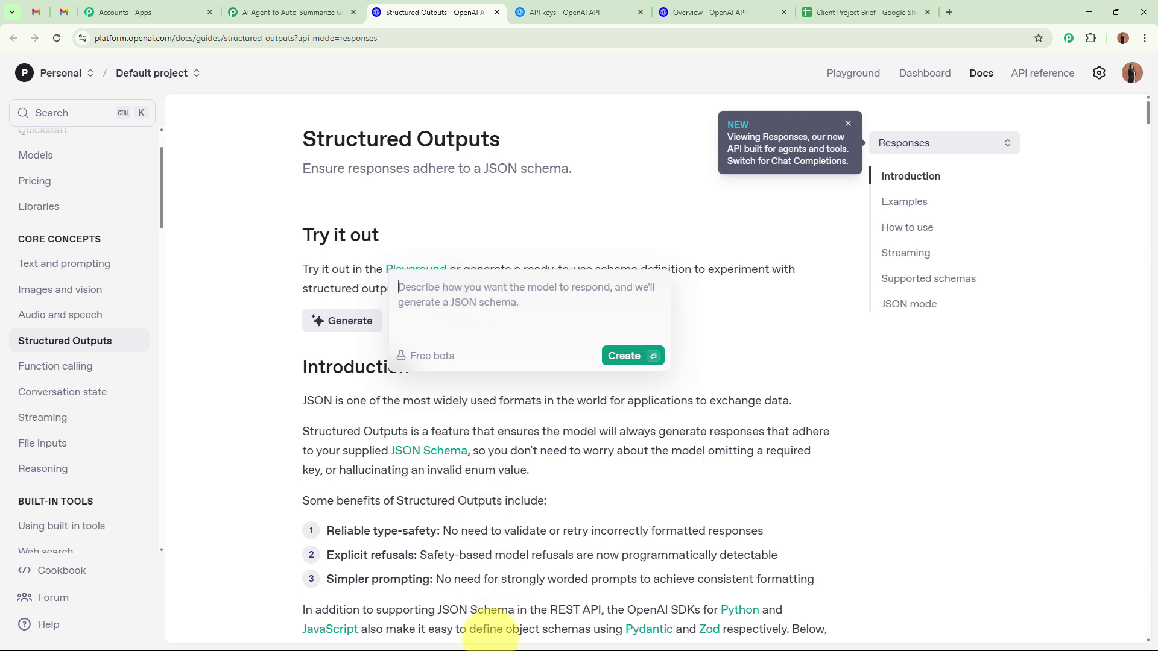
Open a blank Notepad document, maximize its window, and minimize it to return to the browser.
{"action": "left_click", "coordinate": [468, 636]}
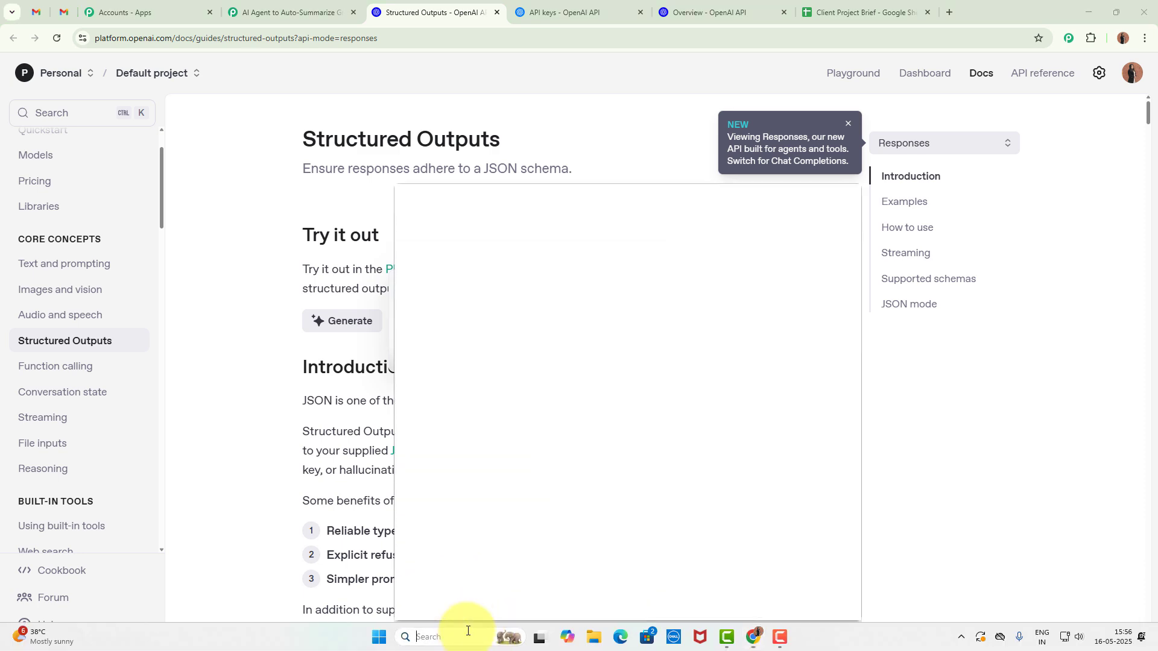
{"action": "type", "text": "not"}
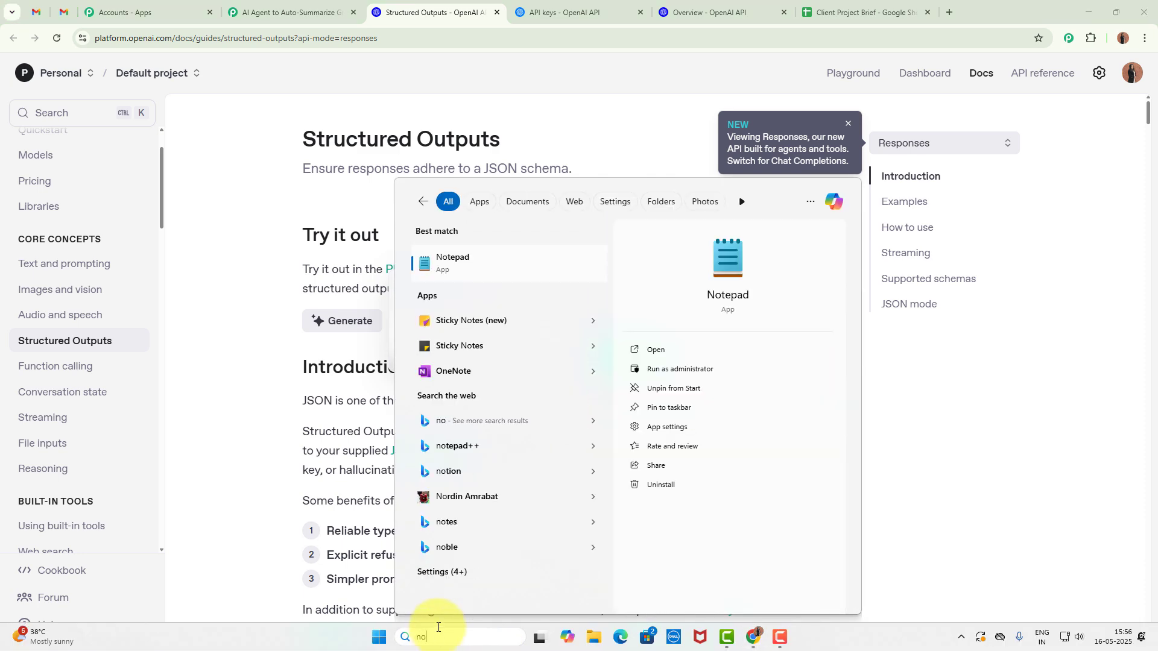
{"action": "left_click", "coordinate": [538, 266]}
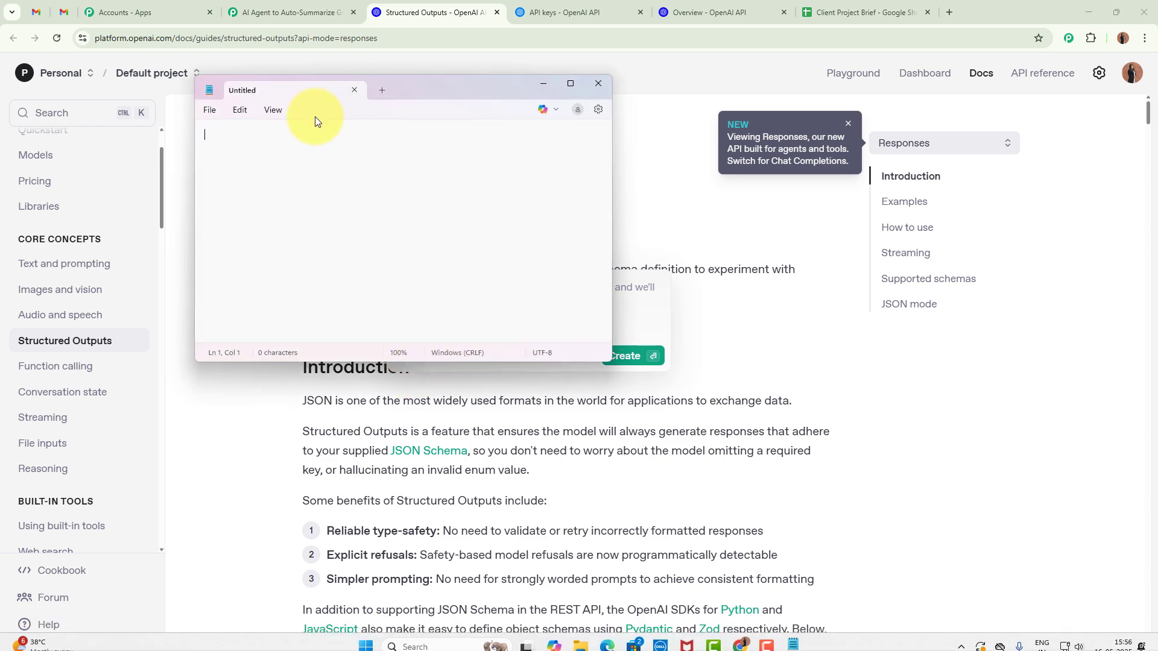
{"action": "left_click", "coordinate": [571, 82]}
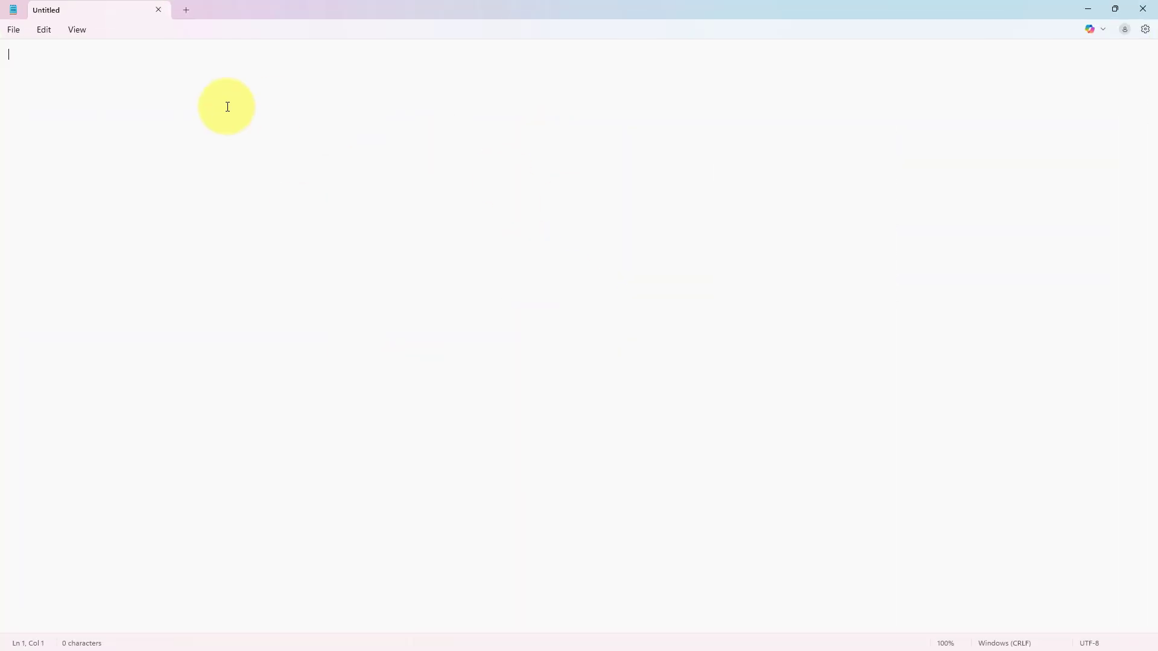
{"action": "left_click", "coordinate": [1087, 9]}
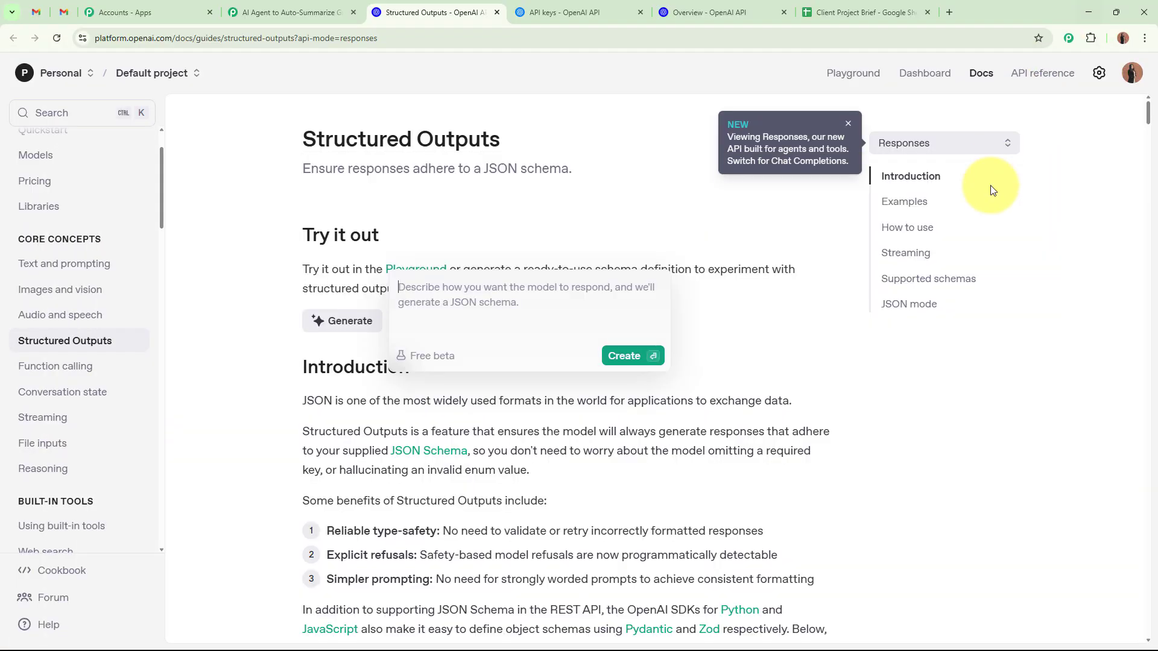
Copy "Client Name" from the Pabbly Connect extraction prompt and paste it into the blank Notepad document.
{"action": "left_click", "coordinate": [271, 12]}
{"action": "scroll", "coordinate": [530, 308], "scroll_direction": "up", "scroll_amount": 5}
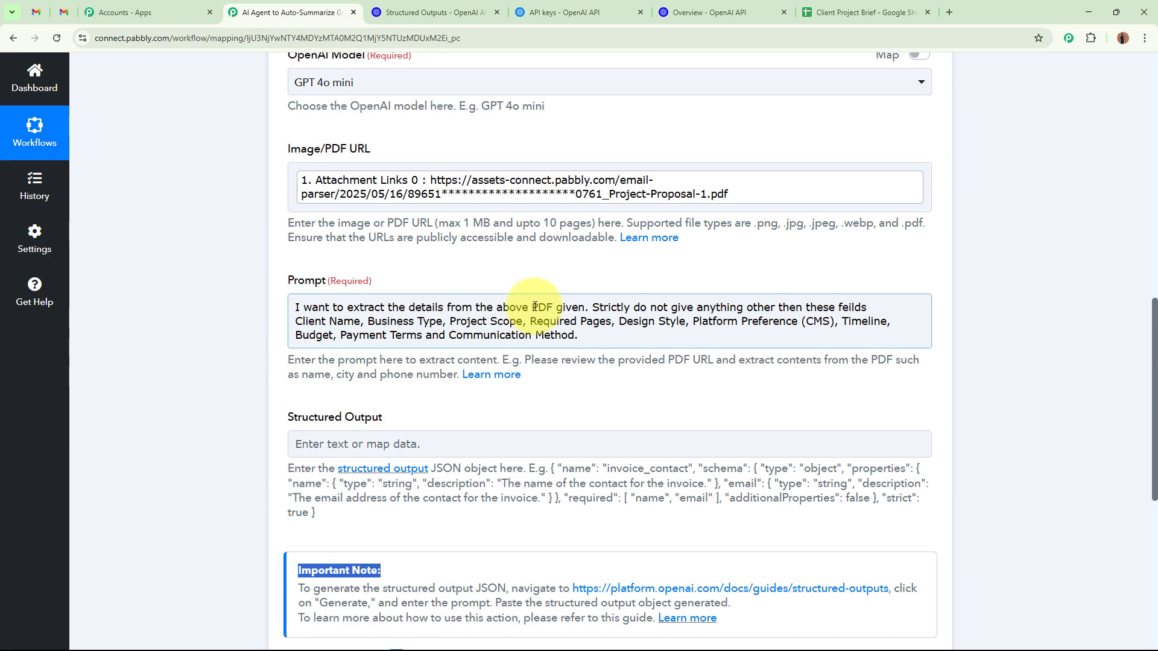
{"action": "left_click_drag", "start_coordinate": [296, 322], "coordinate": [359, 321]}
{"action": "key", "text": "ctrl+c"}
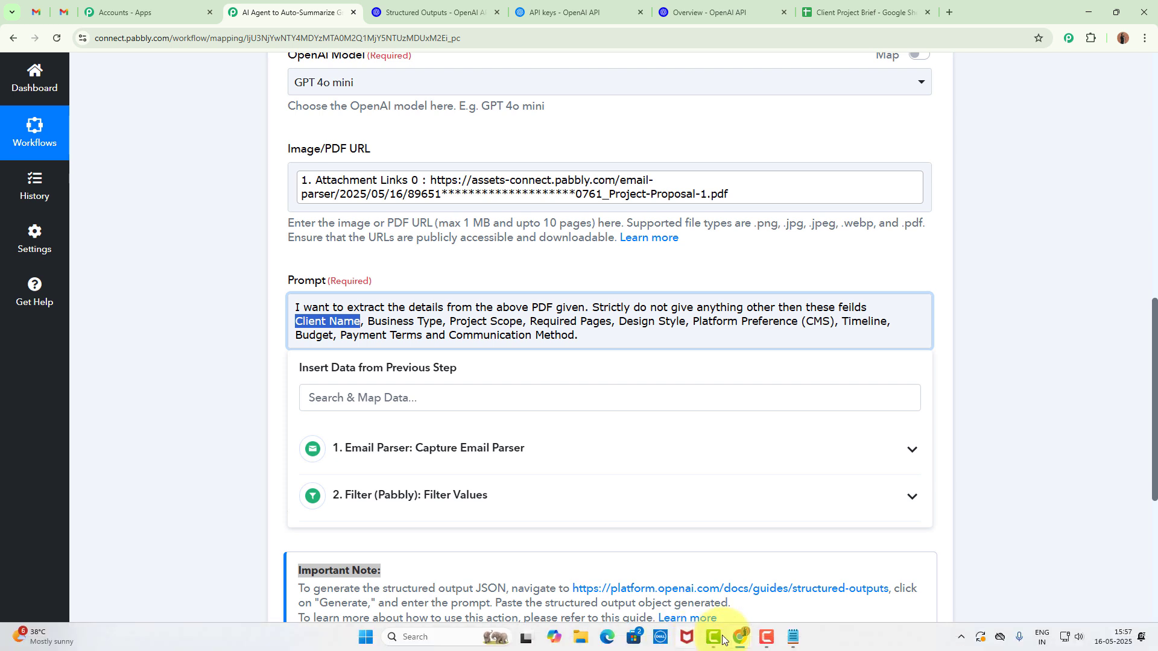
{"action": "left_click", "coordinate": [793, 637]}
{"action": "key", "text": "ctrl+v"}
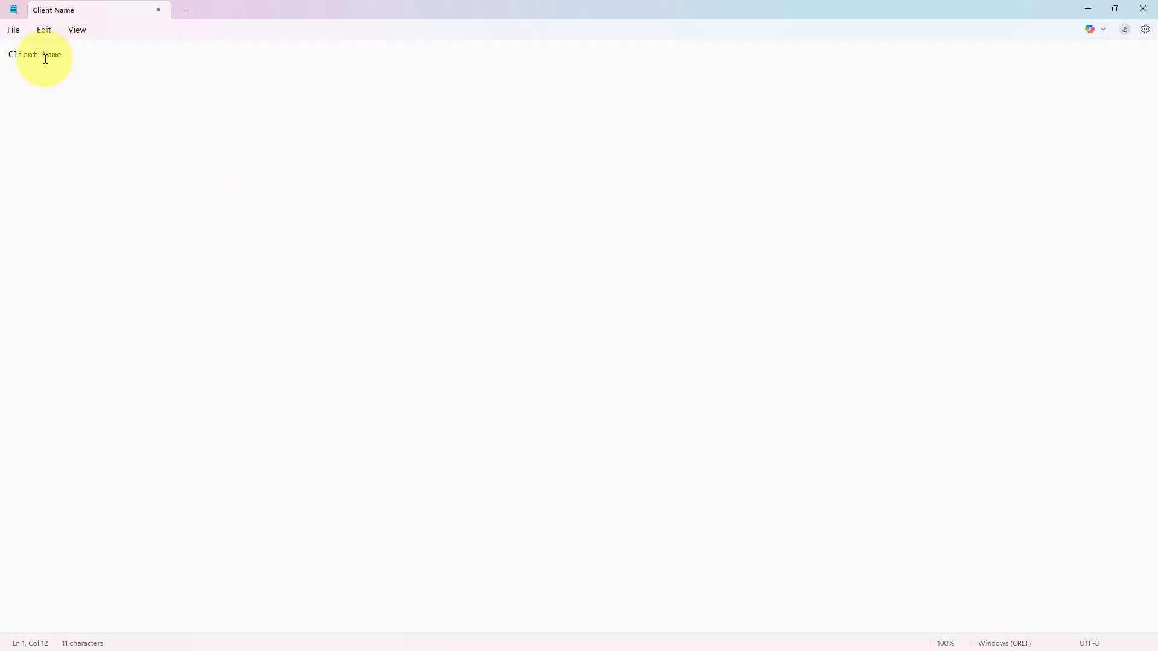
Add "Type of Text" and "The full name of the client or company requesting the project." on separate lines below Client Name.
{"action": "key", "text": "Return"}
{"action": "type", "text": "Type of Text"}
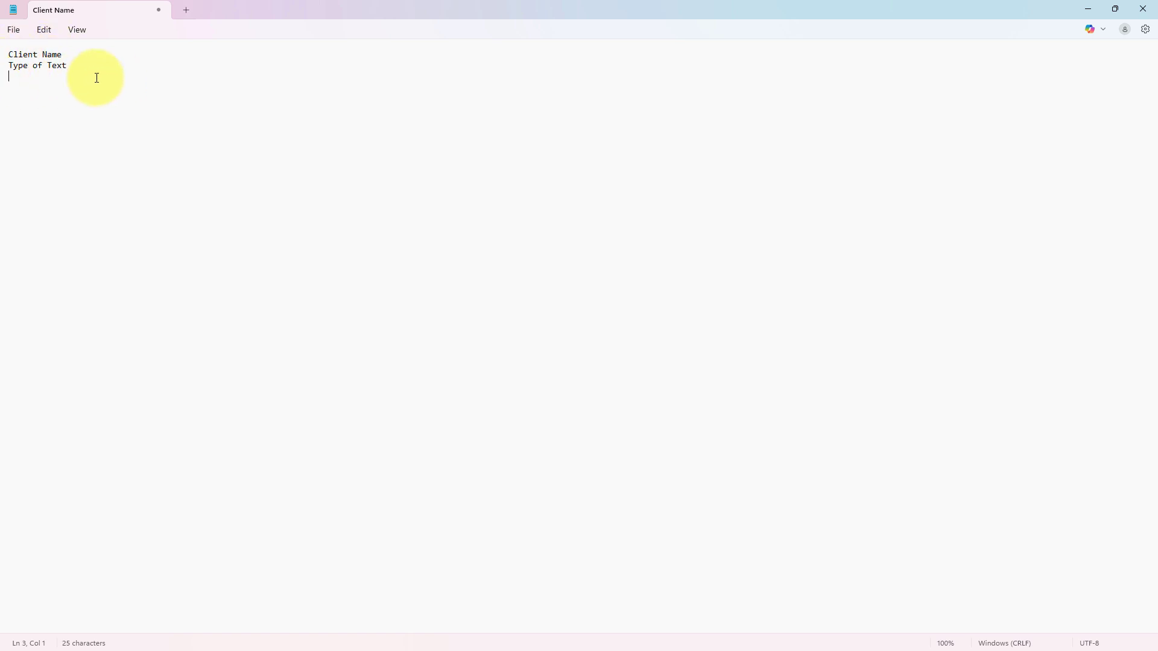
{"action": "type", "text": "The full name of the client or company requesting the project."}
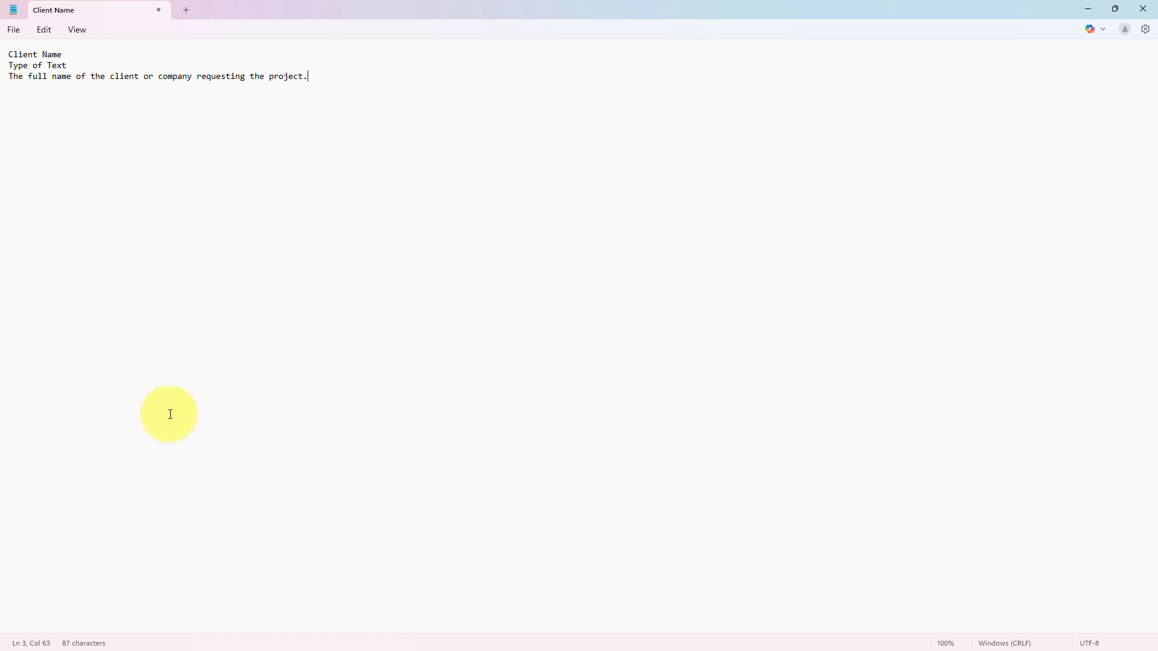
Add type and description entries for the other nine prompt fields: Project Scope and Payment Terms as Array, Budget as Numeric, the rest as Text.
{"action": "type", "text": "Business Type Type of Text The category or industry of the client’s business (e.g., Home Décor, Interior Design).  Project Scope Type of Array A brief description or list of key deliverables and services requested for the project (e.g., Website design, UI/UX, Responsive design).  Required Pages Type of Text A list of website pages to be included, such as: Homepage, About Us, Services, Portfolio, Blog and Contact  Design Style Type of Text The preferred aesthetic for the website, for example: Minimalistic, Modern, Elegant.  Platform Preference (CMS) Type of Text The client’s preferred content management system or platform, such as WordPress, Webflow, or Custom.  Timeline Type of Text Expected project duration or deadline (e.g., 3 weeks, from start date to end date).  Budget Type of Numeric The total allocated budget for the project (e.g., 50000 INR).  Payment Terms Type of Array The payment schedule or conditions, such as: 50% upfront or 50% after project completion  Communication Method Type of Text Preferred channels for project updates and communication, such as: Email, WhatsApp or Phone calls"}
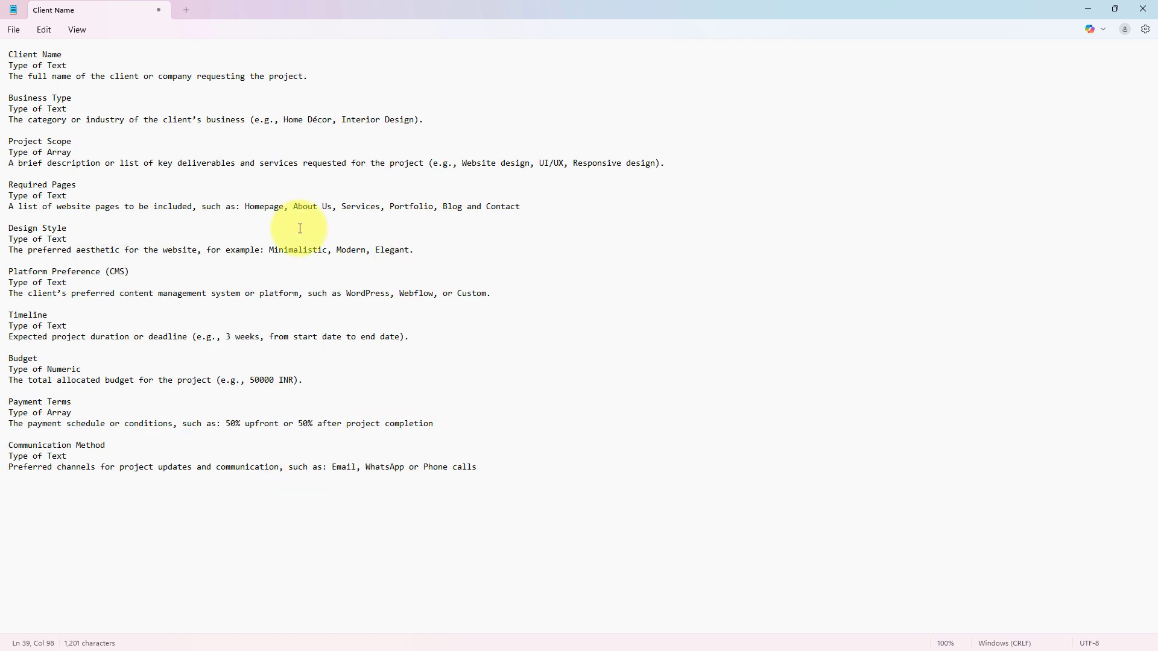
Review the names and data types of the field definitions from Client Name through Communication Method.
{"action": "left_click_drag", "start_coordinate": [11, 54], "coordinate": [63, 55]}
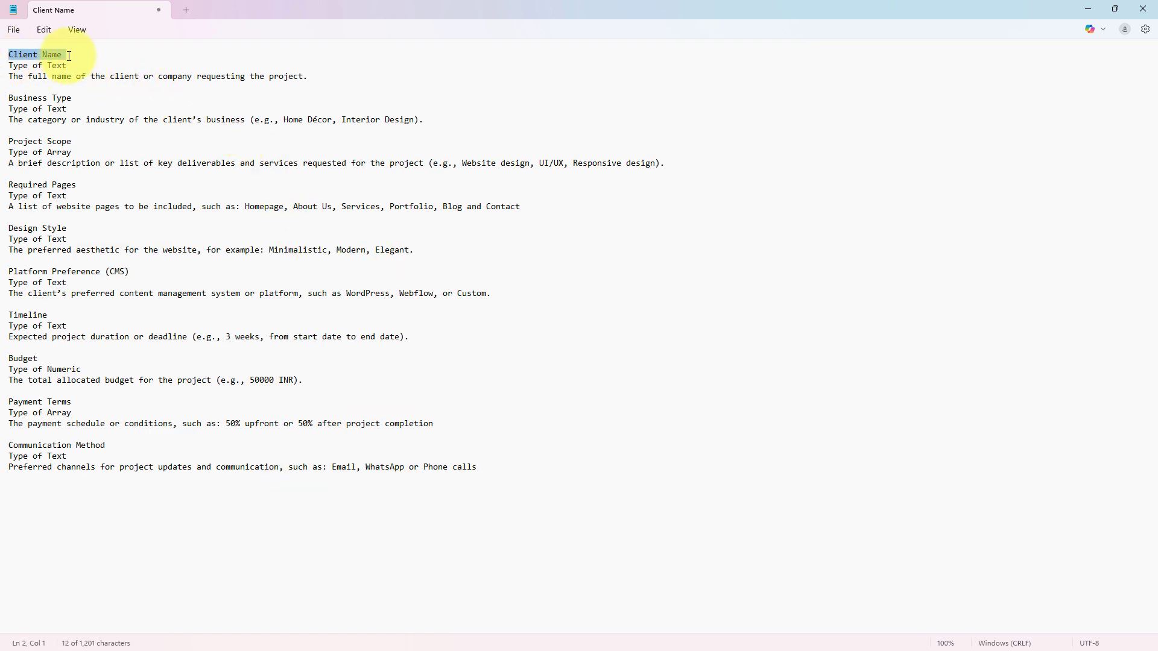
{"action": "left_click_drag", "start_coordinate": [9, 98], "coordinate": [90, 99]}
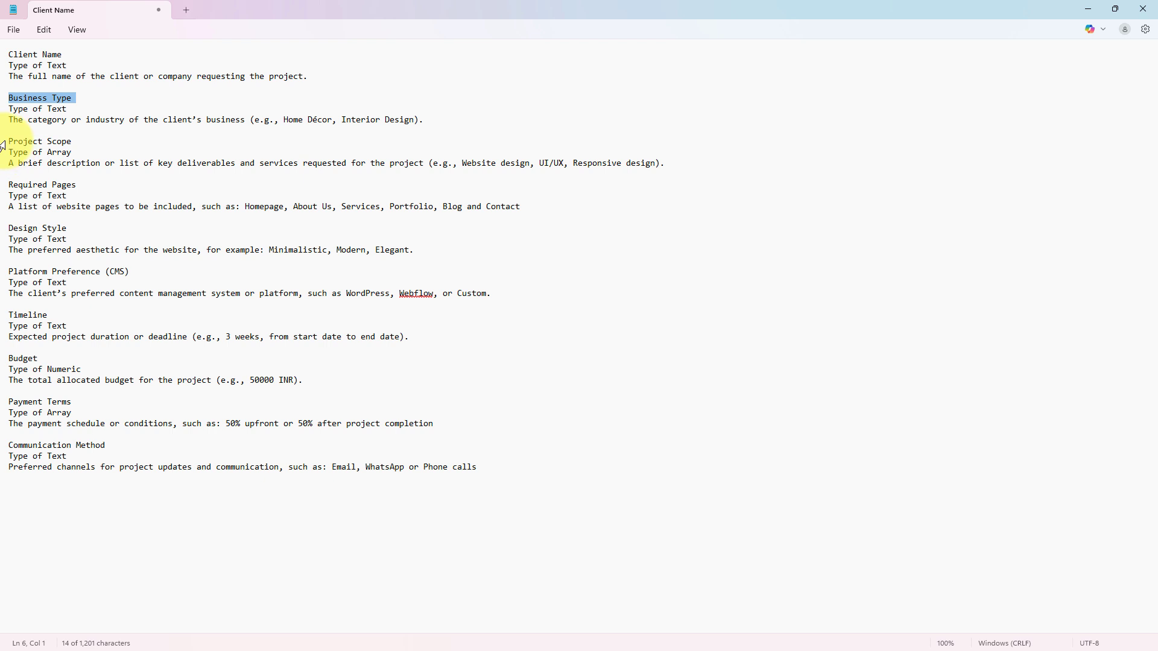
{"action": "left_click_drag", "start_coordinate": [10, 141], "coordinate": [83, 144]}
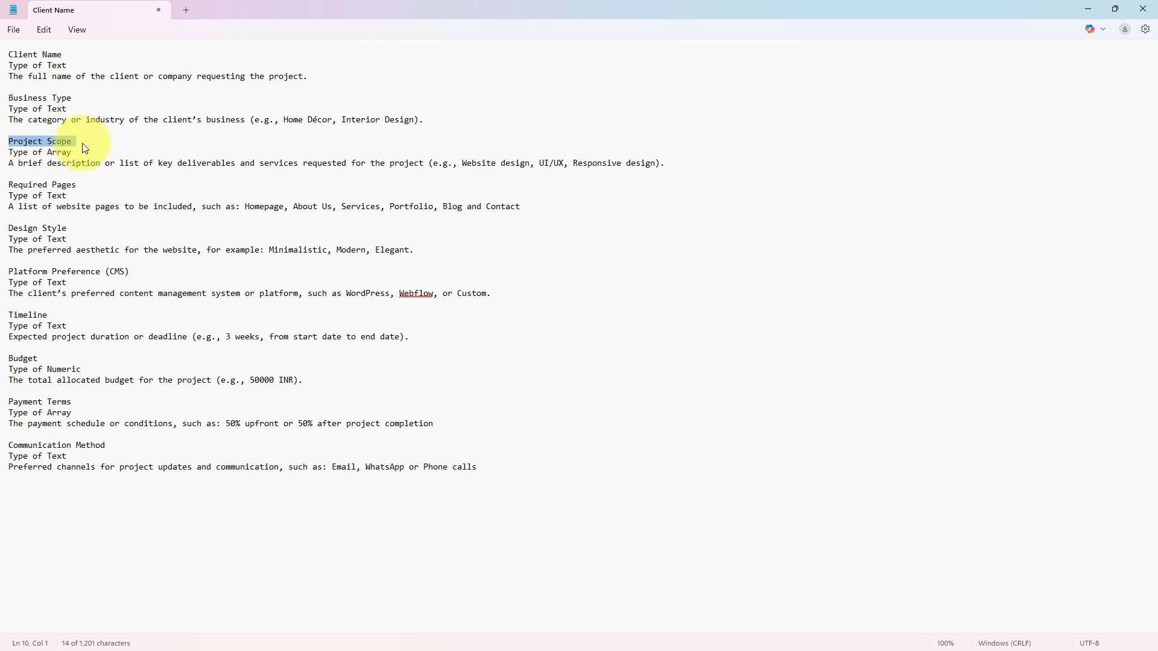
{"action": "left_click_drag", "start_coordinate": [10, 152], "coordinate": [82, 154]}
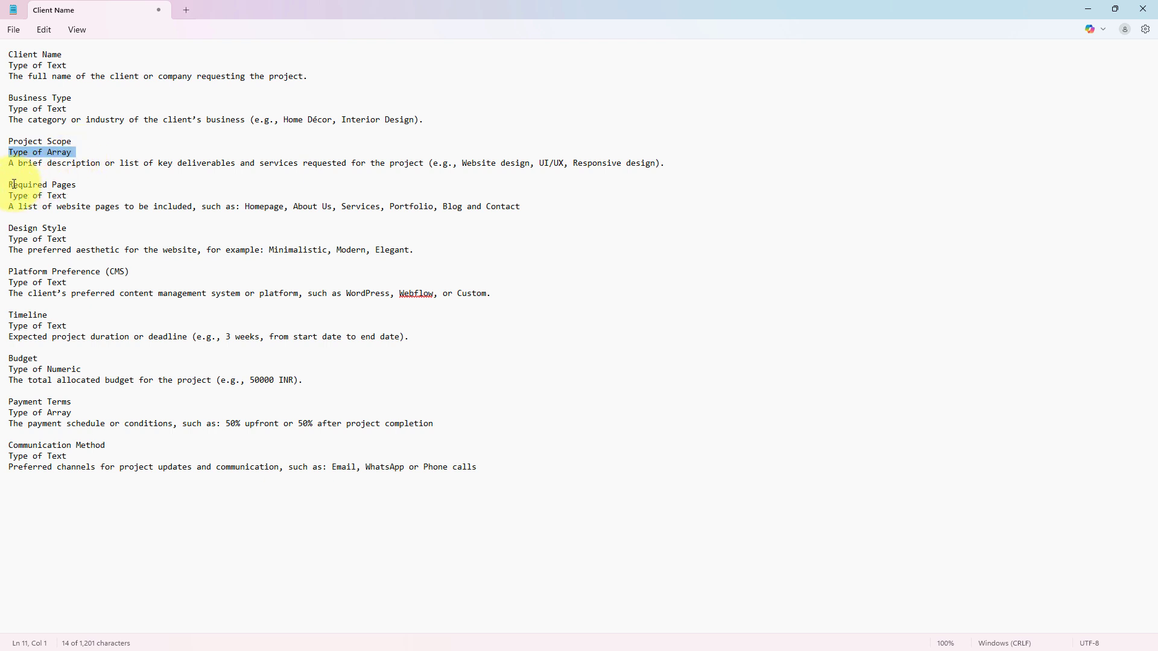
{"action": "left_click_drag", "start_coordinate": [12, 184], "coordinate": [79, 186]}
{"action": "left_click_drag", "start_coordinate": [8, 229], "coordinate": [72, 232]}
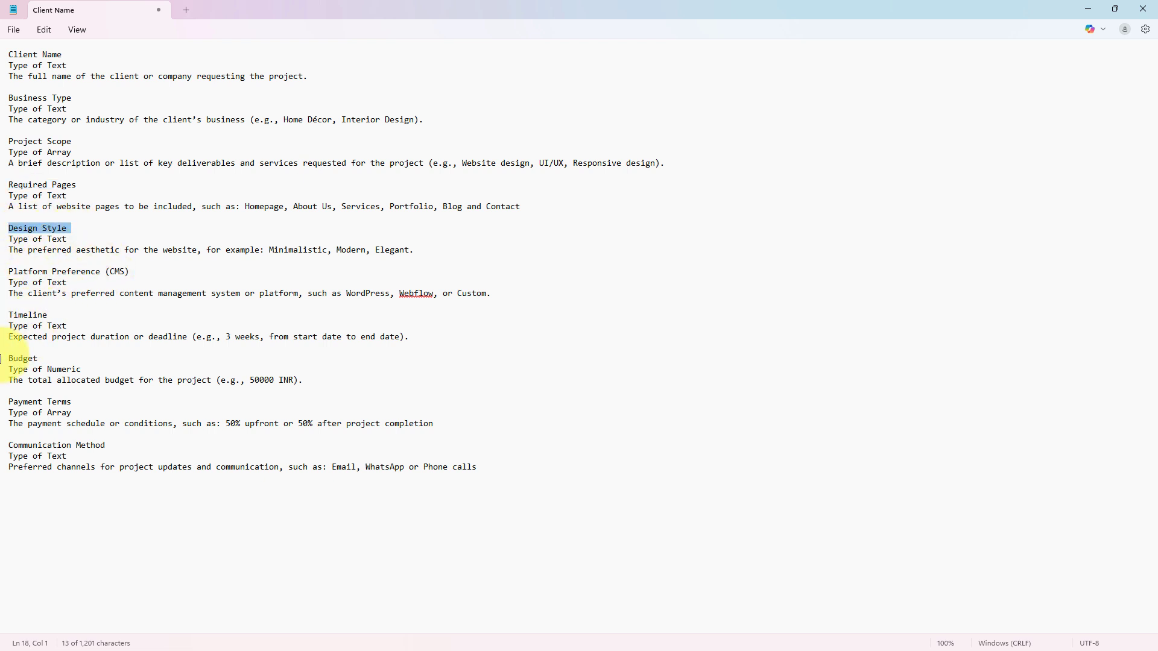
{"action": "left_click_drag", "start_coordinate": [9, 370], "coordinate": [85, 370]}
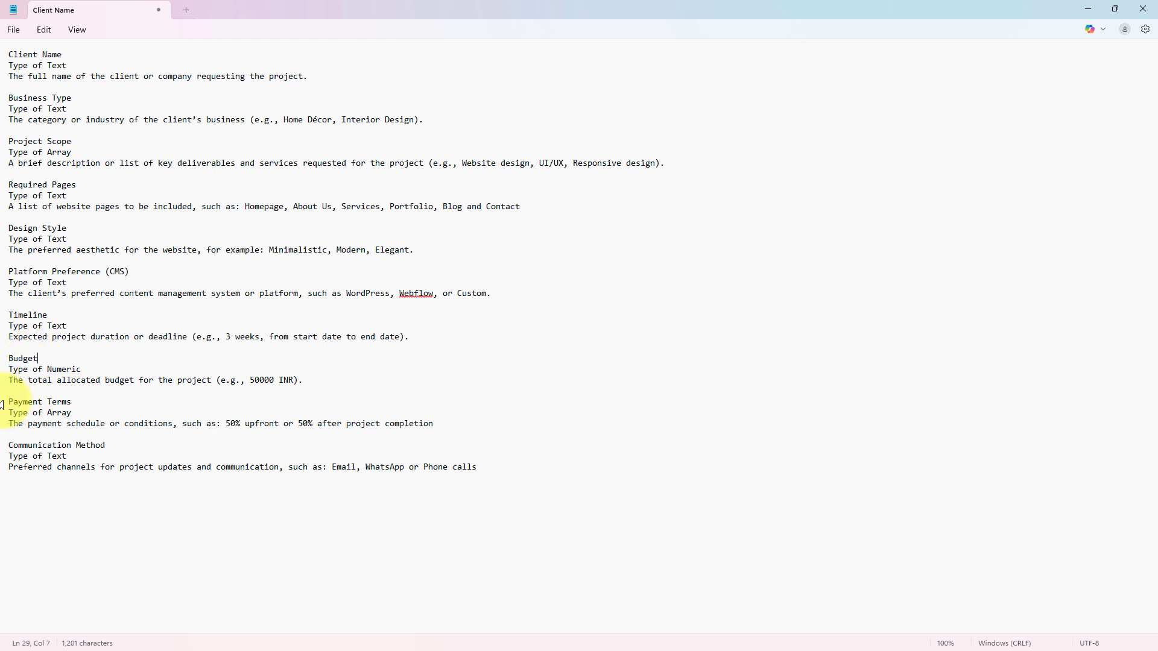
{"action": "left_click_drag", "start_coordinate": [5, 404], "coordinate": [36, 409]}
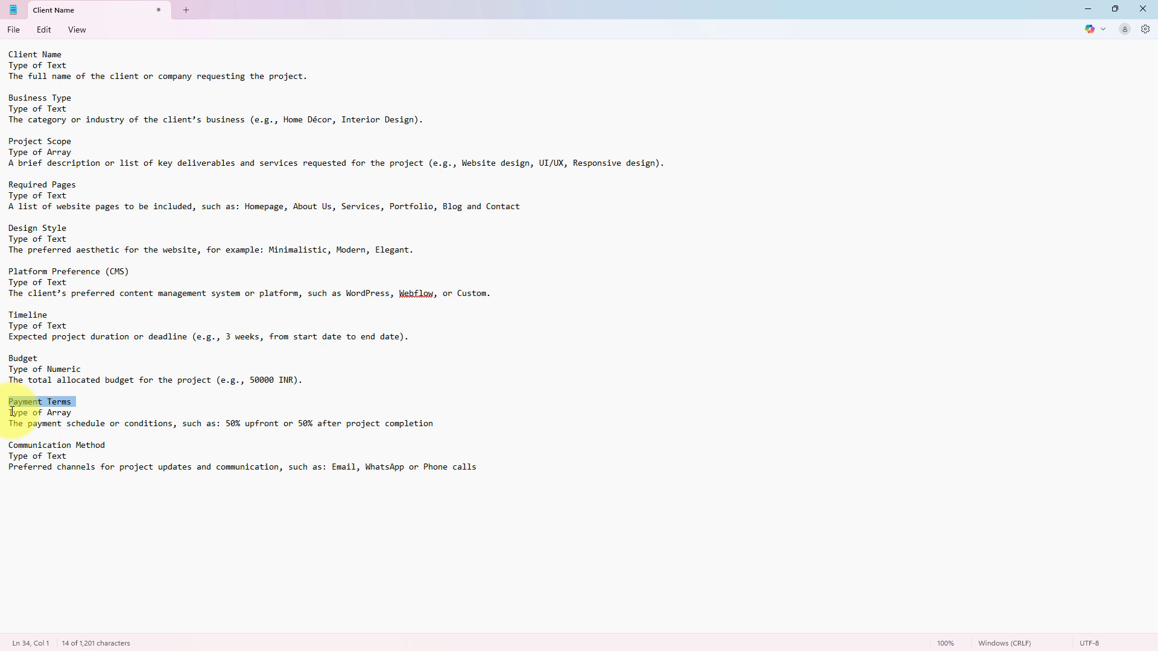
{"action": "left_click_drag", "start_coordinate": [12, 412], "coordinate": [132, 445]}
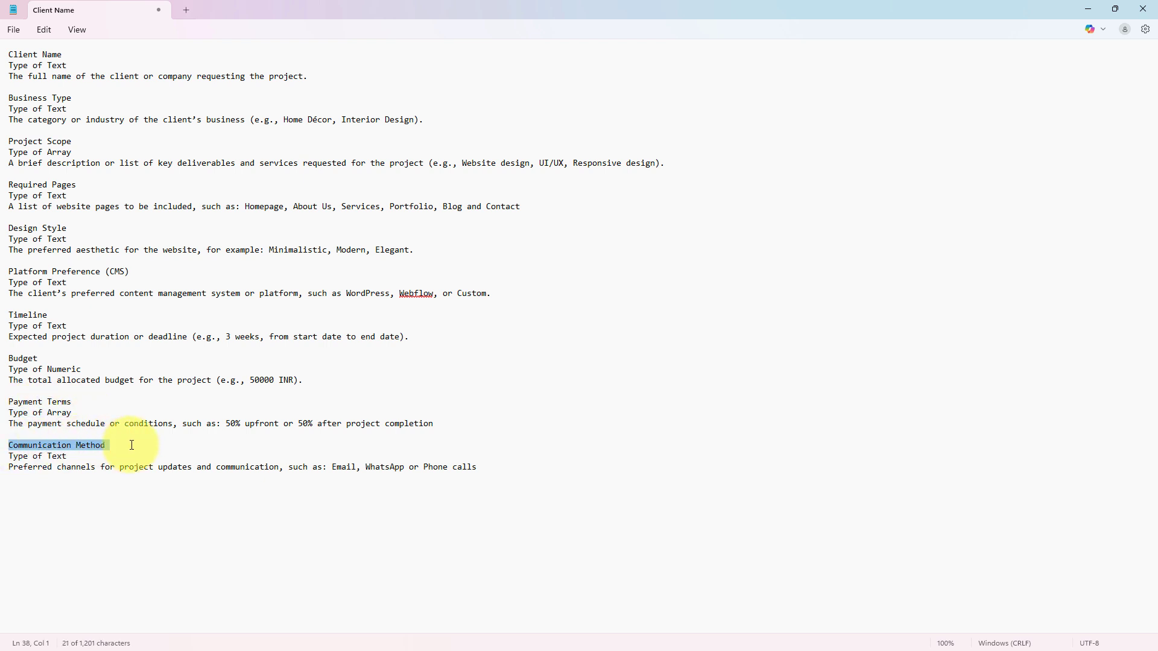
{"action": "left_click", "coordinate": [523, 483]}
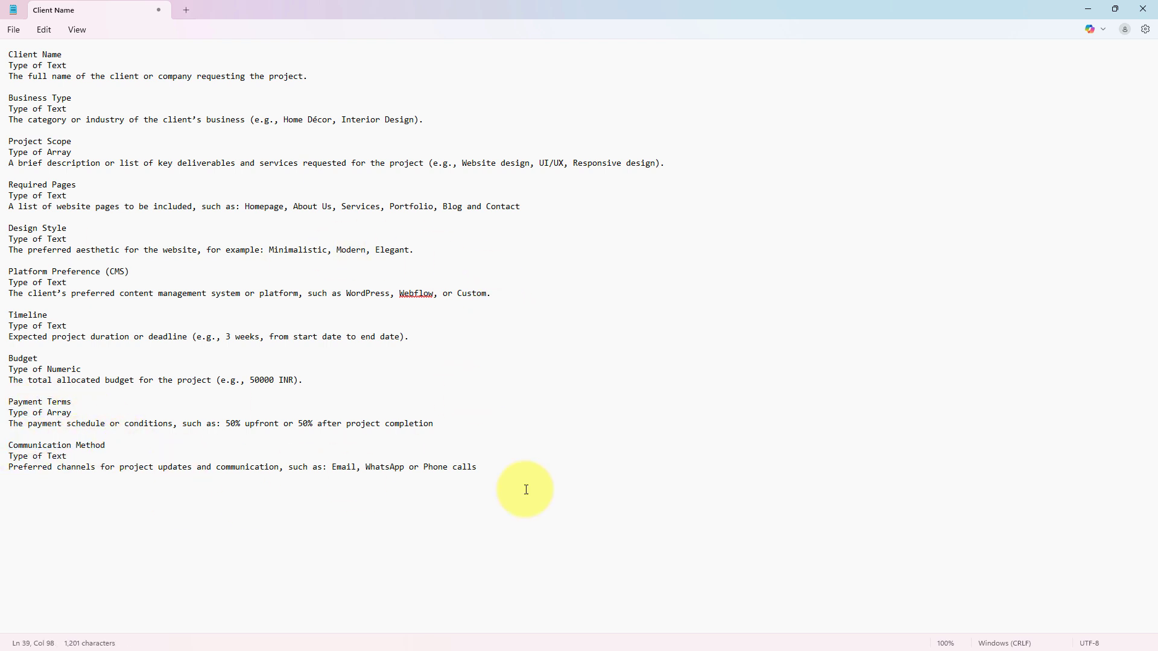
Copy all field definitions from Notepad into the OpenAI schema generator, create the JSON schema and review it.
{"action": "key", "text": "ctrl+a"}
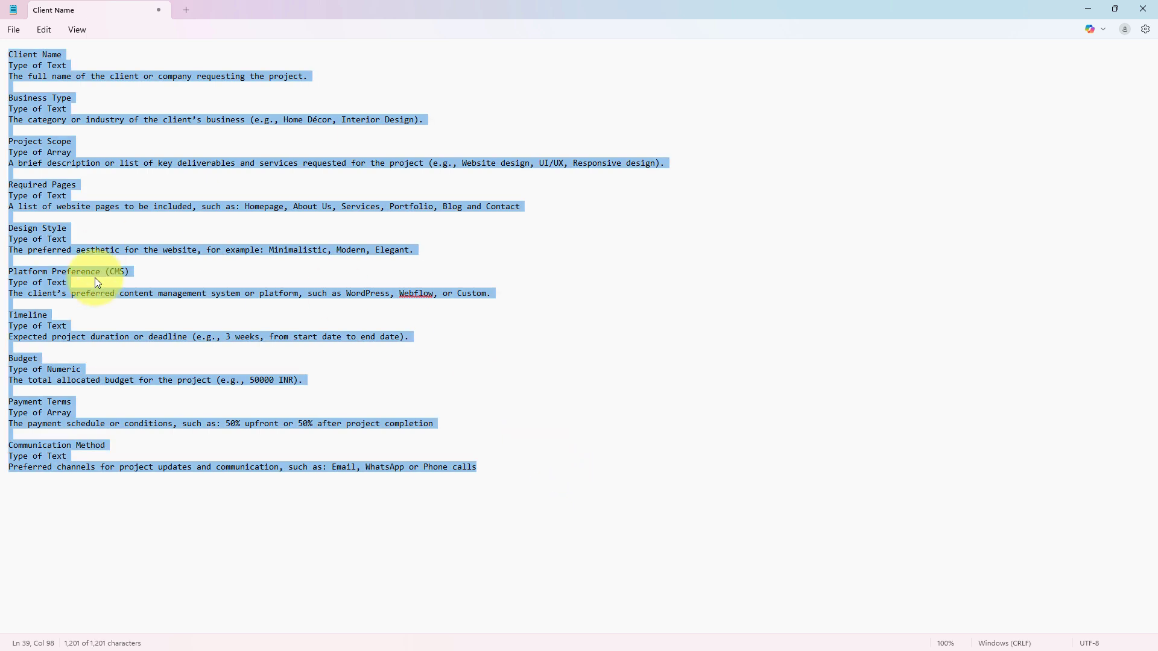
{"action": "left_click", "coordinate": [1080, 12]}
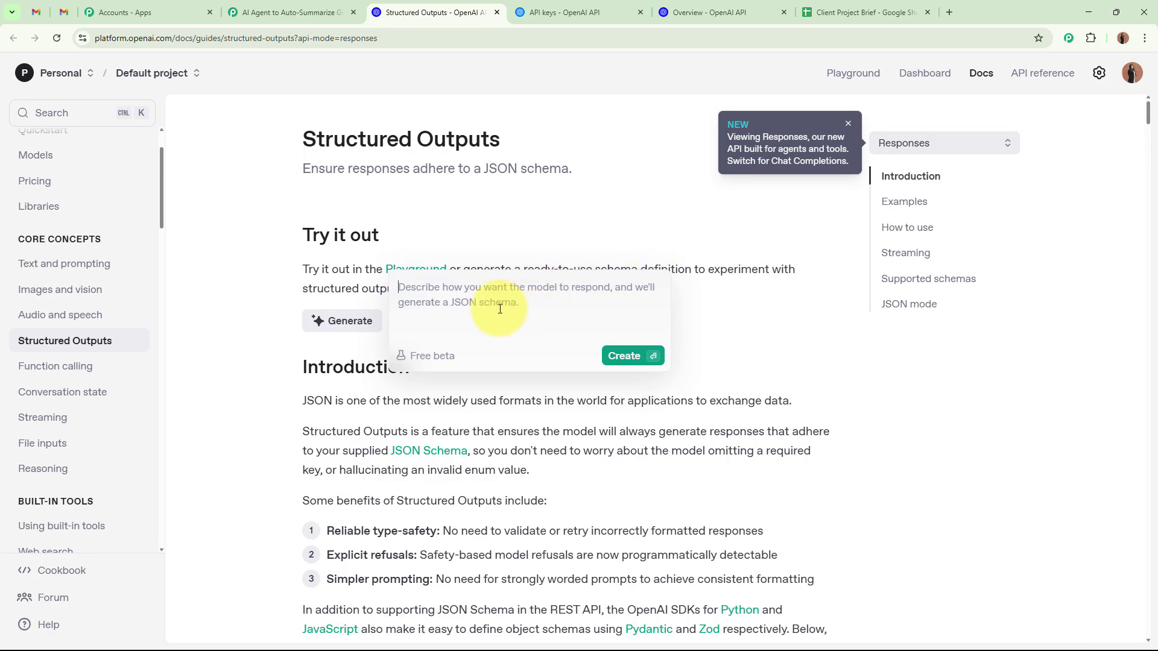
{"action": "left_click", "coordinate": [499, 309]}
{"action": "key", "text": "ctrl+v"}
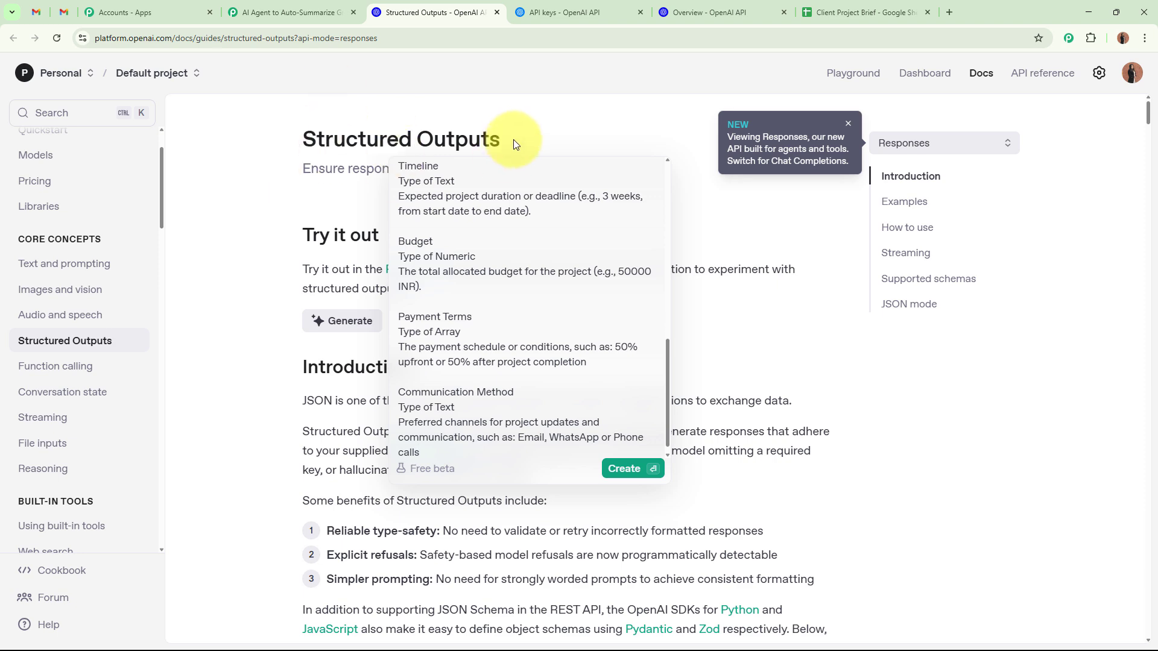
{"action": "left_click", "coordinate": [630, 469]}
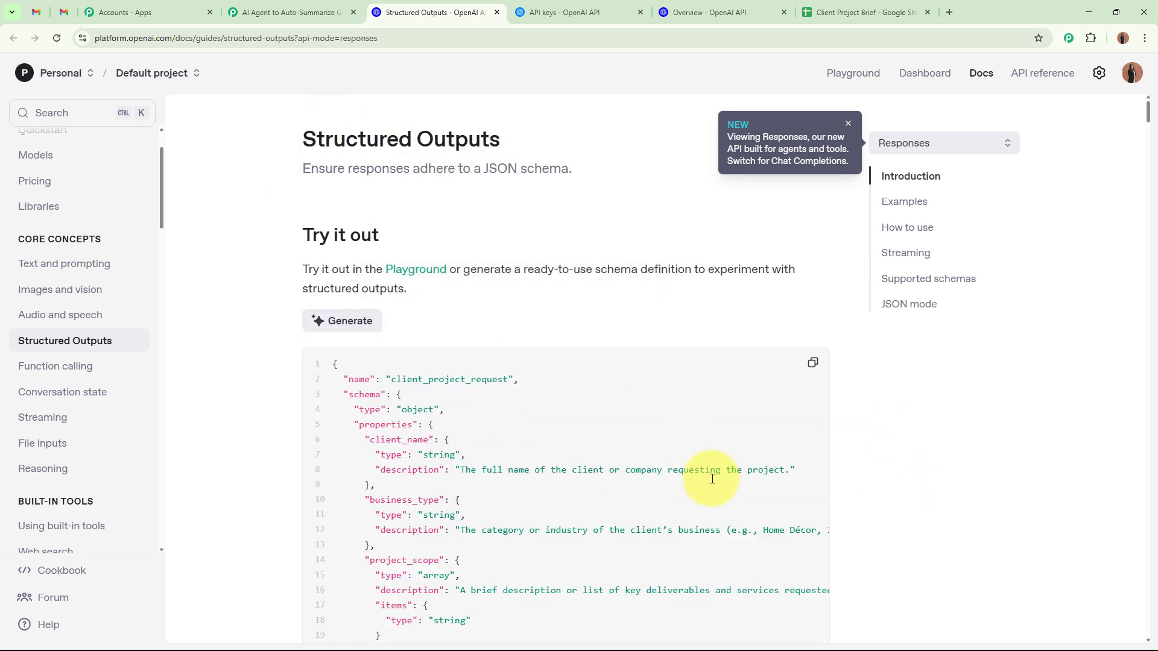
{"action": "scroll", "coordinate": [902, 477], "scroll_direction": "down", "scroll_amount": 12}
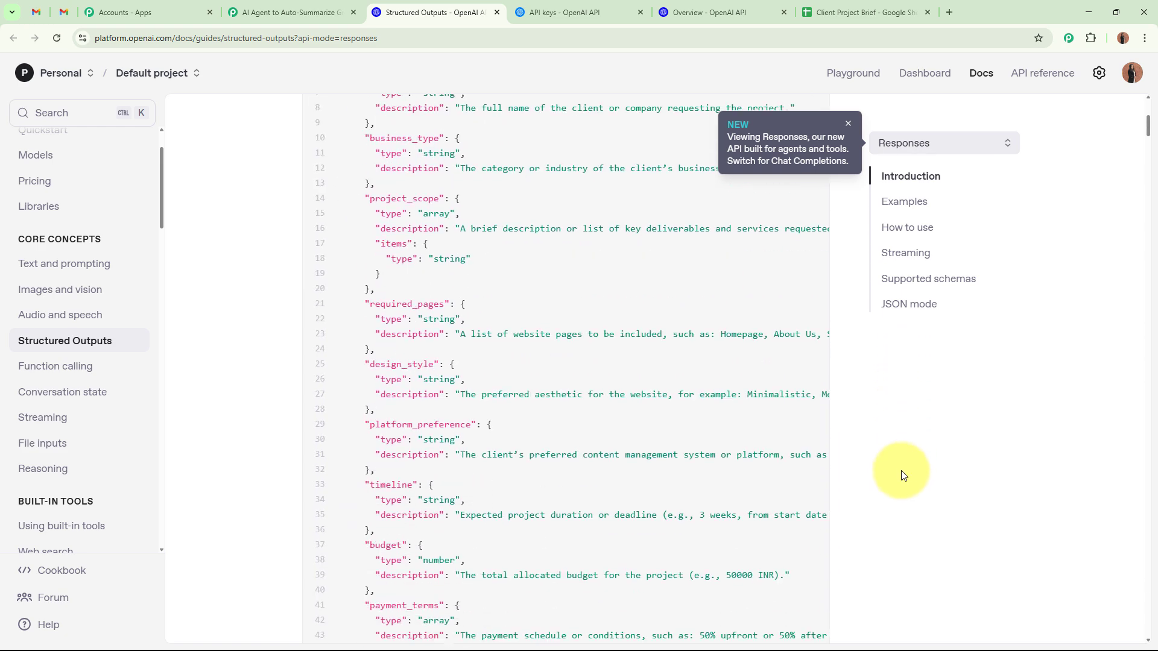
{"action": "scroll", "coordinate": [901, 474], "scroll_direction": "down", "scroll_amount": 3}
{"action": "scroll", "coordinate": [901, 471], "scroll_direction": "up", "scroll_amount": 16}
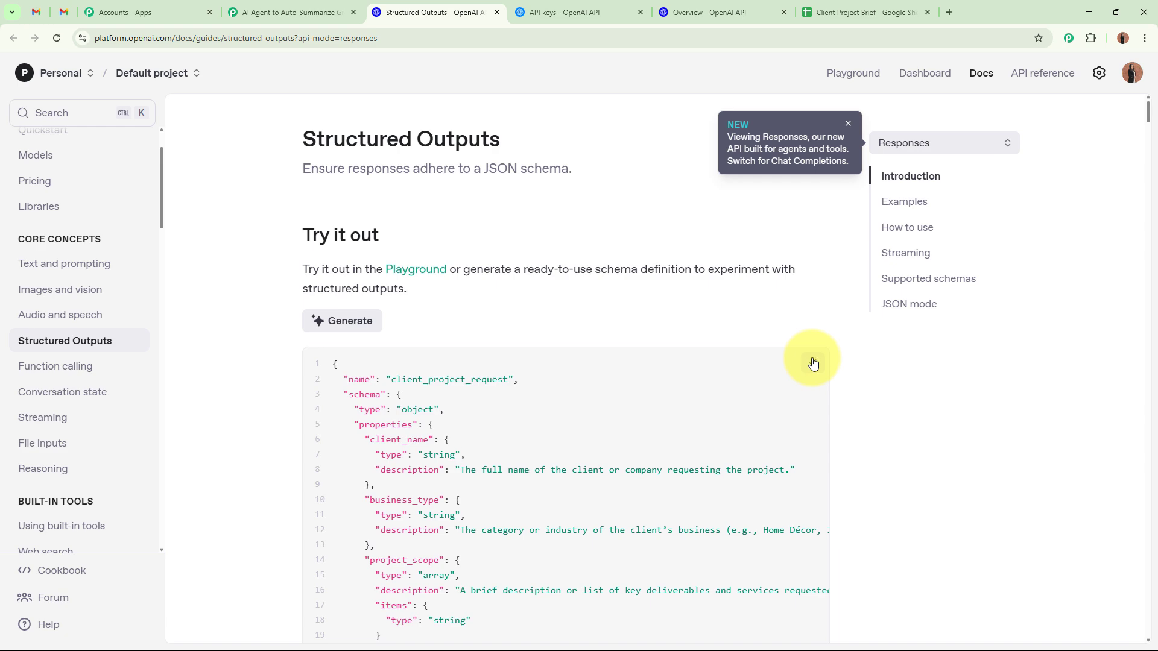
Copy the generated JSON schema from OpenAI and paste it as the structured output of the Pabbly OpenAI step.
{"action": "left_click", "coordinate": [813, 363]}
{"action": "left_click", "coordinate": [337, 12]}
{"action": "left_click", "coordinate": [231, 389]}
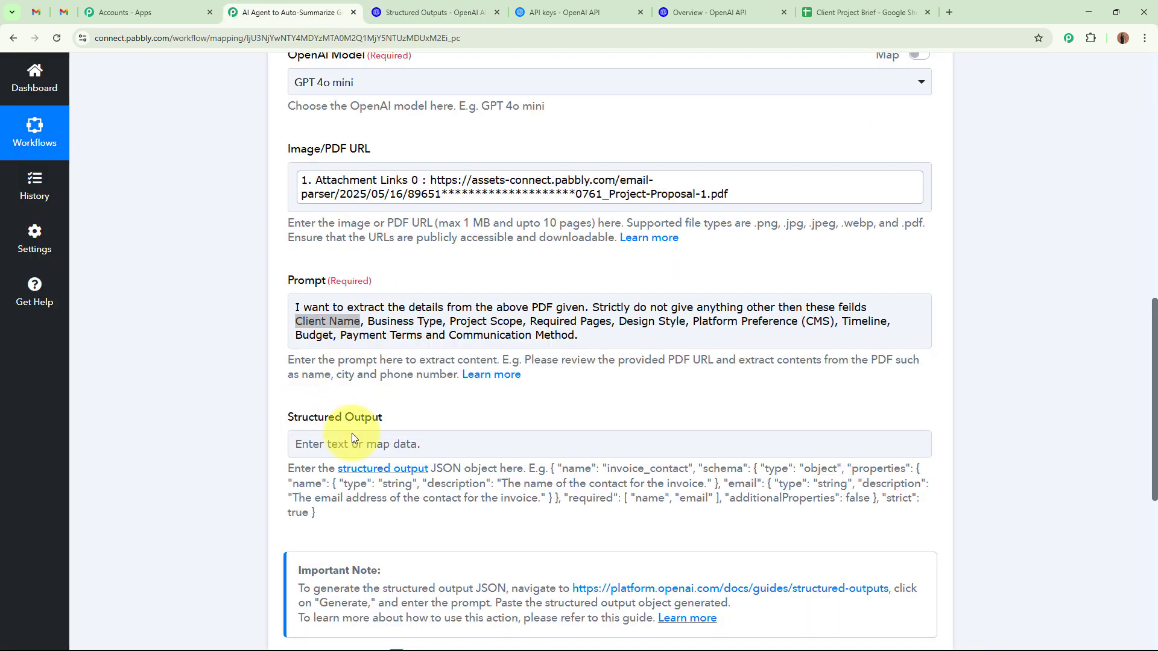
{"action": "left_click", "coordinate": [362, 446]}
{"action": "key", "text": "ctrl+v"}
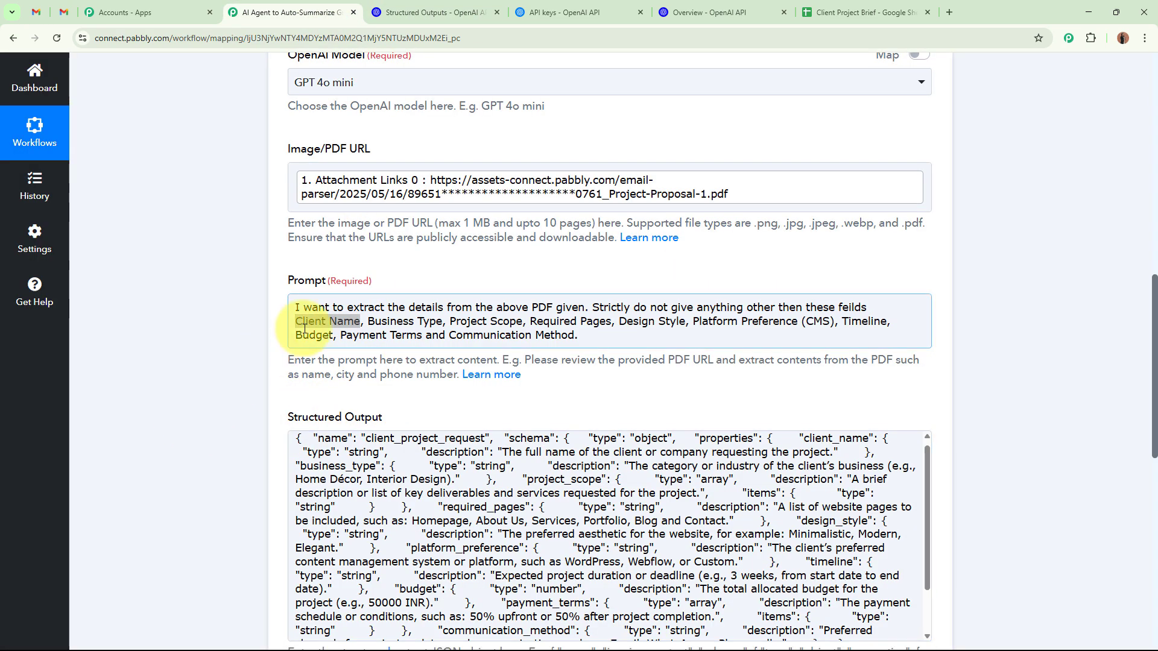
{"action": "scroll", "coordinate": [214, 346], "scroll_direction": "down", "scroll_amount": 4}
{"action": "scroll", "coordinate": [214, 346], "scroll_direction": "down", "scroll_amount": 1}
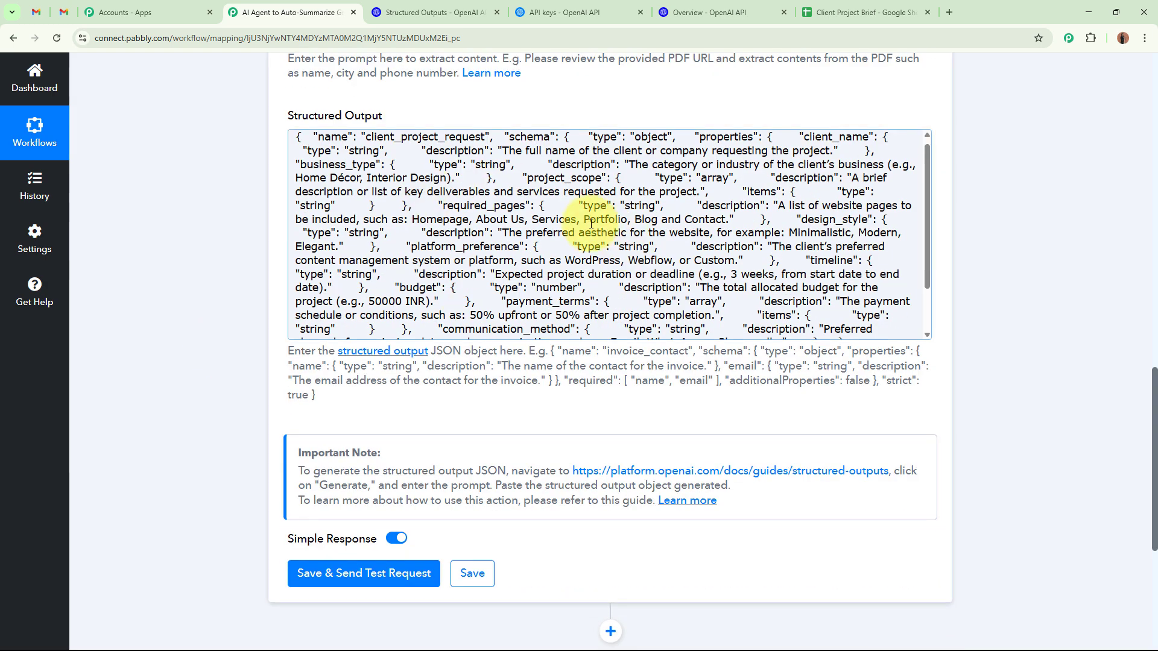
{"action": "left_click_drag", "start_coordinate": [928, 249], "coordinate": [932, 336]}
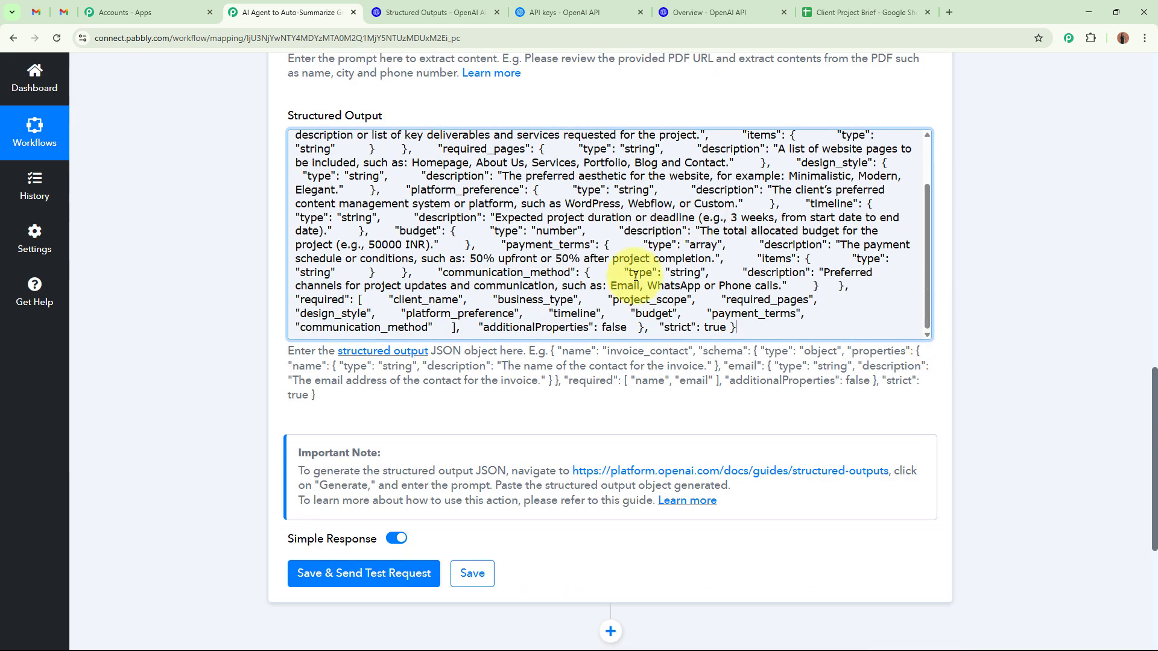
{"action": "left_click", "coordinate": [1012, 354]}
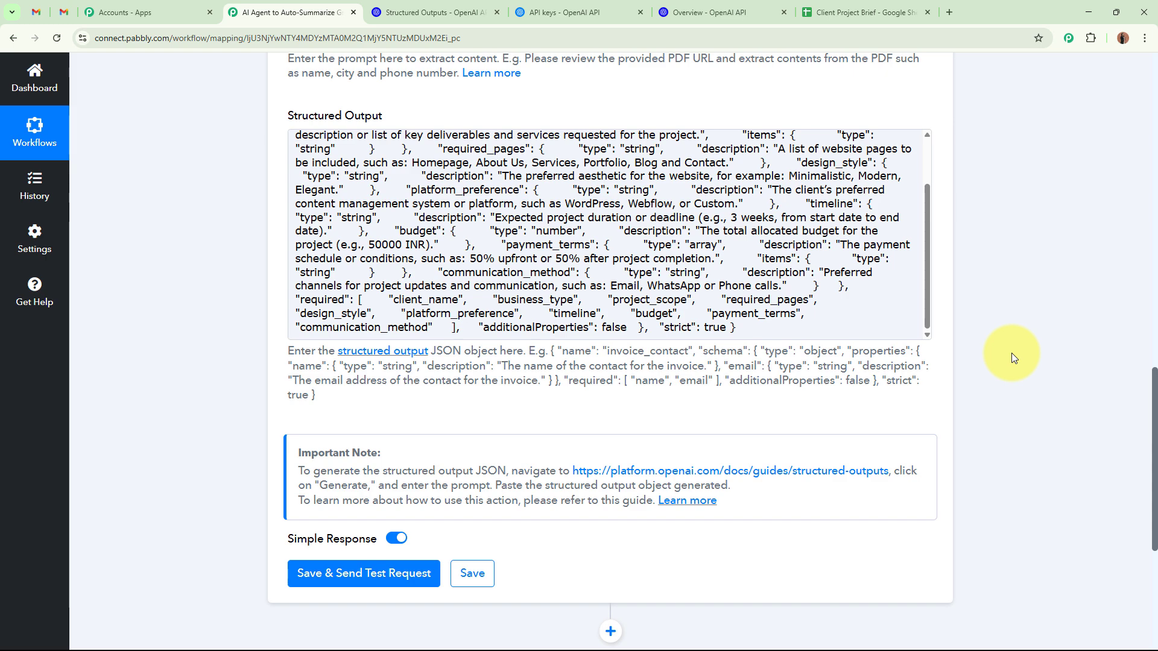
Save the OpenAI extraction step and send a test request with the completed prompt and schema.
{"action": "scroll", "coordinate": [1010, 351], "scroll_direction": "up", "scroll_amount": 6}
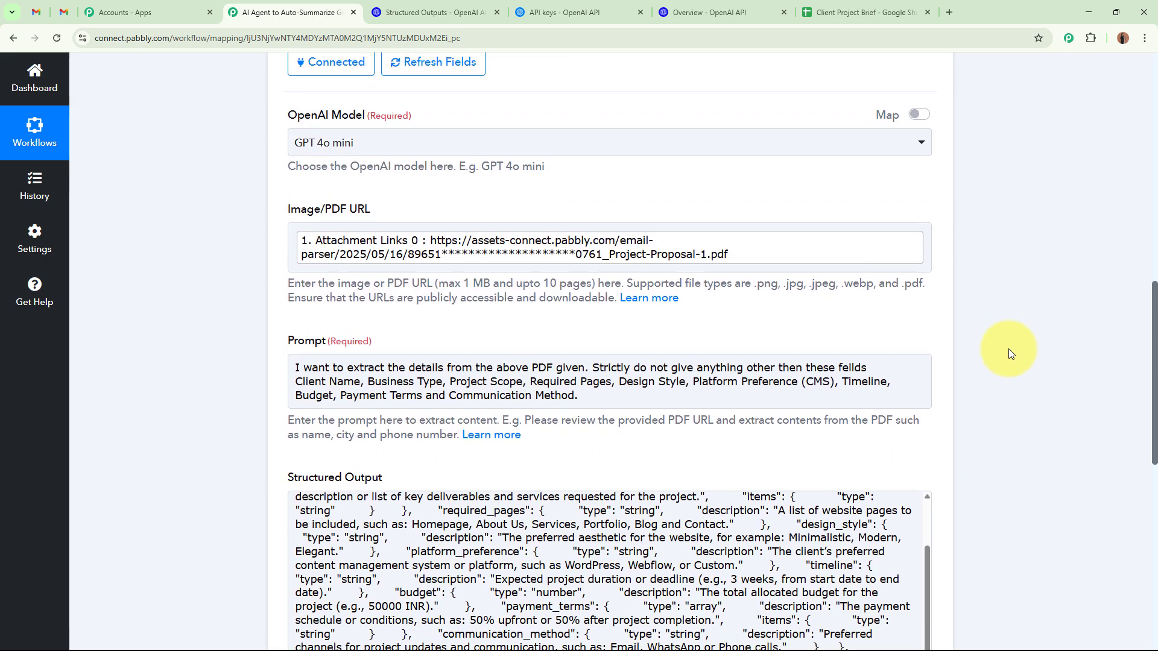
{"action": "scroll", "coordinate": [1008, 353], "scroll_direction": "down", "scroll_amount": 12}
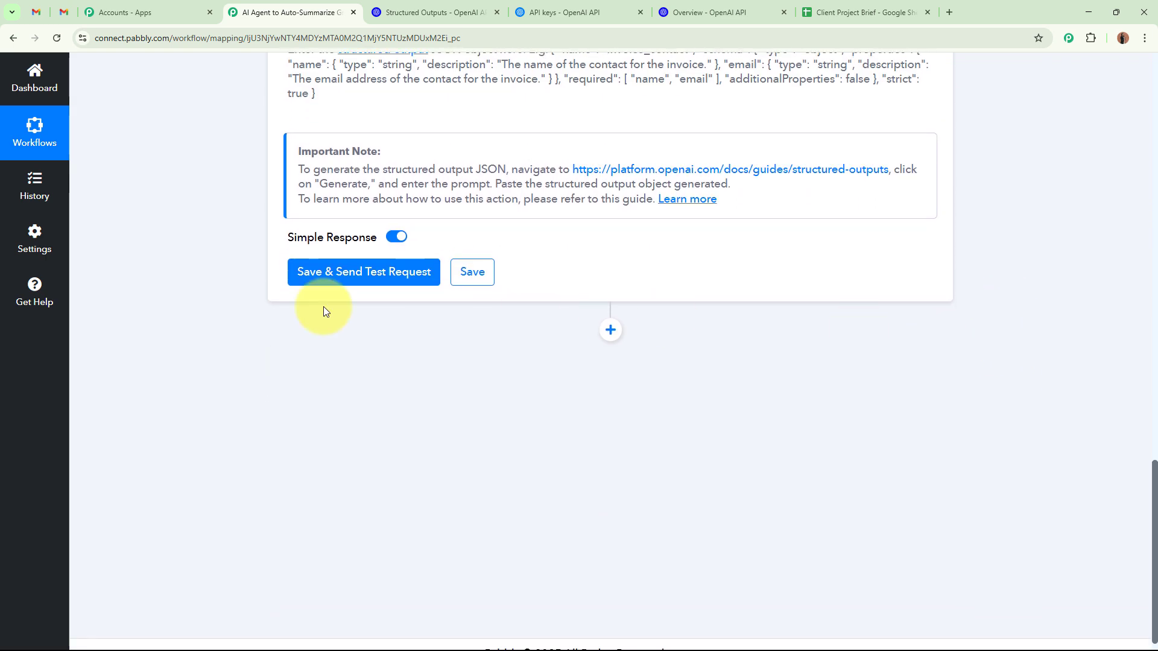
{"action": "left_click", "coordinate": [380, 274]}
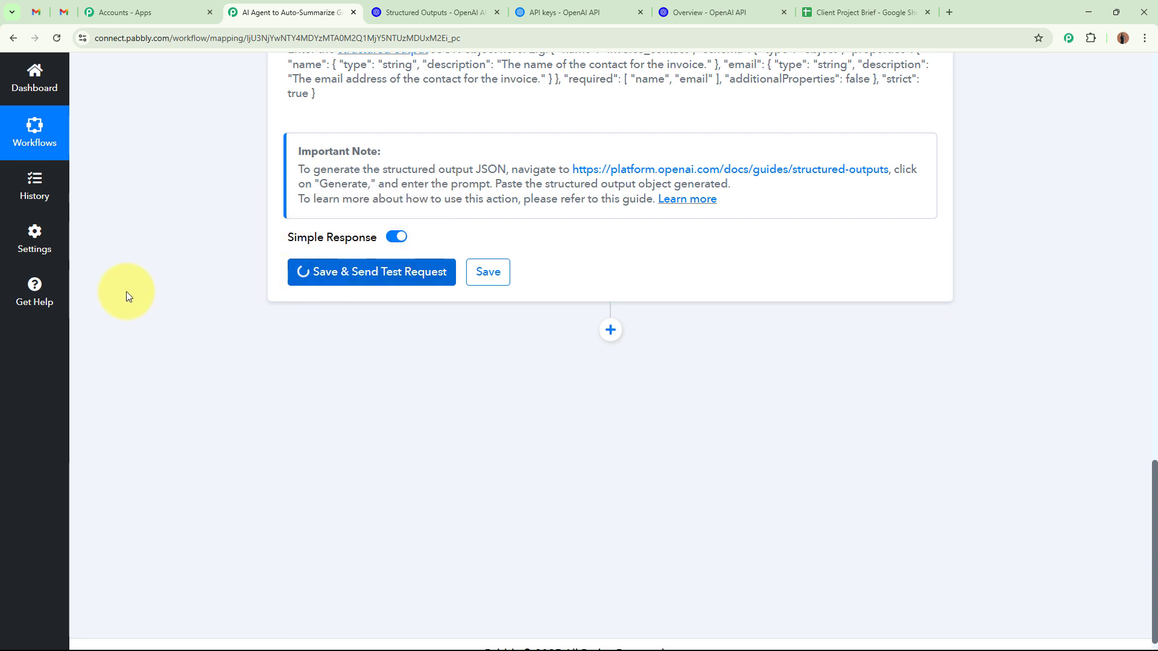
{"action": "scroll", "coordinate": [107, 290], "scroll_direction": "down", "scroll_amount": 1}
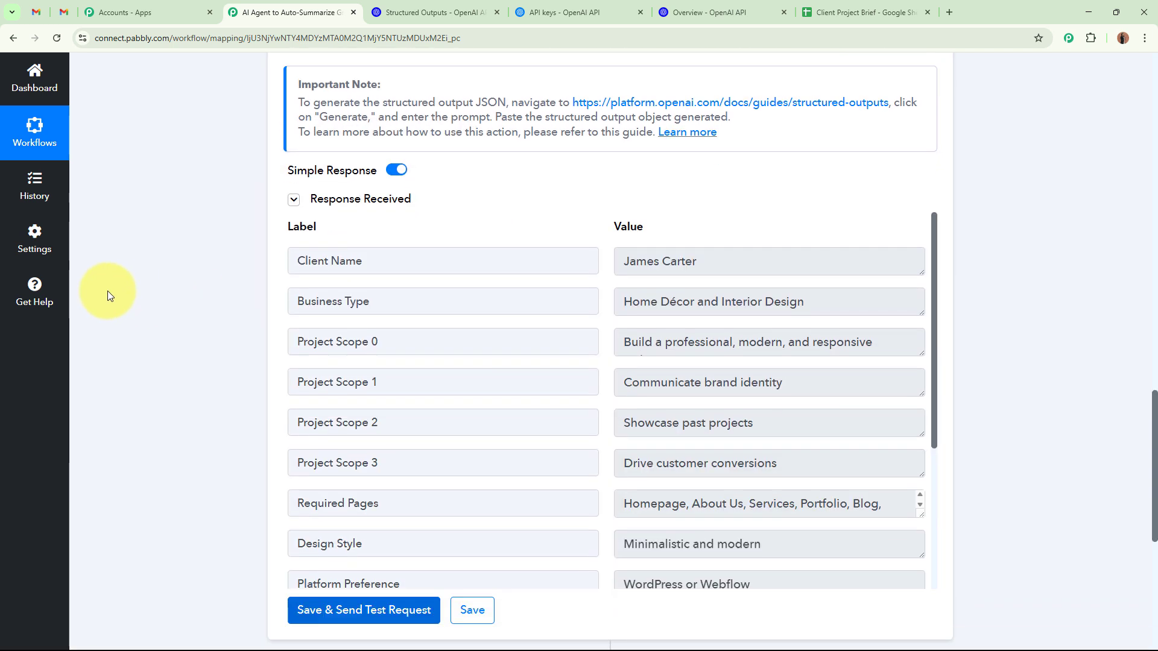
Review the extracted fields in the received response, including the separate Project Scope and Payment Terms entries.
{"action": "scroll", "coordinate": [107, 291], "scroll_direction": "down", "scroll_amount": 3}
{"action": "scroll", "coordinate": [218, 247], "scroll_direction": "up", "scroll_amount": 1}
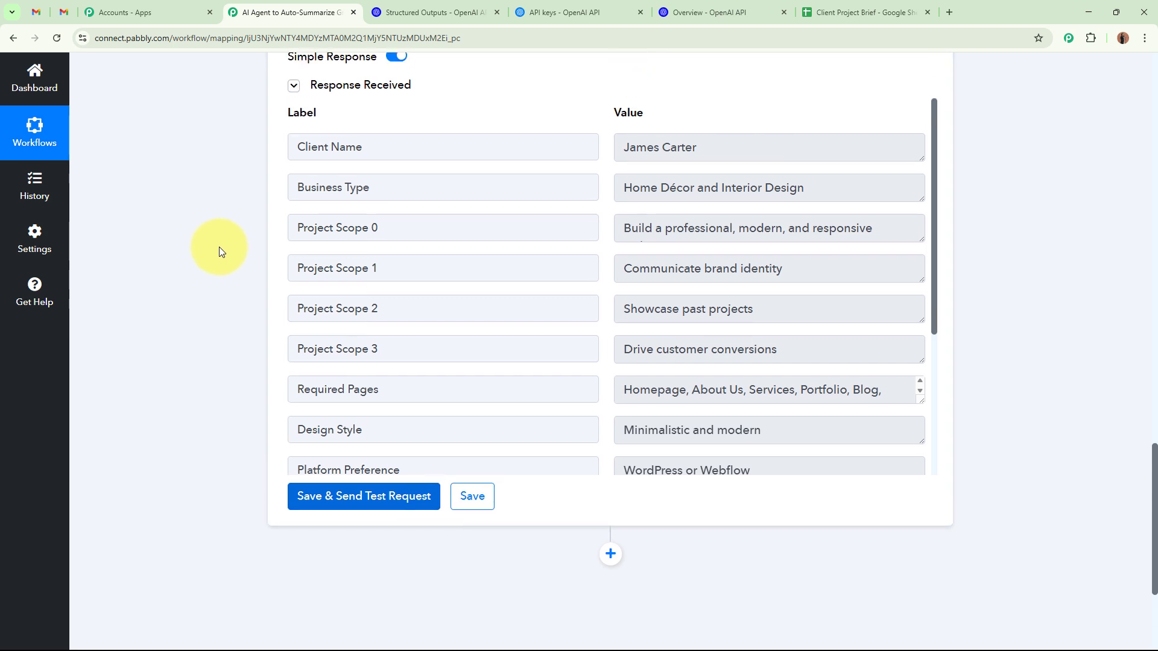
{"action": "left_click_drag", "start_coordinate": [367, 147], "coordinate": [272, 147]}
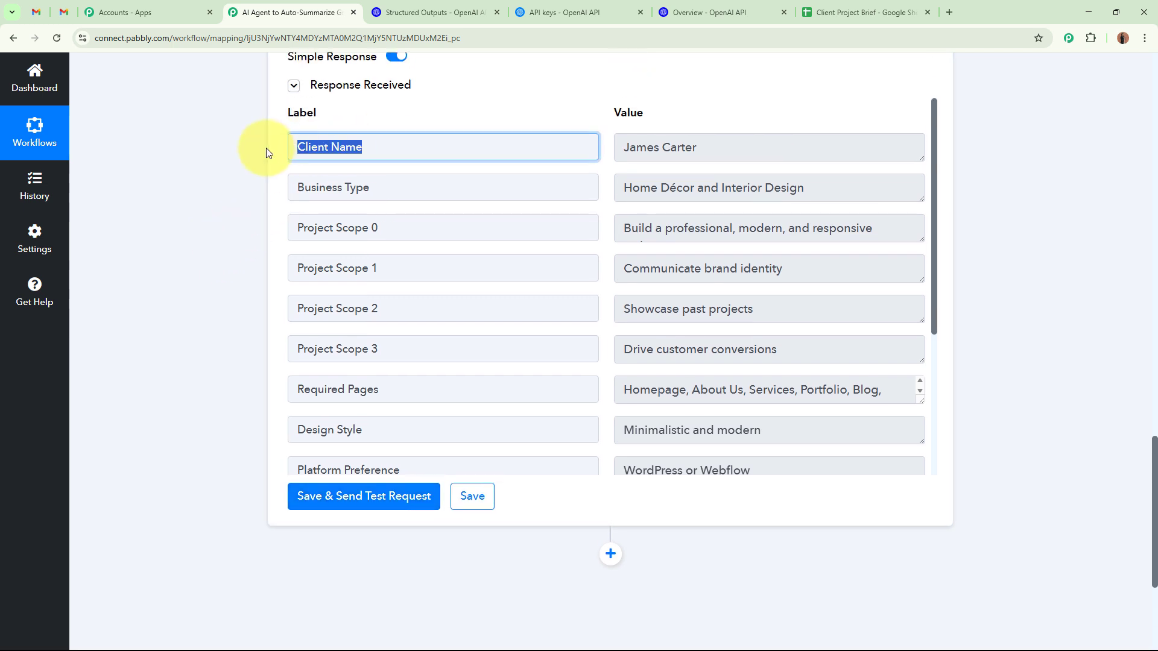
{"action": "left_click", "coordinate": [326, 230]}
{"action": "left_click_drag", "start_coordinate": [326, 230], "coordinate": [292, 230]}
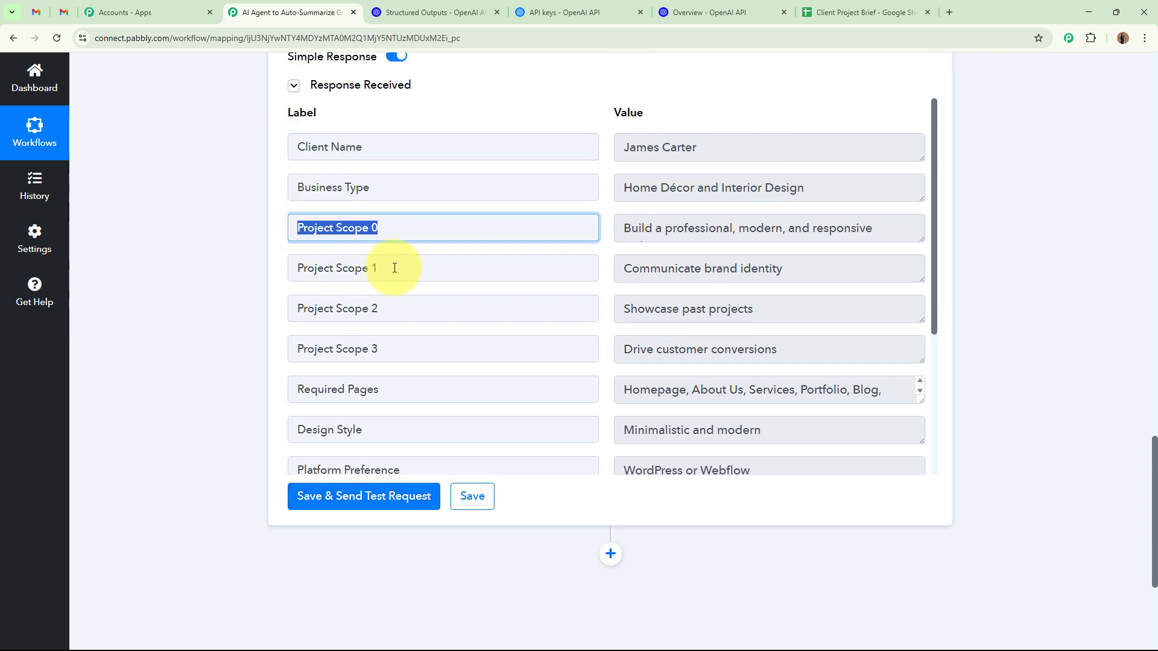
{"action": "left_click_drag", "start_coordinate": [393, 269], "coordinate": [292, 270]}
{"action": "left_click_drag", "start_coordinate": [387, 309], "coordinate": [293, 308]}
{"action": "left_click_drag", "start_coordinate": [415, 346], "coordinate": [305, 347]}
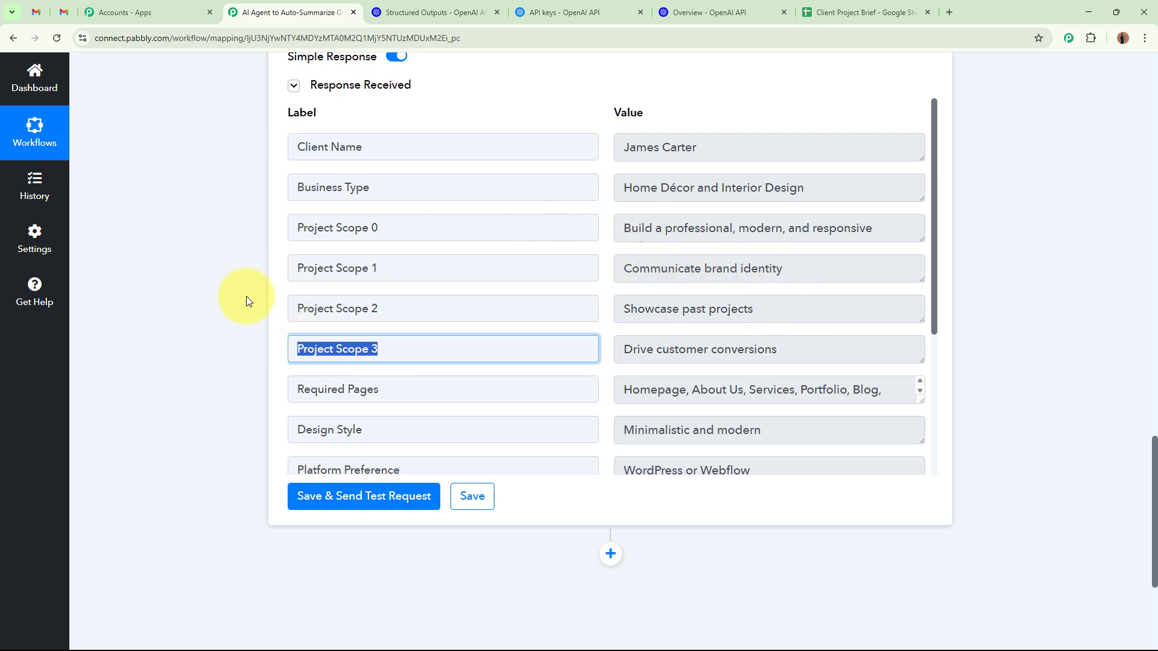
{"action": "left_click", "coordinate": [165, 315]}
{"action": "scroll", "coordinate": [415, 316], "scroll_direction": "down", "scroll_amount": 3}
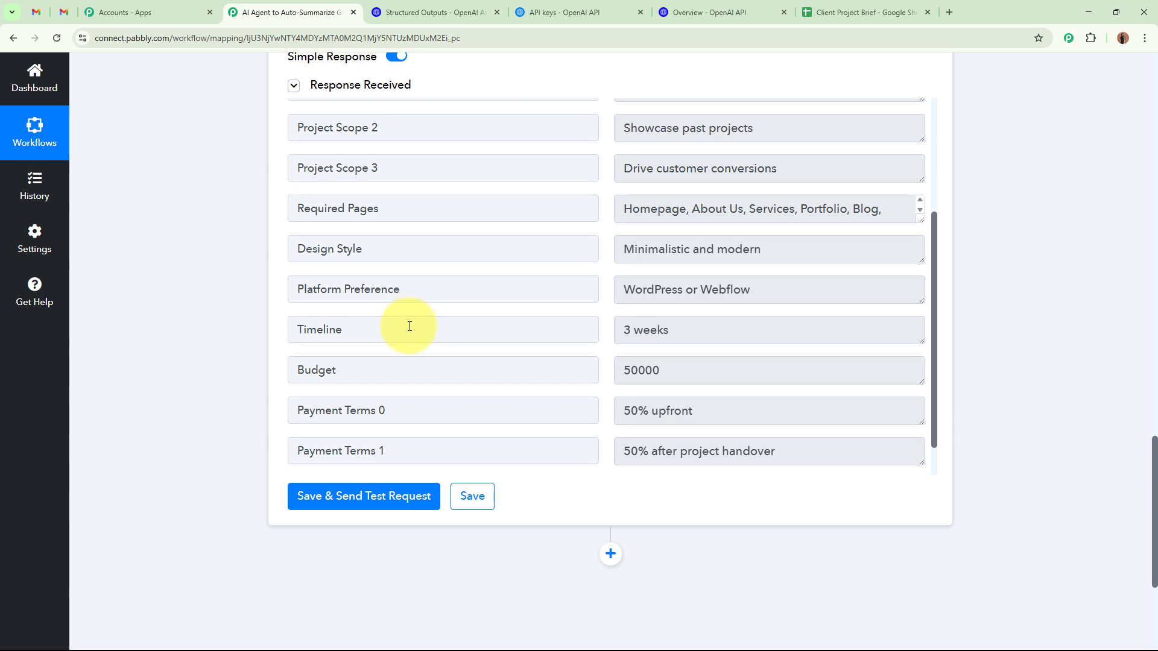
{"action": "triple_click", "coordinate": [351, 410]}
{"action": "scroll", "coordinate": [514, 410], "scroll_direction": "up", "scroll_amount": 3}
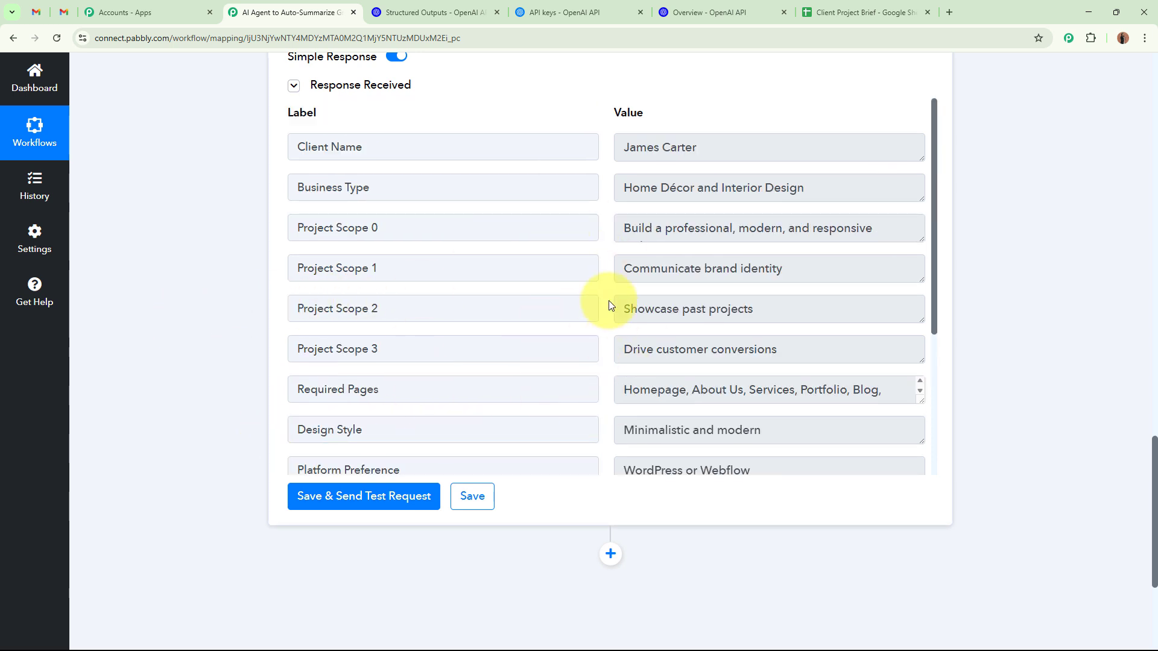
{"action": "scroll", "coordinate": [185, 343], "scroll_direction": "up", "scroll_amount": 2}
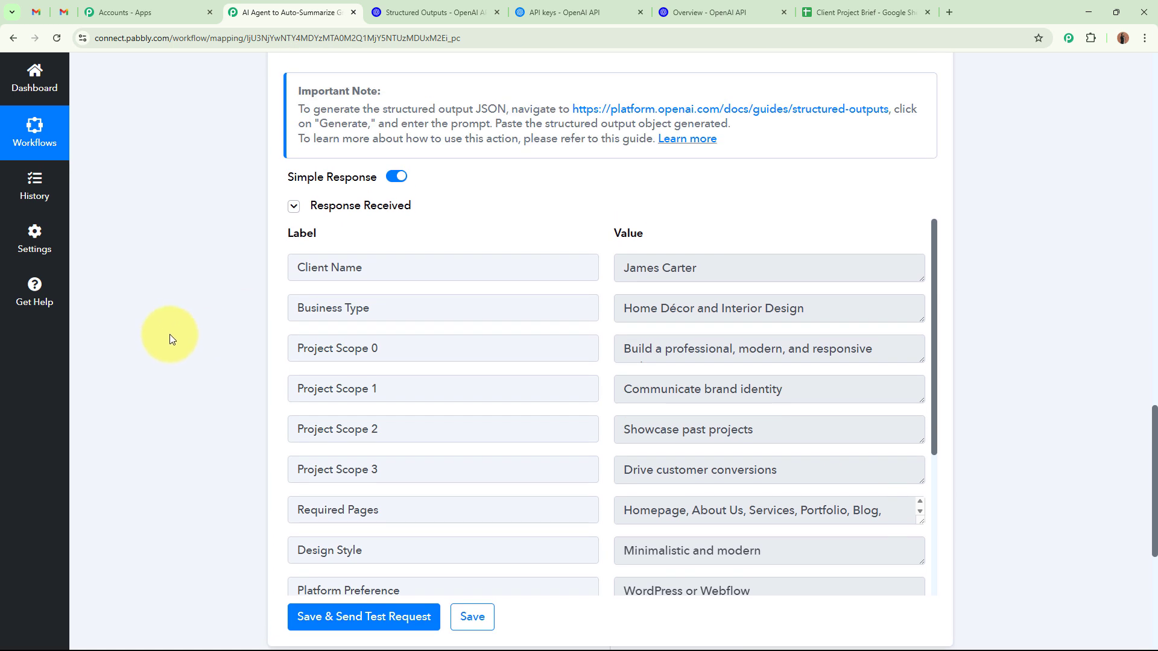
Turn off Simple Response for the OpenAI step, then save it and resend the test request.
{"action": "left_click", "coordinate": [403, 178]}
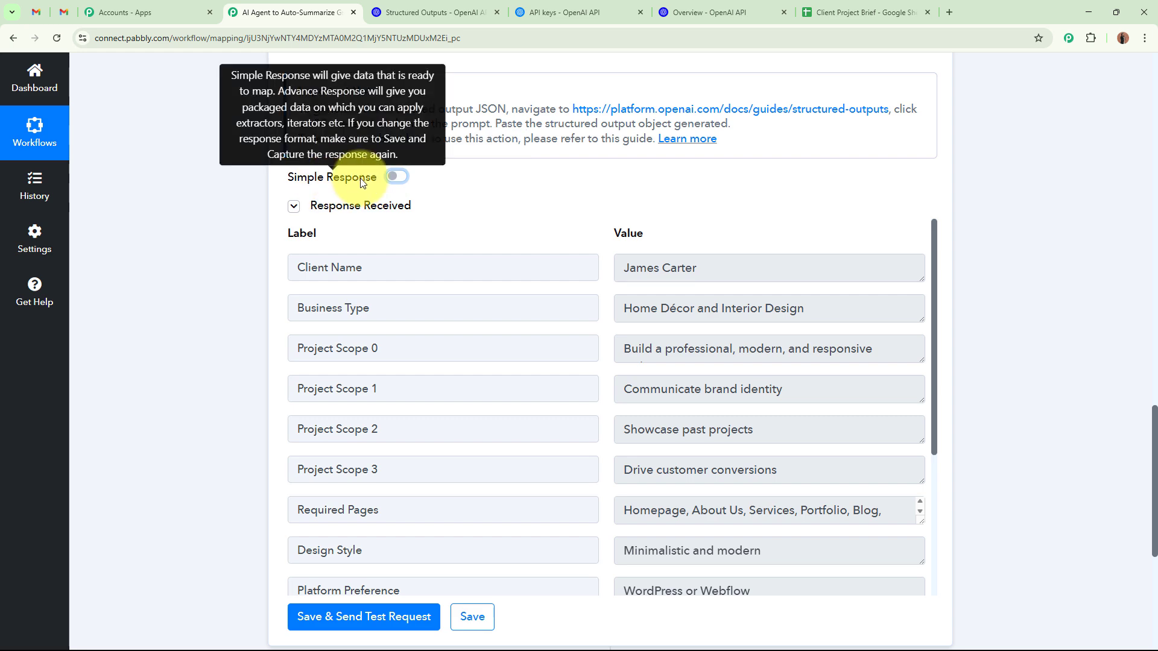
{"action": "scroll", "coordinate": [189, 274], "scroll_direction": "down", "scroll_amount": 3}
{"action": "left_click", "coordinate": [364, 441]}
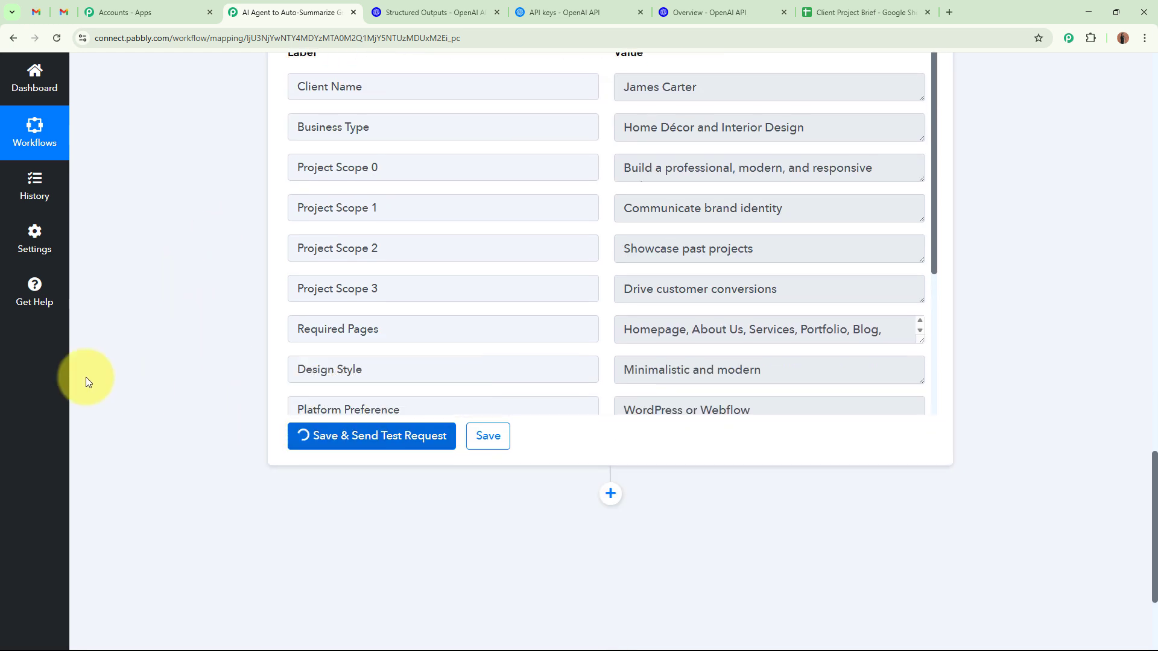
{"action": "scroll", "coordinate": [145, 389], "scroll_direction": "up", "scroll_amount": 2}
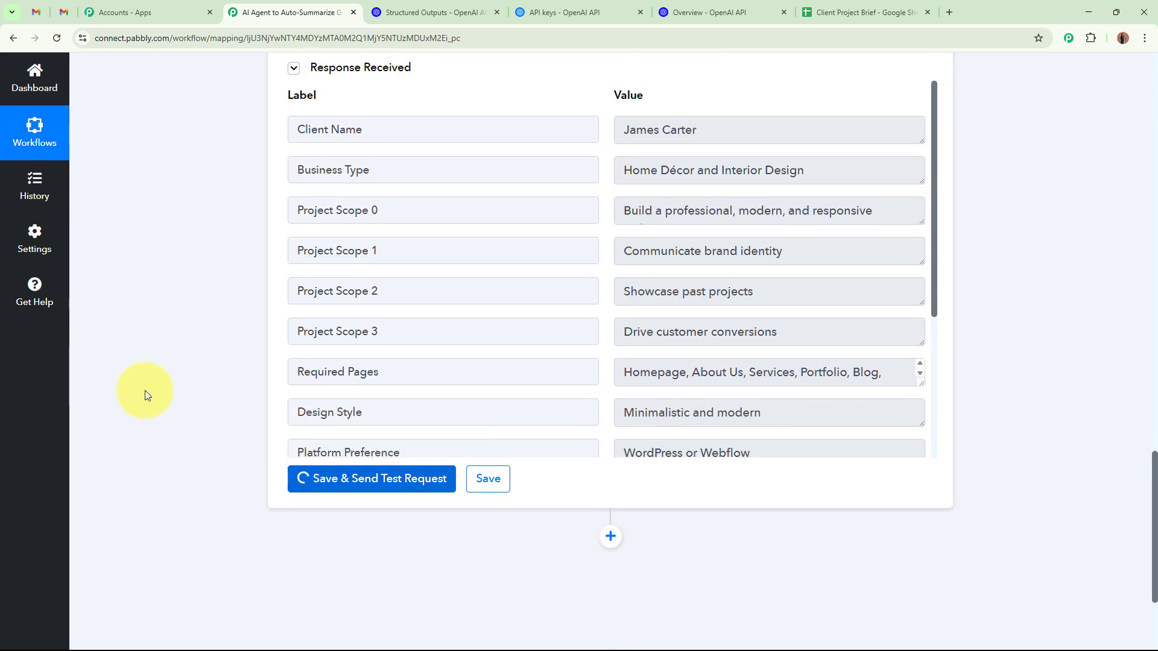
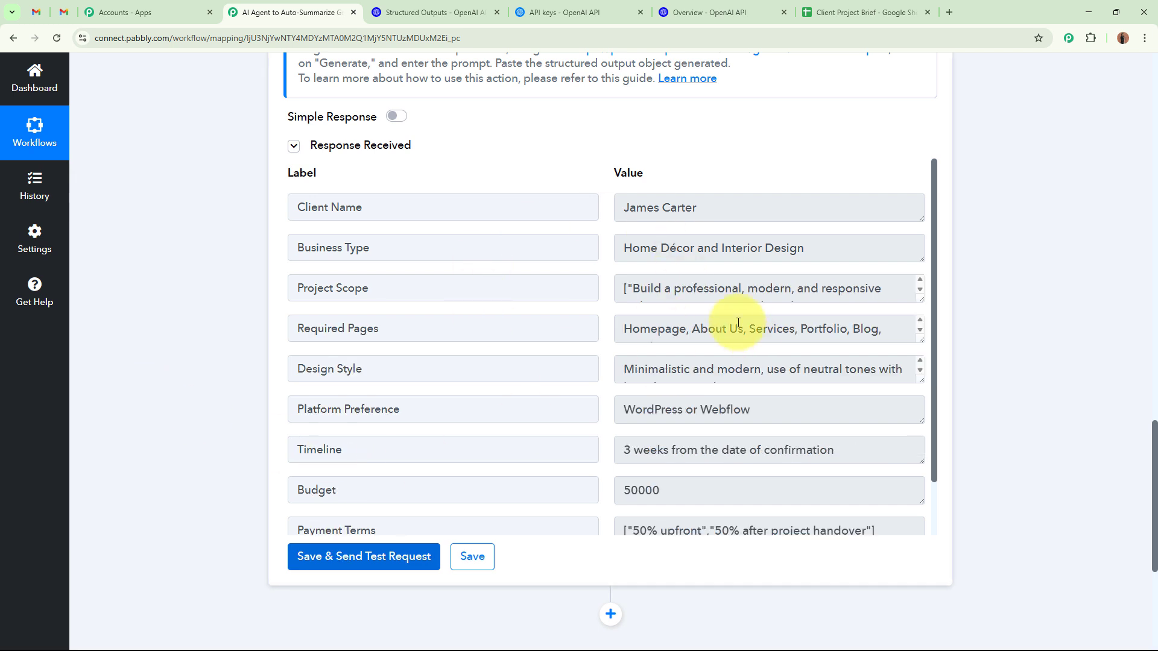
Examine each label and value in the new response, from Client Name through Communication Method.
{"action": "left_click_drag", "start_coordinate": [294, 281], "coordinate": [494, 287]}
{"action": "left_click_drag", "start_coordinate": [625, 286], "coordinate": [915, 298]}
{"action": "left_click", "coordinate": [908, 300]}
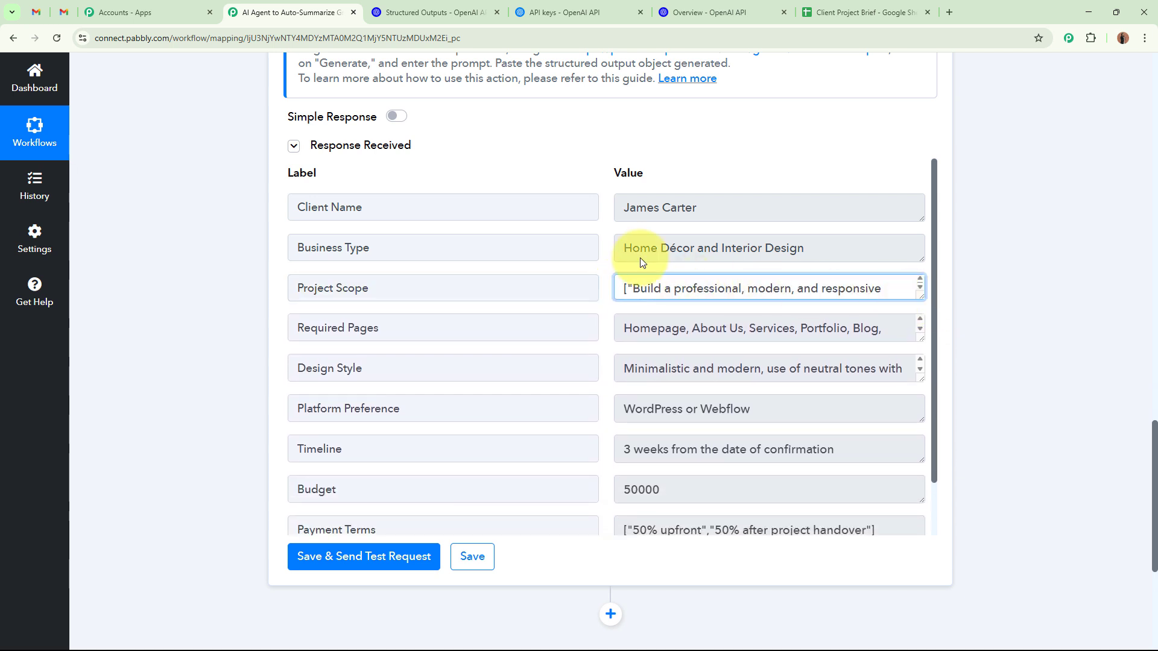
{"action": "left_click_drag", "start_coordinate": [294, 207], "coordinate": [530, 193]}
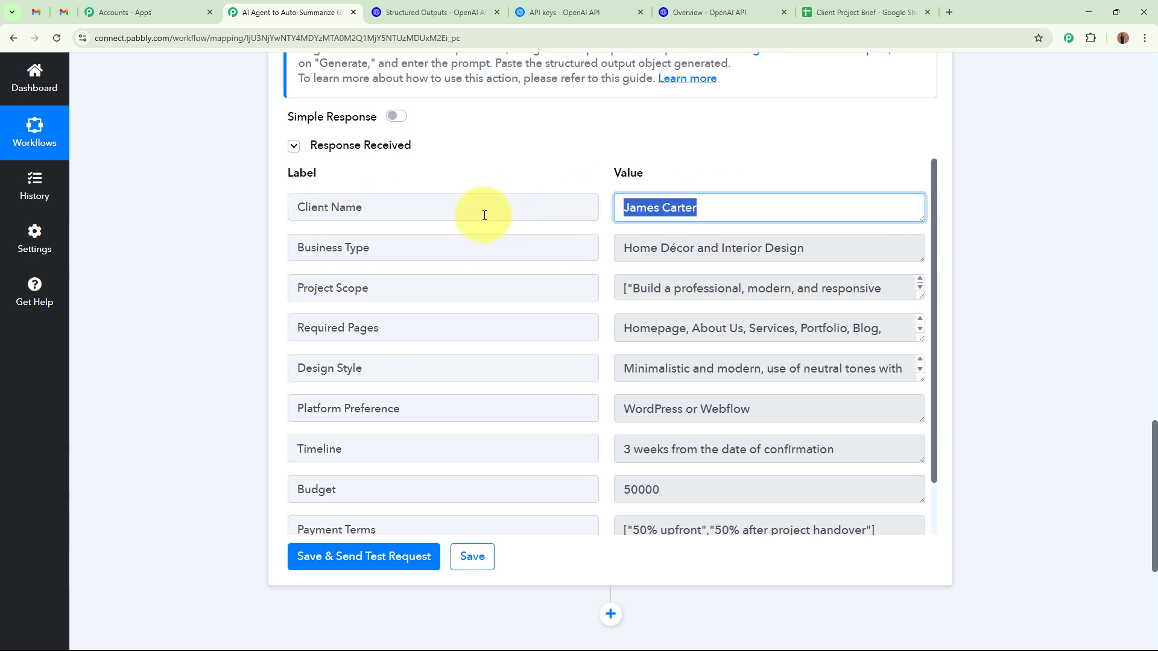
{"action": "left_click_drag", "start_coordinate": [295, 247], "coordinate": [811, 248]}
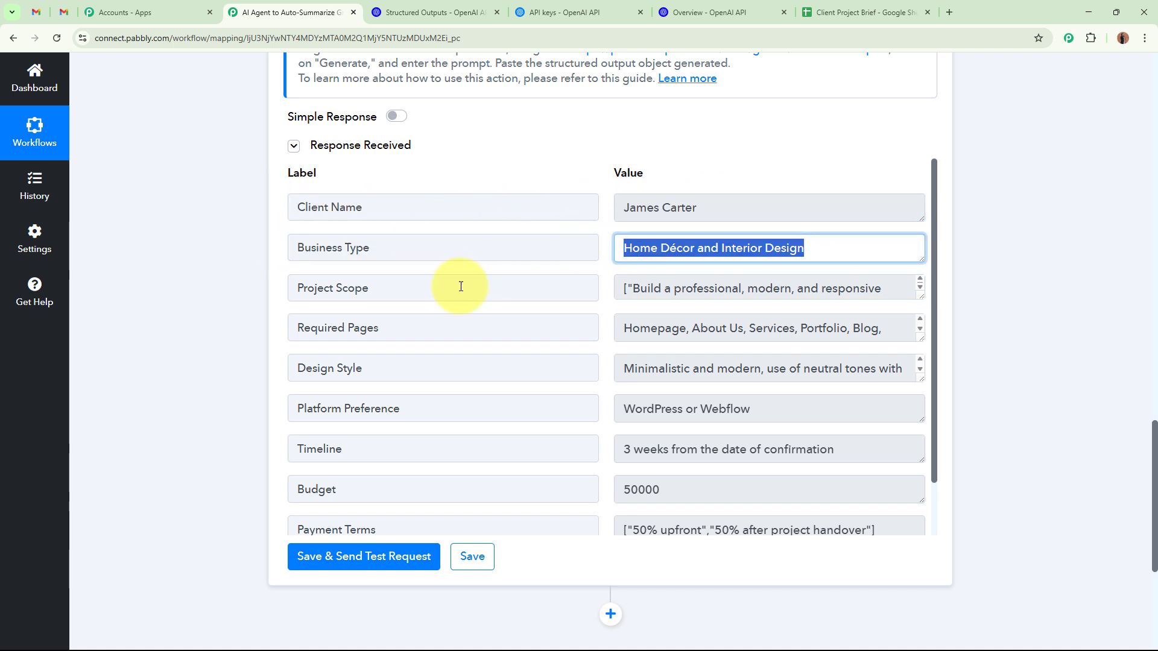
{"action": "left_click_drag", "start_coordinate": [455, 334], "coordinate": [276, 329]}
{"action": "left_click_drag", "start_coordinate": [432, 364], "coordinate": [286, 369]}
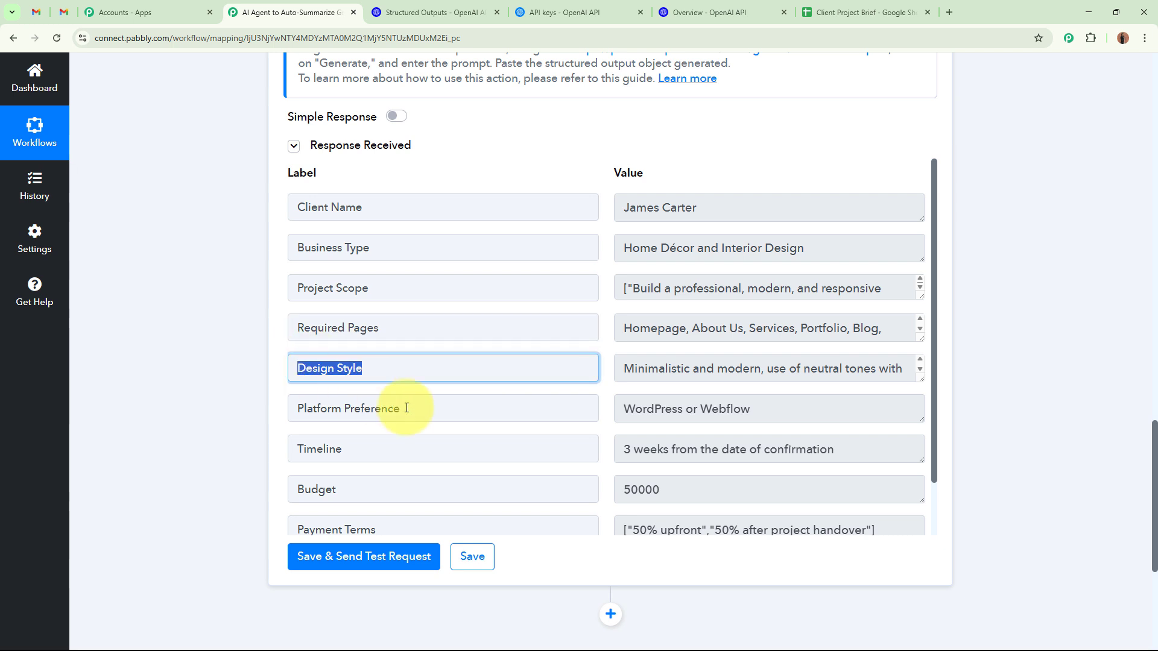
{"action": "left_click_drag", "start_coordinate": [404, 406], "coordinate": [280, 400]}
{"action": "left_click_drag", "start_coordinate": [621, 413], "coordinate": [278, 445]}
{"action": "left_click_drag", "start_coordinate": [715, 491], "coordinate": [292, 461]}
{"action": "scroll", "coordinate": [482, 449], "scroll_direction": "down", "scroll_amount": 1}
{"action": "left_click_drag", "start_coordinate": [623, 469], "coordinate": [897, 468]}
{"action": "left_click_drag", "start_coordinate": [772, 510], "coordinate": [303, 494]}
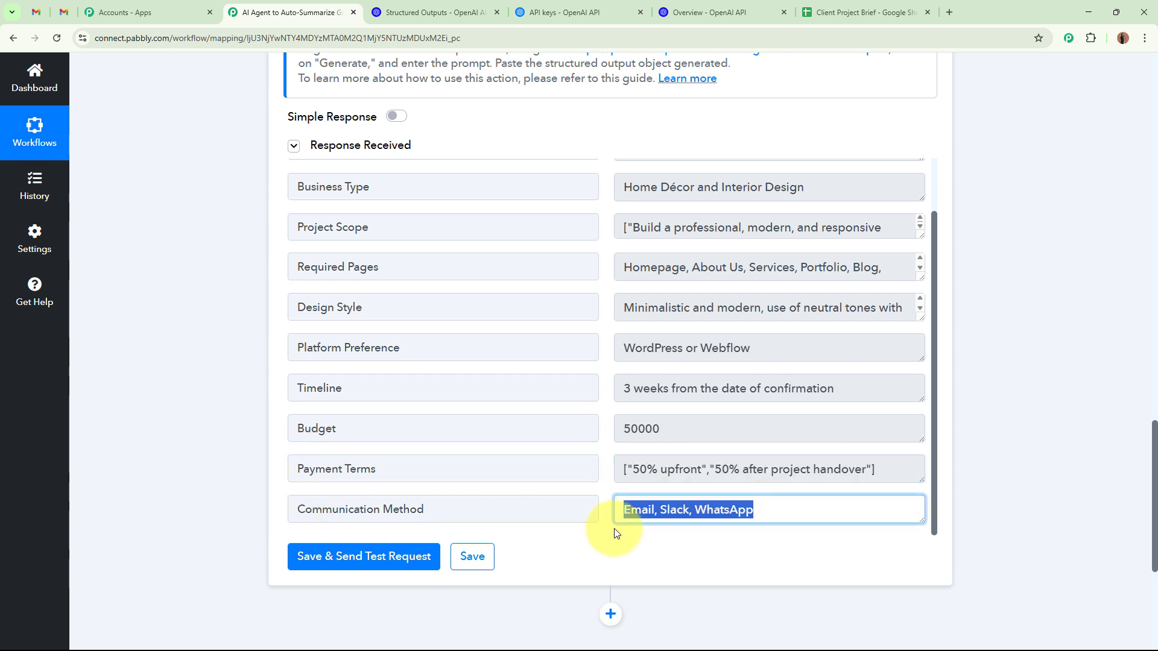
{"action": "left_click_drag", "start_coordinate": [624, 510], "coordinate": [971, 502]}
{"action": "left_click", "coordinate": [1018, 480]}
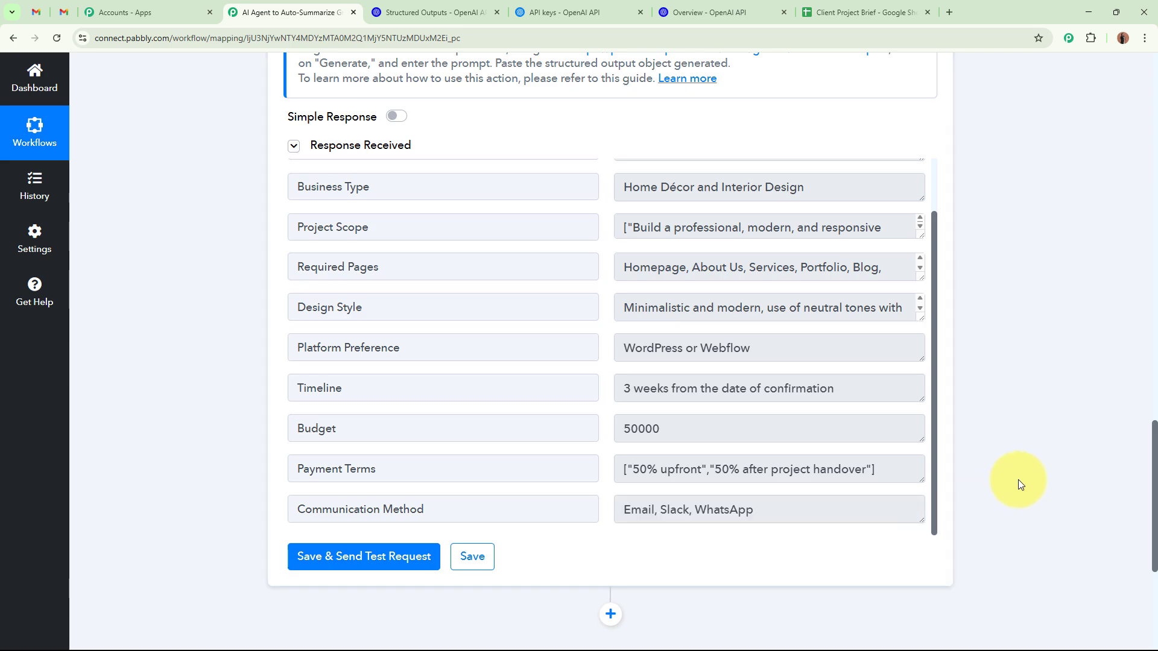
Collapse the OpenAI Extract Content from PDF/Image step in the workflow.
{"action": "scroll", "coordinate": [732, 275], "scroll_direction": "up", "scroll_amount": 2}
{"action": "scroll", "coordinate": [1061, 412], "scroll_direction": "up", "scroll_amount": 6}
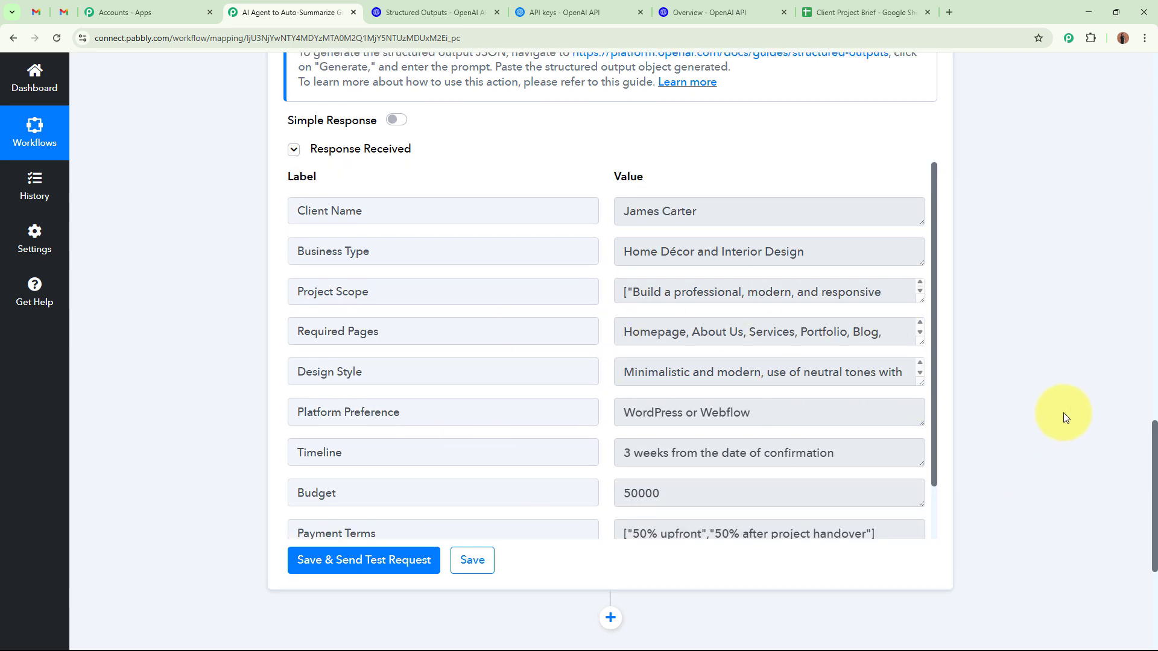
{"action": "scroll", "coordinate": [1062, 412], "scroll_direction": "up", "scroll_amount": 10}
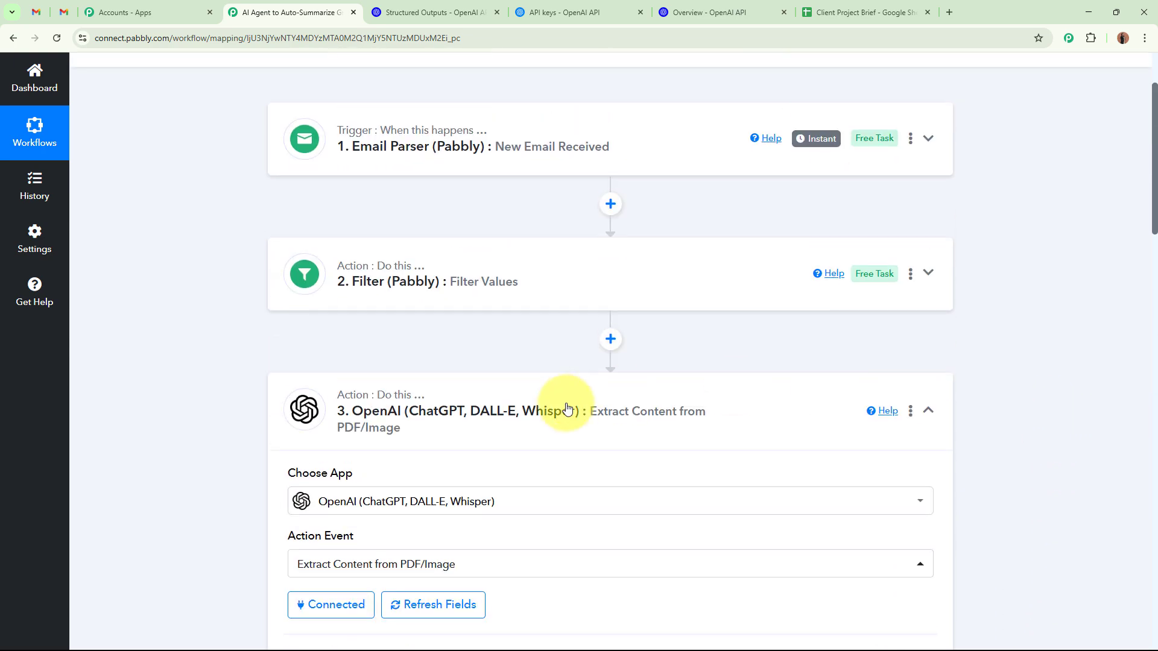
{"action": "left_click", "coordinate": [517, 426]}
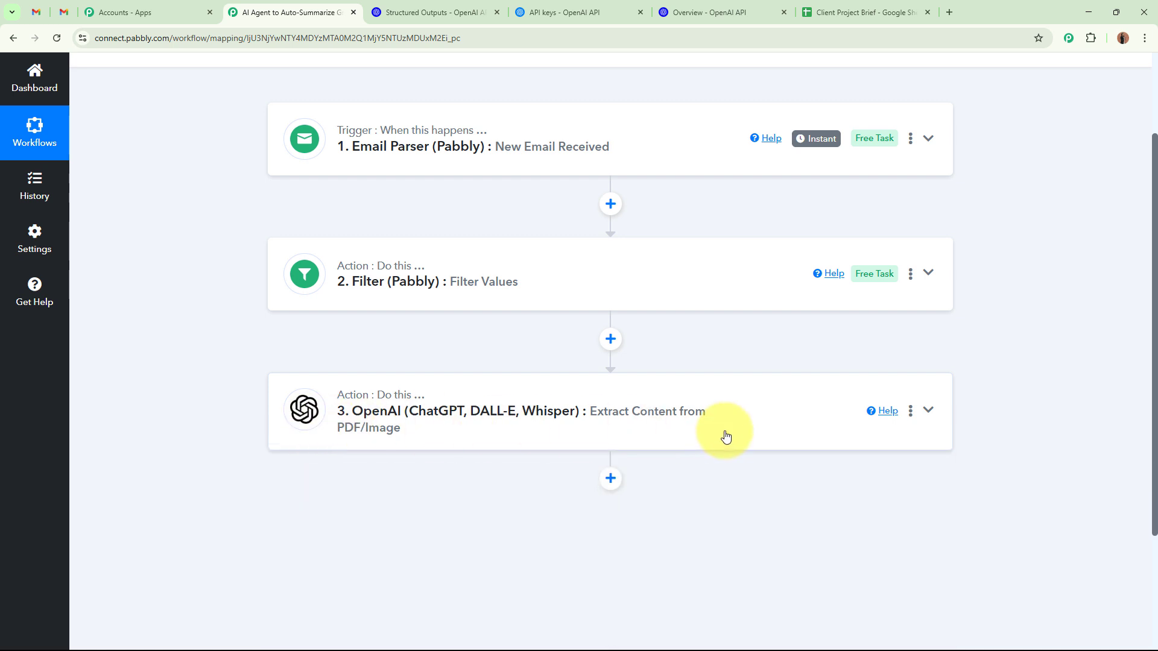
Switch to the Client Project Brief spreadsheet and check the first data row under the Client Name to Payment Terms headers.
{"action": "left_click", "coordinate": [868, 12]}
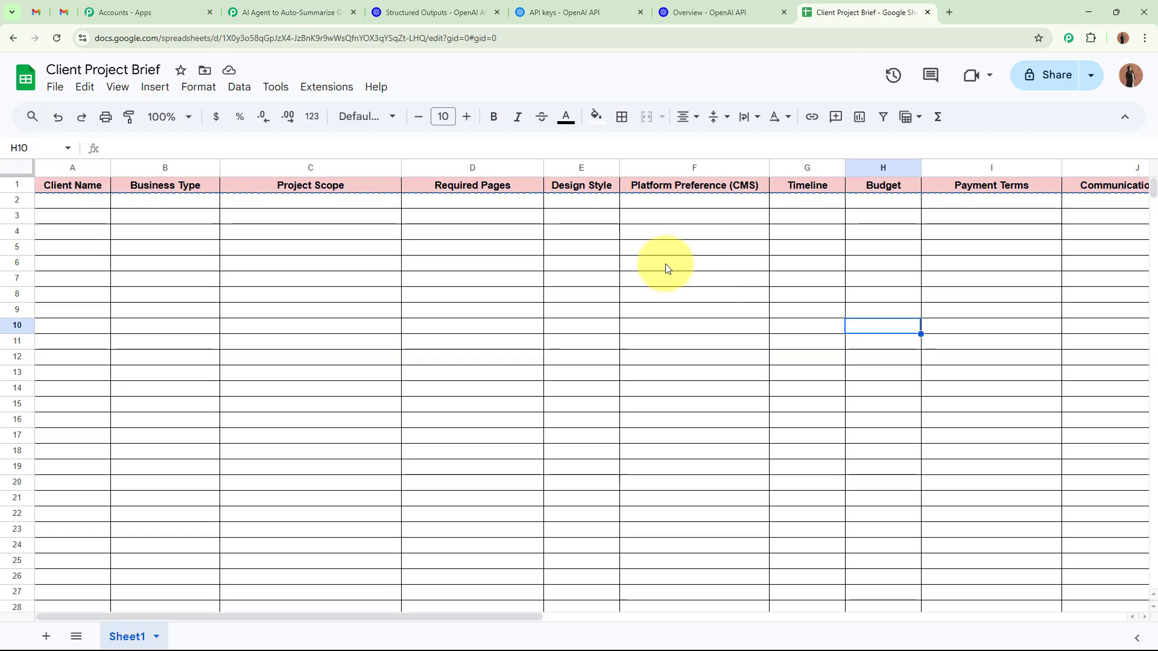
{"action": "left_click", "coordinate": [66, 200]}
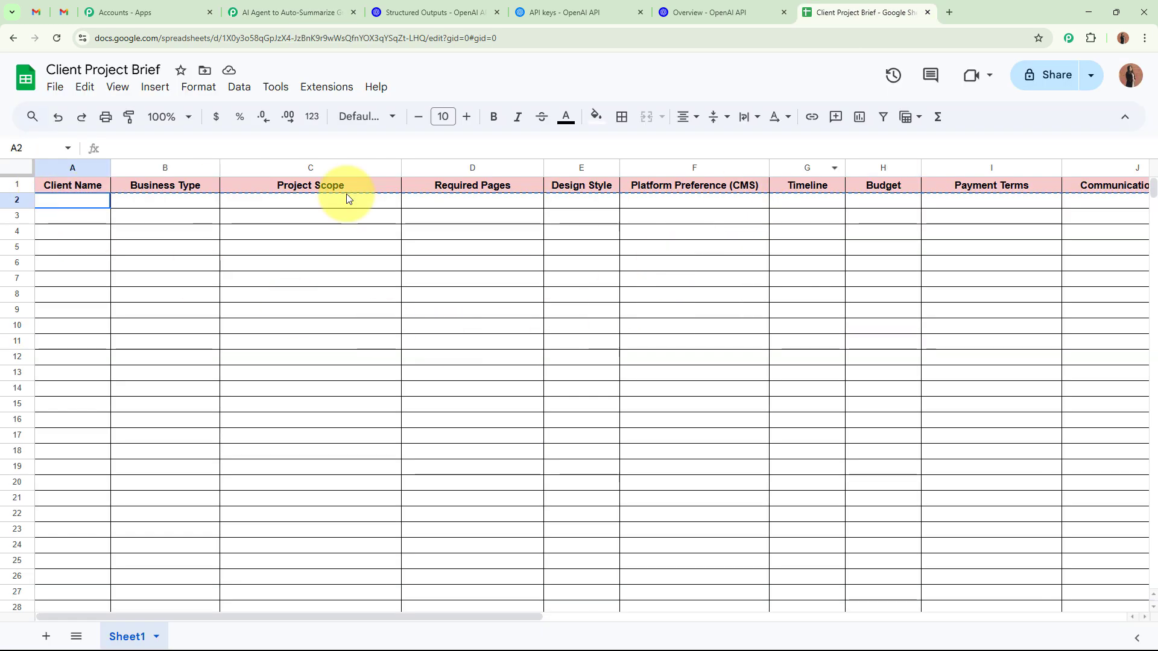
{"action": "left_click", "coordinate": [1057, 200], "text": "shift"}
{"action": "left_click", "coordinate": [761, 262]}
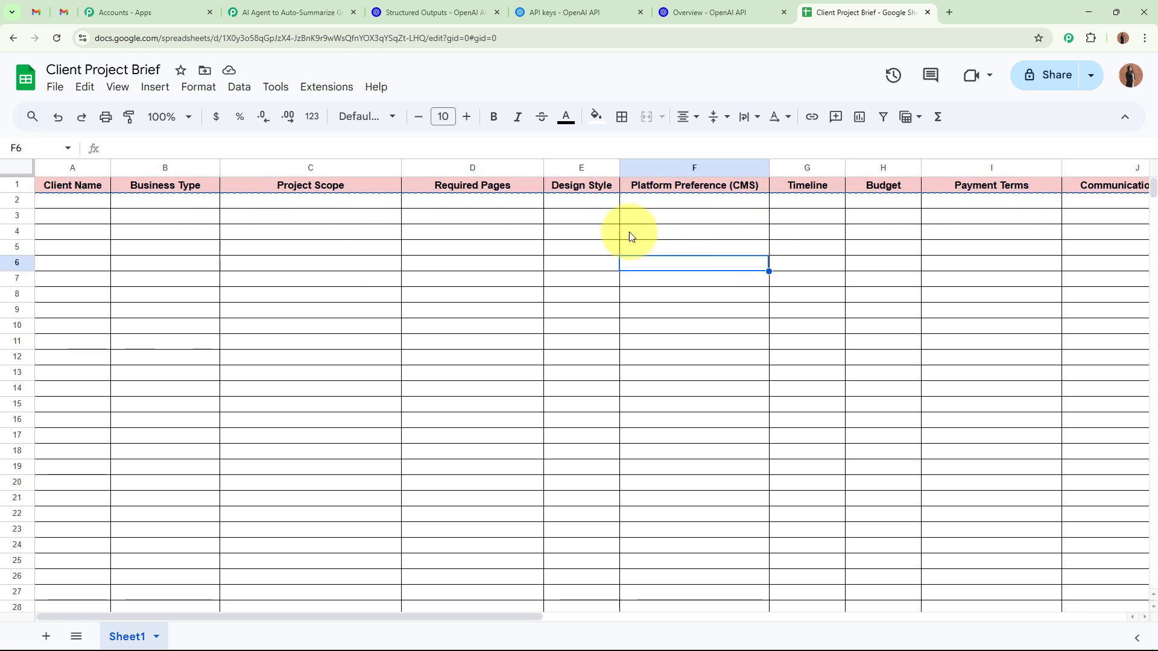
Switch to the Pabbly Connect workflow and add a Google Sheets action with the Add New Row event after the OpenAI step.
{"action": "left_click", "coordinate": [289, 12]}
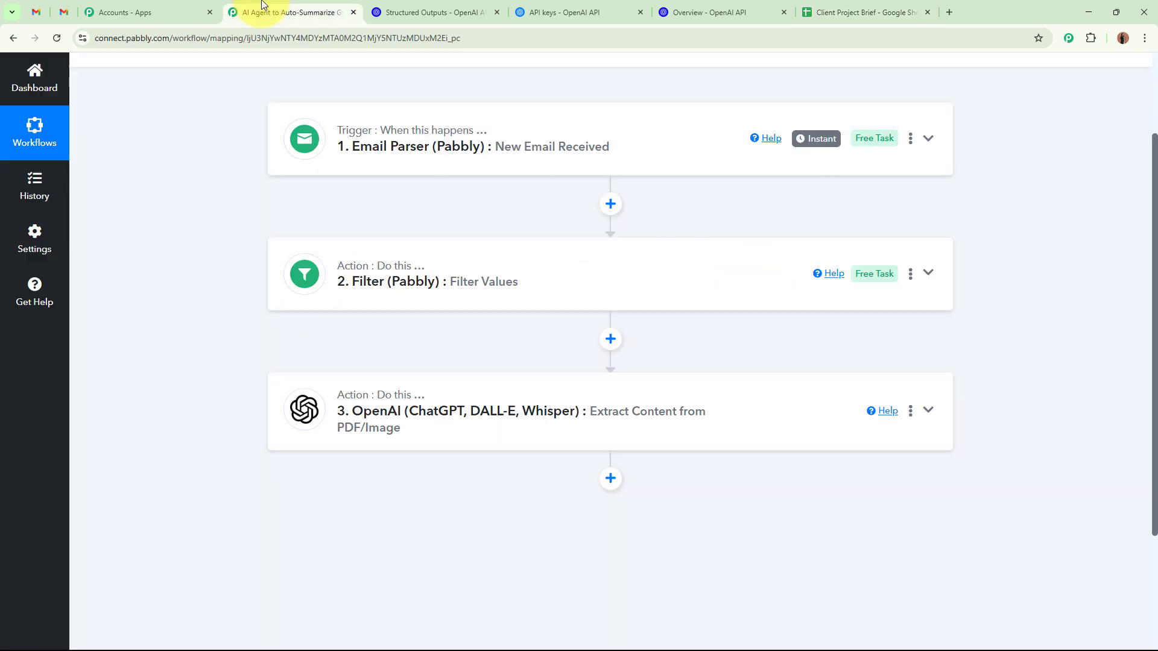
{"action": "scroll", "coordinate": [258, 392], "scroll_direction": "down", "scroll_amount": 3}
{"action": "left_click", "coordinate": [611, 311]}
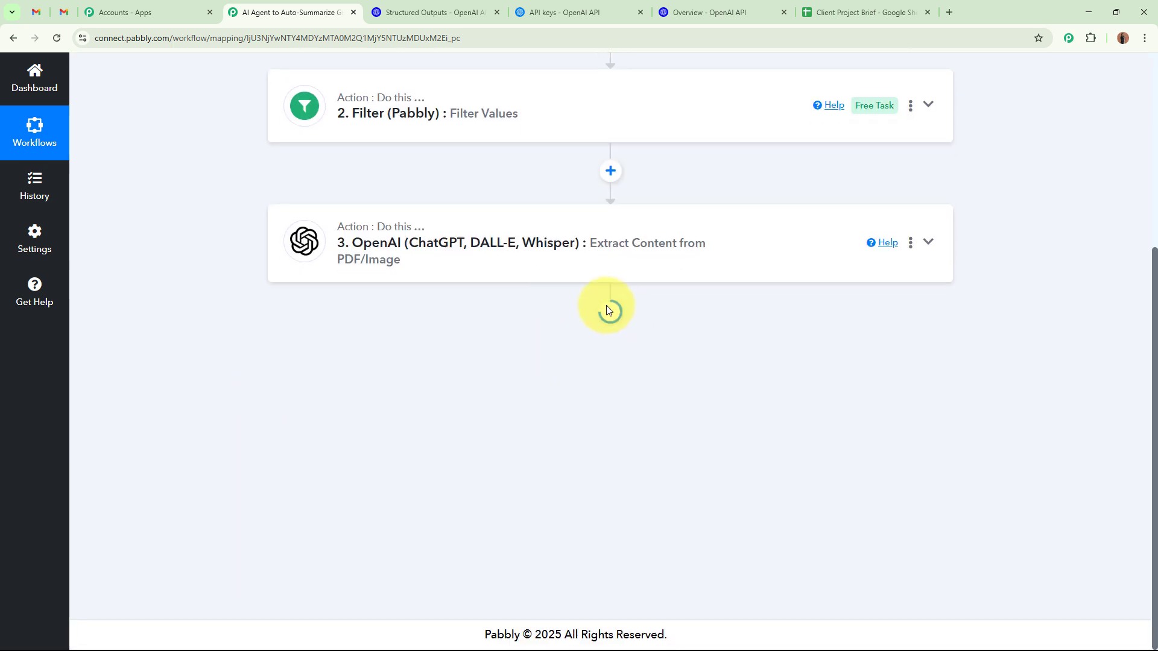
{"action": "type", "text": "Google"}
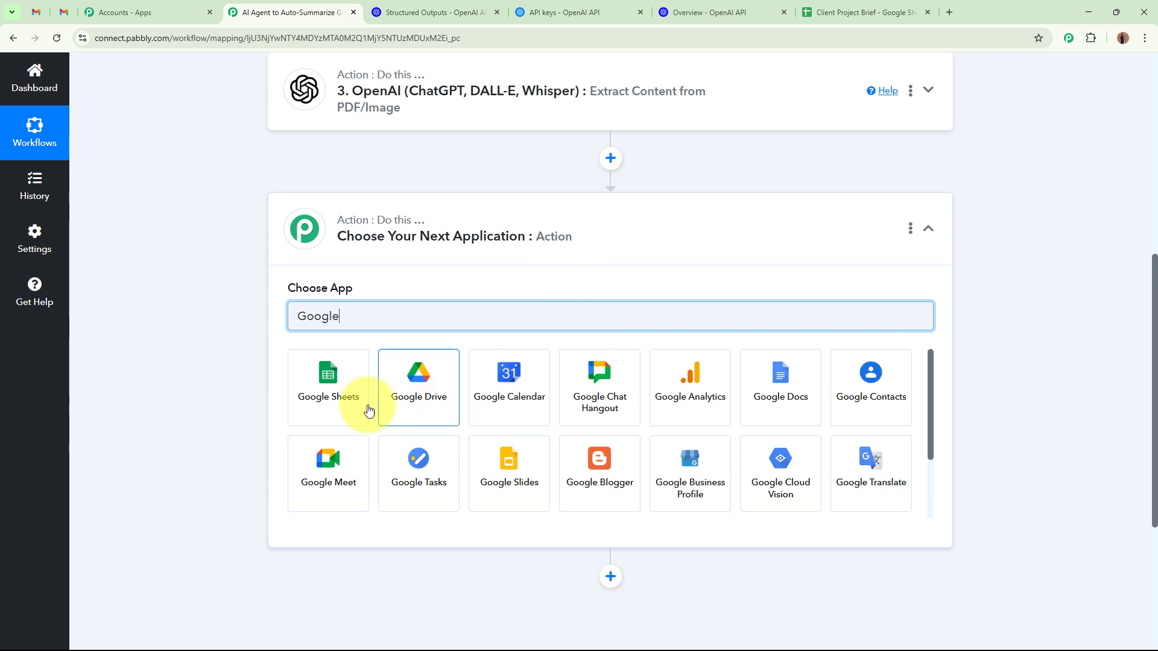
{"action": "left_click", "coordinate": [337, 406]}
{"action": "left_click", "coordinate": [354, 381]}
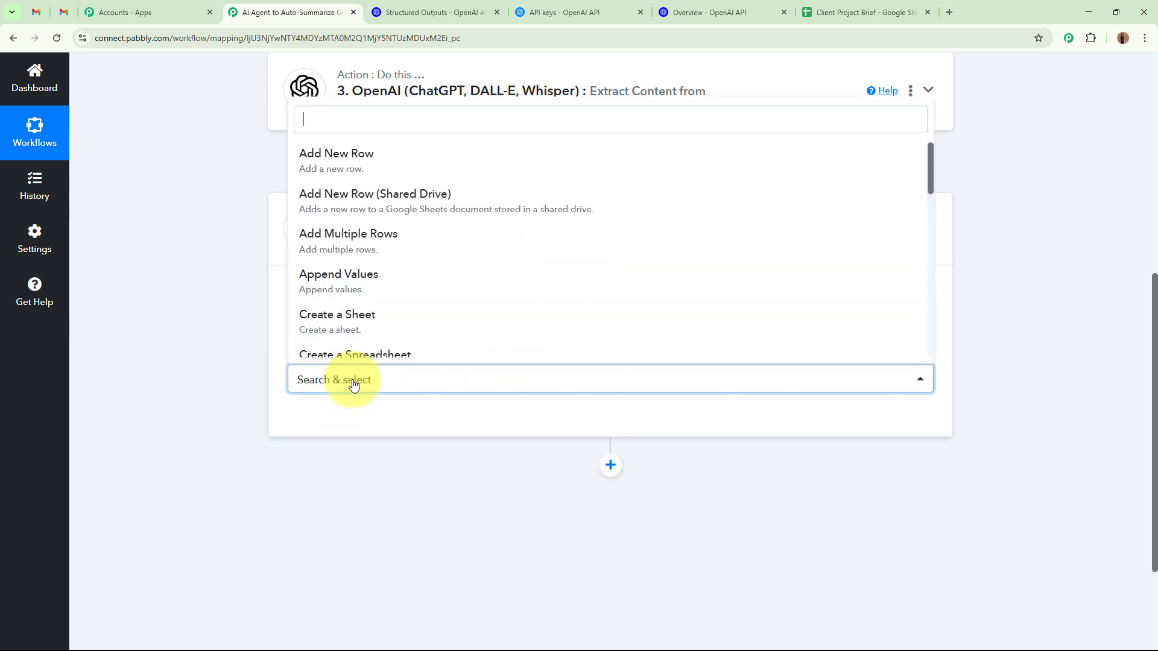
{"action": "left_click", "coordinate": [430, 175]}
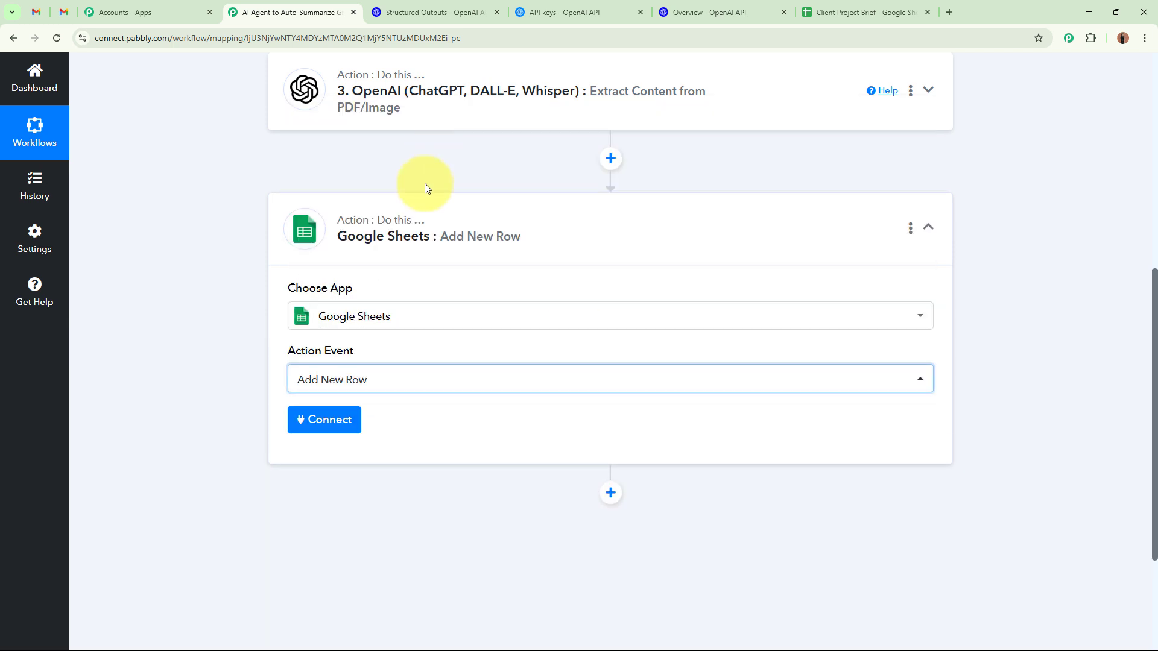
Create a new Google Sheets connection by signing in with the Pabbly Google account and allowing the requested access.
{"action": "left_click", "coordinate": [317, 424]}
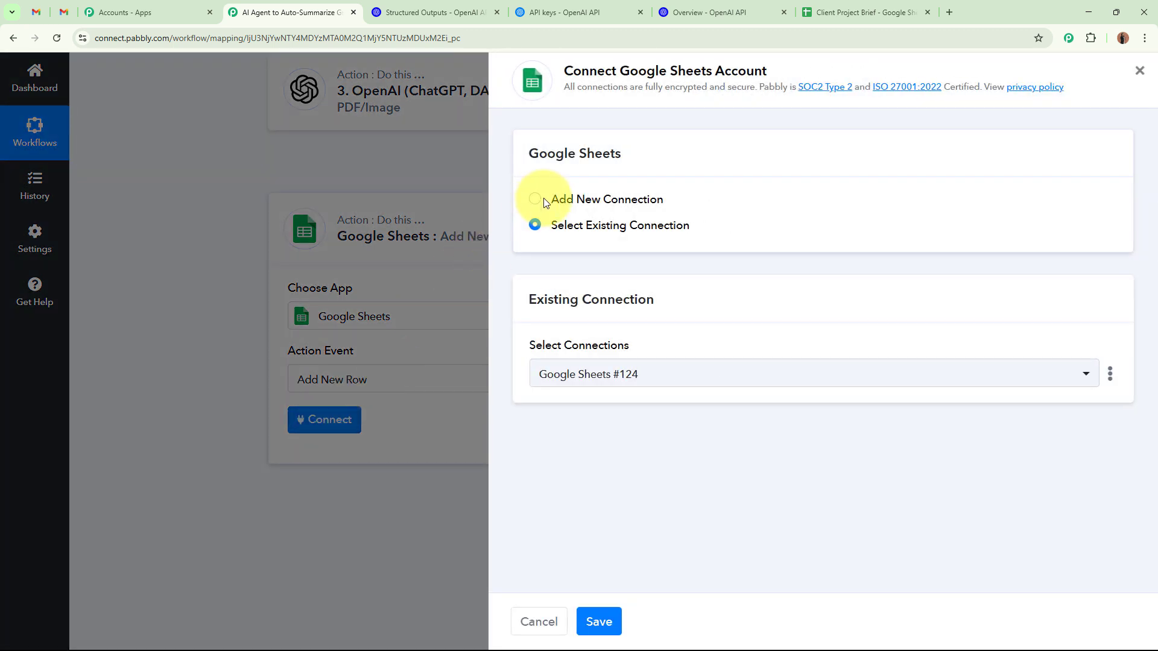
{"action": "left_click", "coordinate": [543, 201]}
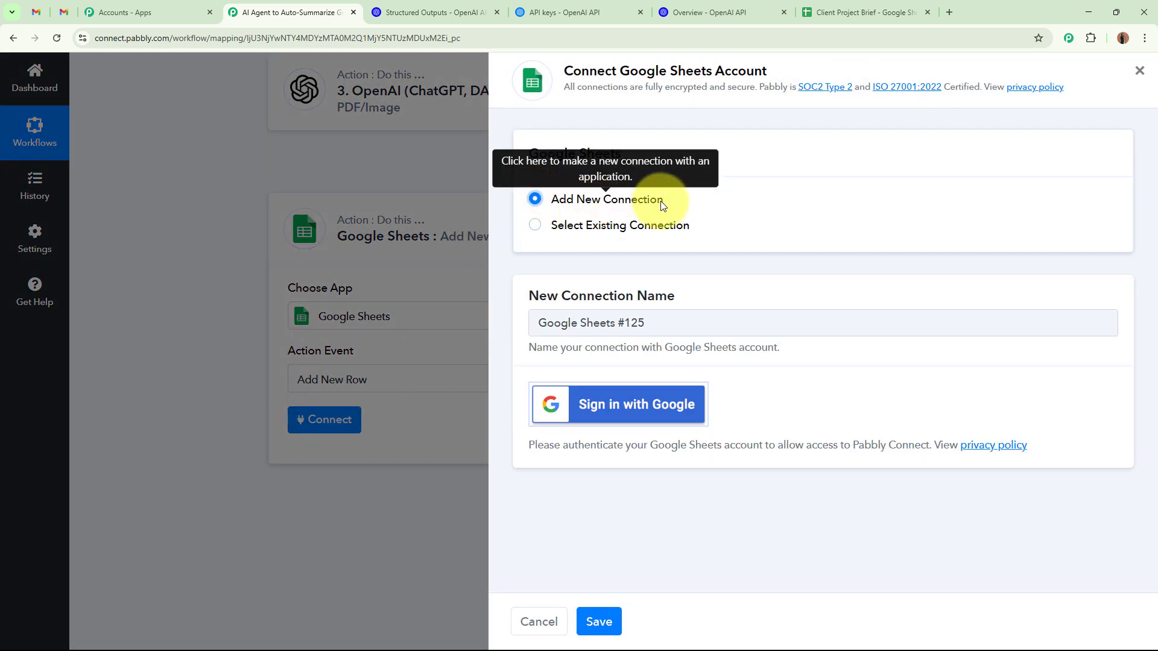
{"action": "left_click", "coordinate": [635, 408]}
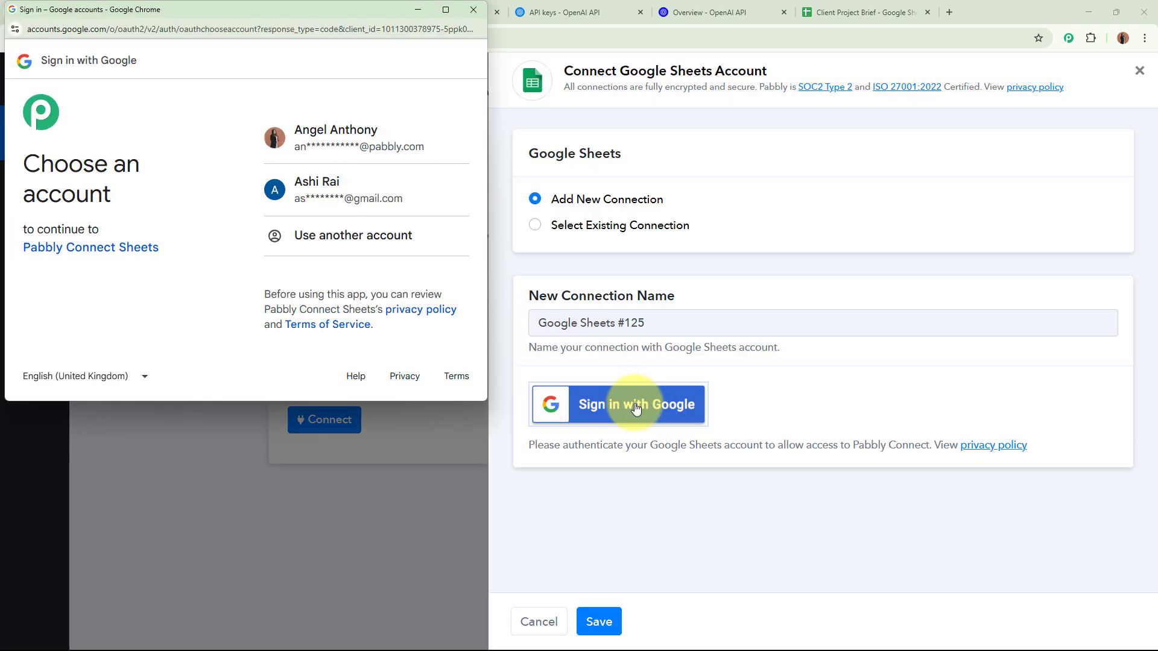
{"action": "left_click_drag", "start_coordinate": [27, 158], "coordinate": [151, 210]}
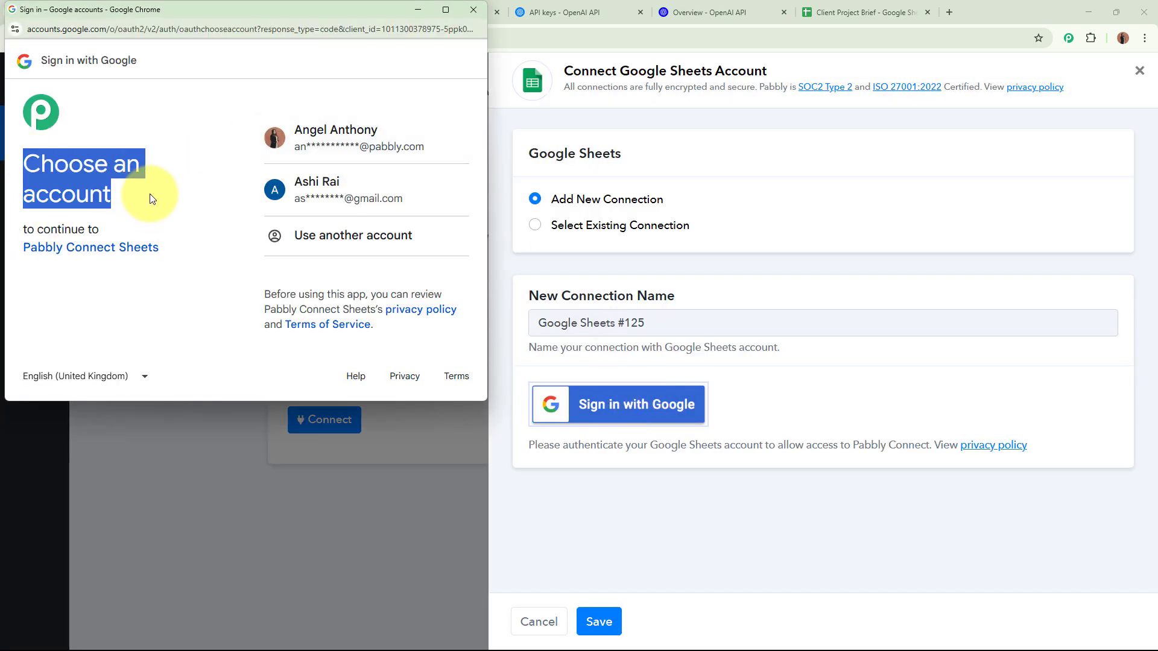
{"action": "left_click", "coordinate": [150, 194]}
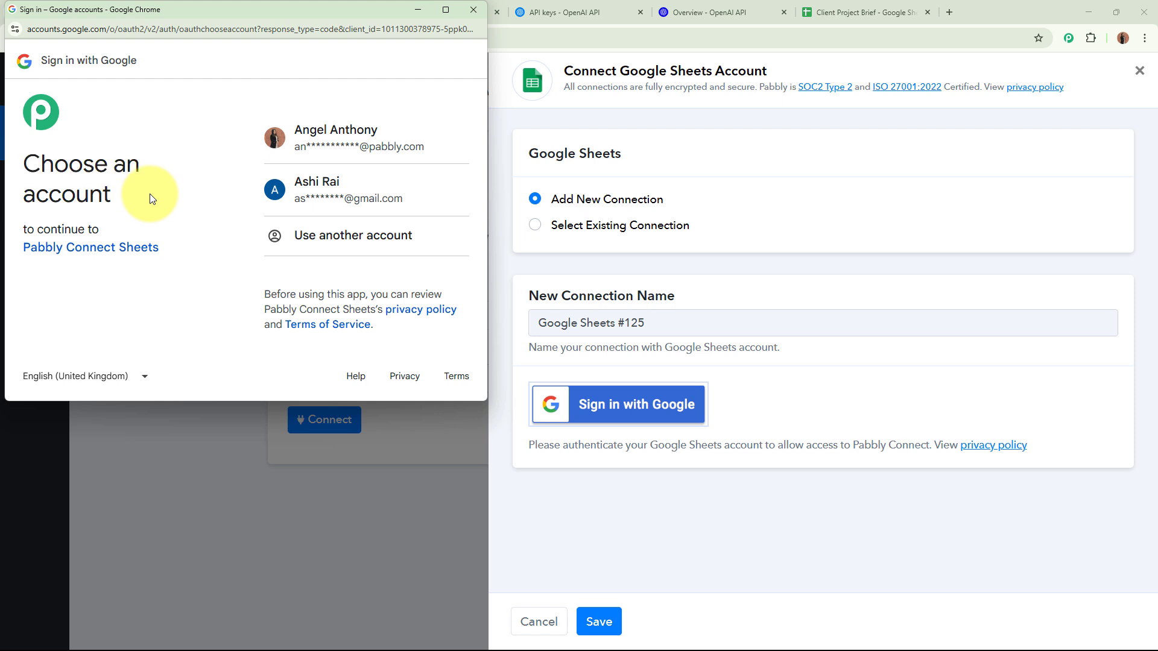
{"action": "left_click", "coordinate": [368, 142]}
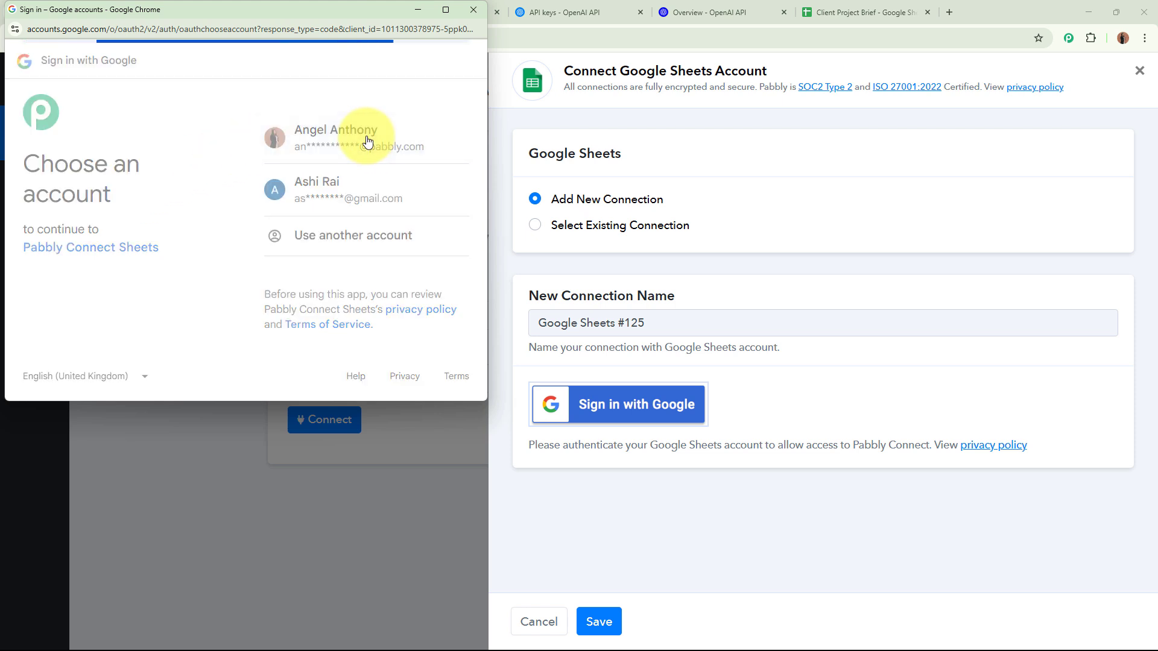
{"action": "left_click_drag", "start_coordinate": [24, 227], "coordinate": [174, 295]}
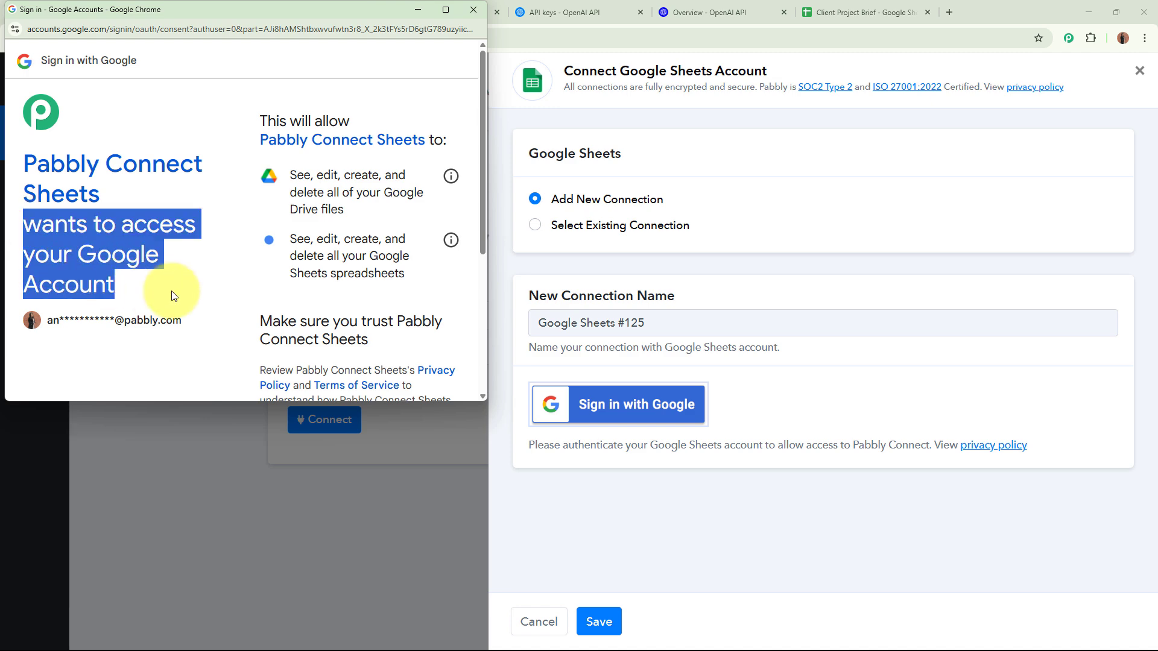
{"action": "left_click", "coordinate": [175, 283]}
{"action": "scroll", "coordinate": [201, 266], "scroll_direction": "down", "scroll_amount": 4}
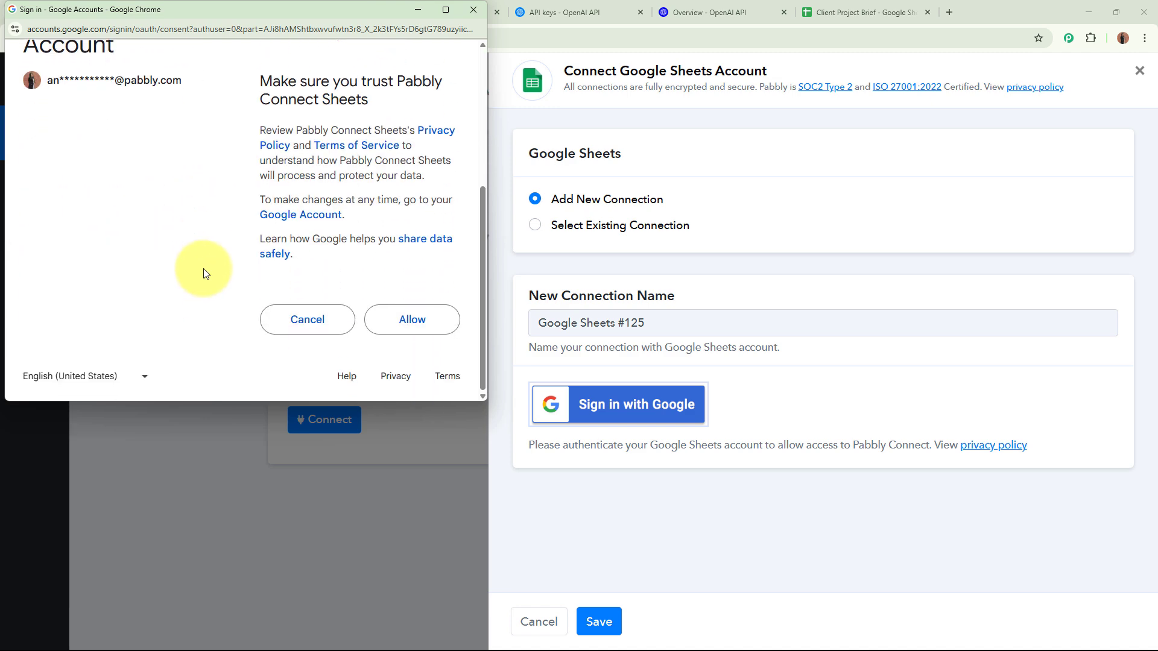
{"action": "left_click", "coordinate": [421, 320]}
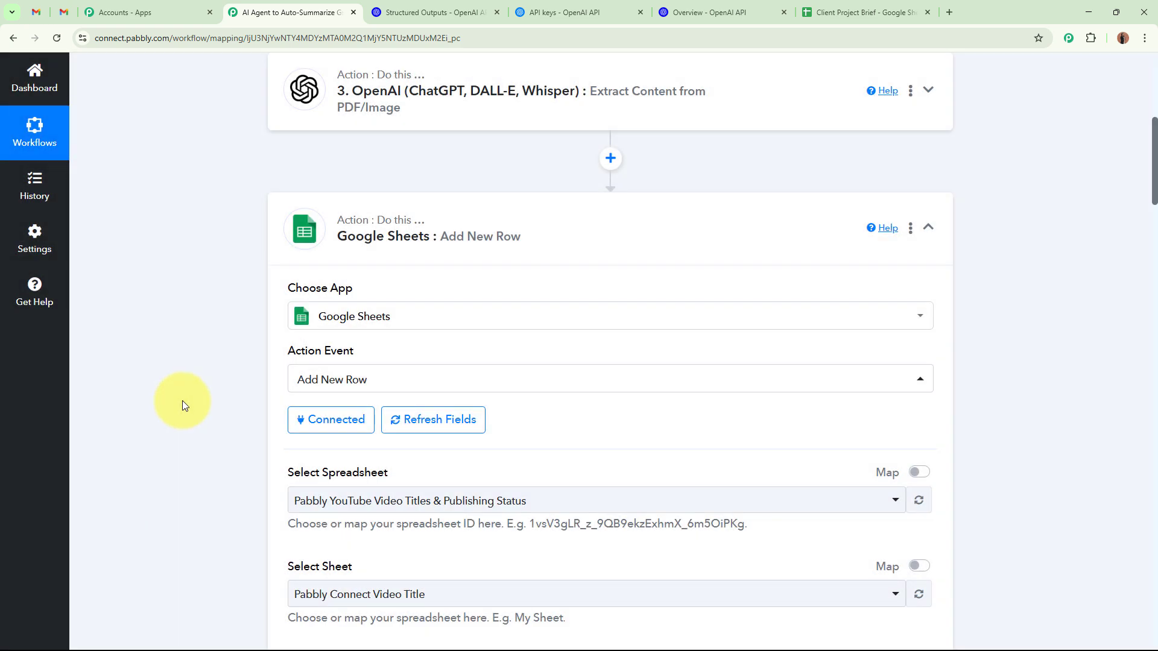
Select Client Project Brief as the spreadsheet for the new row, checking its title in the open Google Sheet.
{"action": "scroll", "coordinate": [184, 398], "scroll_direction": "down", "scroll_amount": 3}
{"action": "scroll", "coordinate": [183, 396], "scroll_direction": "down", "scroll_amount": 2}
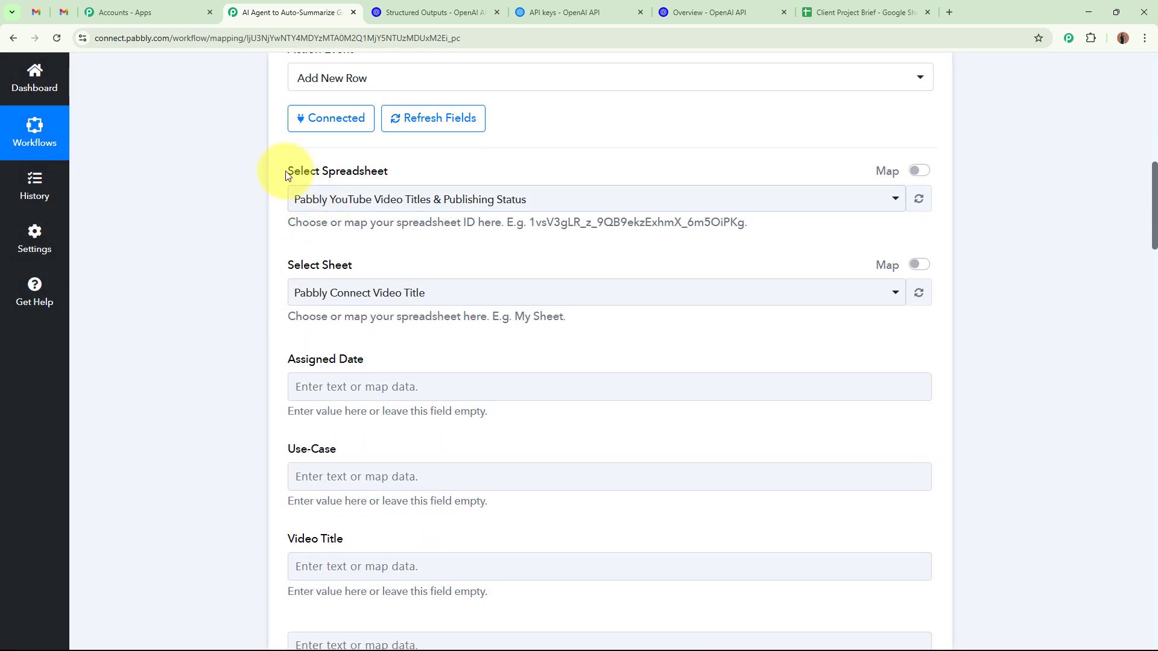
{"action": "left_click_drag", "start_coordinate": [284, 170], "coordinate": [415, 176]}
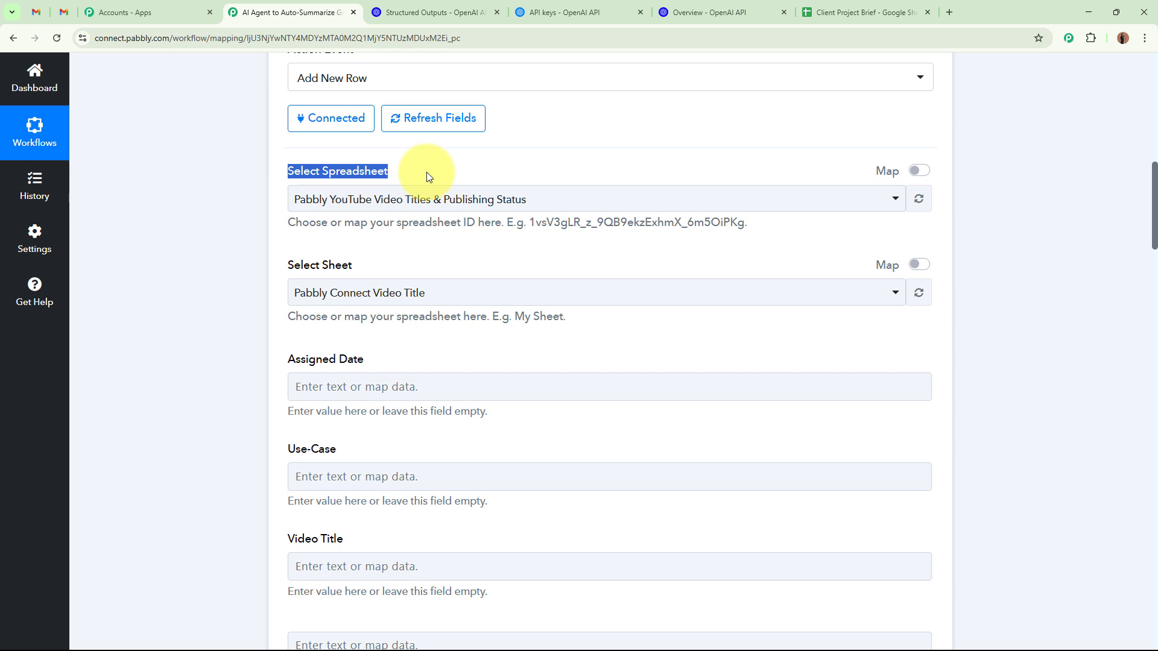
{"action": "left_click", "coordinate": [435, 202]}
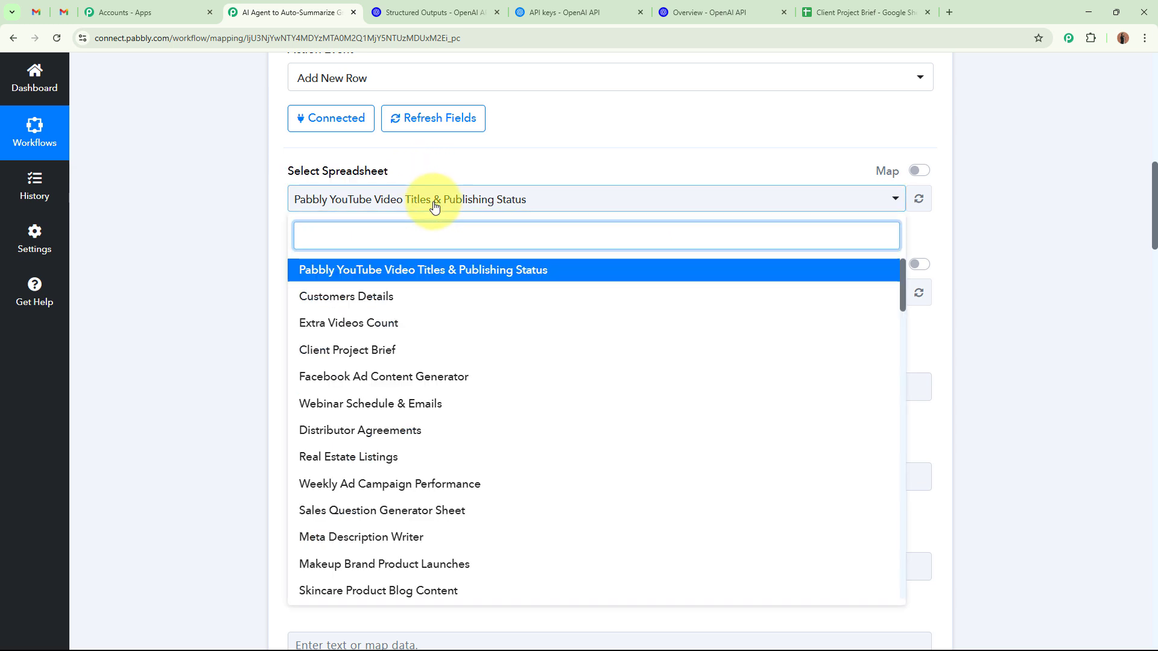
{"action": "left_click", "coordinate": [844, 11]}
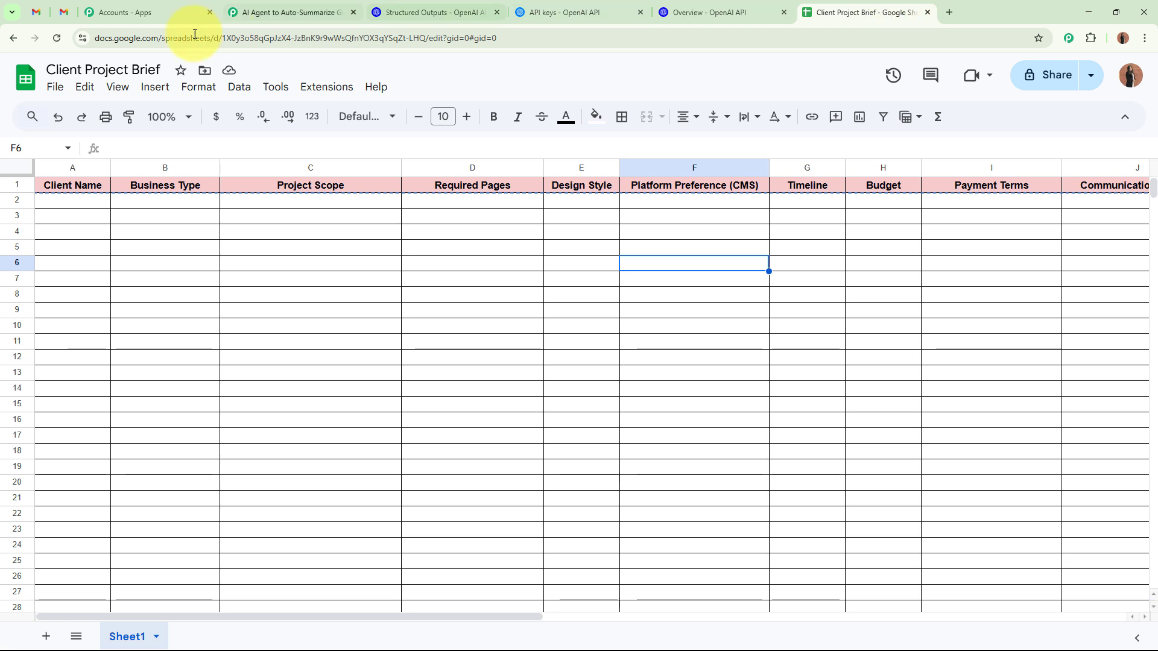
{"action": "left_click", "coordinate": [262, 2]}
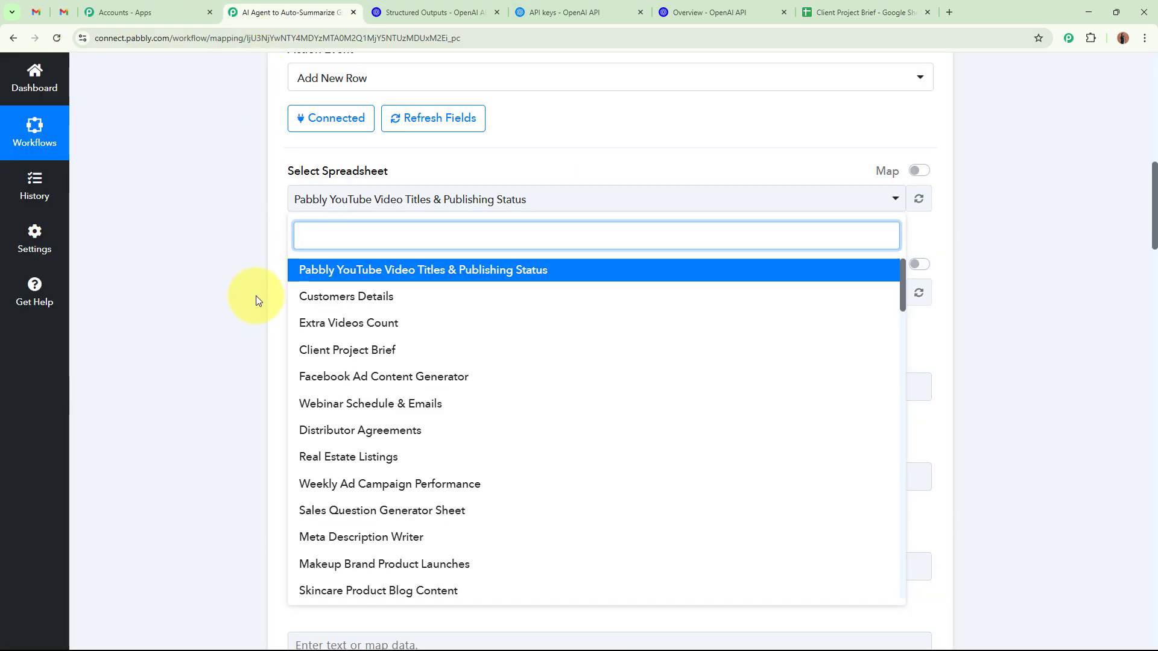
{"action": "left_click", "coordinate": [347, 350]}
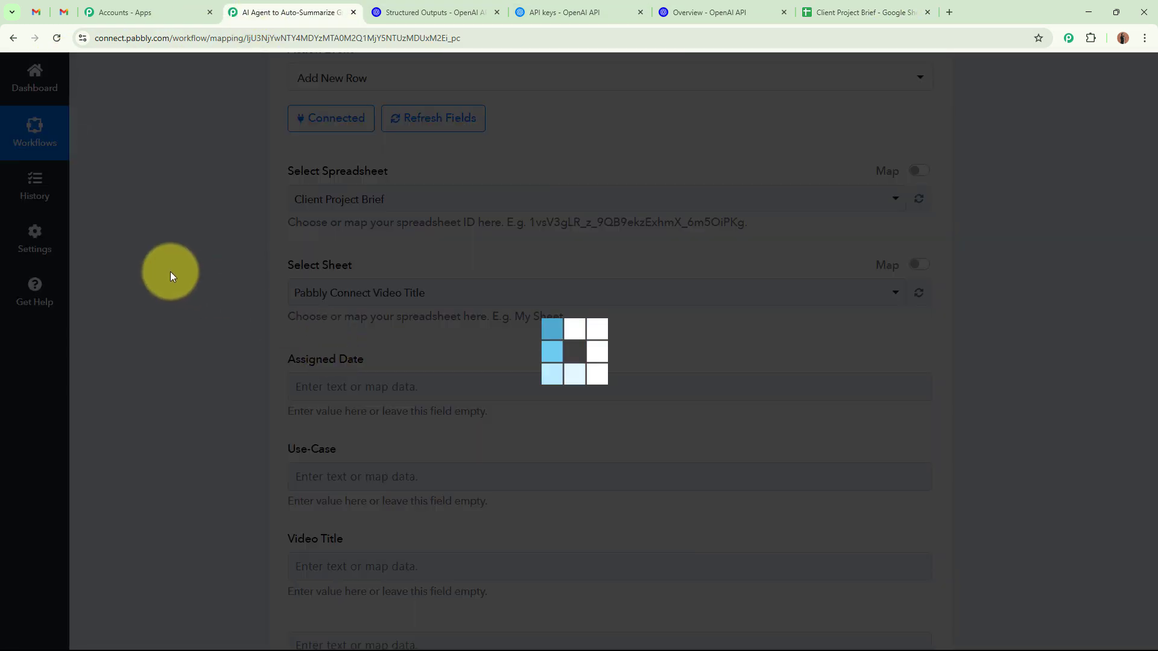
Check the sheet name in the Client Project Brief spreadsheet and select Sheet1 for the Google Sheets step.
{"action": "left_click", "coordinate": [842, 10]}
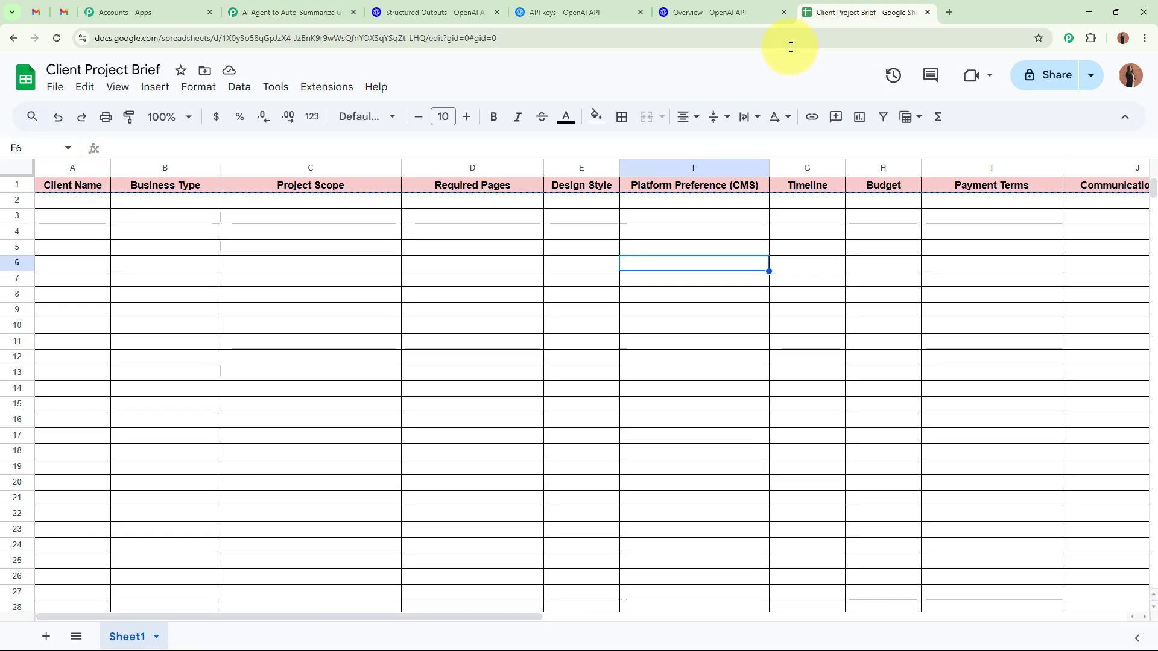
{"action": "left_click", "coordinate": [285, 18]}
{"action": "left_click", "coordinate": [369, 298]}
{"action": "left_click", "coordinate": [362, 363]}
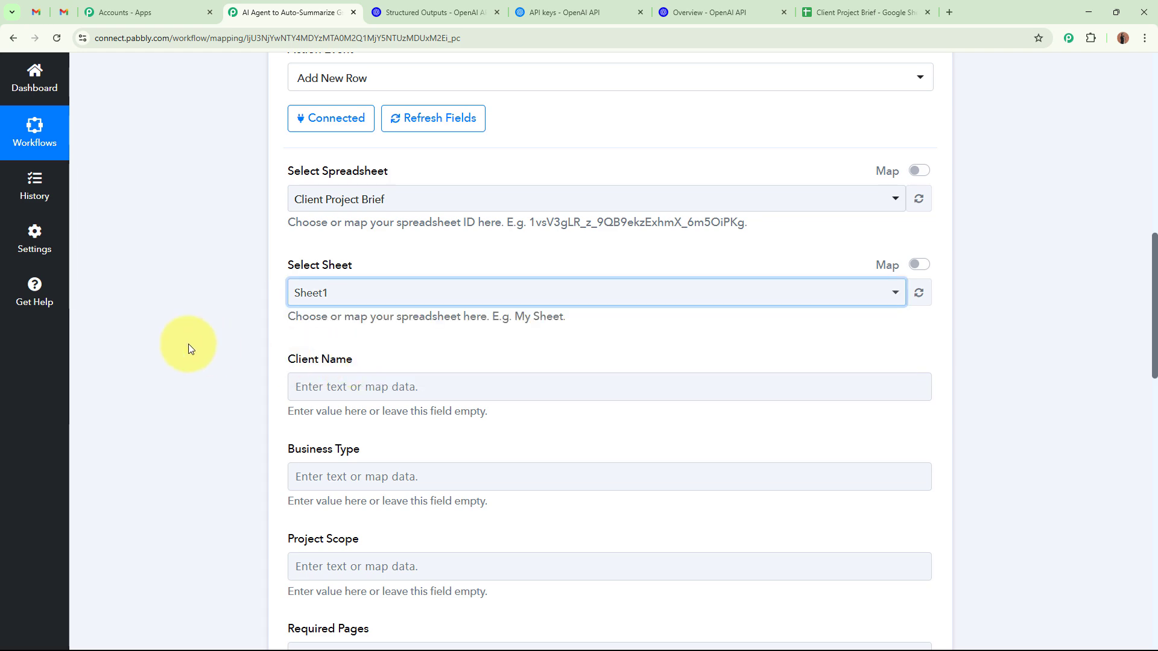
Map the Client Name and Business Type columns to the matching values from the OpenAI step.
{"action": "scroll", "coordinate": [352, 181], "scroll_direction": "down", "scroll_amount": 4}
{"action": "left_click", "coordinate": [434, 143]}
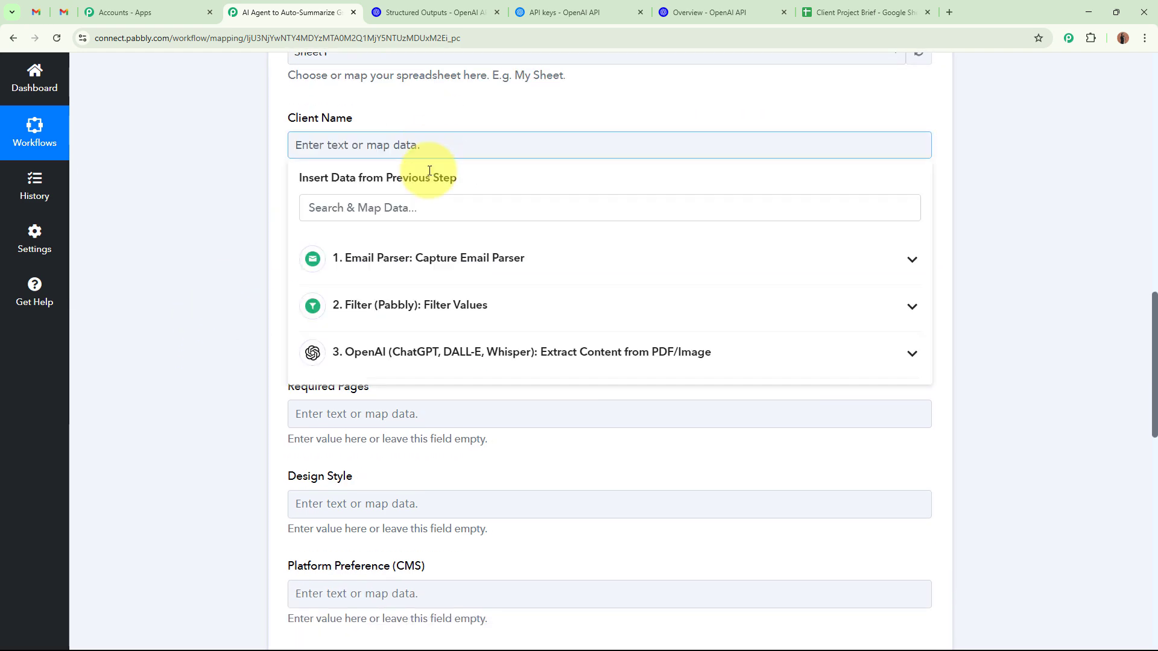
{"action": "left_click", "coordinate": [406, 352]}
{"action": "left_click", "coordinate": [398, 395]}
{"action": "left_click", "coordinate": [257, 259]}
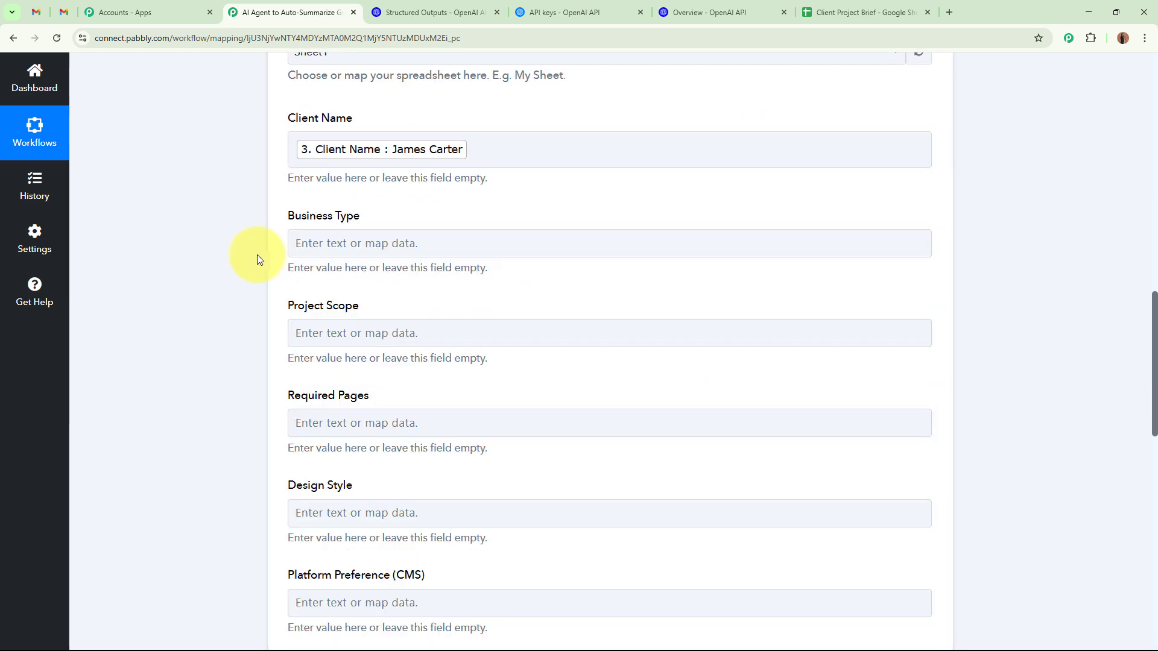
{"action": "left_click", "coordinate": [369, 243]}
{"action": "left_click", "coordinate": [488, 447]}
{"action": "left_click", "coordinate": [400, 517]}
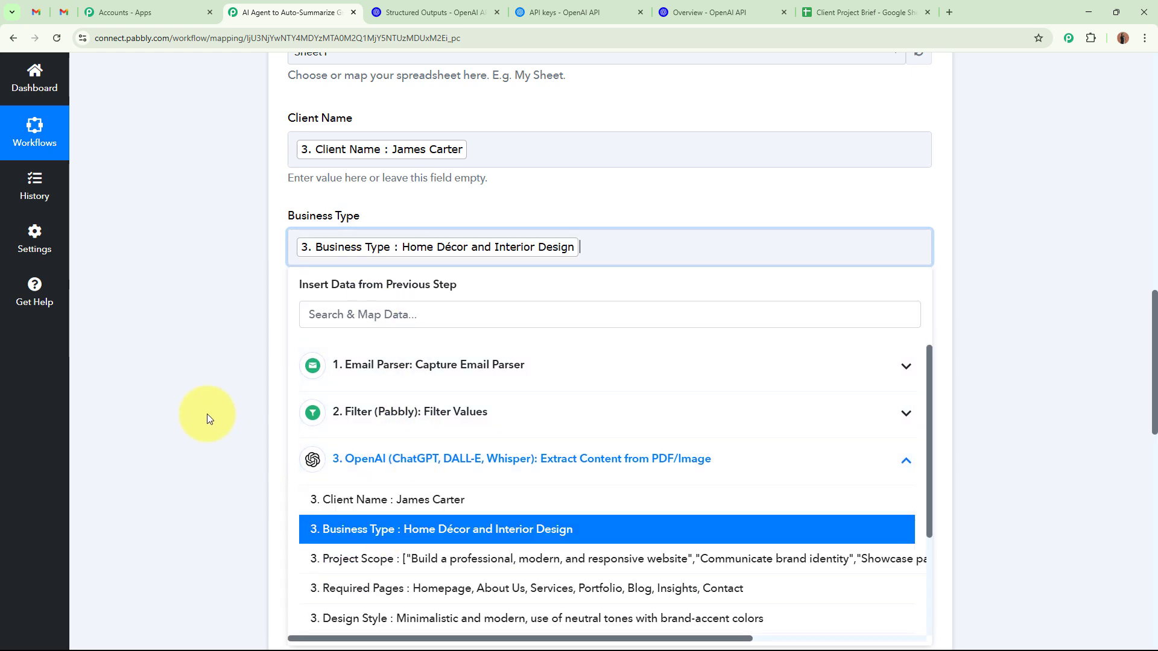
{"action": "left_click", "coordinate": [207, 415]}
{"action": "left_click", "coordinate": [310, 349]}
{"action": "scroll", "coordinate": [302, 398], "scroll_direction": "down", "scroll_amount": 1}
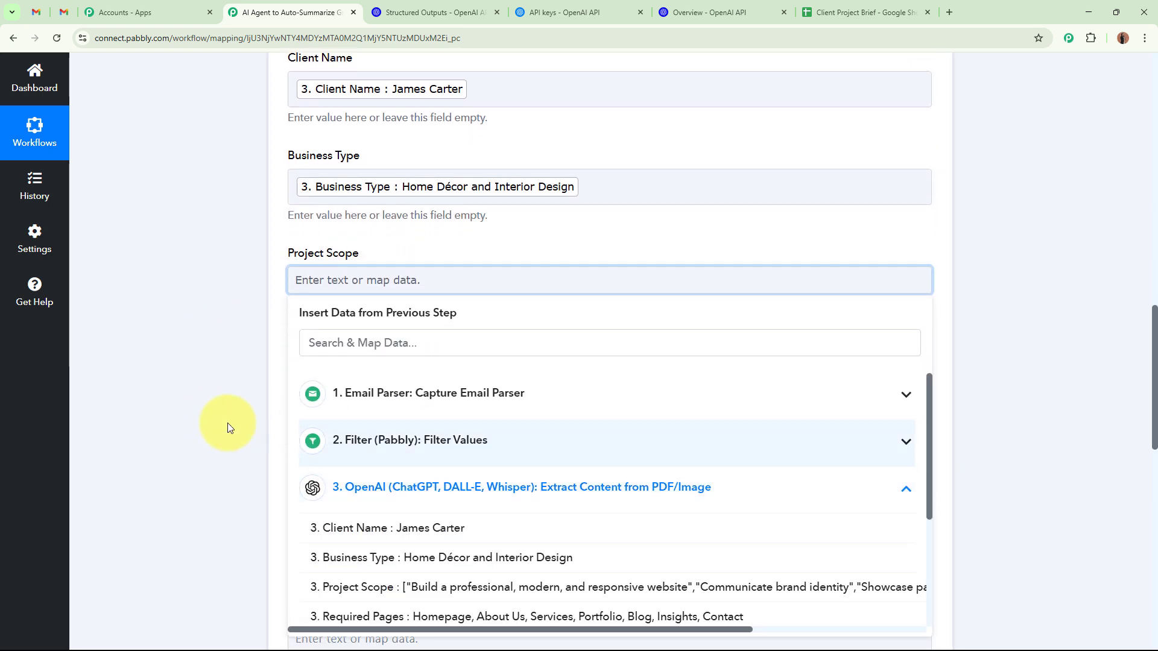
{"action": "scroll", "coordinate": [227, 422], "scroll_direction": "down", "scroll_amount": 3}
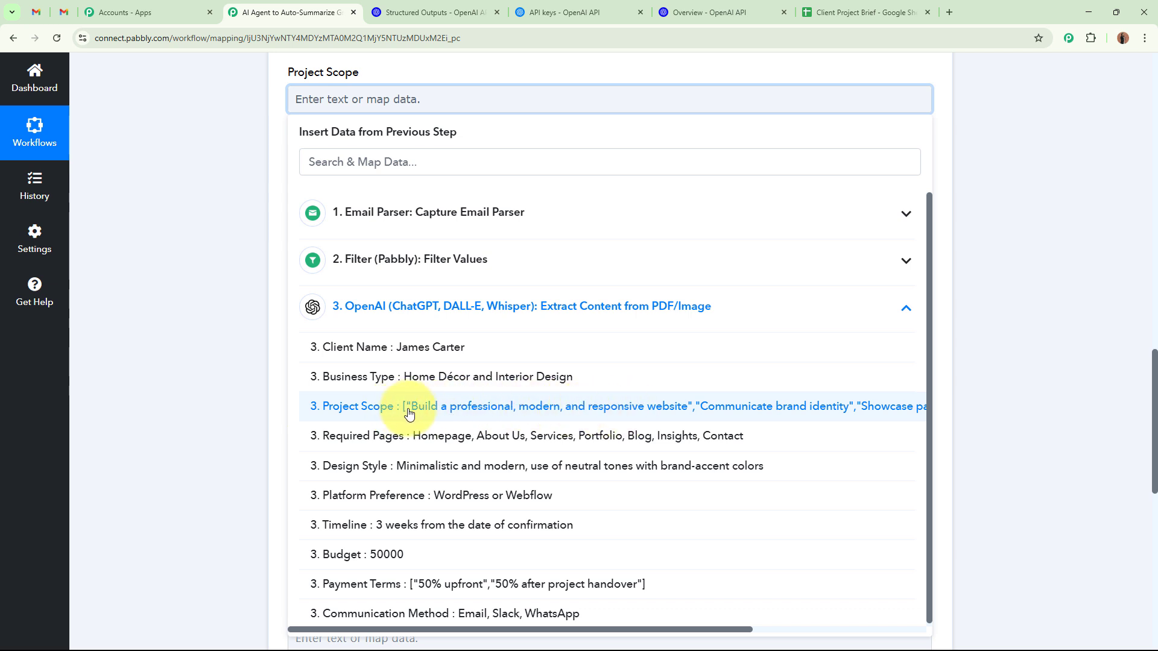
{"action": "left_click", "coordinate": [1047, 392]}
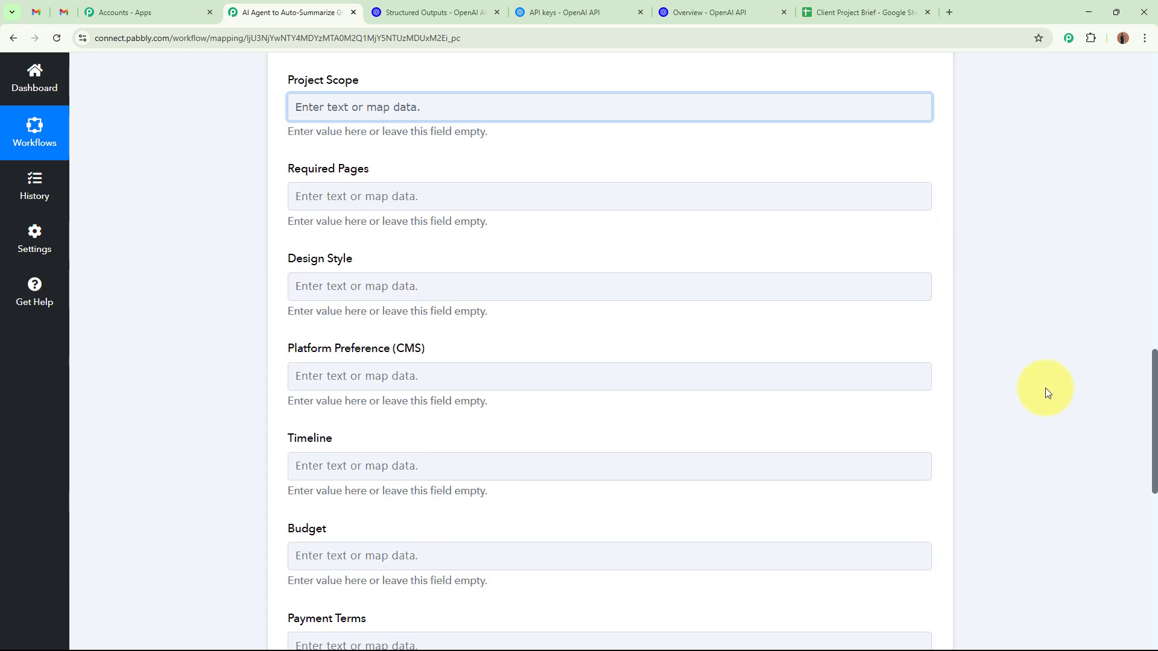
Insert a Text Formatter (Pabbly) action between the OpenAI and Google Sheets steps.
{"action": "scroll", "coordinate": [1047, 392], "scroll_direction": "up", "scroll_amount": 15}
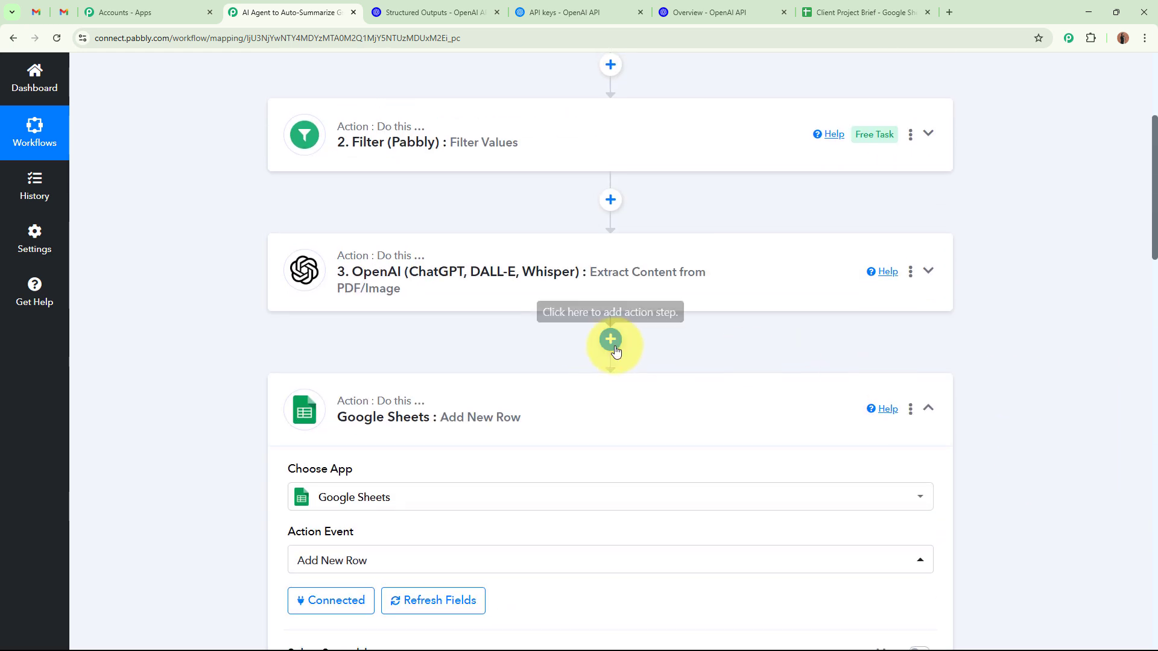
{"action": "left_click", "coordinate": [614, 349]}
{"action": "type", "text": "tex"}
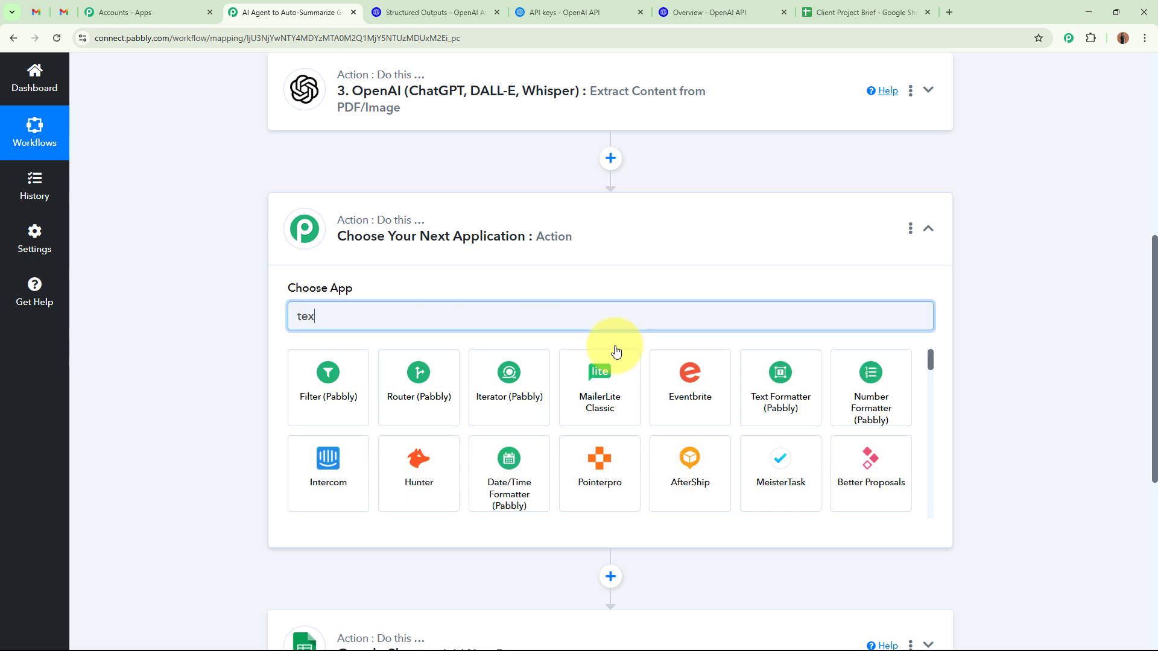
{"action": "type", "text": "t"}
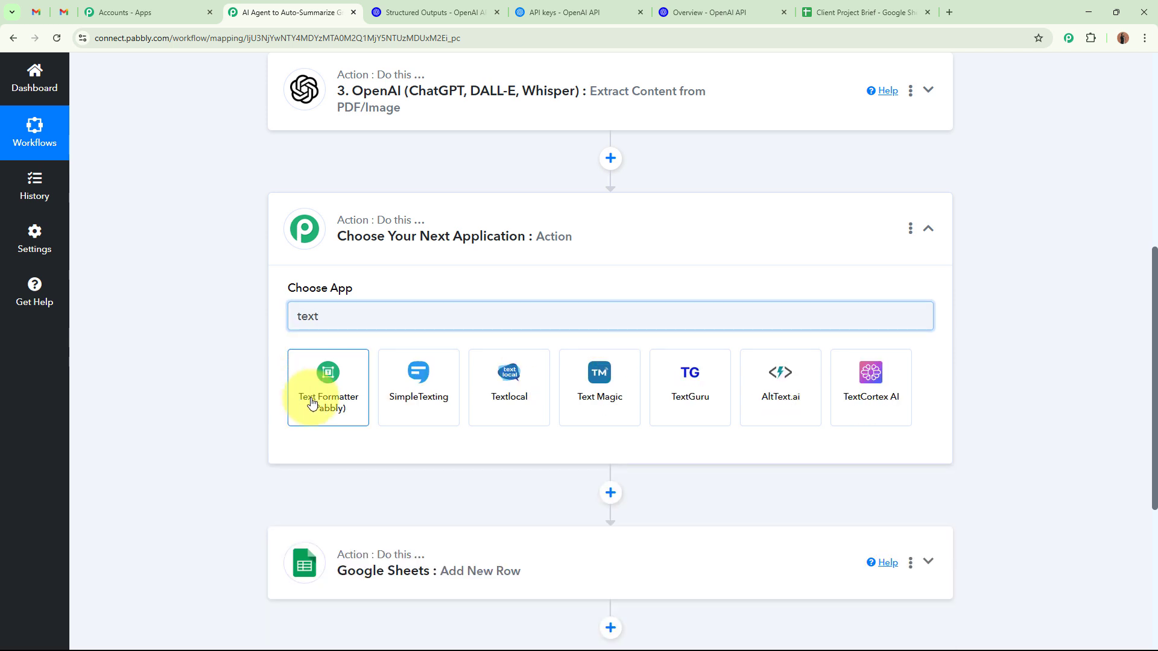
{"action": "left_click", "coordinate": [330, 391]}
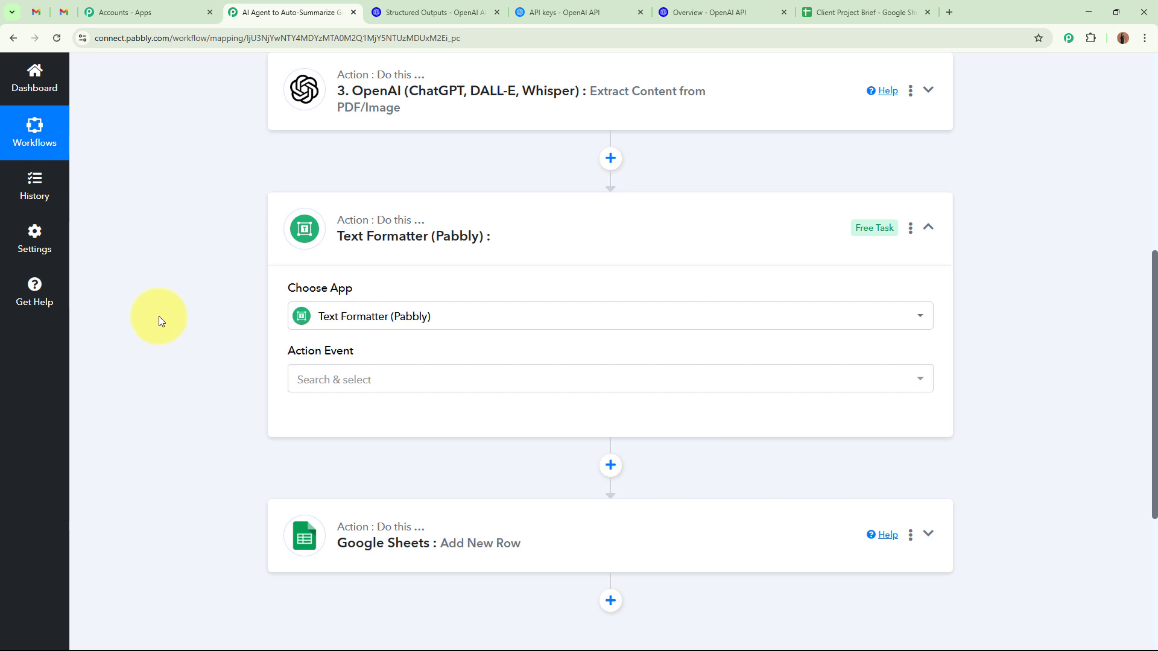
Set the Text Formatter's action event to Text Parser and connect it.
{"action": "left_click", "coordinate": [464, 381]}
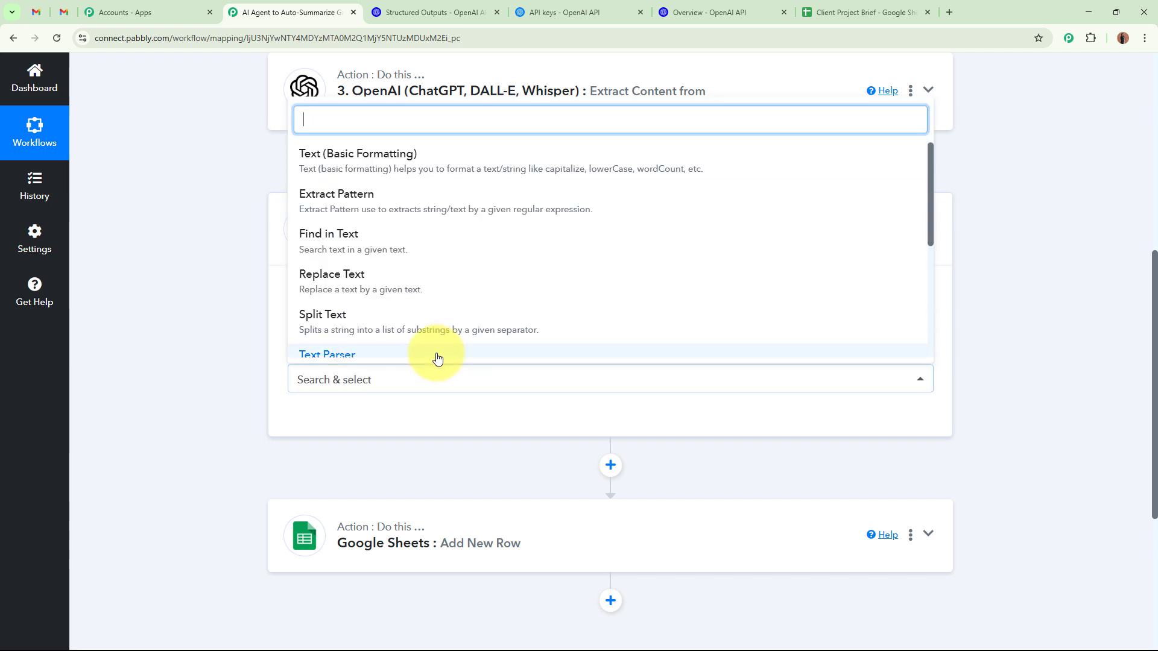
{"action": "left_click", "coordinate": [439, 355]}
{"action": "scroll", "coordinate": [203, 395], "scroll_direction": "down", "scroll_amount": 2}
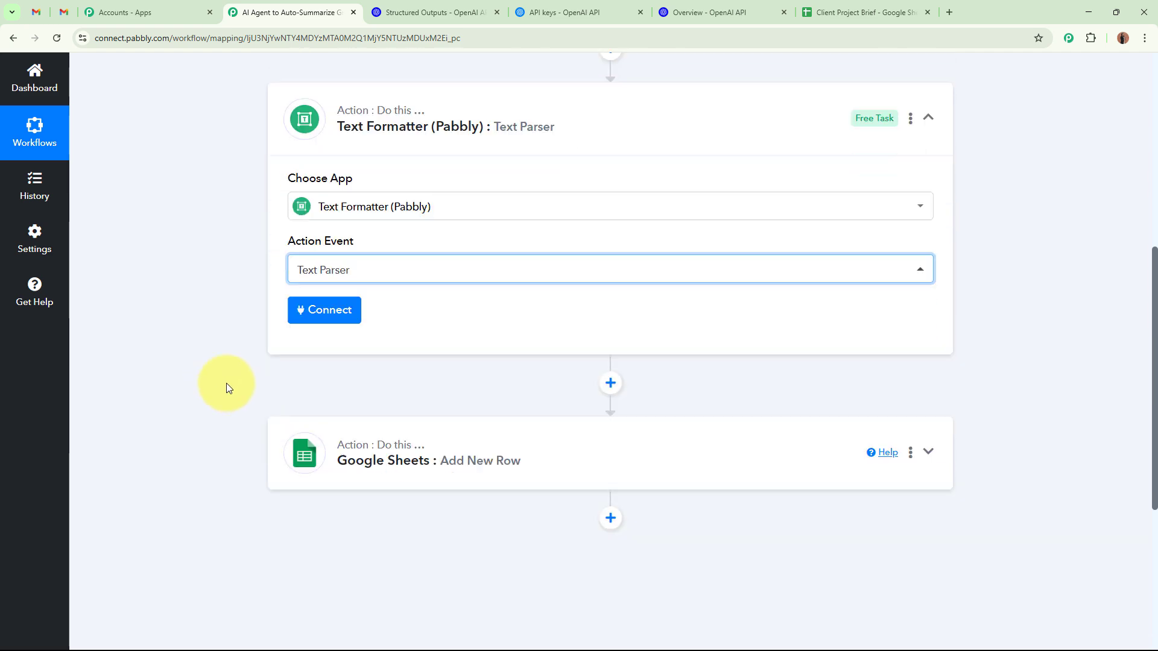
{"action": "left_click", "coordinate": [305, 302]}
{"action": "scroll", "coordinate": [248, 316], "scroll_direction": "down", "scroll_amount": 3}
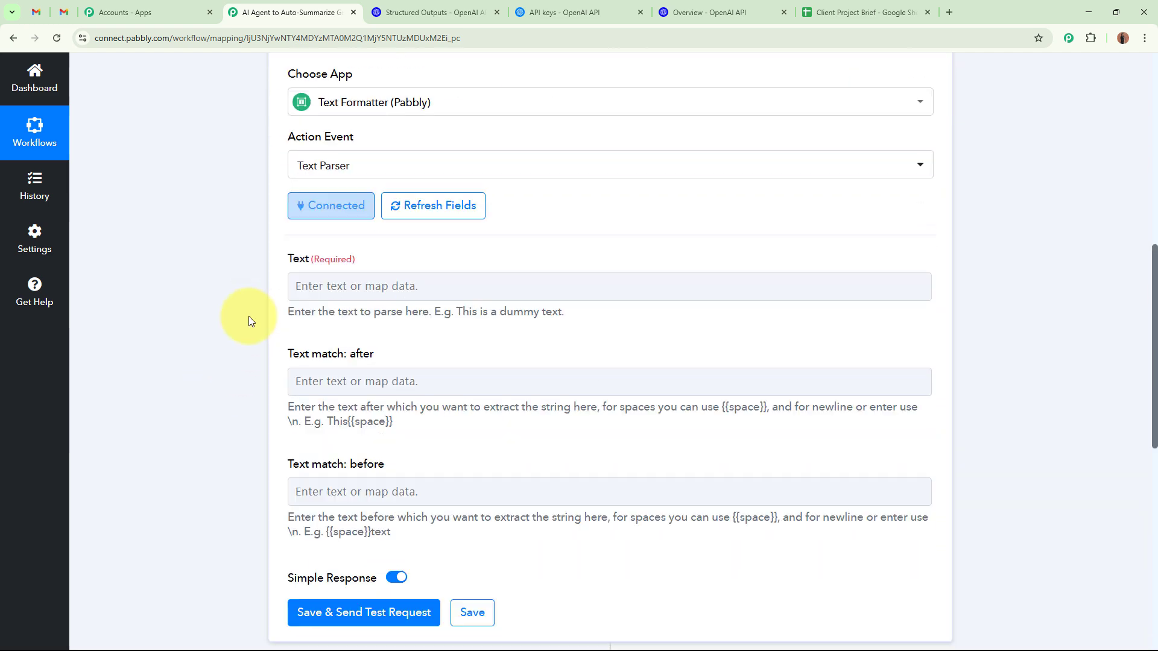
Map the Text Parser's text to the Project Scope value from the OpenAI step.
{"action": "left_click", "coordinate": [409, 137]}
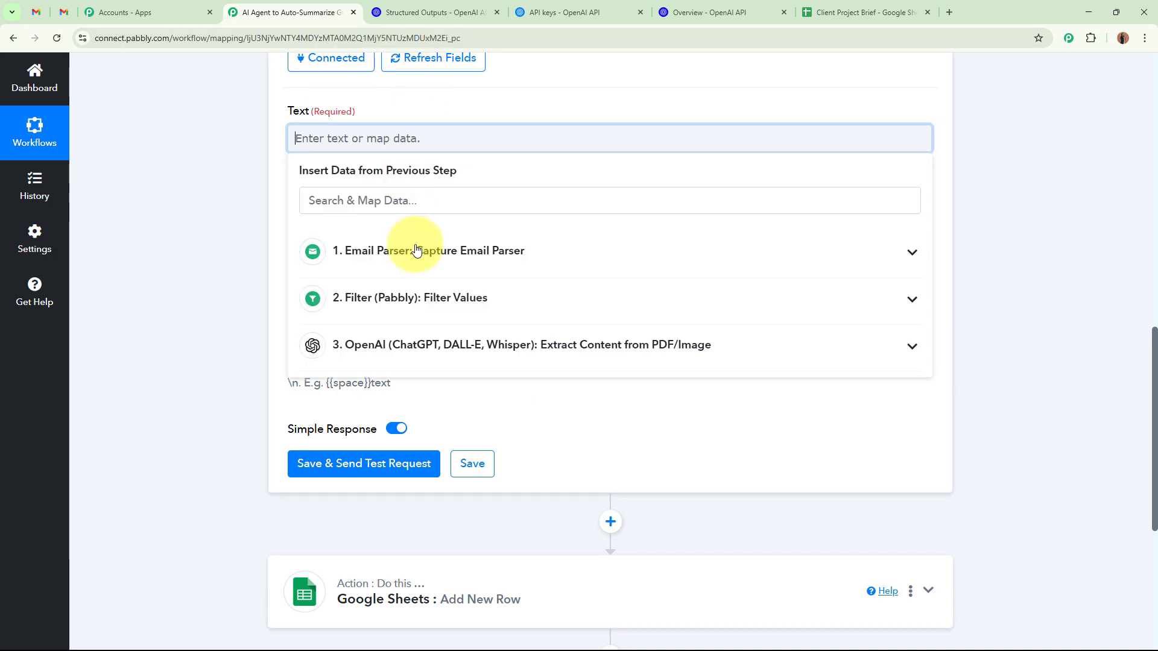
{"action": "left_click", "coordinate": [453, 344]}
{"action": "left_click", "coordinate": [450, 444]}
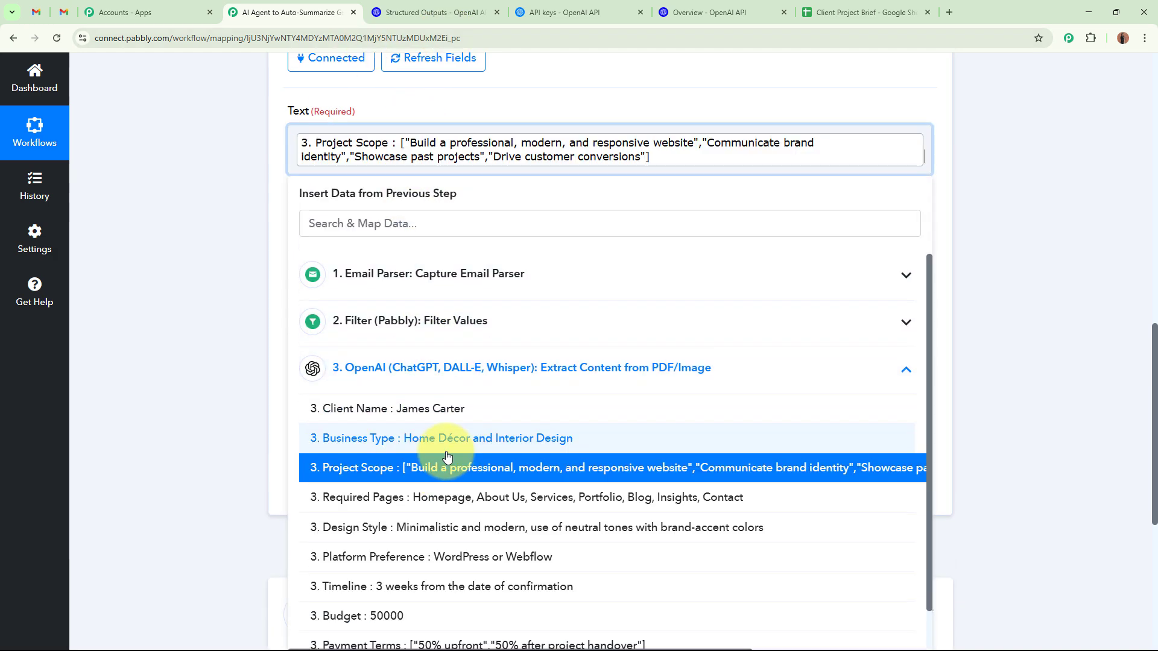
{"action": "left_click", "coordinate": [201, 302]}
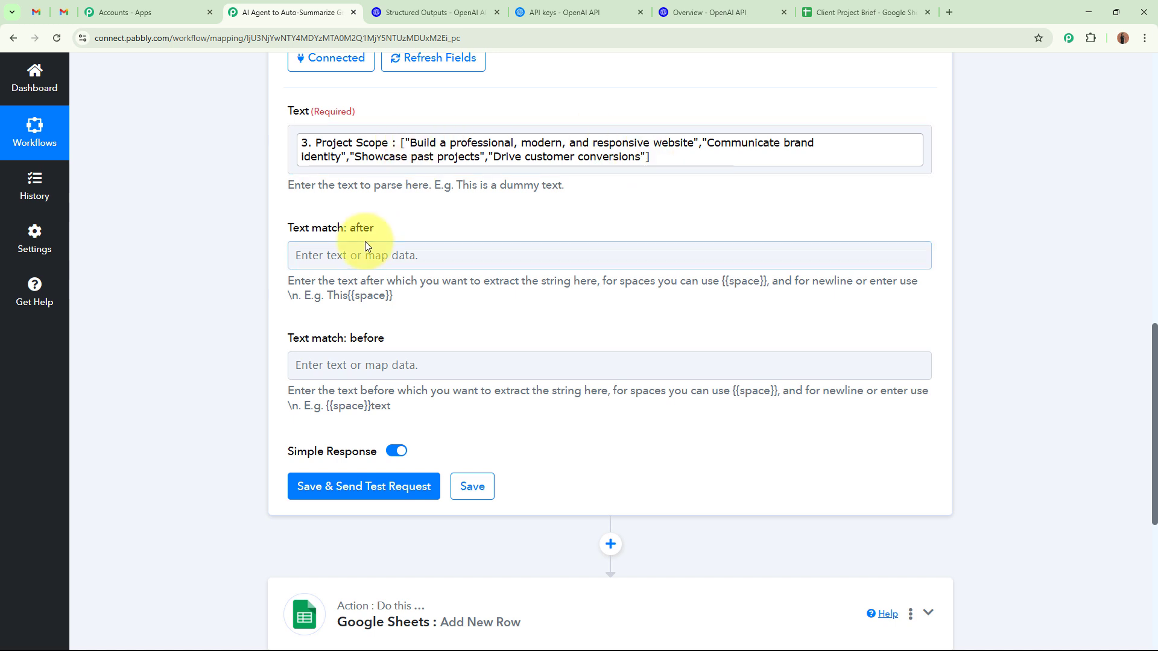
Set the Text Parser to extract the text after "[" and before "]".
{"action": "left_click", "coordinate": [403, 254]}
{"action": "type", "text": "["}
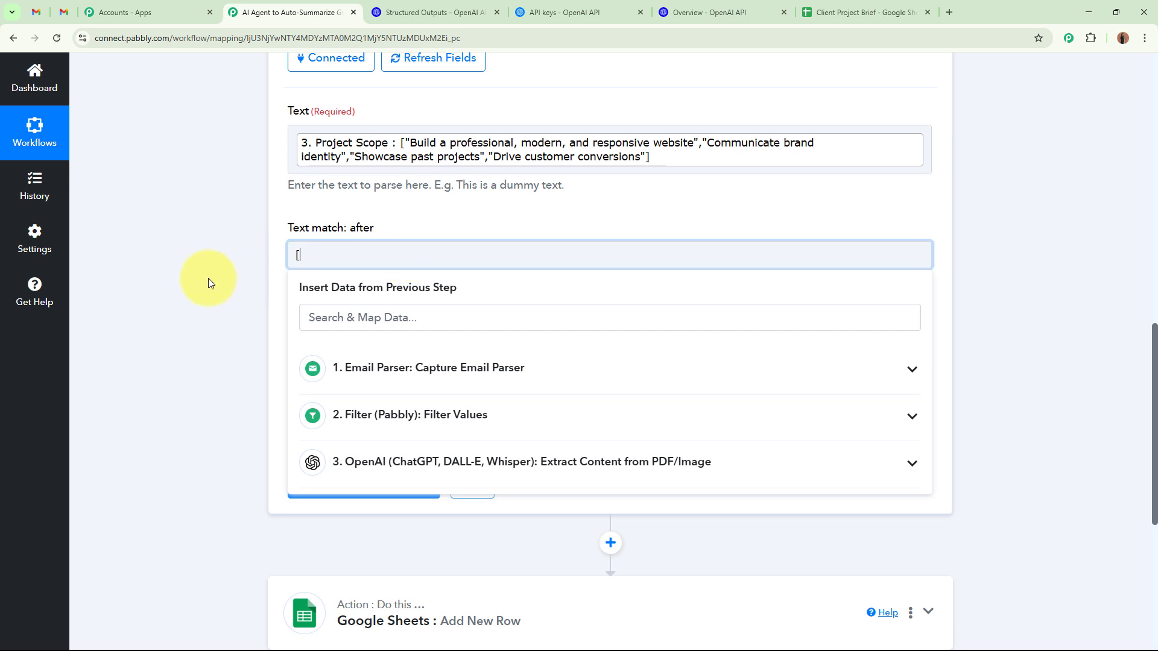
{"action": "left_click", "coordinate": [207, 277]}
{"action": "left_click", "coordinate": [385, 363]}
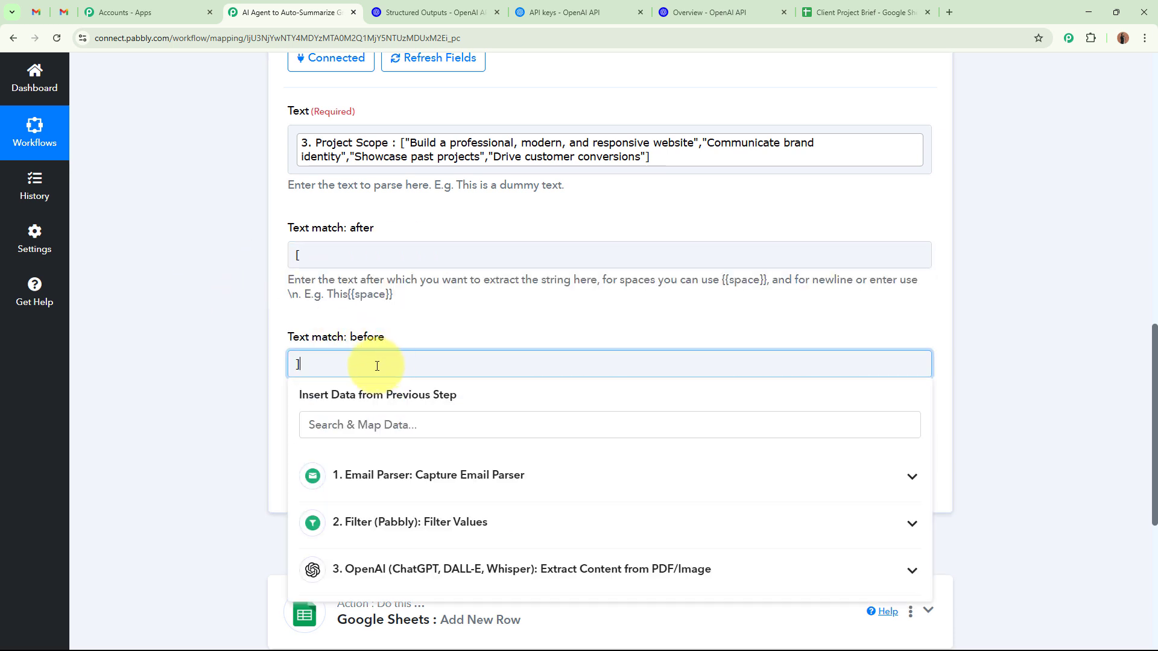
{"action": "type", "text": "]"}
{"action": "left_click", "coordinate": [158, 350]}
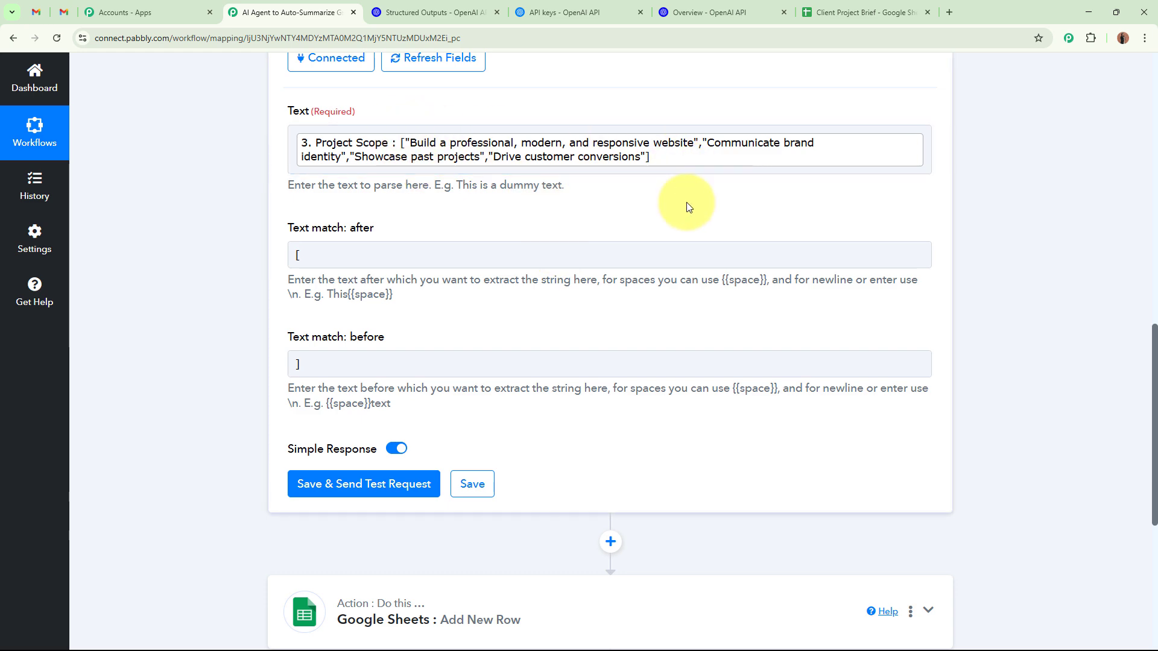
Save the Text Parser step, send a test request, and check the parsed Project Scope result.
{"action": "scroll", "coordinate": [603, 229], "scroll_direction": "down", "scroll_amount": 4}
{"action": "scroll", "coordinate": [446, 302], "scroll_direction": "up", "scroll_amount": 2}
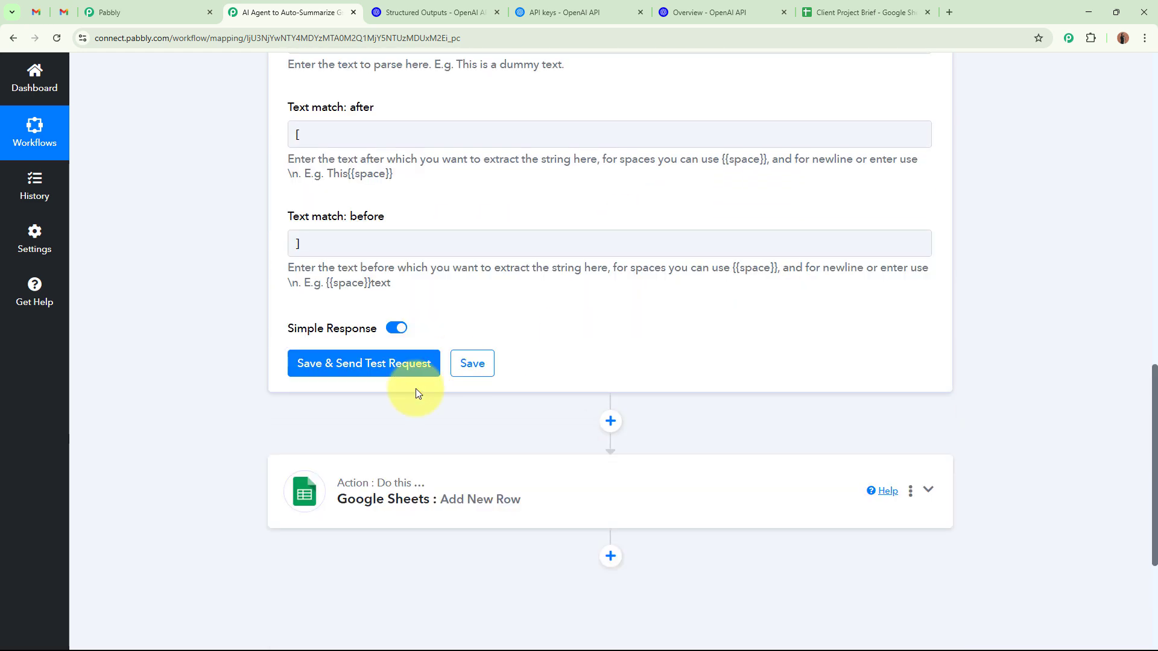
{"action": "left_click", "coordinate": [392, 376]}
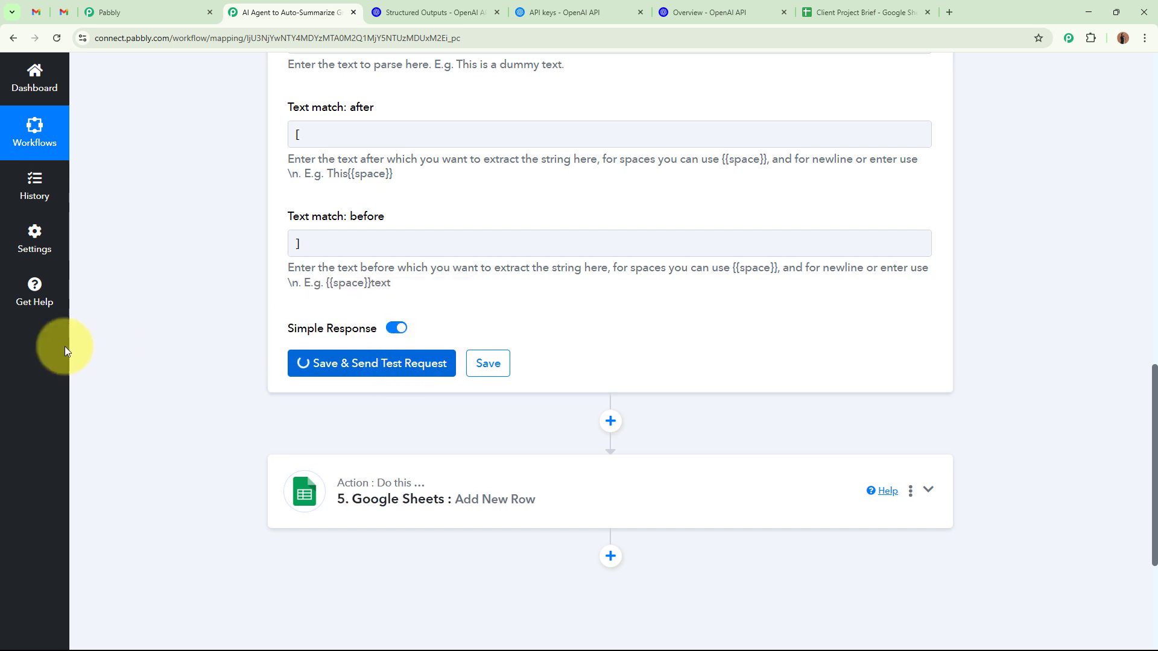
{"action": "scroll", "coordinate": [583, 381], "scroll_direction": "down", "scroll_amount": 1}
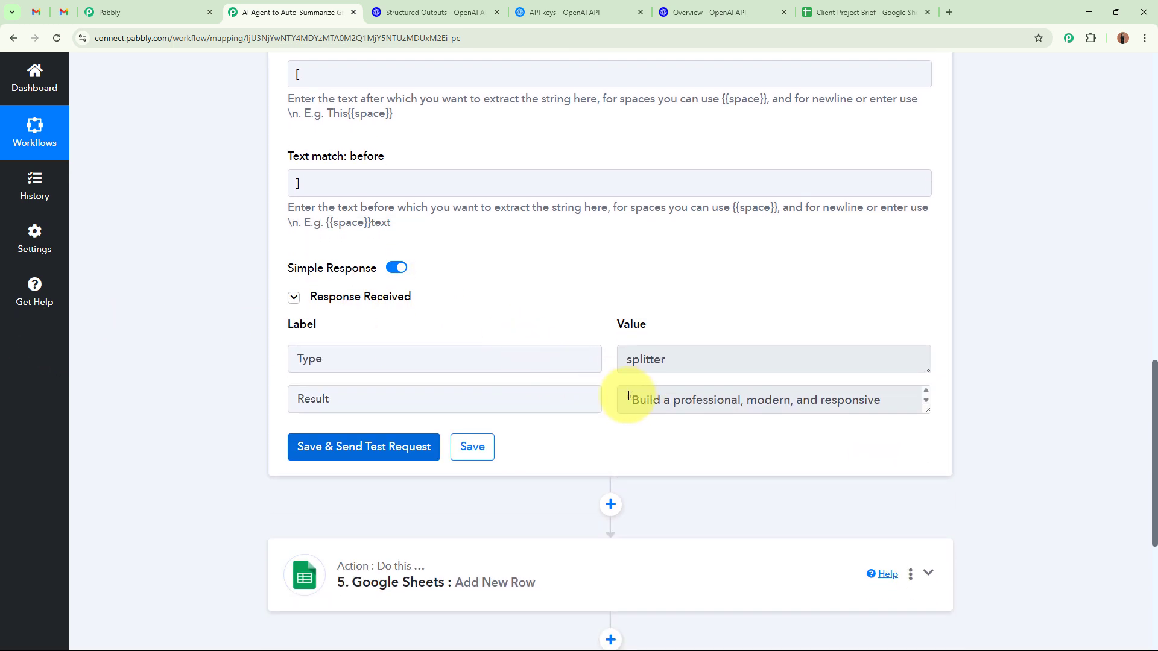
{"action": "left_click_drag", "start_coordinate": [628, 398], "coordinate": [880, 402]}
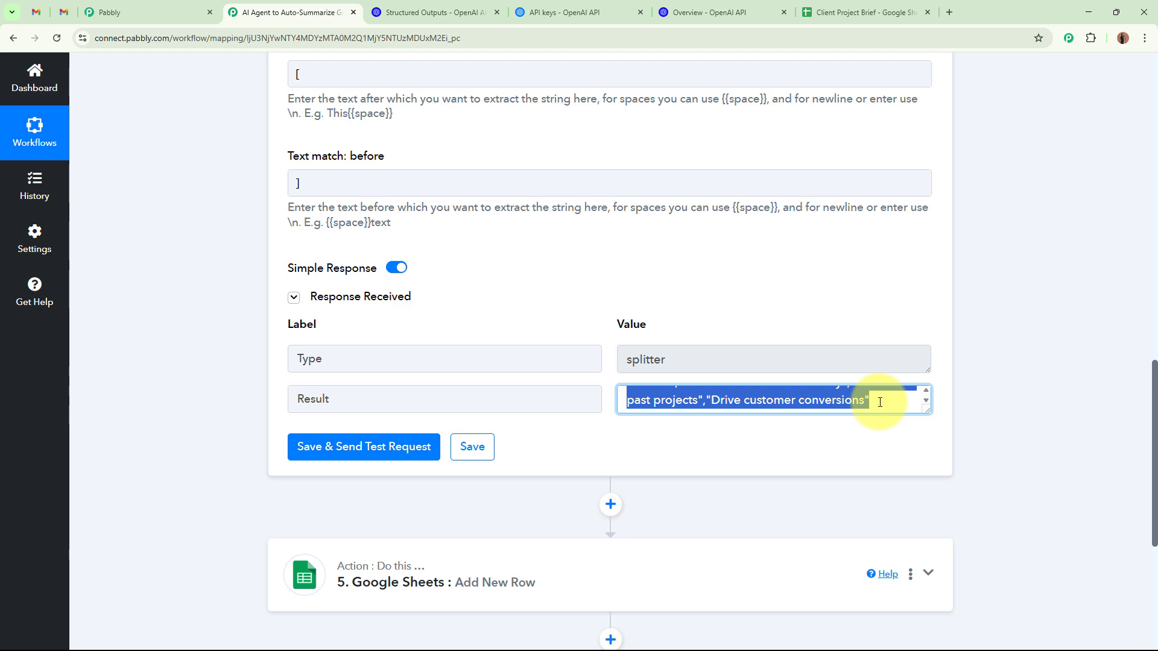
{"action": "left_click", "coordinate": [962, 397]}
Collapse the Text Formatter step and clone it.
{"action": "scroll", "coordinate": [963, 397], "scroll_direction": "up", "scroll_amount": 5}
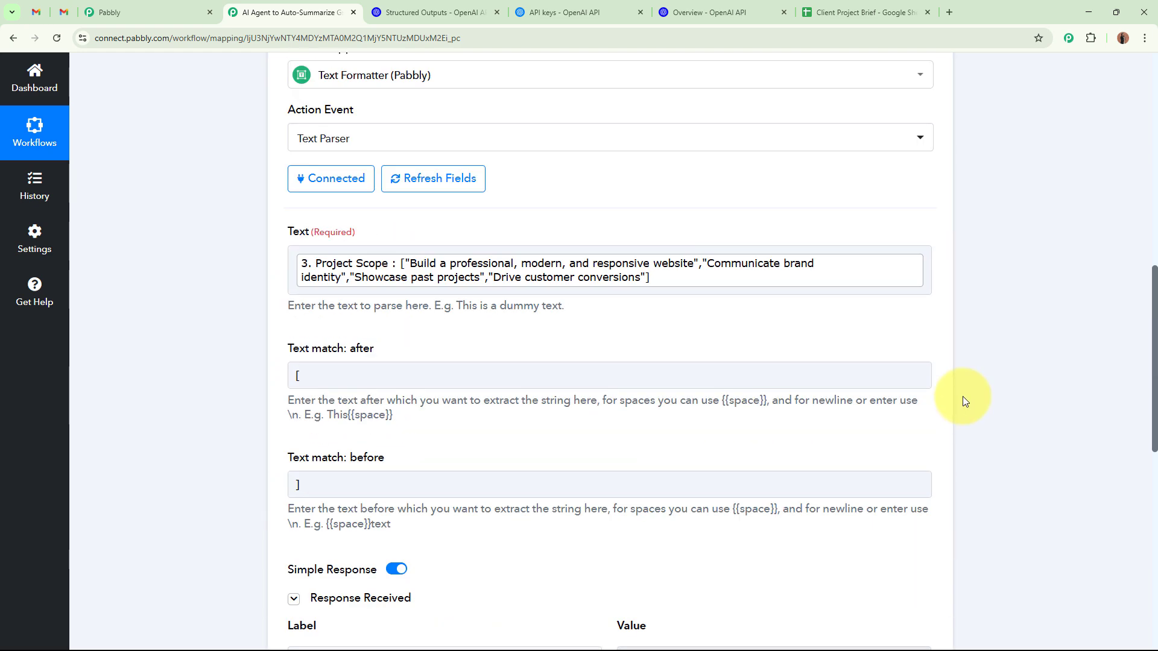
{"action": "scroll", "coordinate": [963, 396], "scroll_direction": "up", "scroll_amount": 3}
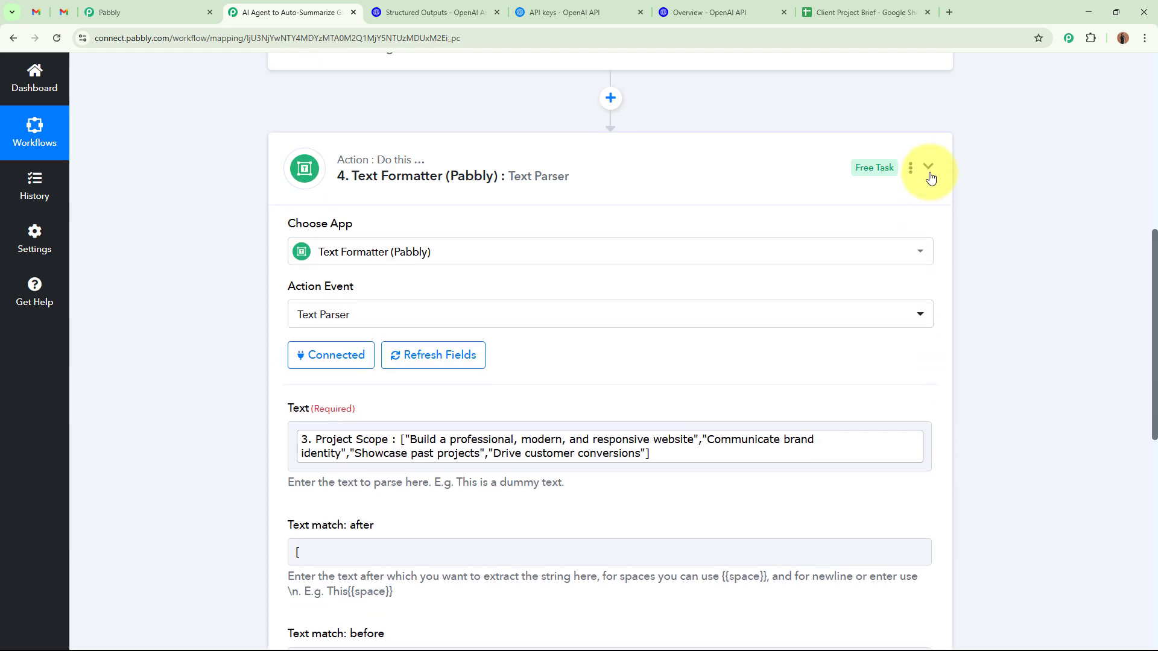
{"action": "left_click", "coordinate": [929, 169]}
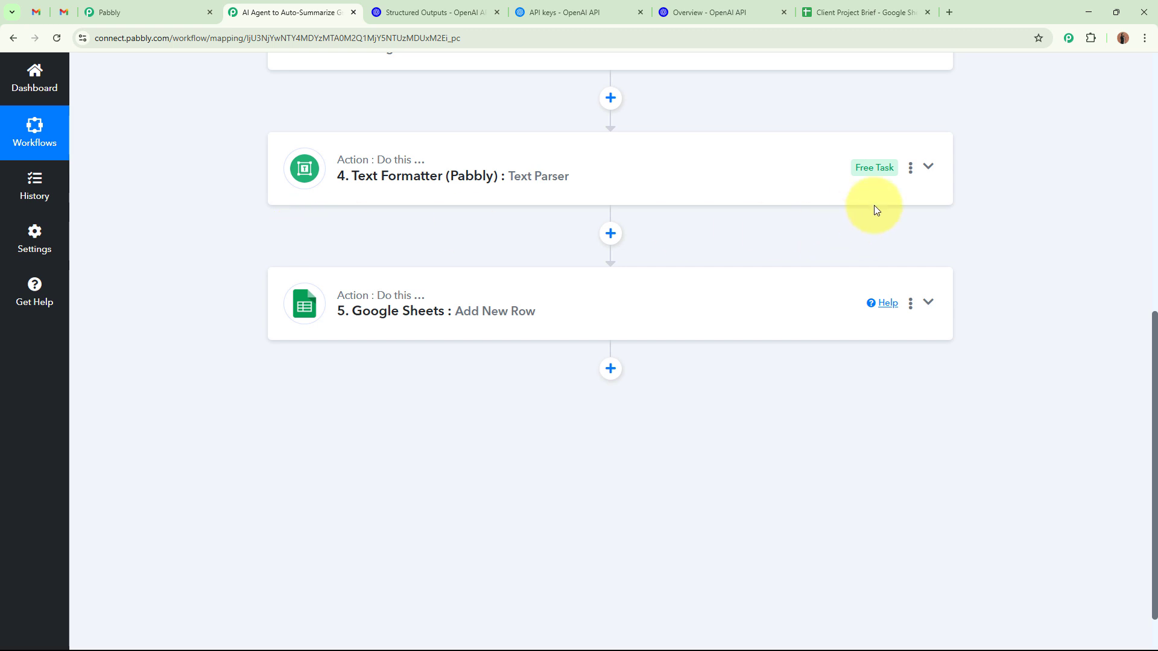
{"action": "left_click", "coordinate": [910, 168]}
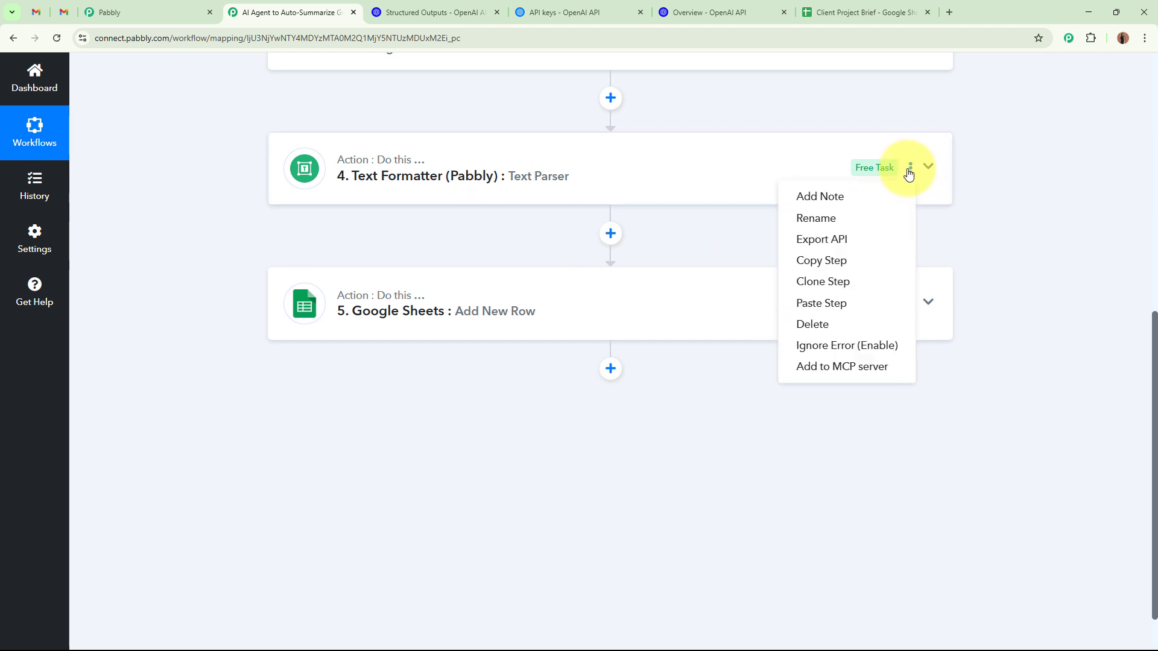
{"action": "left_click", "coordinate": [819, 284]}
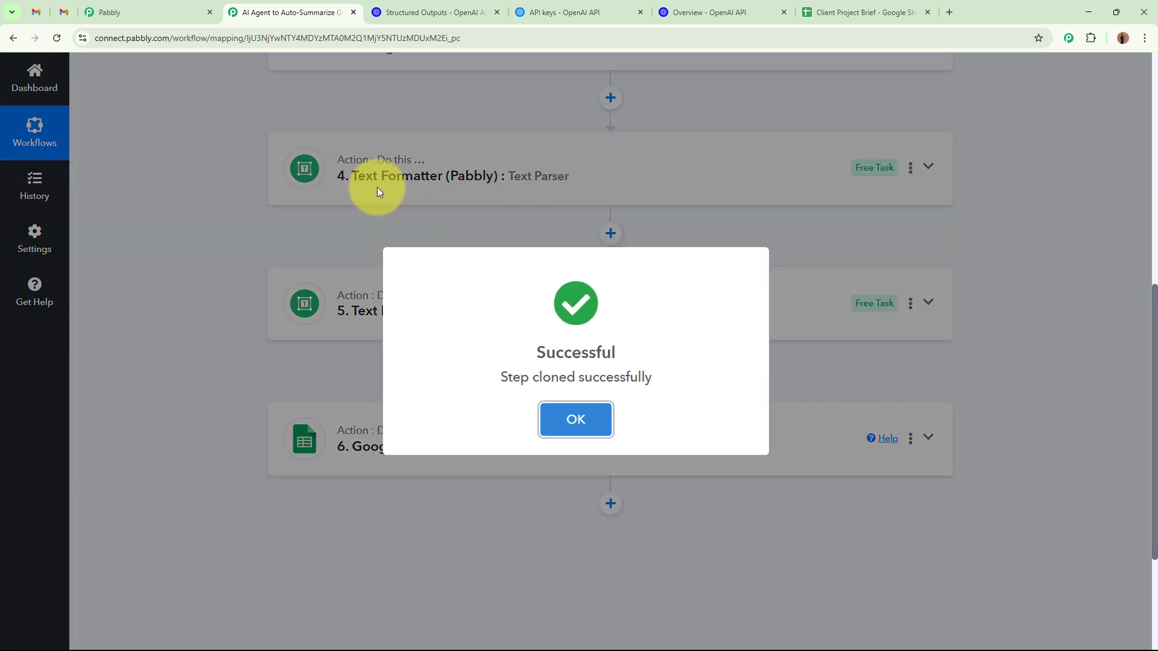
{"action": "left_click", "coordinate": [576, 419]}
Replace the cloned Text Formatter's text with the Payment Terms value from the OpenAI step.
{"action": "left_click", "coordinate": [563, 310]}
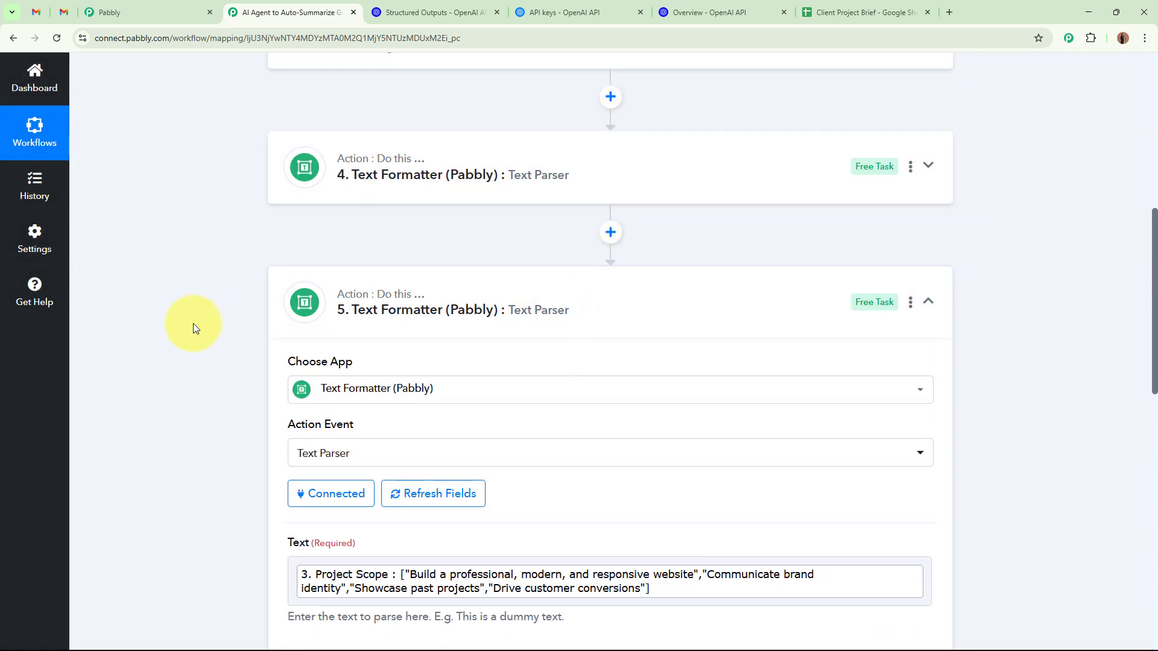
{"action": "scroll", "coordinate": [193, 324], "scroll_direction": "down", "scroll_amount": 4}
{"action": "left_click", "coordinate": [323, 324]}
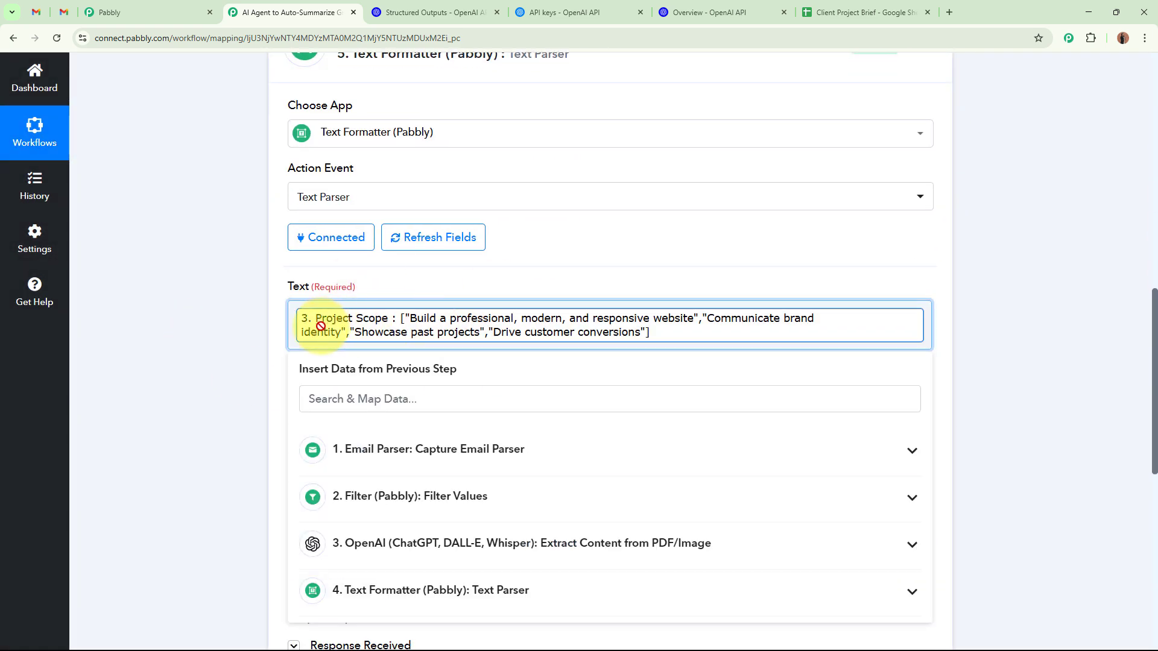
{"action": "key", "text": "BackSpace"}
{"action": "left_click", "coordinate": [416, 520]}
{"action": "scroll", "coordinate": [529, 547], "scroll_direction": "down", "scroll_amount": 4}
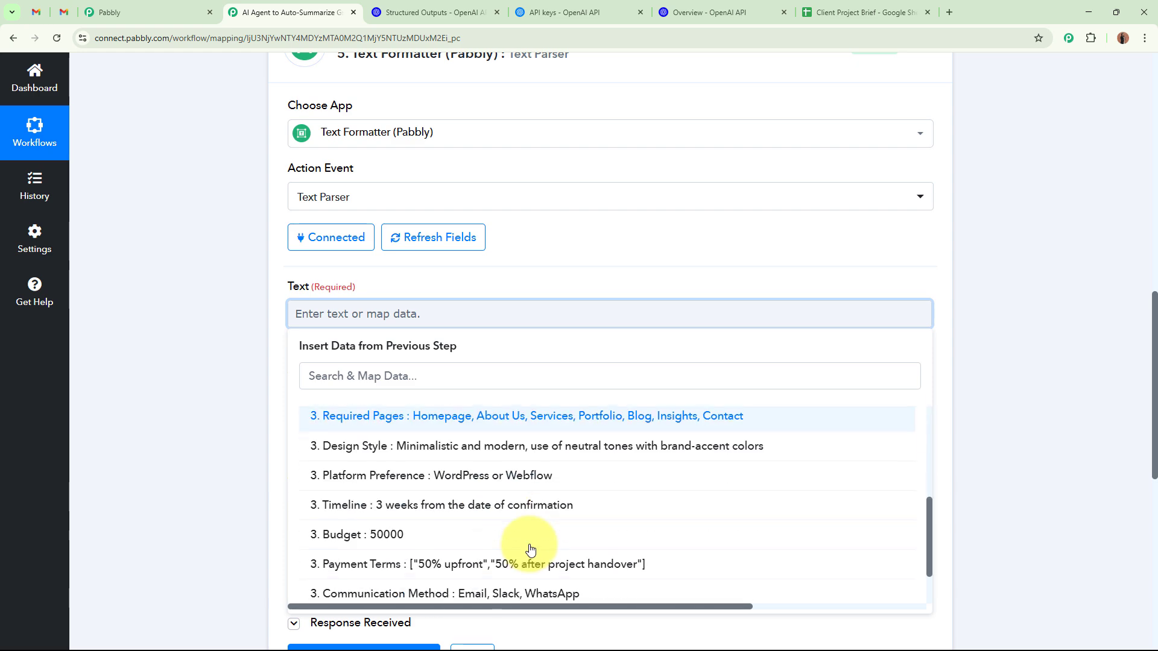
{"action": "left_click", "coordinate": [494, 565]}
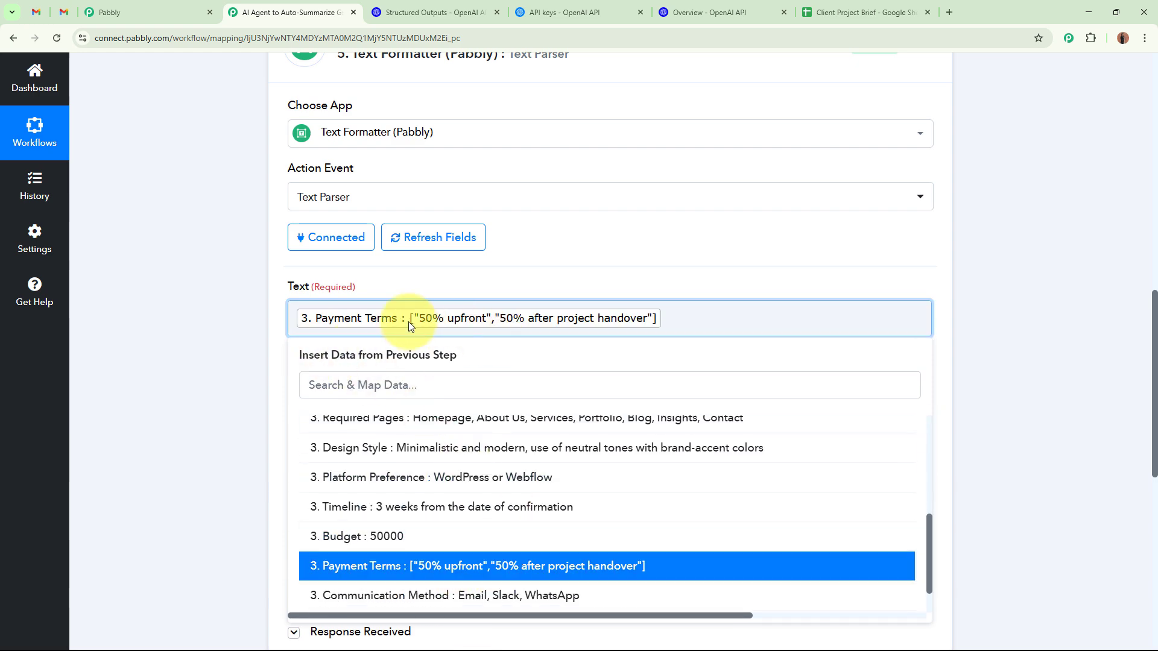
{"action": "left_click", "coordinate": [180, 363]}
Save the cloned Text Formatter step, send a test request, and check the parsed Payment Terms result.
{"action": "scroll", "coordinate": [180, 363], "scroll_direction": "down", "scroll_amount": 5}
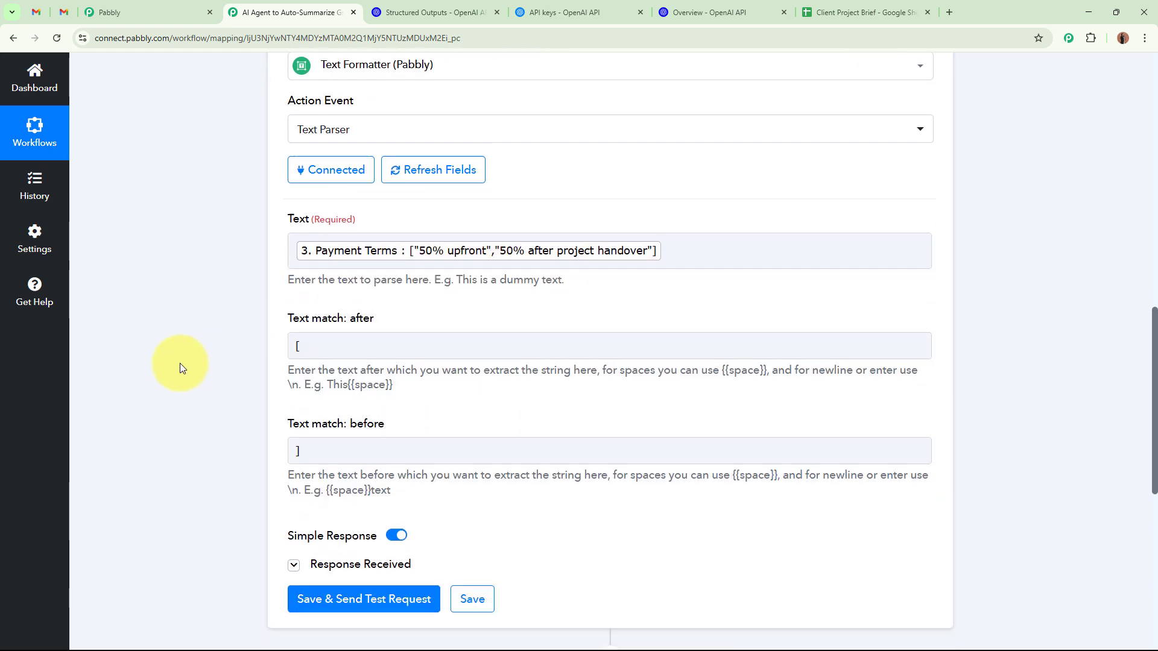
{"action": "scroll", "coordinate": [179, 363], "scroll_direction": "down", "scroll_amount": 1}
{"action": "left_click", "coordinate": [375, 305]}
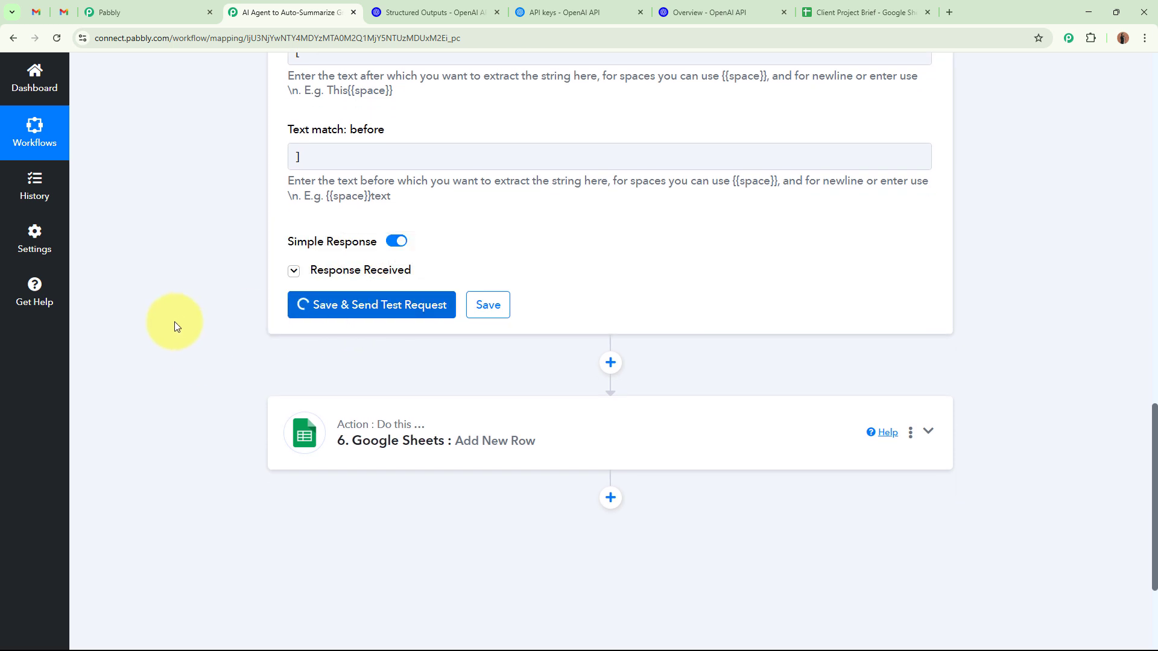
{"action": "left_click_drag", "start_coordinate": [628, 372], "coordinate": [969, 379]}
{"action": "left_click", "coordinate": [1034, 374]}
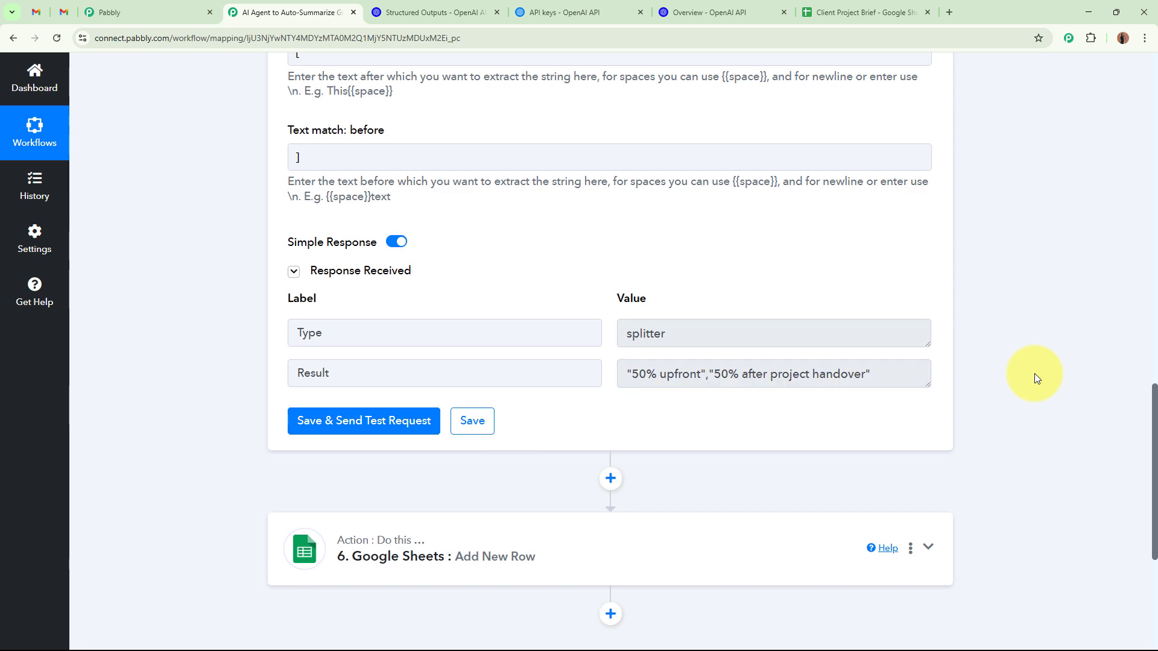
Collapse the cloned formatter and map the Google Sheets step's Project Scope column to the Result of Text Formatter step 4.
{"action": "scroll", "coordinate": [1033, 374], "scroll_direction": "up", "scroll_amount": 10}
{"action": "left_click", "coordinate": [670, 396]}
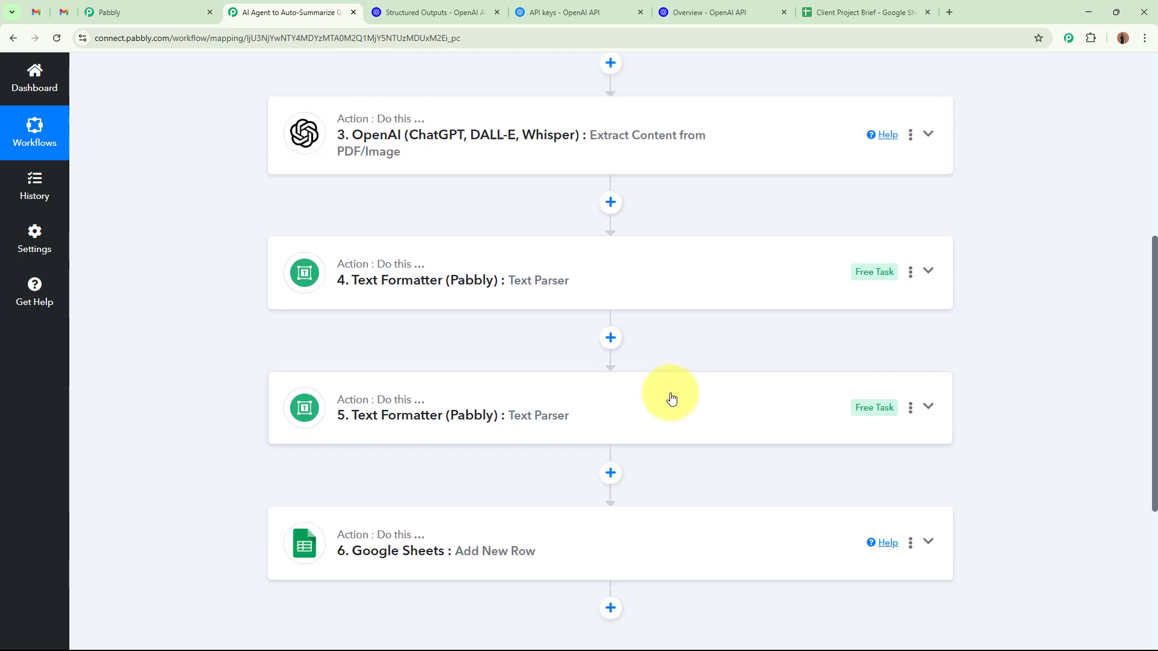
{"action": "scroll", "coordinate": [657, 380], "scroll_direction": "down", "scroll_amount": 3}
{"action": "left_click", "coordinate": [434, 380]}
{"action": "scroll", "coordinate": [207, 400], "scroll_direction": "down", "scroll_amount": 11}
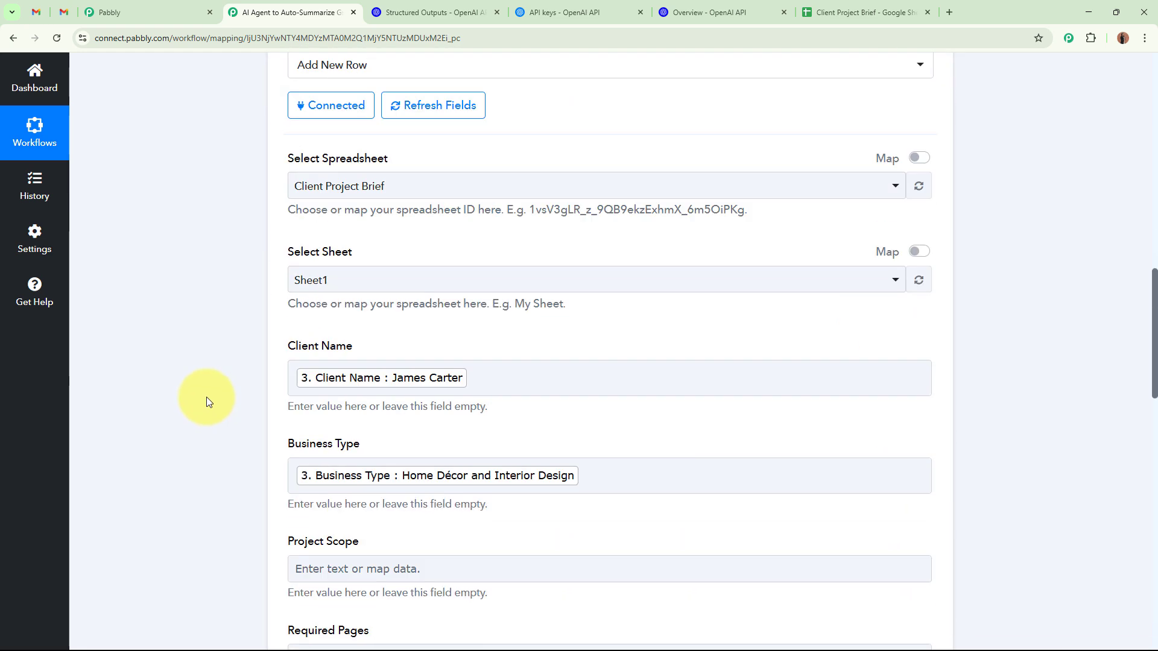
{"action": "left_click", "coordinate": [451, 286]}
{"action": "left_click", "coordinate": [461, 540]}
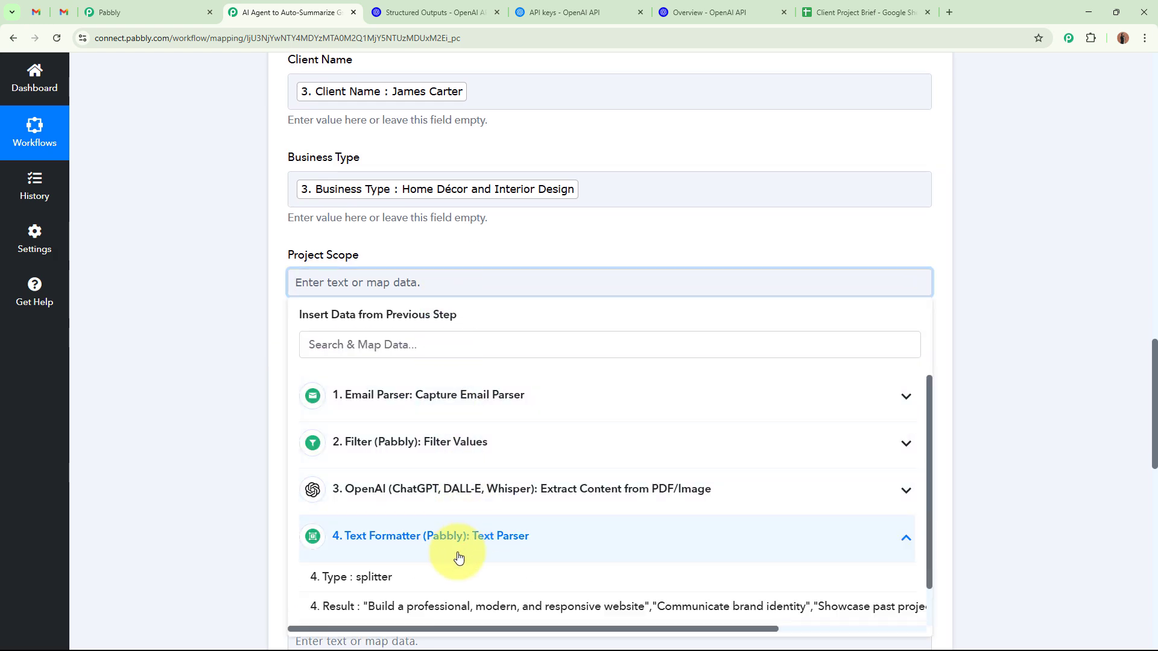
{"action": "left_click", "coordinate": [426, 609]}
Map the Required Pages and Design Style columns to the matching values from the OpenAI step.
{"action": "scroll", "coordinate": [153, 367], "scroll_direction": "down", "scroll_amount": 3}
{"action": "left_click", "coordinate": [320, 211]}
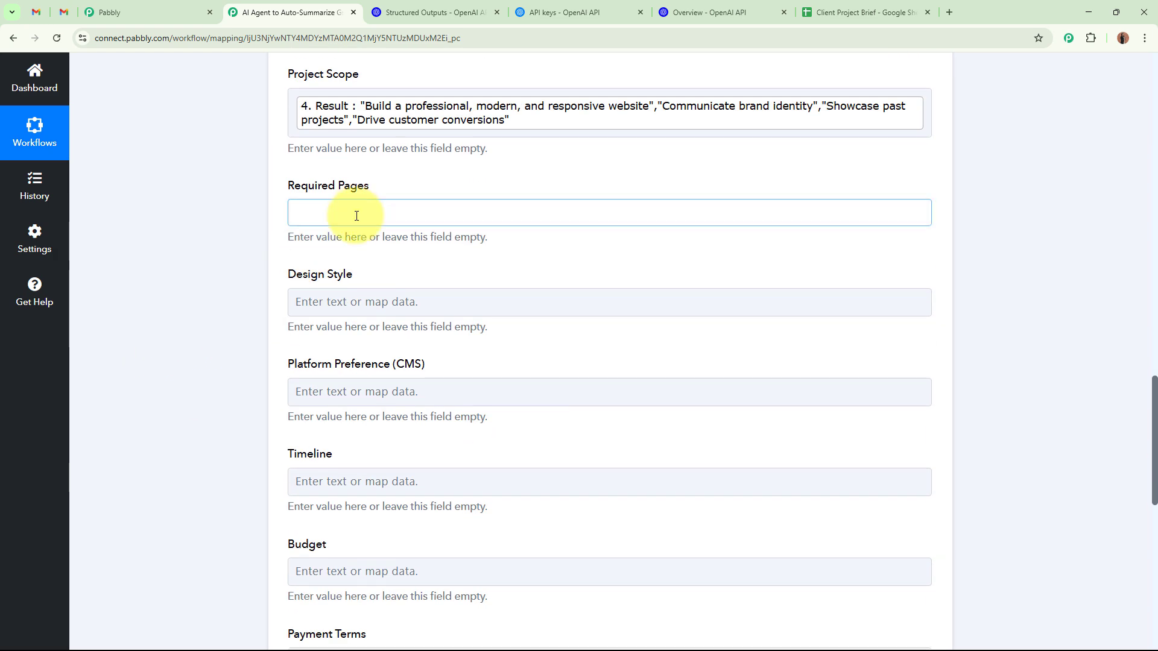
{"action": "left_click", "coordinate": [434, 421]}
{"action": "left_click", "coordinate": [458, 549]}
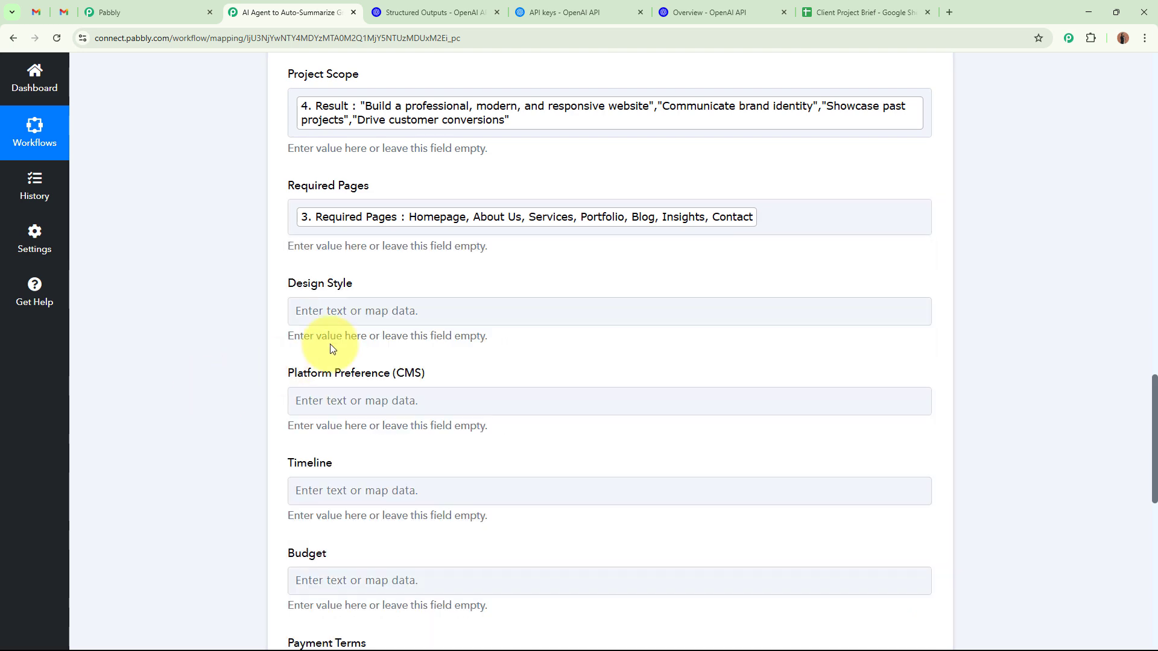
{"action": "left_click", "coordinate": [330, 317]}
{"action": "left_click", "coordinate": [455, 507]}
{"action": "scroll", "coordinate": [435, 545], "scroll_direction": "down", "scroll_amount": 2}
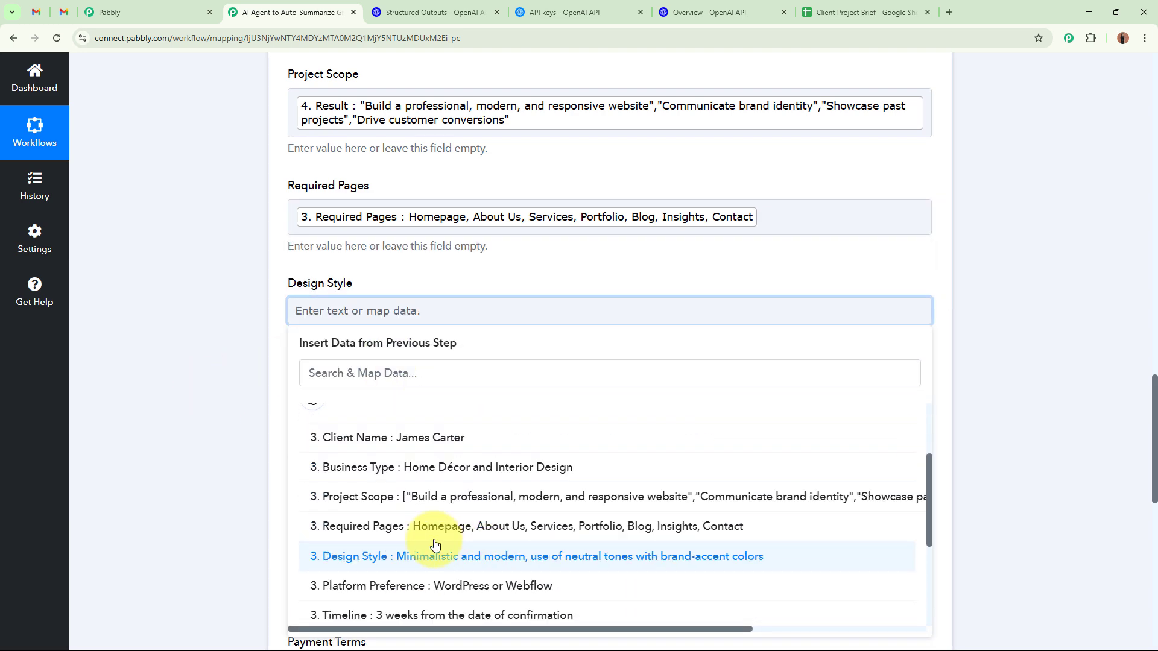
{"action": "left_click", "coordinate": [402, 555]}
Map the Platform Preference (CMS) and Timeline columns to the matching values from the OpenAI step.
{"action": "scroll", "coordinate": [168, 392], "scroll_direction": "down", "scroll_amount": 3}
{"action": "left_click", "coordinate": [367, 232]}
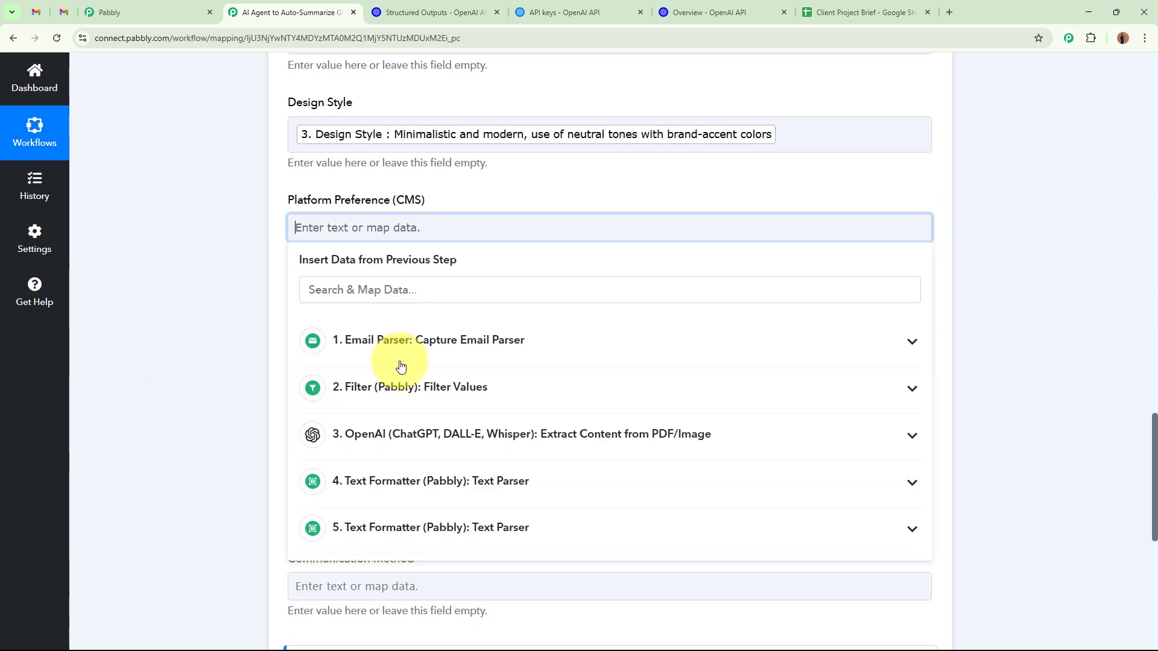
{"action": "left_click", "coordinate": [418, 446]}
{"action": "scroll", "coordinate": [465, 509], "scroll_direction": "down", "scroll_amount": 3}
{"action": "left_click", "coordinate": [482, 508]}
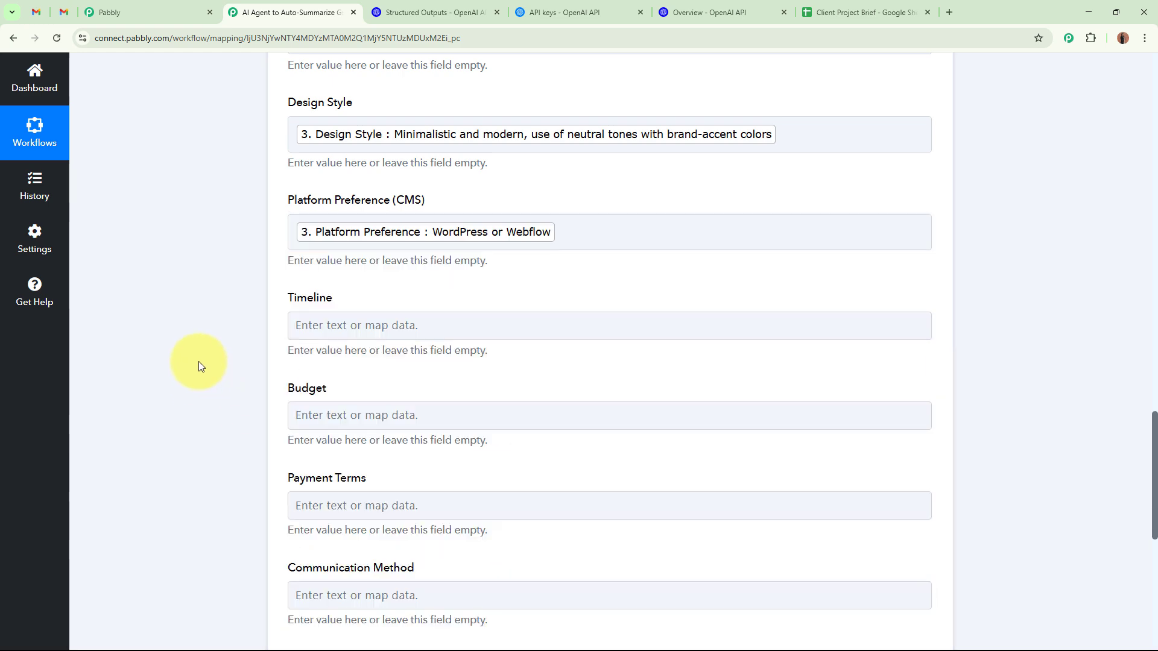
{"action": "scroll", "coordinate": [202, 362], "scroll_direction": "down", "scroll_amount": 2}
{"action": "left_click", "coordinate": [362, 206]}
{"action": "left_click", "coordinate": [416, 408]}
{"action": "scroll", "coordinate": [507, 543], "scroll_direction": "down", "scroll_amount": 5}
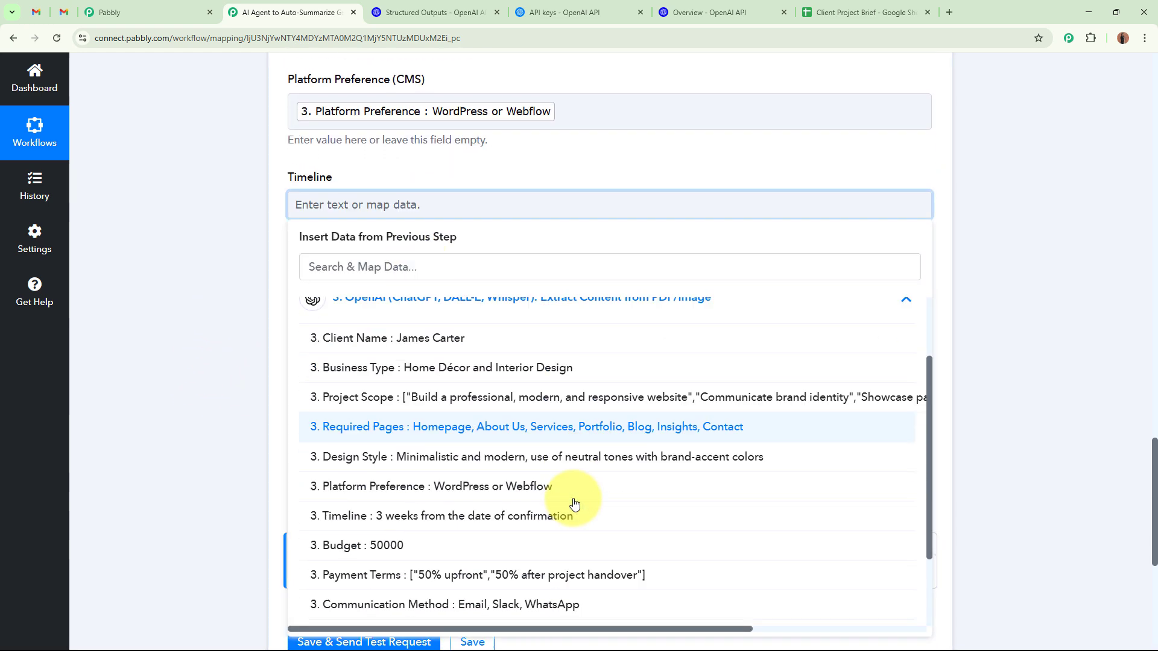
{"action": "left_click", "coordinate": [497, 454]}
Map the Budget column to the OpenAI Budget value, with "Rs" before it and "/-" after it.
{"action": "scroll", "coordinate": [217, 314], "scroll_direction": "down", "scroll_amount": 5}
{"action": "left_click", "coordinate": [349, 121]}
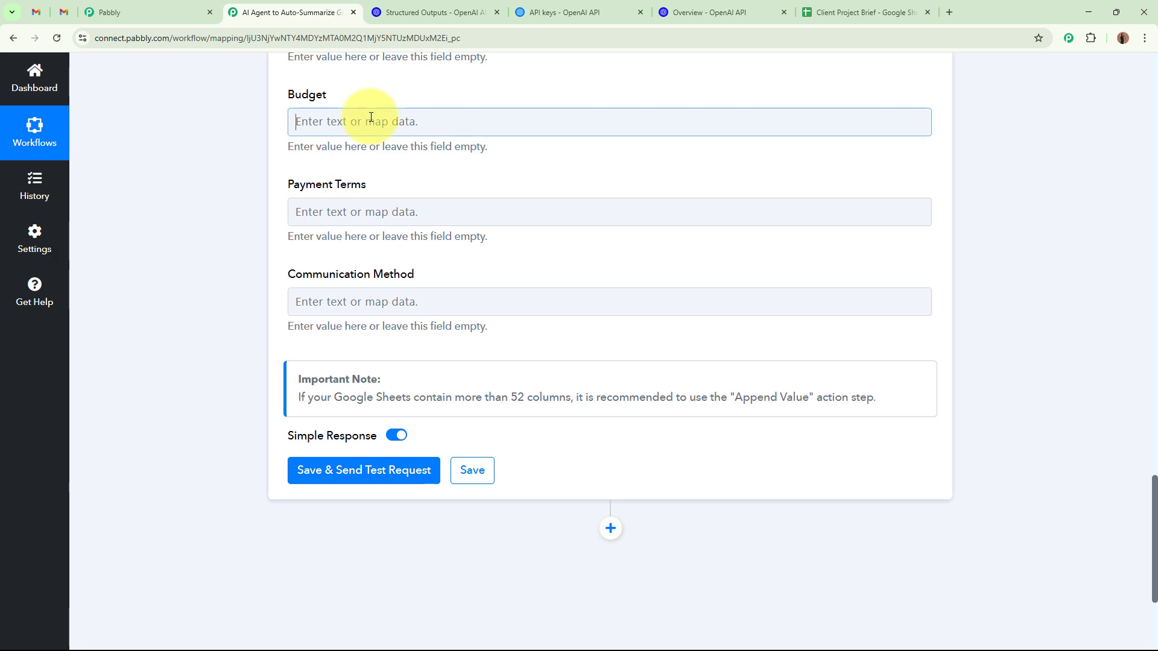
{"action": "left_click", "coordinate": [476, 329]}
{"action": "scroll", "coordinate": [530, 424], "scroll_direction": "down", "scroll_amount": 2}
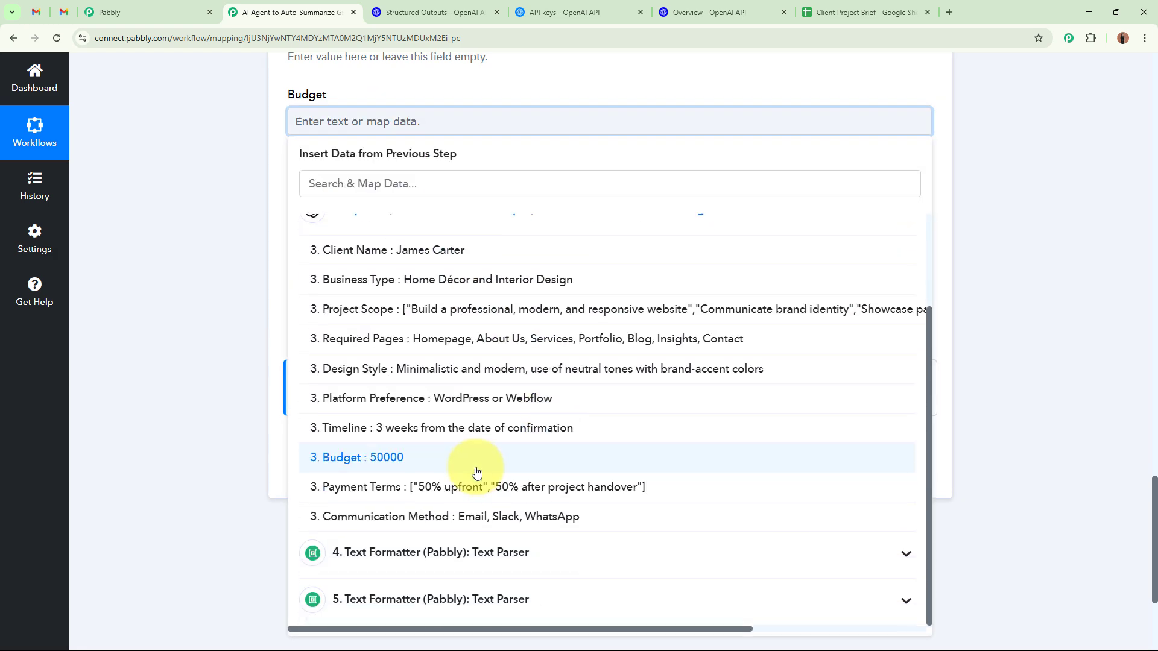
{"action": "left_click", "coordinate": [473, 460]}
{"action": "left_click", "coordinate": [296, 121]}
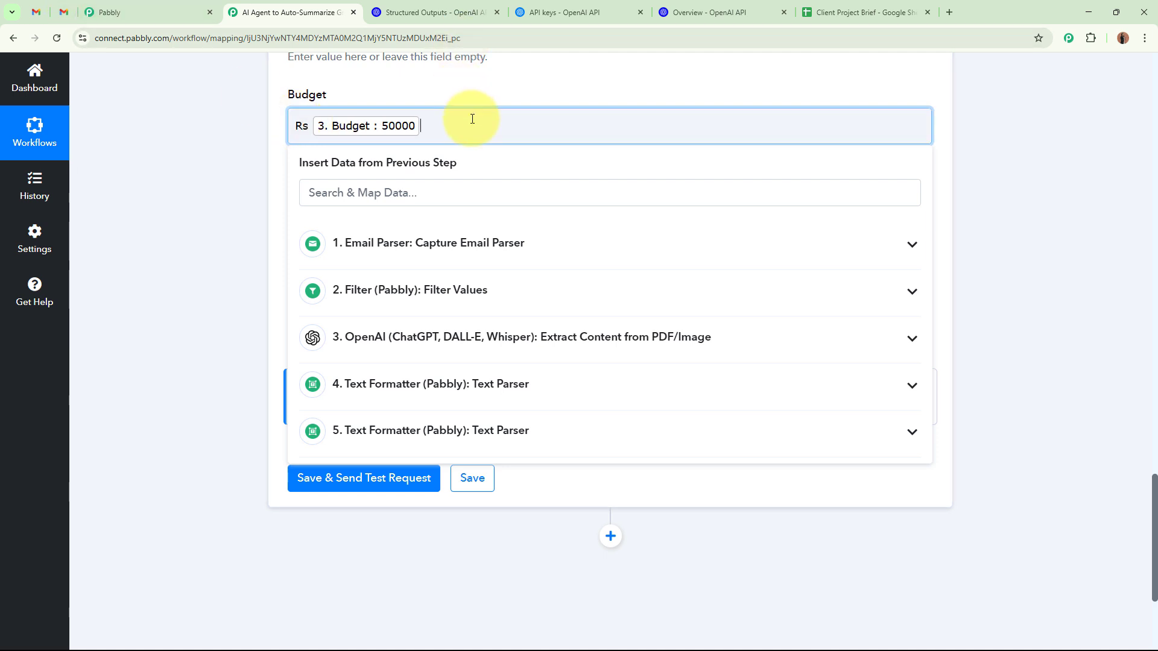
{"action": "left_click", "coordinate": [190, 209]}
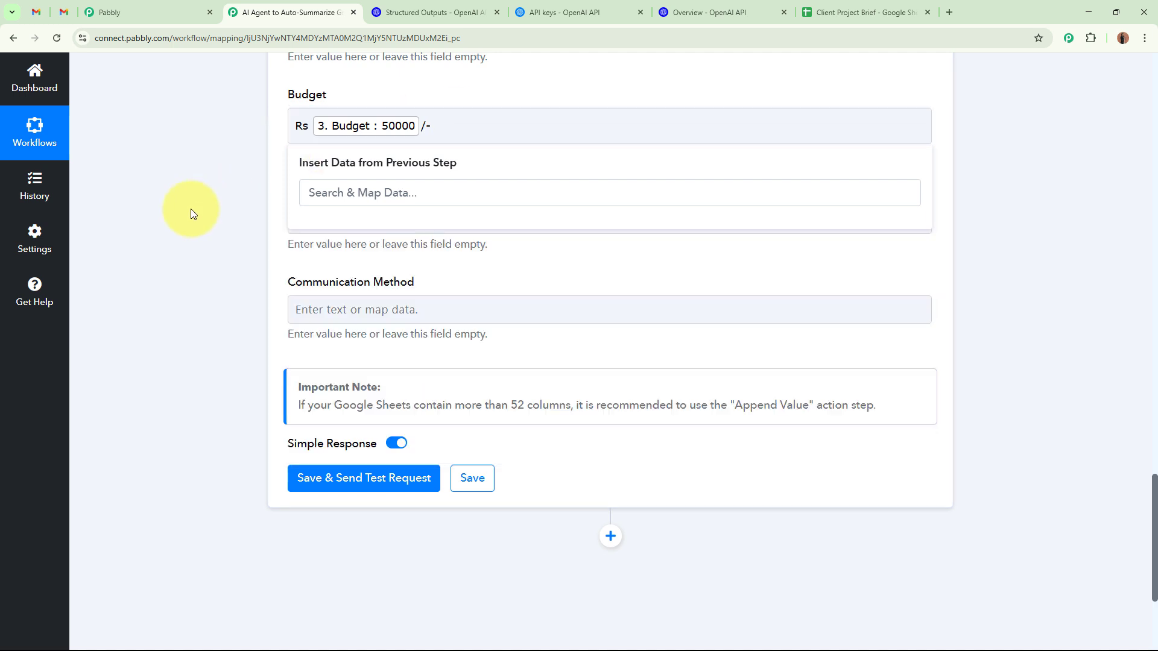
Map the Payment Terms column to the Result of Text Formatter step 5.
{"action": "left_click", "coordinate": [429, 219]}
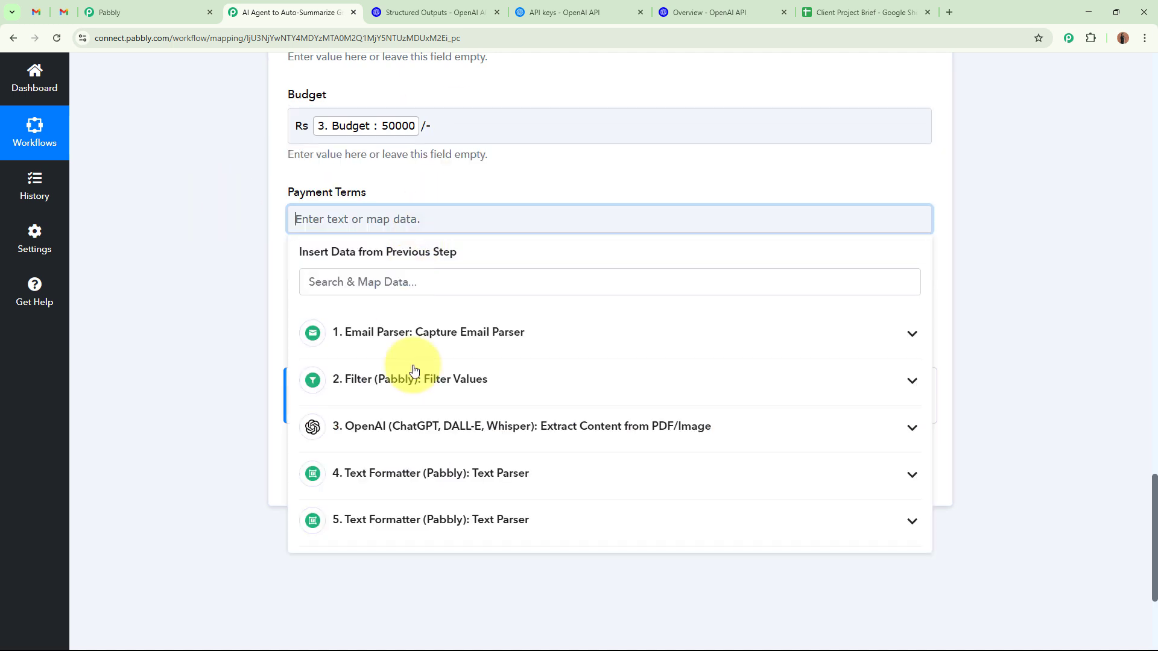
{"action": "left_click", "coordinate": [478, 520]}
{"action": "left_click", "coordinate": [491, 590]}
{"action": "left_click", "coordinate": [234, 305]}
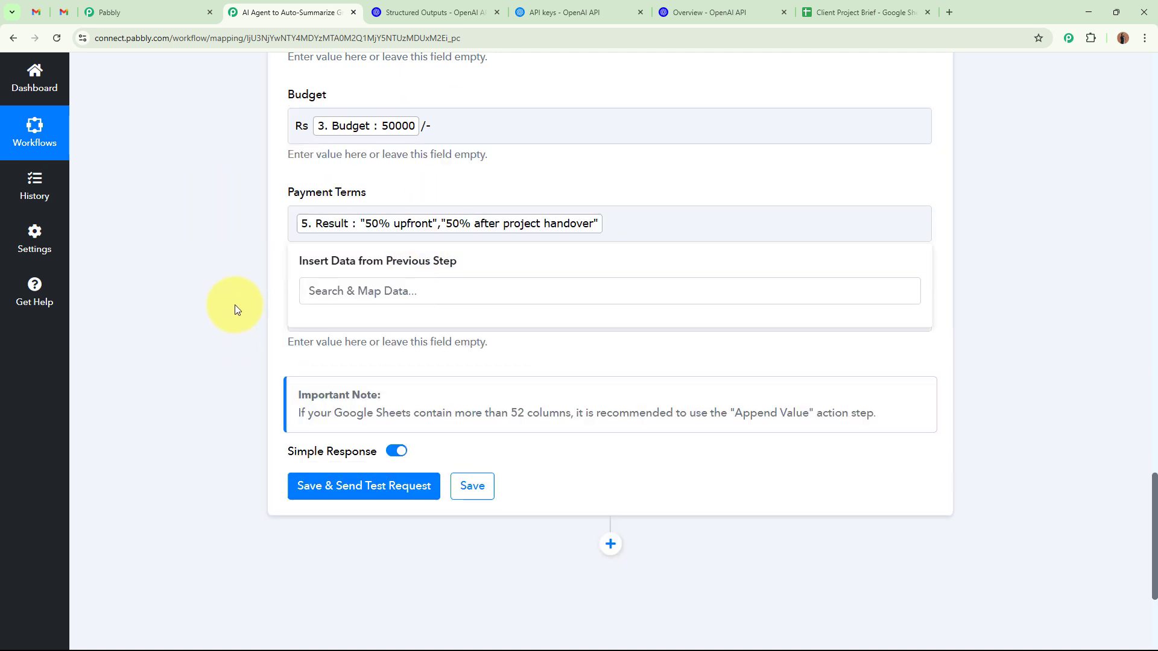
Map the Communication Method column to the matching value from the OpenAI step.
{"action": "scroll", "coordinate": [302, 289], "scroll_direction": "down", "scroll_amount": 1}
{"action": "left_click", "coordinate": [362, 257]}
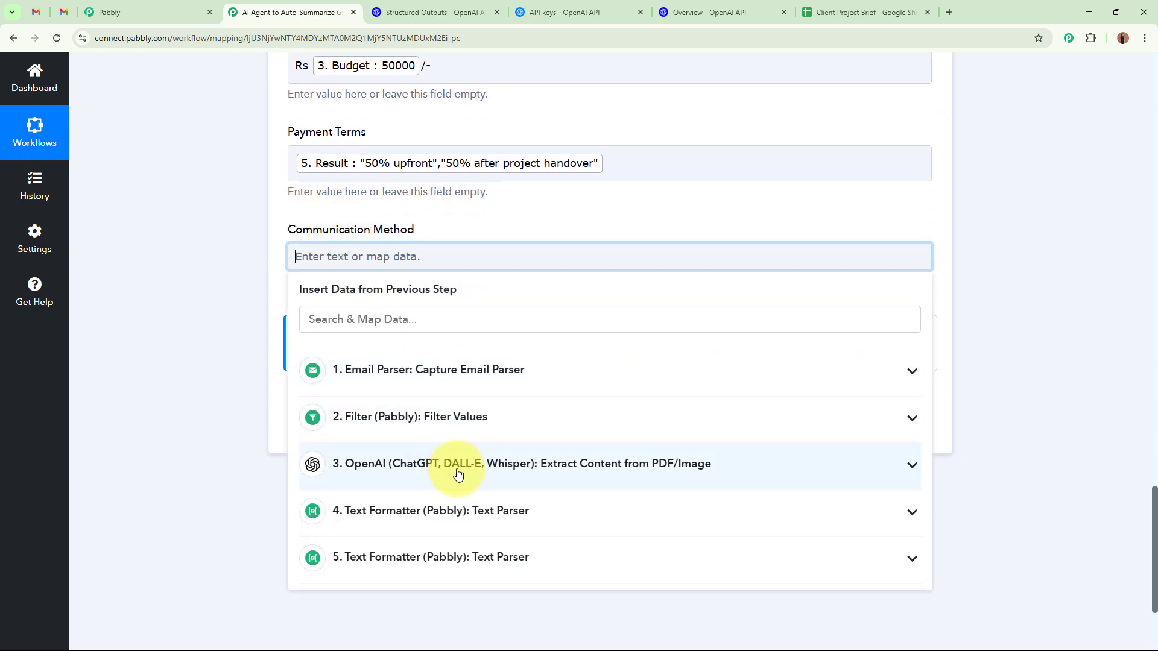
{"action": "left_click", "coordinate": [460, 473]}
{"action": "scroll", "coordinate": [476, 543], "scroll_direction": "down", "scroll_amount": 4}
{"action": "left_click", "coordinate": [476, 540]}
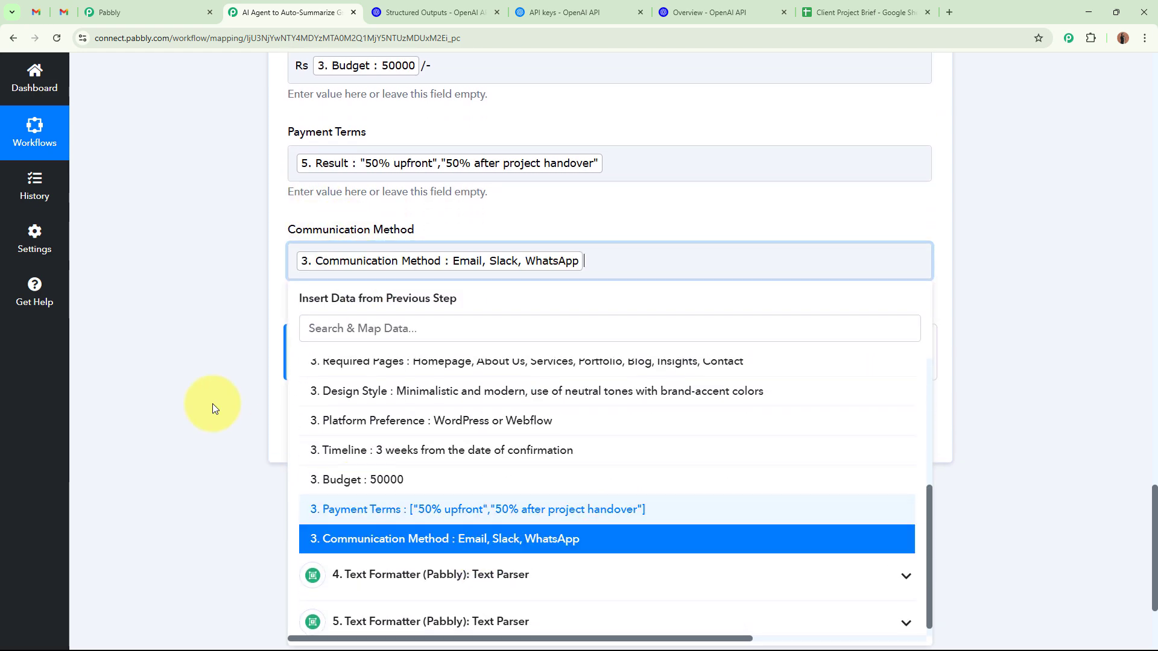
{"action": "left_click", "coordinate": [207, 343]}
Review the mapped columns, then save the Google Sheets step and send a test request.
{"action": "scroll", "coordinate": [207, 338], "scroll_direction": "up", "scroll_amount": 9}
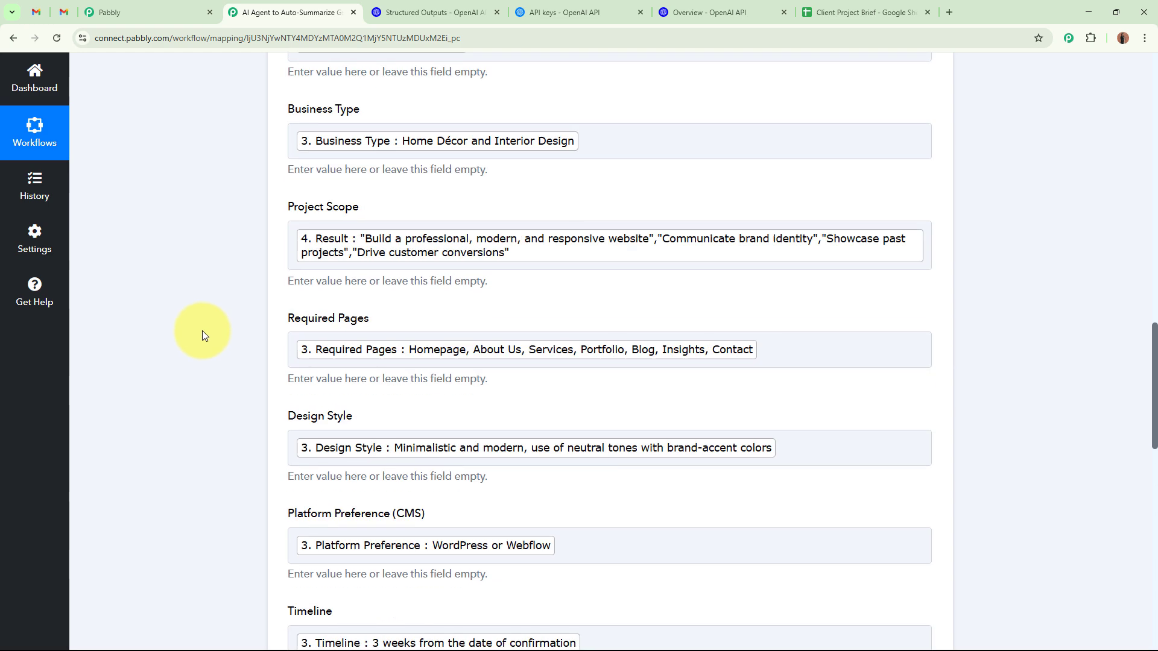
{"action": "scroll", "coordinate": [199, 320], "scroll_direction": "down", "scroll_amount": 14}
{"action": "left_click", "coordinate": [350, 255]}
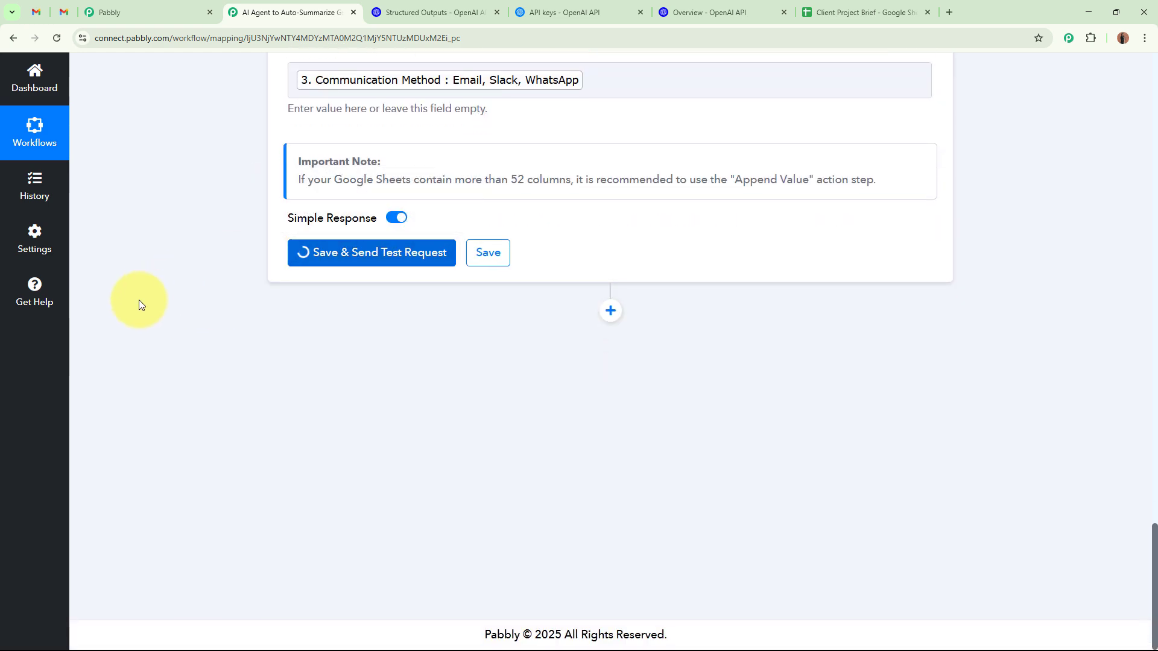
{"action": "scroll", "coordinate": [139, 296], "scroll_direction": "down", "scroll_amount": 2}
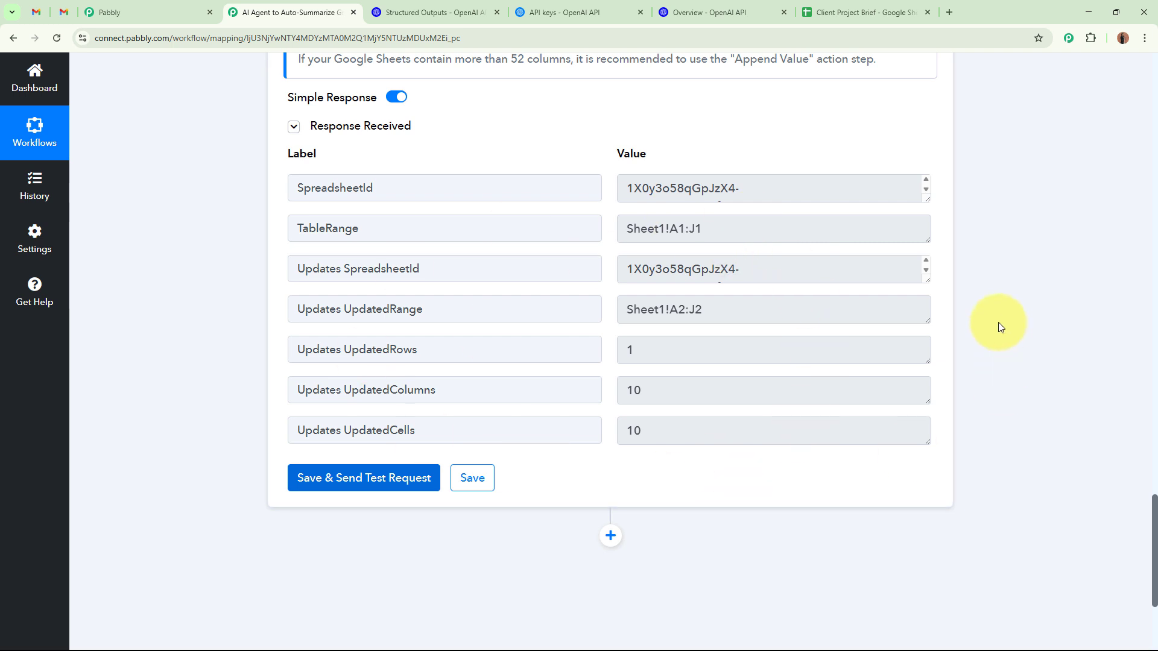
Switch to the Client Project Brief spreadsheet and check row 2 from the Client Name column through Timeline.
{"action": "key", "text": "ctrl+9"}
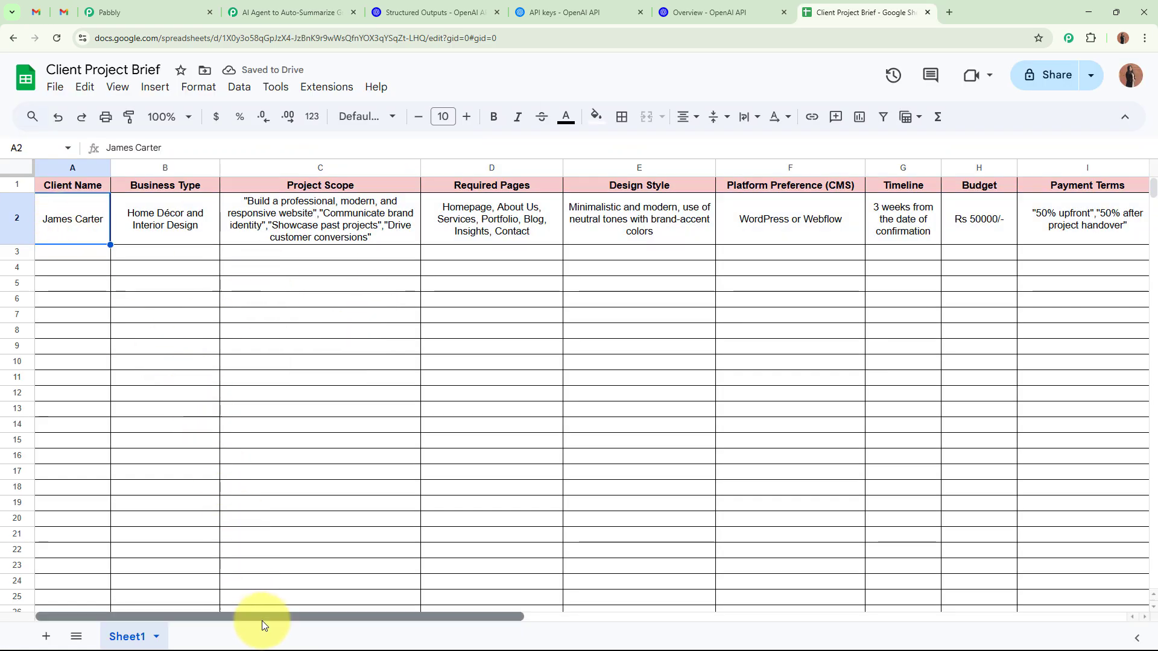
{"action": "left_click_drag", "start_coordinate": [262, 620], "coordinate": [134, 584]}
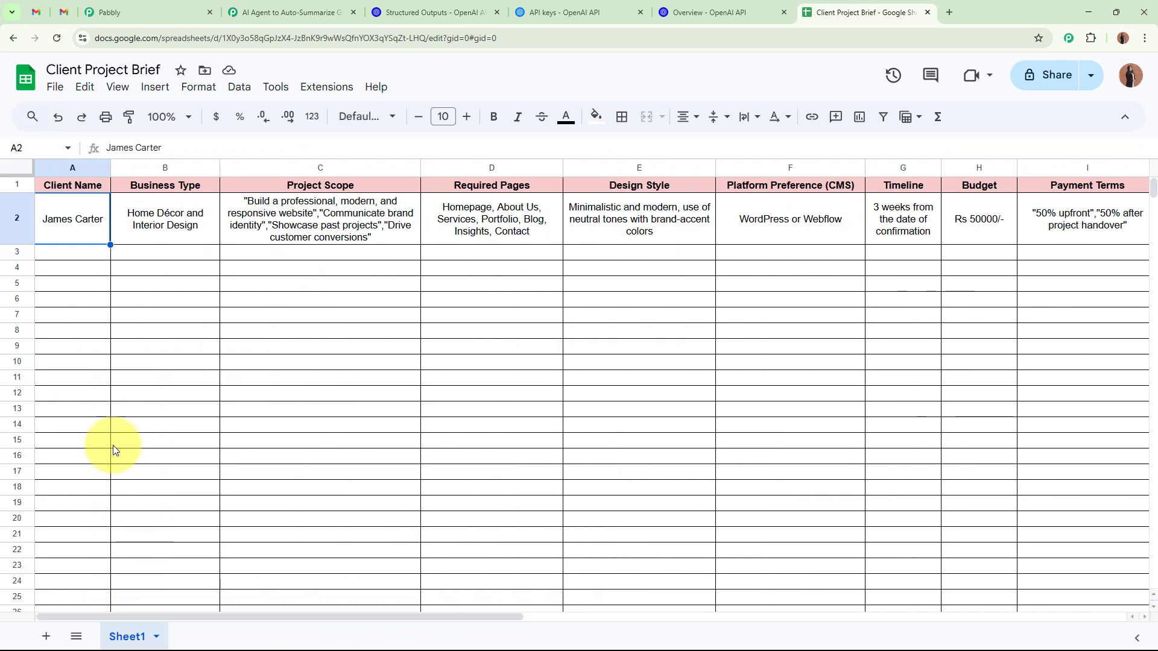
{"action": "left_click", "coordinate": [158, 222]}
{"action": "left_click", "coordinate": [290, 226]}
{"action": "left_click", "coordinate": [503, 224]}
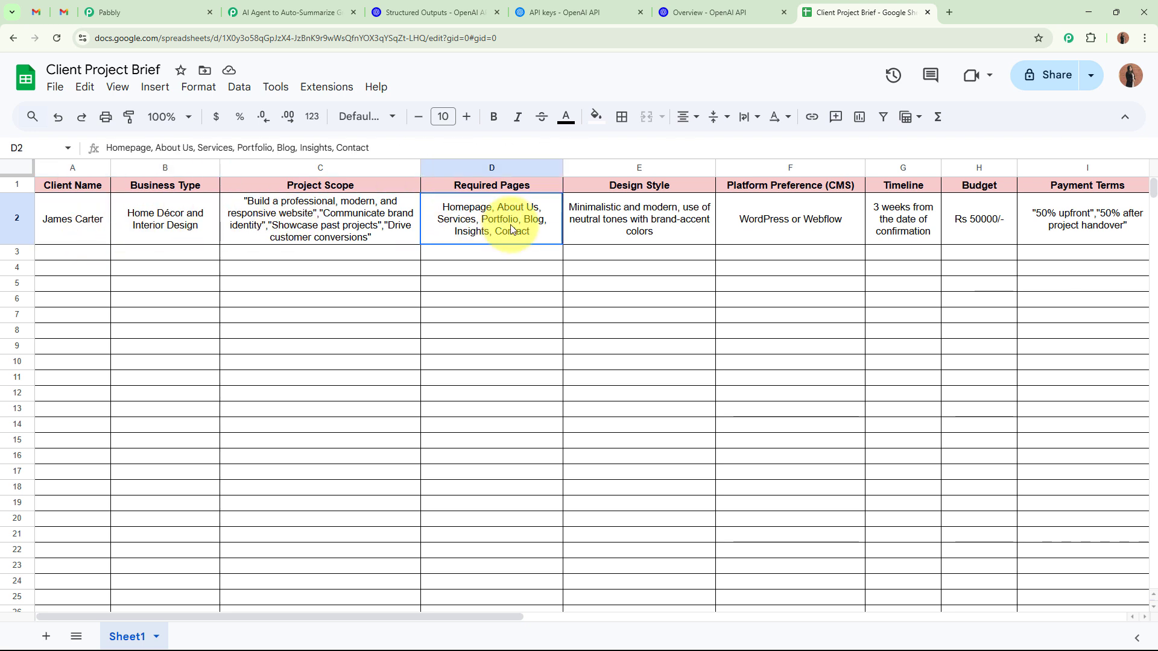
{"action": "left_click", "coordinate": [633, 224]}
{"action": "left_click", "coordinate": [788, 219]}
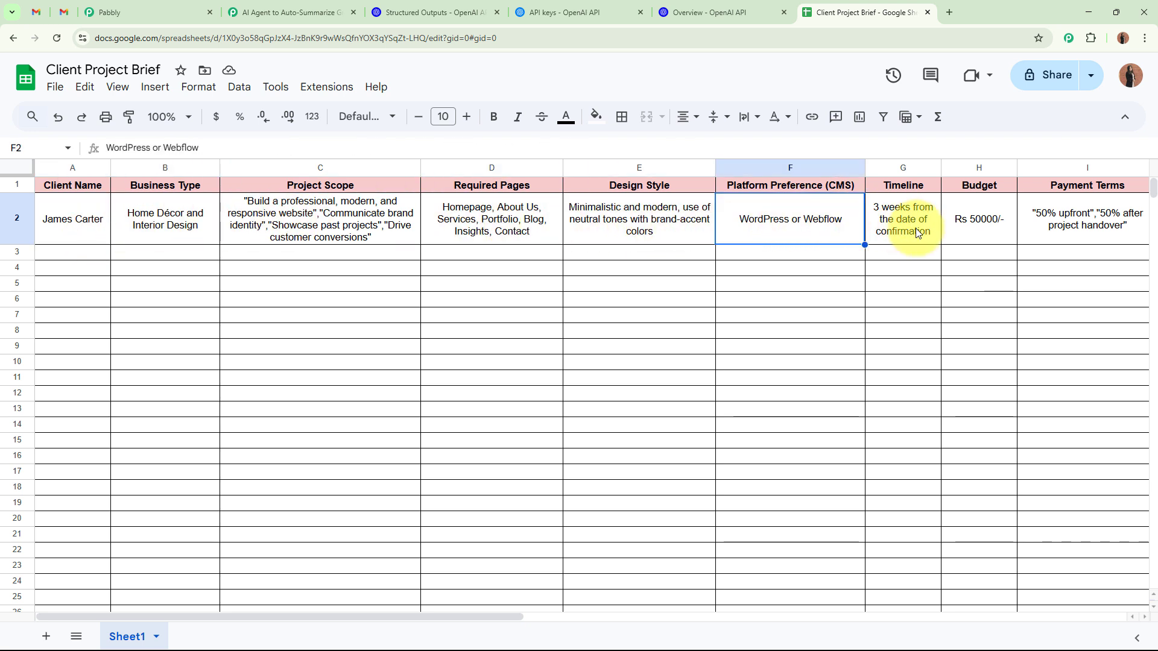
{"action": "left_click", "coordinate": [917, 228]}
Check the Budget, Payment Terms and Communication Method cells in row 2, and look over the whole row.
{"action": "left_click_drag", "start_coordinate": [358, 617], "coordinate": [511, 615]}
{"action": "left_click", "coordinate": [628, 217]}
{"action": "left_click", "coordinate": [762, 215]}
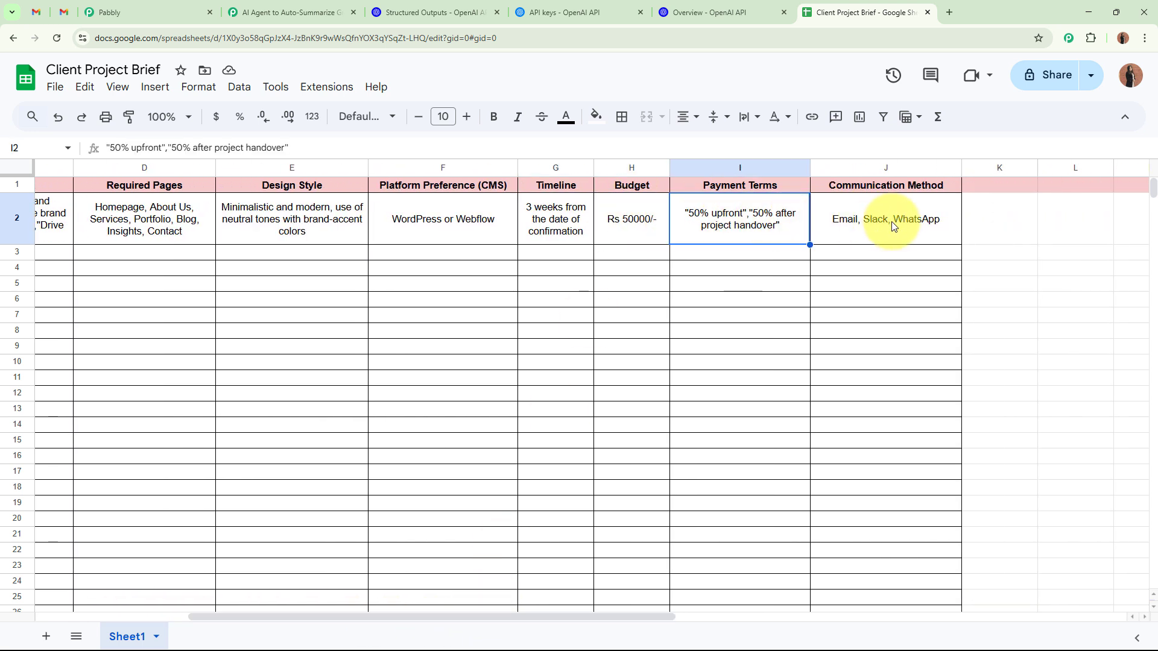
{"action": "left_click", "coordinate": [896, 222]}
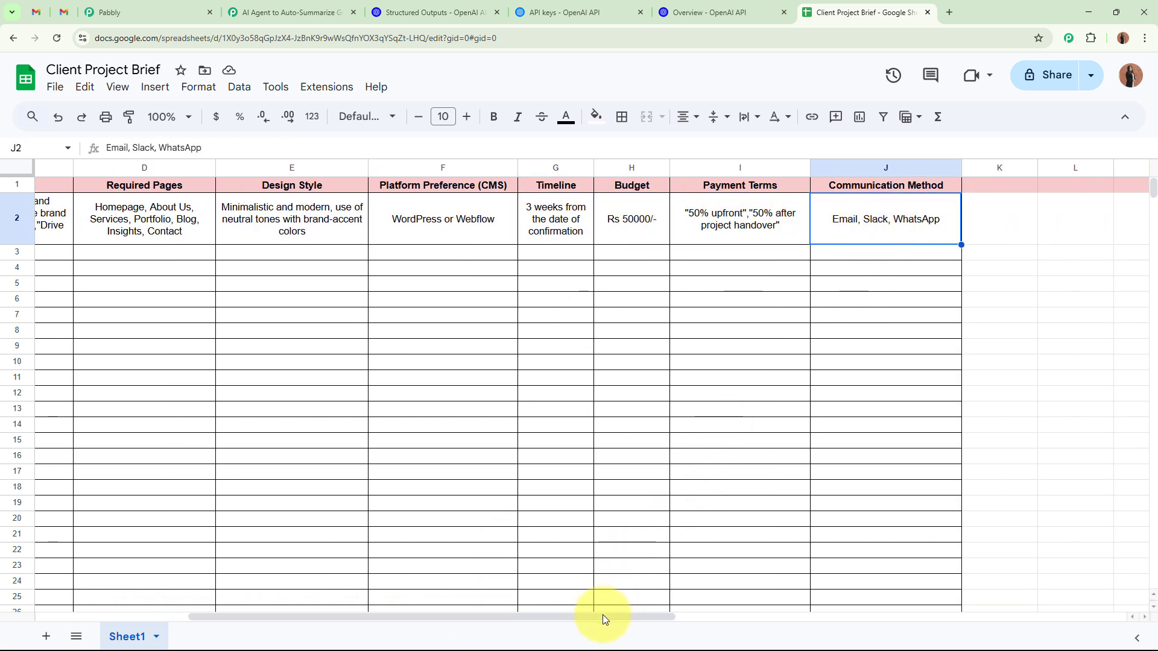
{"action": "left_click_drag", "start_coordinate": [602, 615], "coordinate": [383, 543]}
{"action": "left_click_drag", "start_coordinate": [114, 221], "coordinate": [1153, 227]}
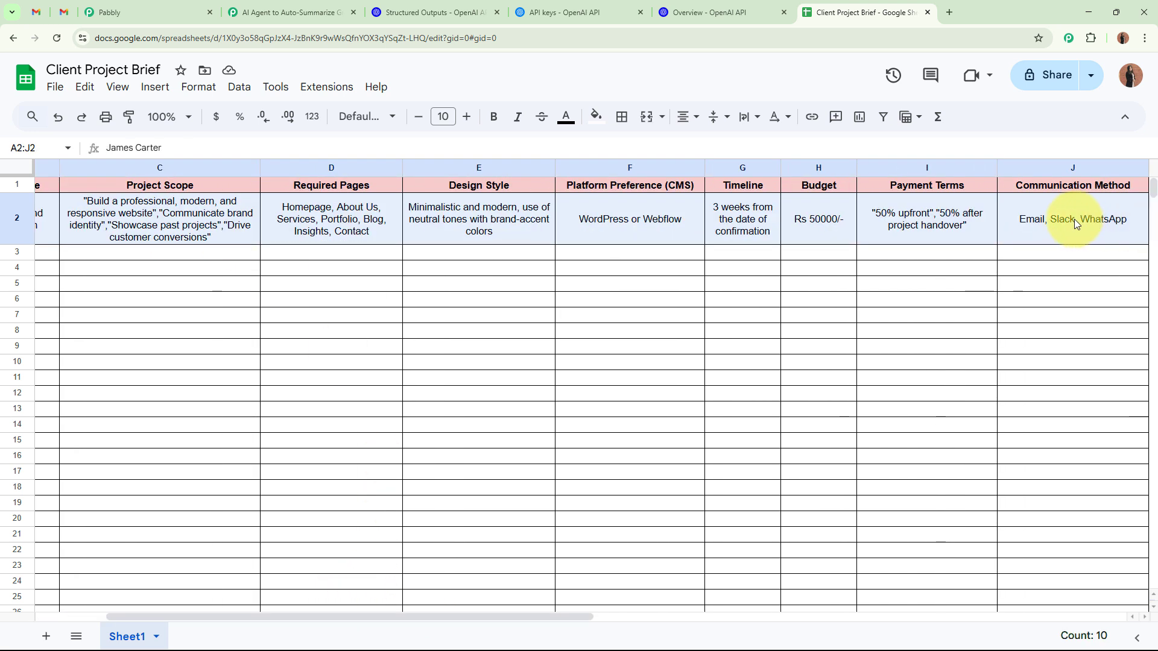
{"action": "left_click", "coordinate": [834, 301]}
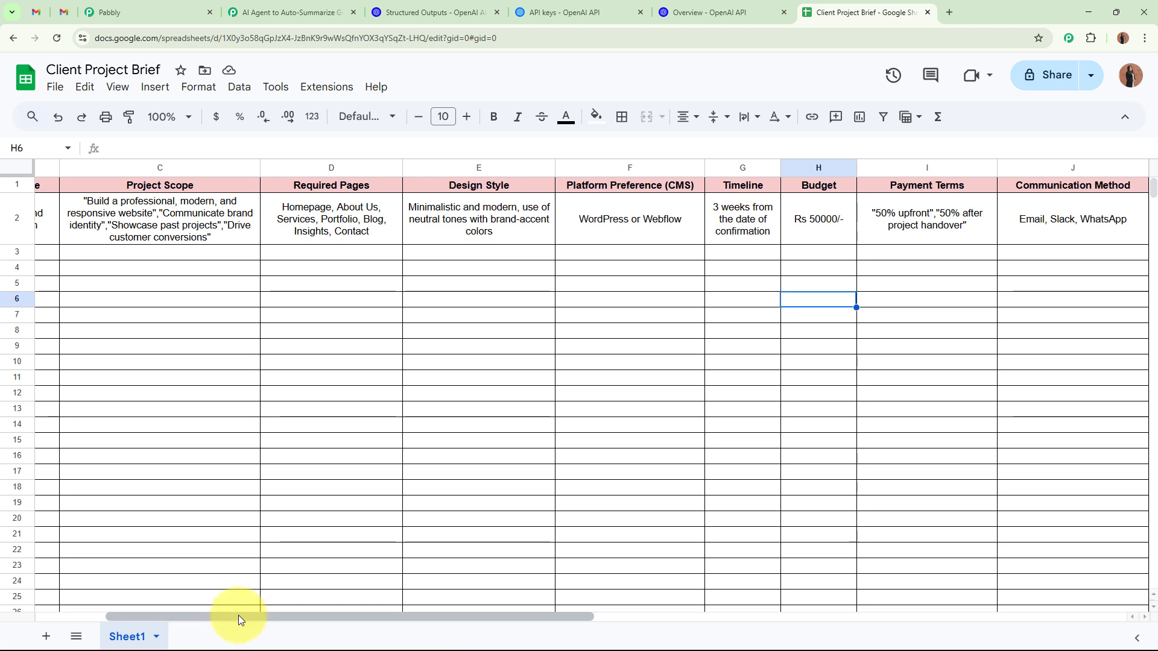
{"action": "left_click_drag", "start_coordinate": [238, 615], "coordinate": [85, 603]}
Return to the Pabbly Connect workflow and review its six steps, from the Email Parser trigger to the Google Sheets action.
{"action": "left_click", "coordinate": [284, 12]}
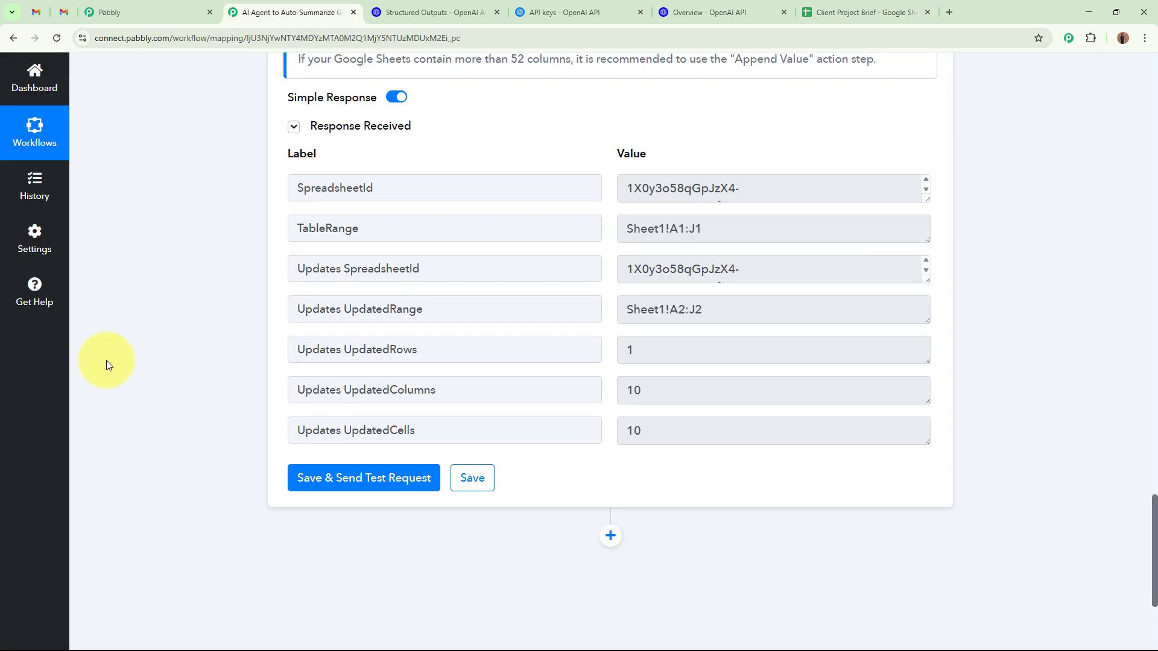
{"action": "scroll", "coordinate": [195, 315], "scroll_direction": "up", "scroll_amount": 20}
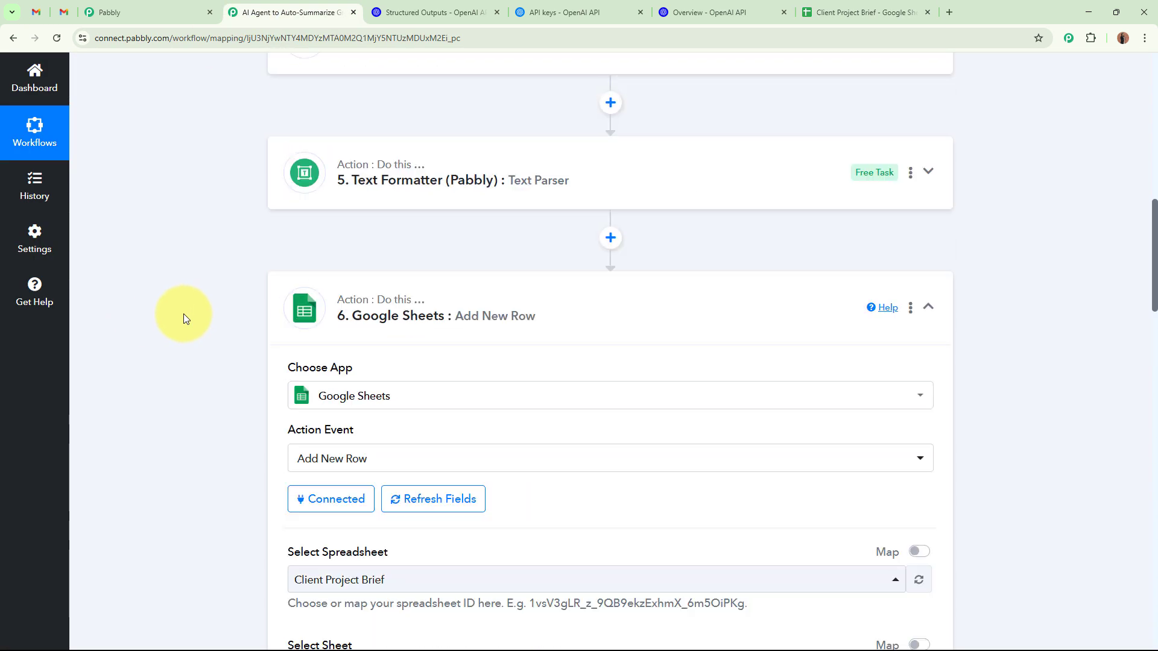
{"action": "scroll", "coordinate": [734, 422], "scroll_direction": "up", "scroll_amount": 10}
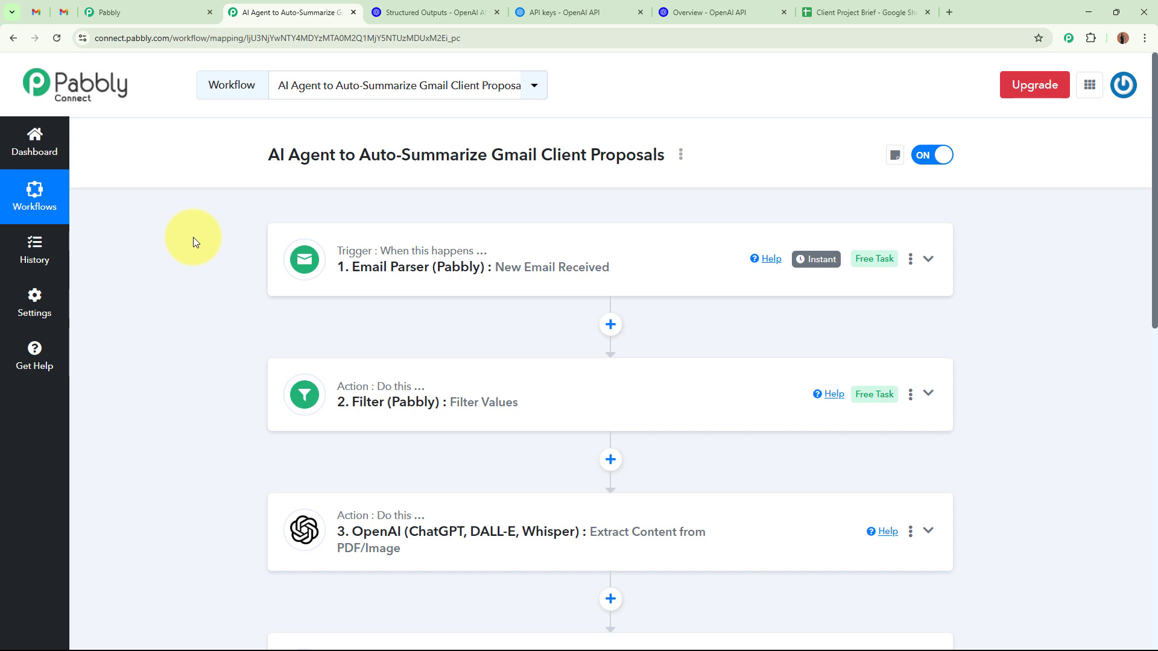
{"action": "scroll", "coordinate": [354, 324], "scroll_direction": "down", "scroll_amount": 4}
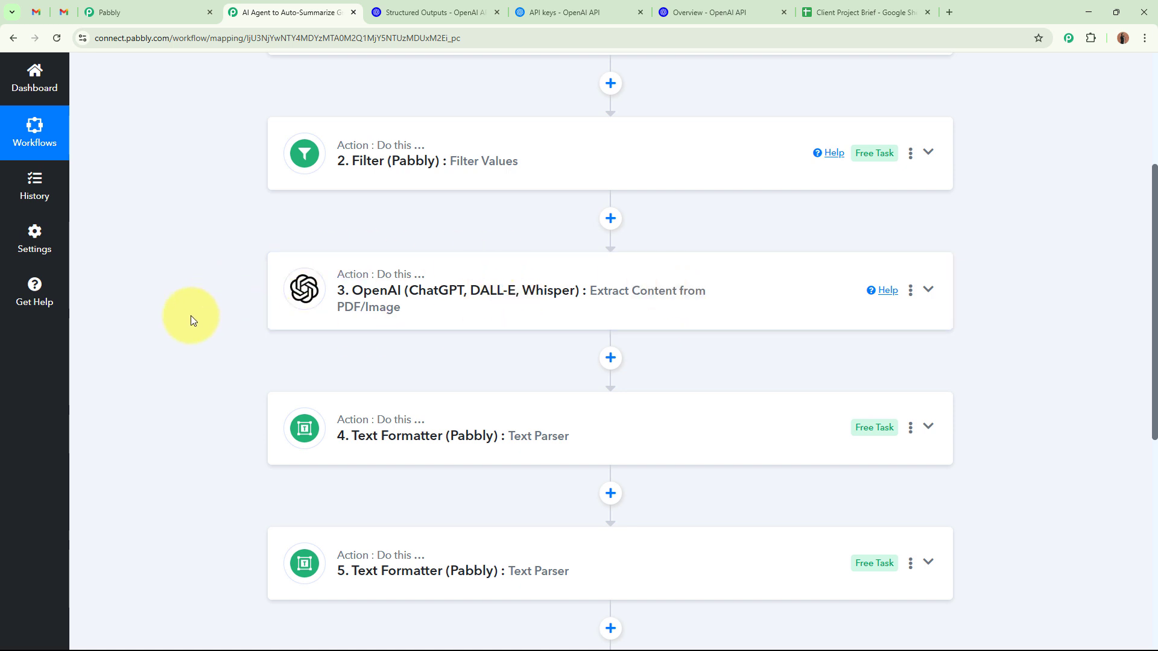
{"action": "scroll", "coordinate": [422, 194], "scroll_direction": "down", "scroll_amount": 2}
{"action": "scroll", "coordinate": [701, 197], "scroll_direction": "down", "scroll_amount": 4}
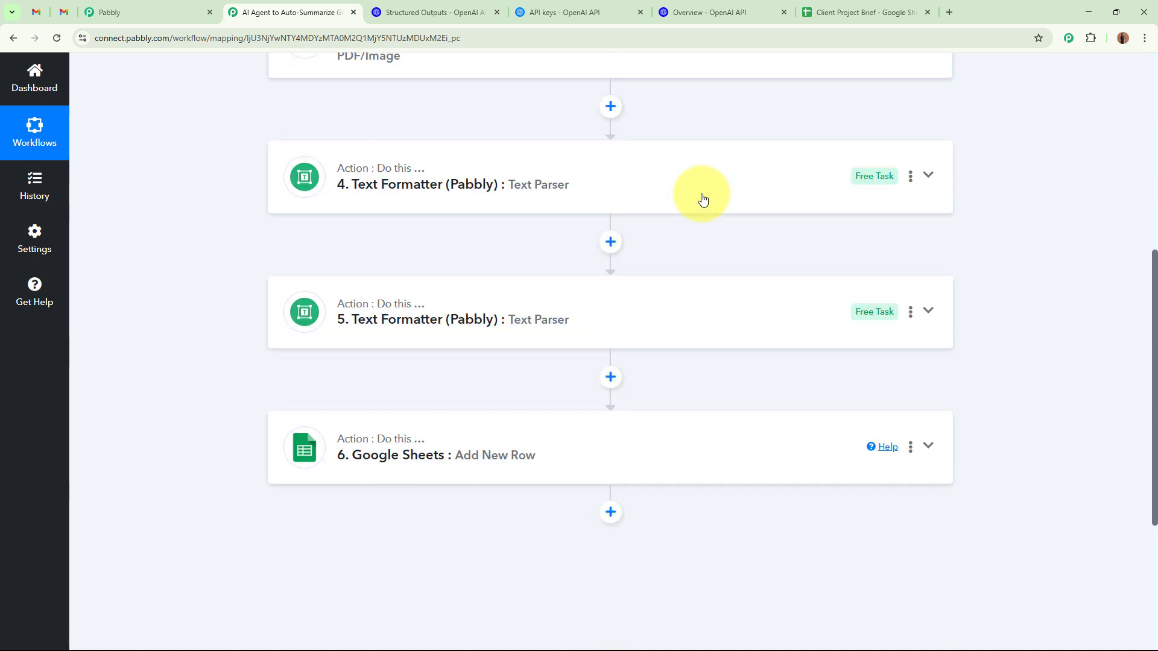
{"action": "scroll", "coordinate": [702, 199], "scroll_direction": "down", "scroll_amount": 1}
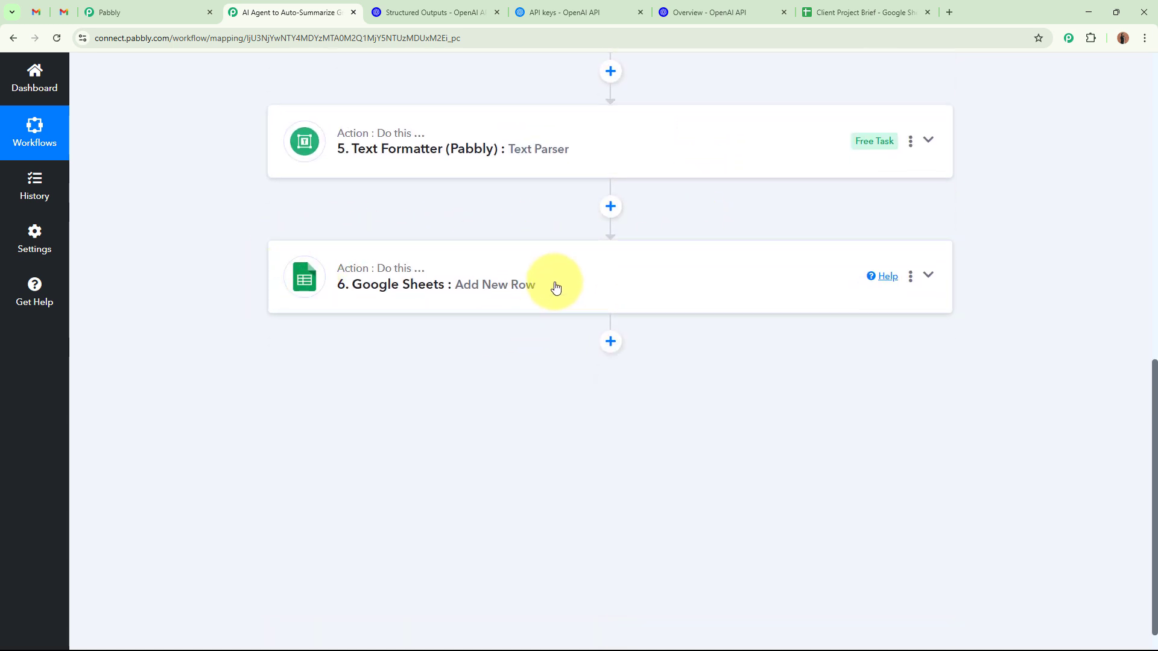
{"action": "scroll", "coordinate": [530, 302], "scroll_direction": "up", "scroll_amount": 11}
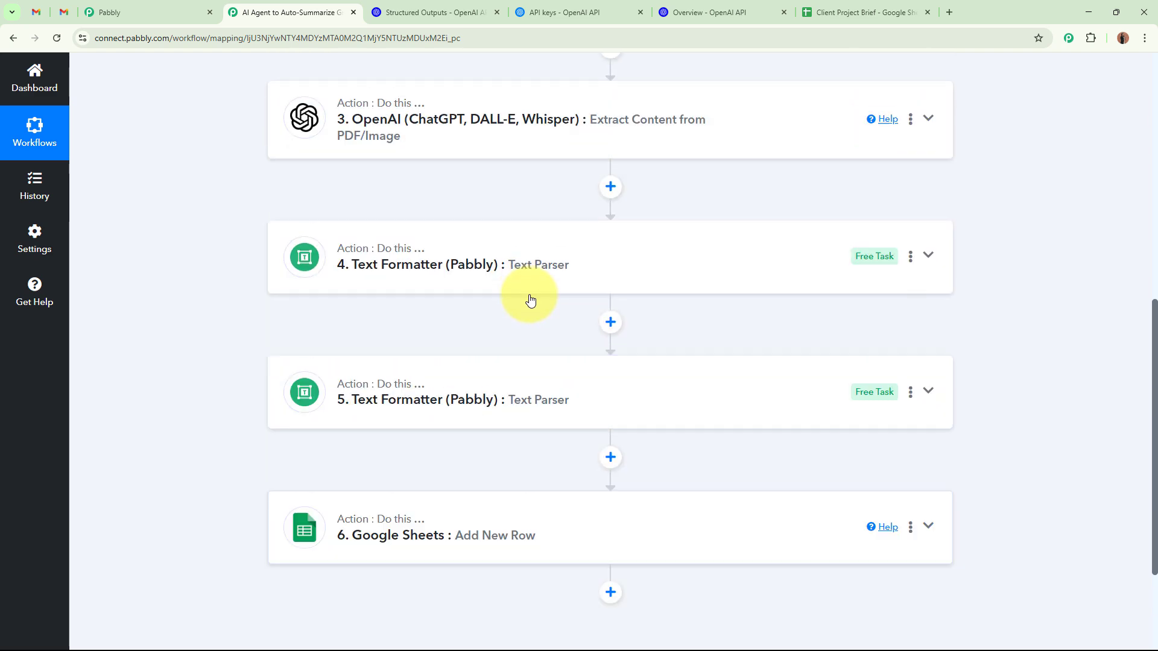